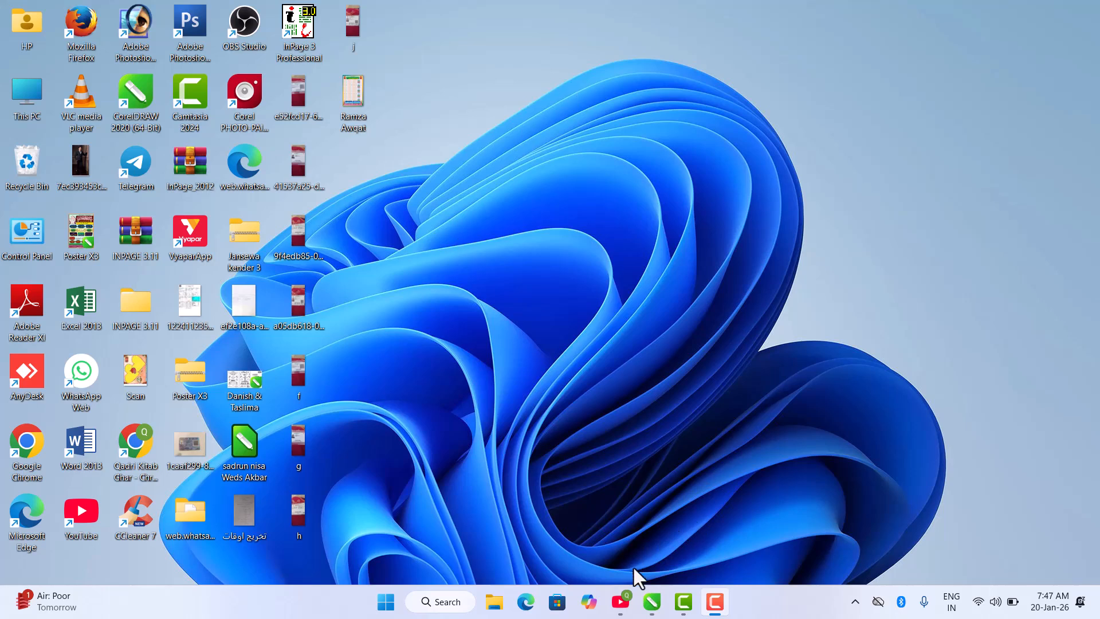
# Switch to CorelDRAW and look over the Republic Day text and dot pattern beside the page.
pyautogui.moveTo(653, 602)
pyautogui.click(776, 528)
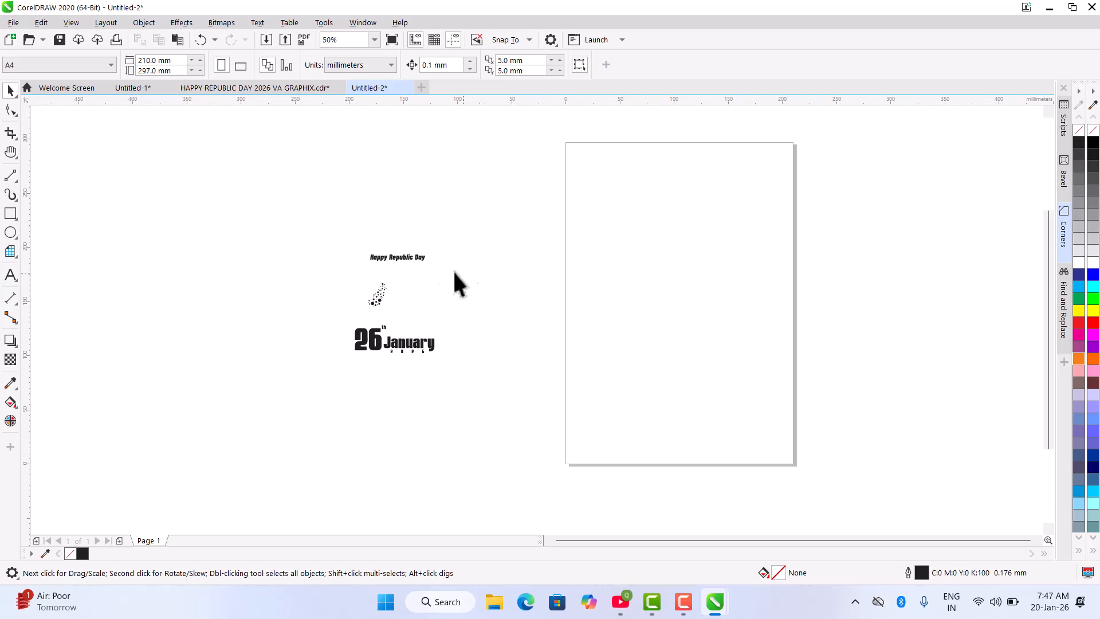
pyautogui.scroll(2, 413, 357)
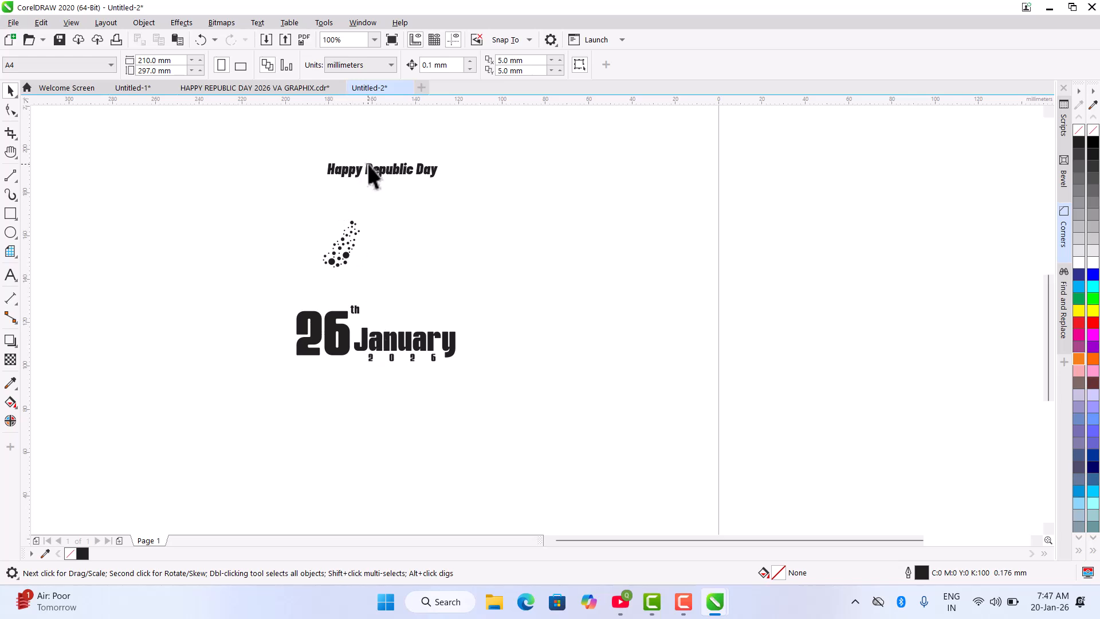
pyautogui.scroll(-2, 258, 323)
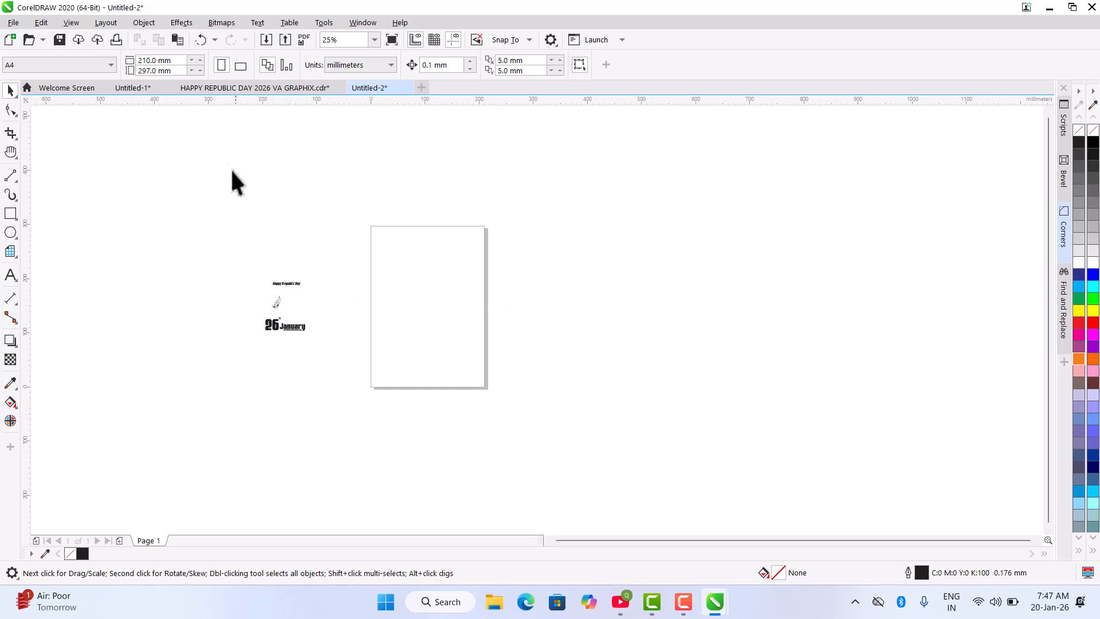
# Set the drawing units to inches and the page size to 4 × 4 inches.
pyautogui.click(363, 64)
pyautogui.click(356, 82)
pyautogui.click(166, 60)
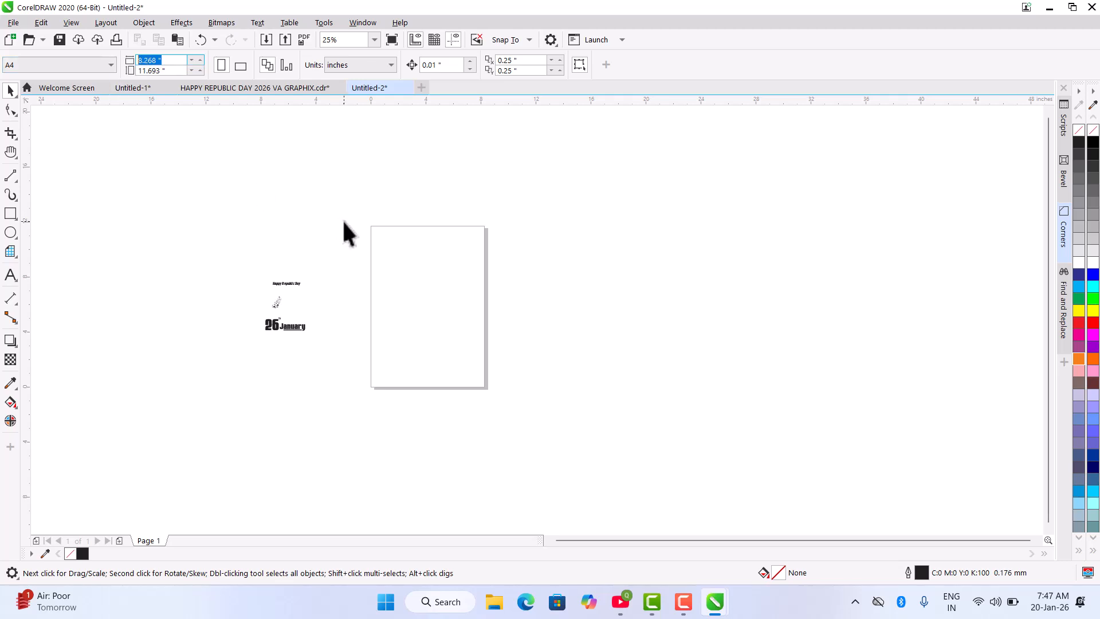
pyautogui.write('4')
pyautogui.press('Tab')
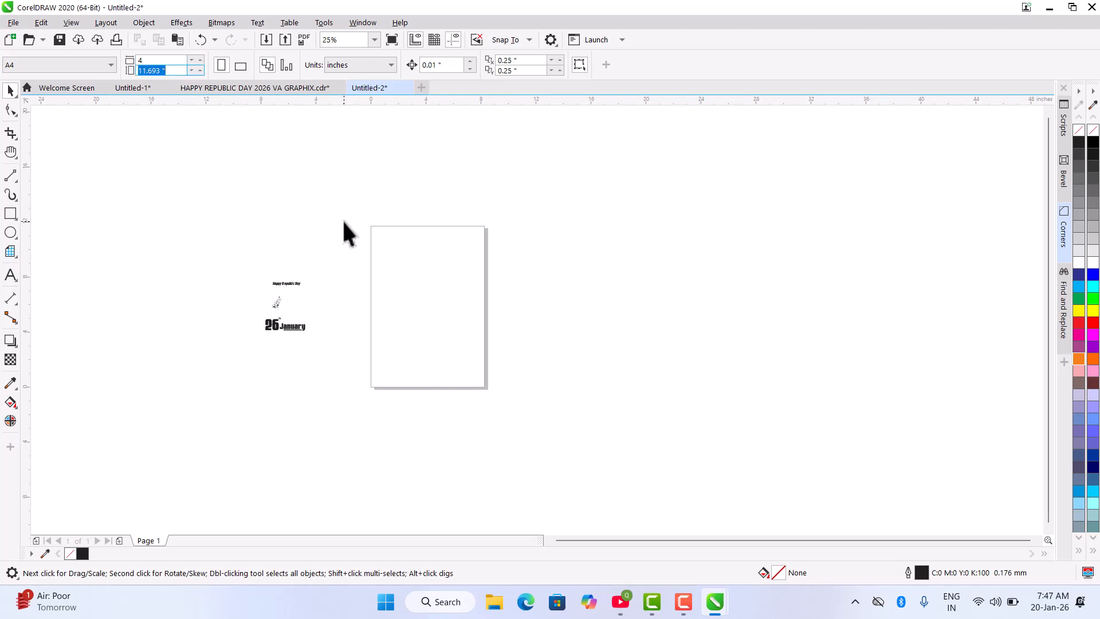
pyautogui.write('4')
pyautogui.press('Return')
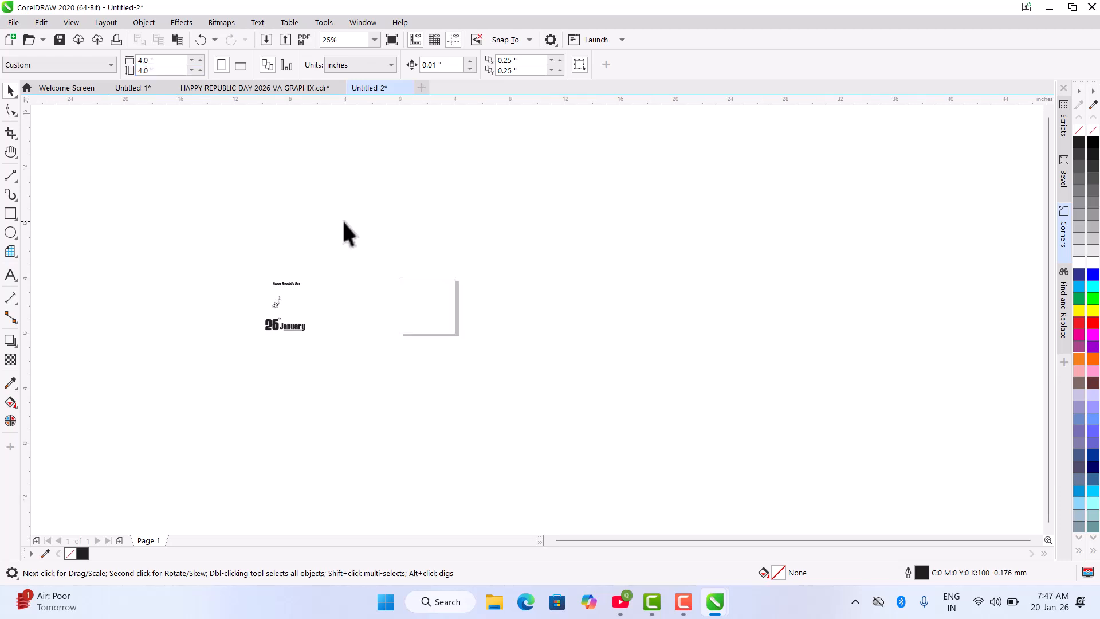
# Move the greeting text, dot pattern and date text together so they sit close beside the page.
pyautogui.scroll(2, 417, 293)
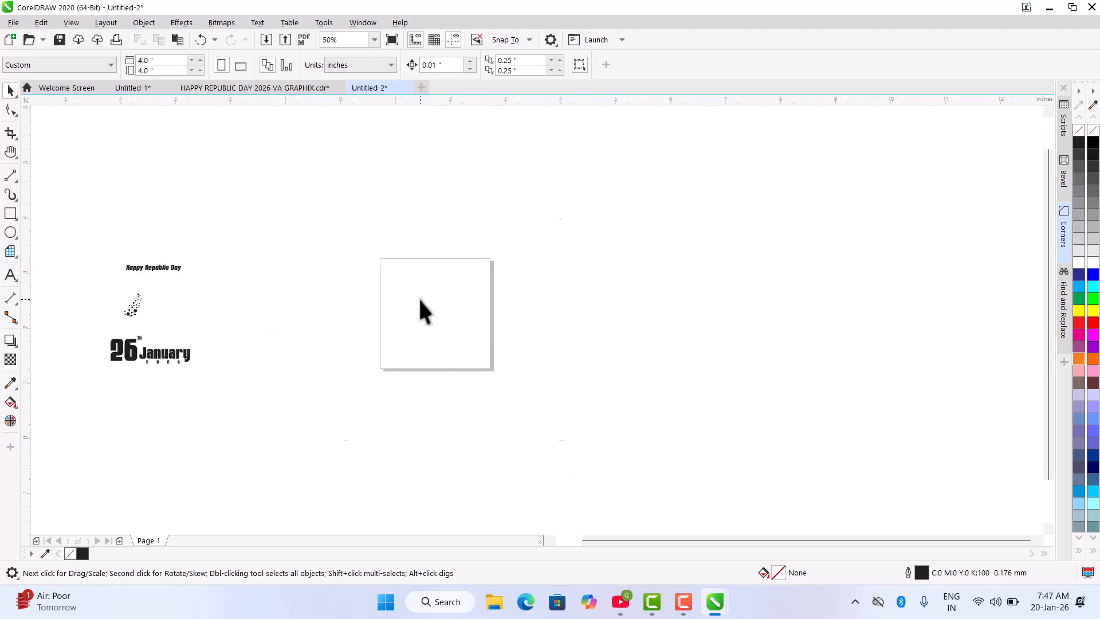
pyautogui.scroll(-1, 418, 297)
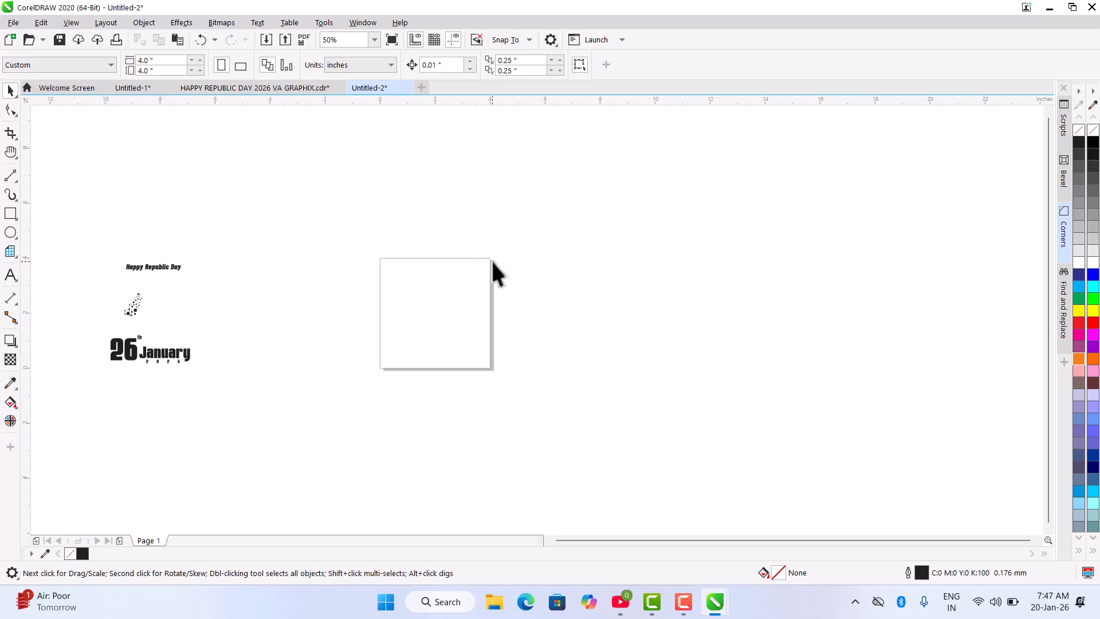
pyautogui.moveTo(84, 235)
pyautogui.mouseDown()
pyautogui.moveTo(157, 336)
pyautogui.moveTo(206, 379)
pyautogui.mouseUp()
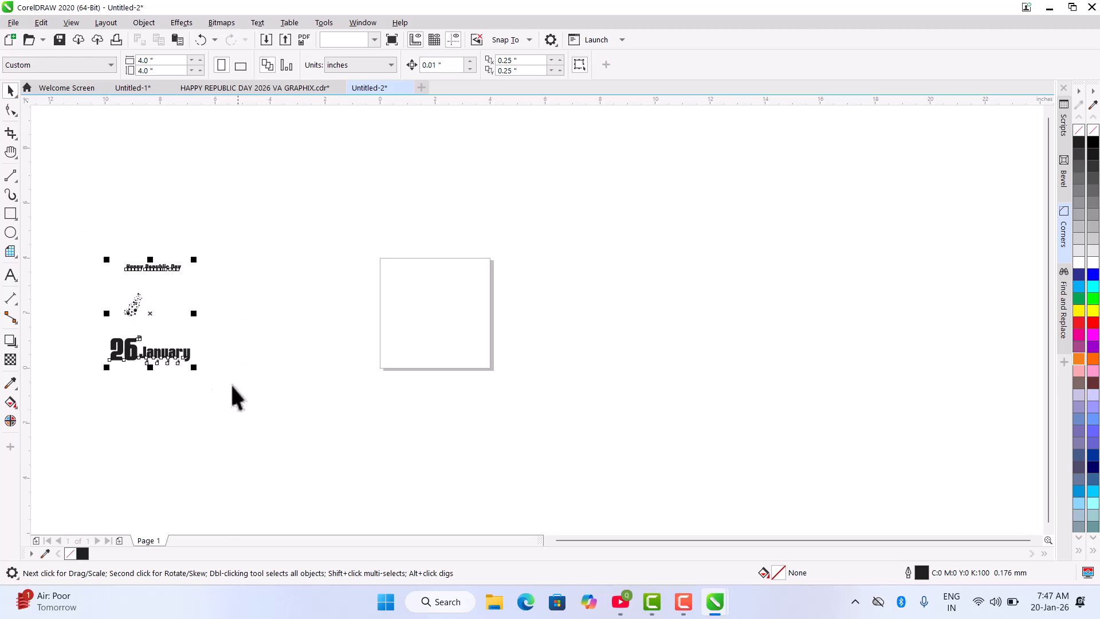
pyautogui.moveTo(137, 346); pyautogui.dragTo(283, 343)
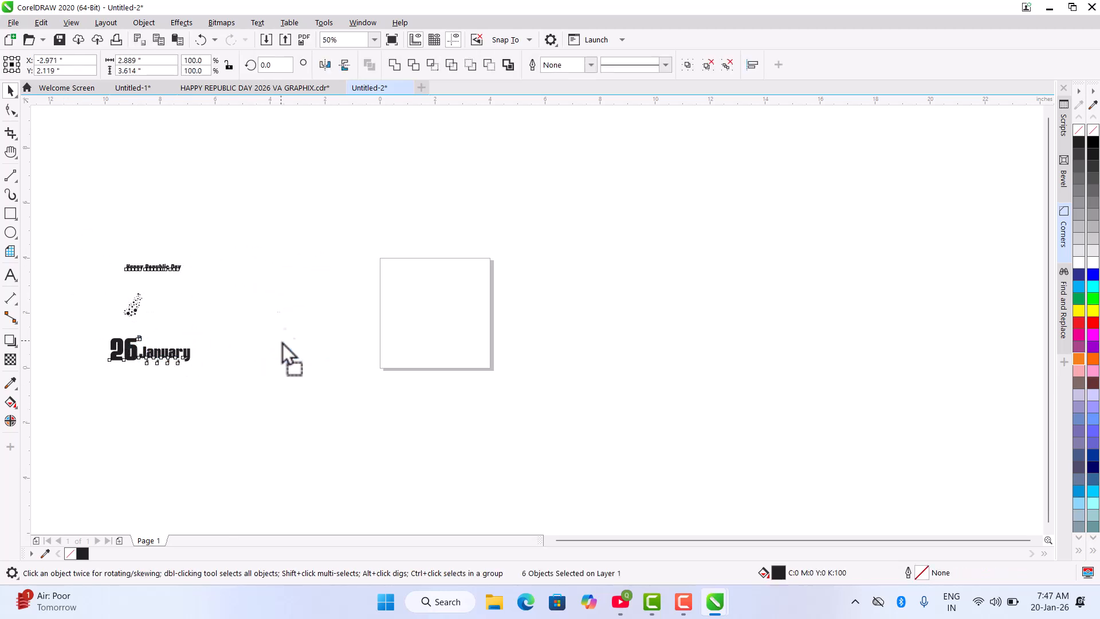
pyautogui.click(346, 393)
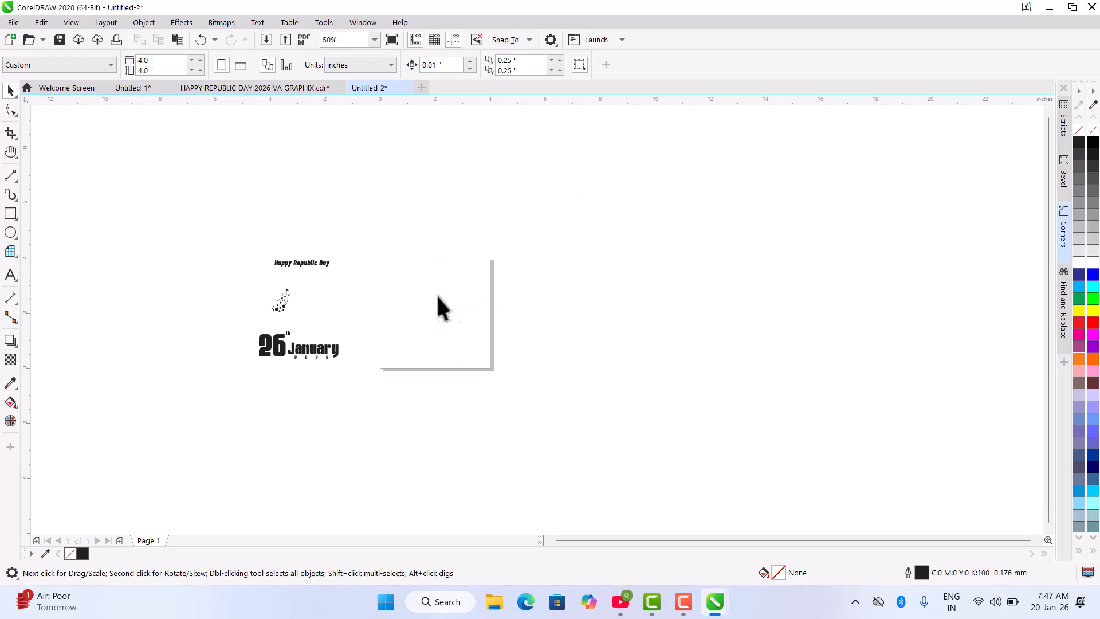
# Create a page-frame rectangle covering the whole 4 × 4 inch page.
pyautogui.doubleClick(11, 215)
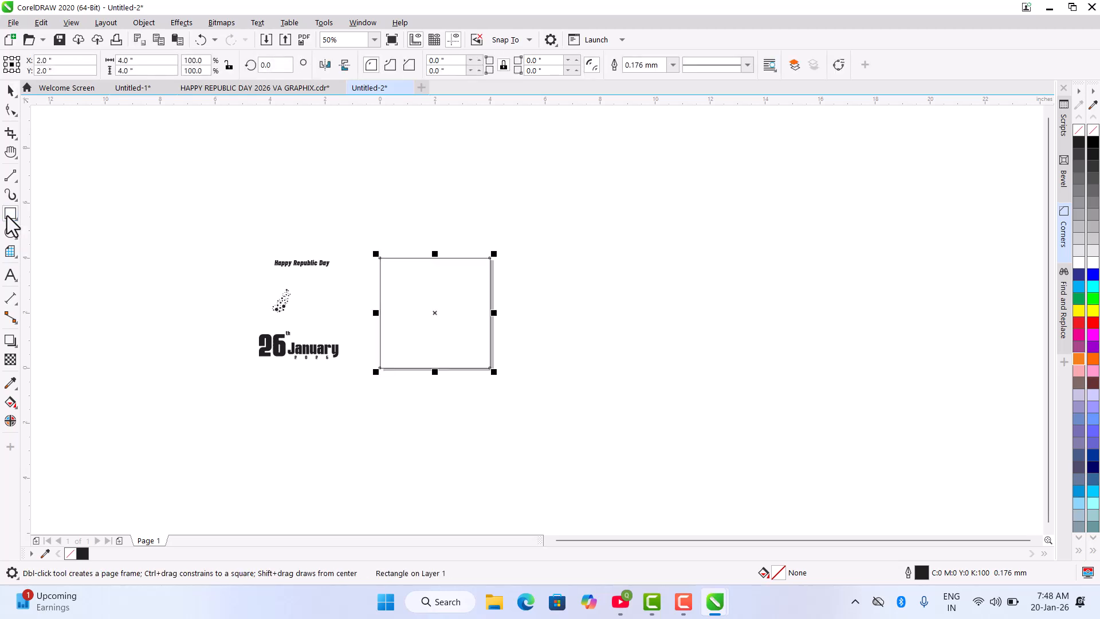
pyautogui.click(11, 92)
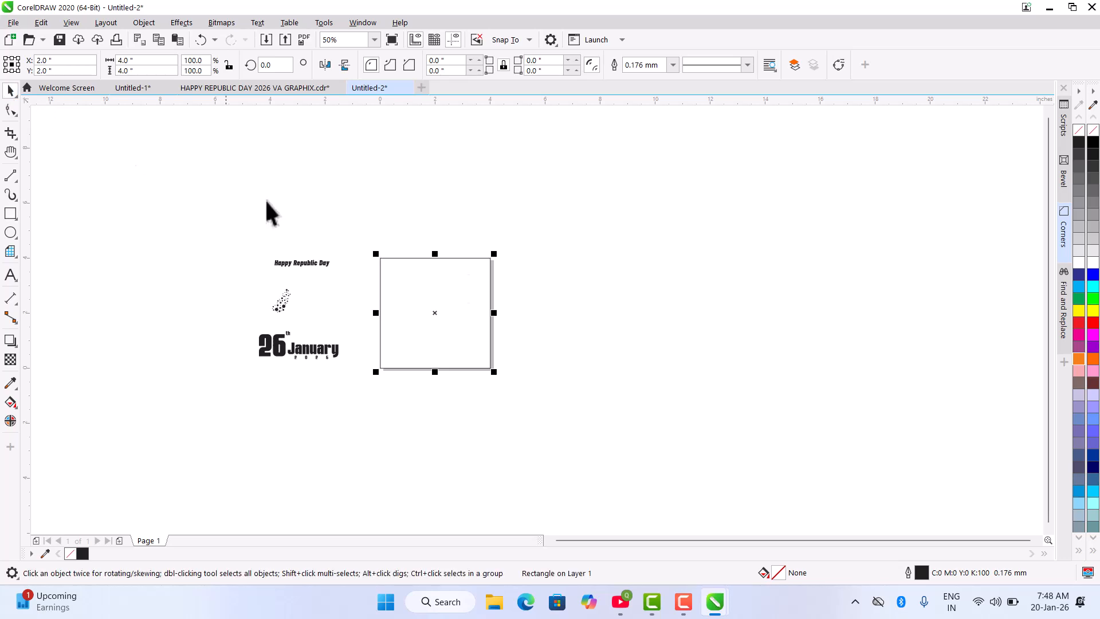
pyautogui.press('F4')
pyautogui.click(446, 240)
pyautogui.click(671, 278)
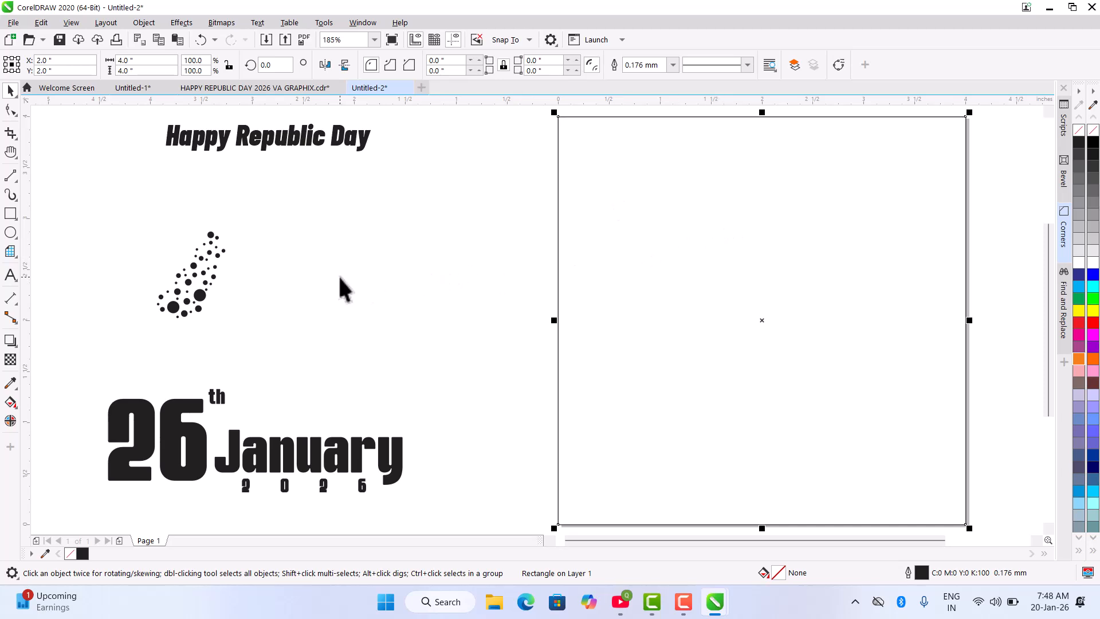
# Apply a vertical fountain fill to the page rectangle from its upper to its lower edge, with green as the lower end color.
pyautogui.click(10, 401)
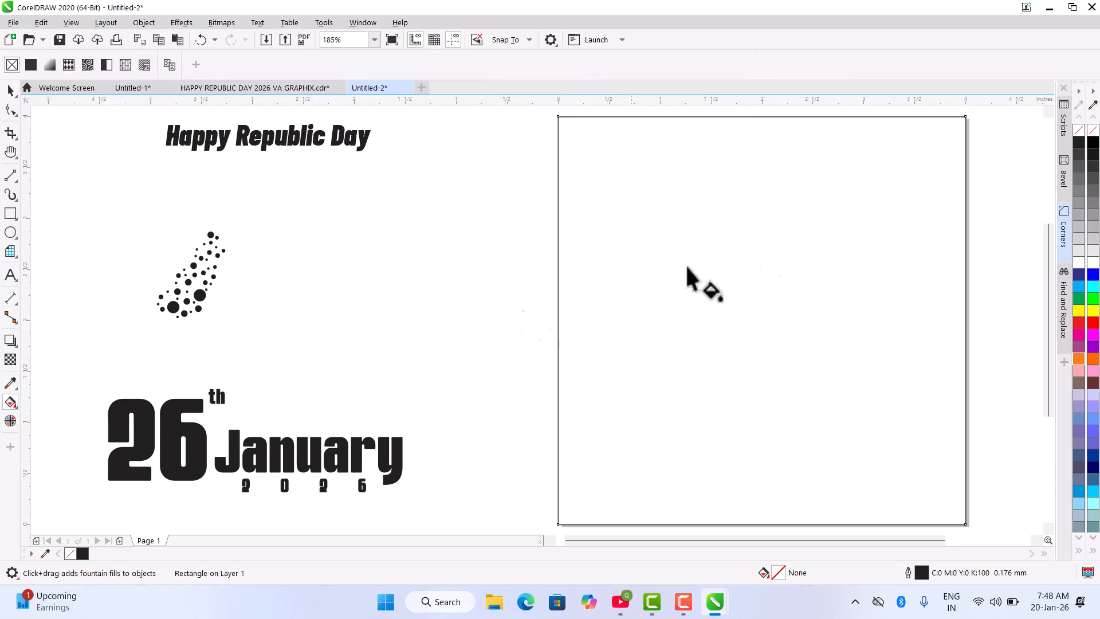
pyautogui.moveTo(767, 118); pyautogui.dragTo(755, 525)
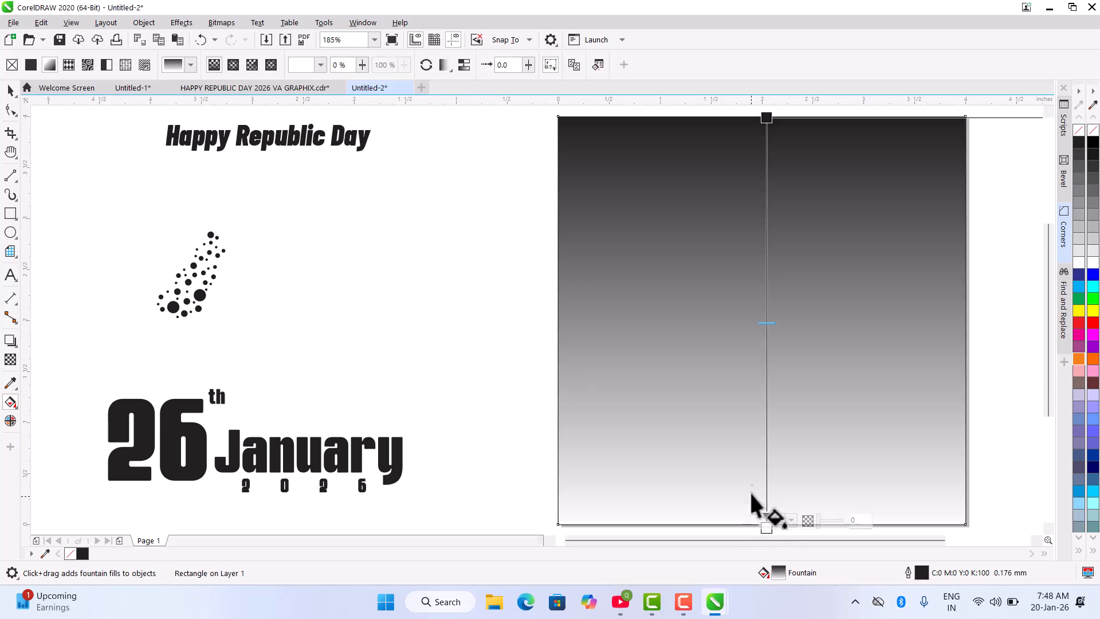
pyautogui.click(1078, 299)
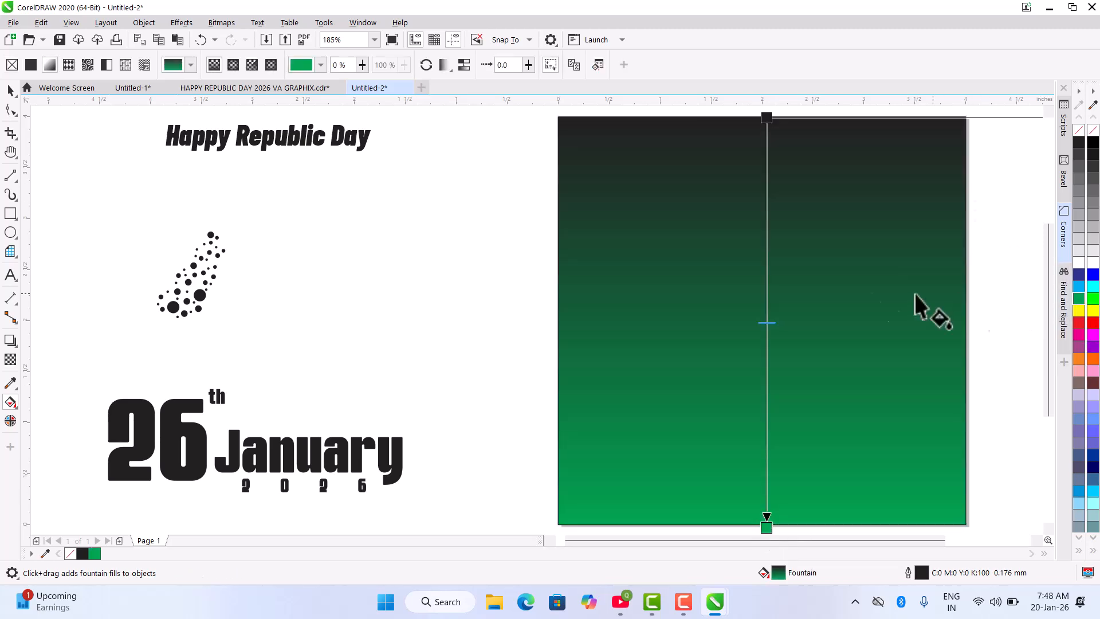
# Add two intermediate color nodes to the gradient at about 37% and 66%, and make both white.
pyautogui.doubleClick(766, 389)
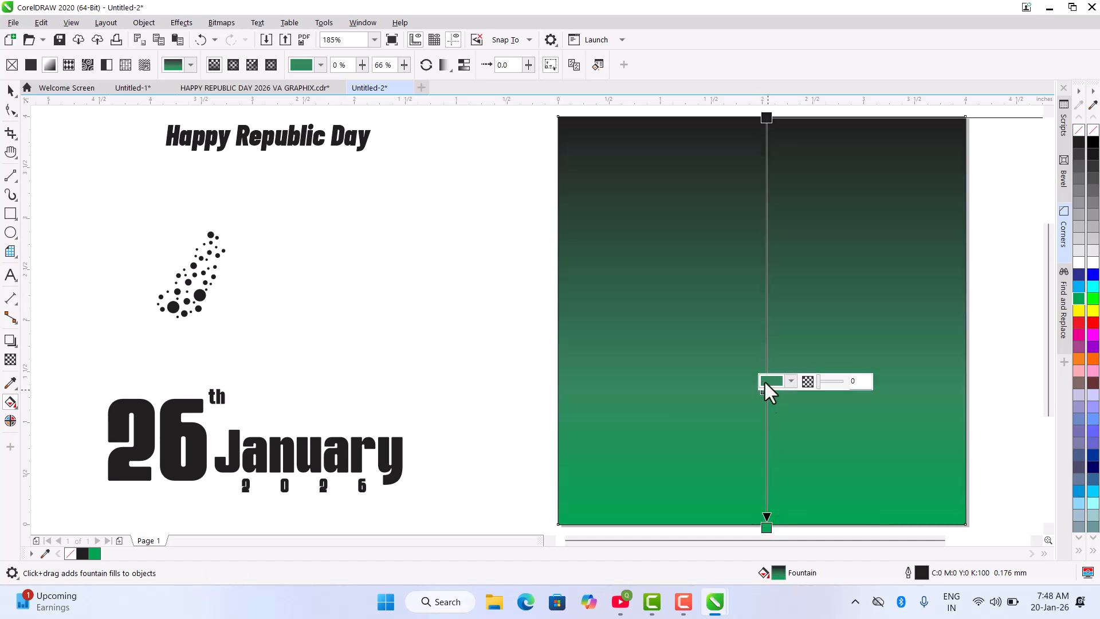
pyautogui.doubleClick(766, 272)
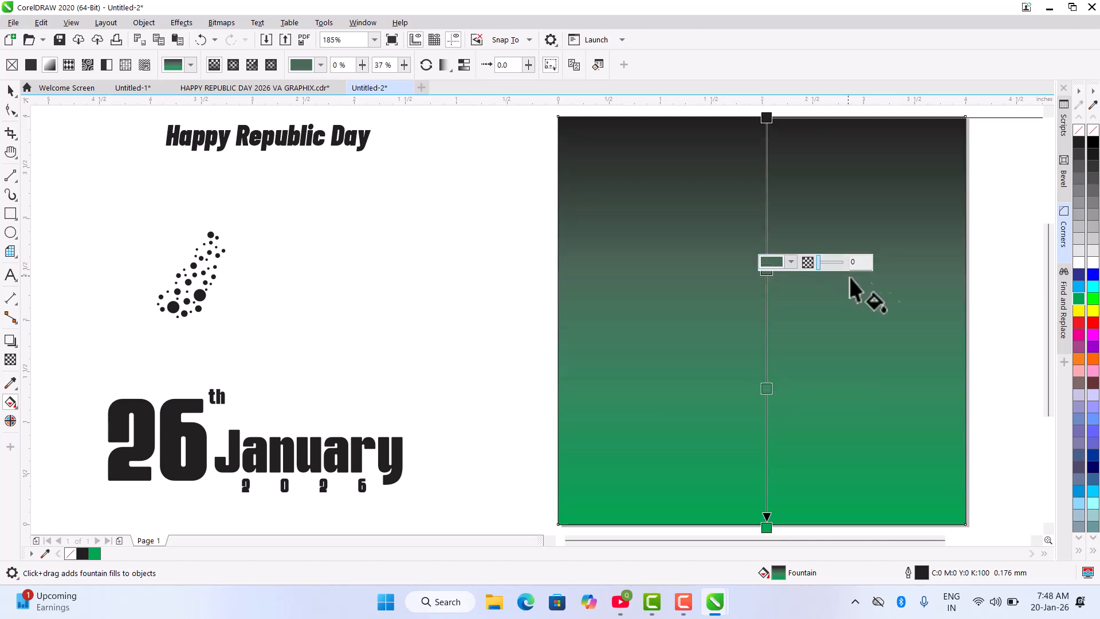
pyautogui.click(1086, 264)
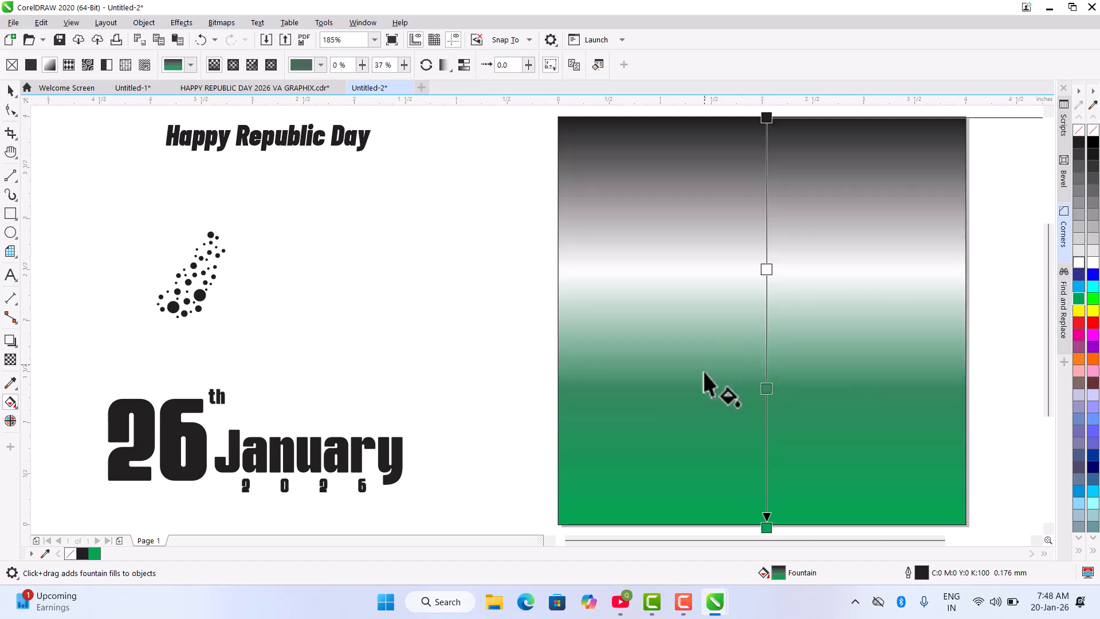
pyautogui.click(767, 389)
pyautogui.click(1082, 265)
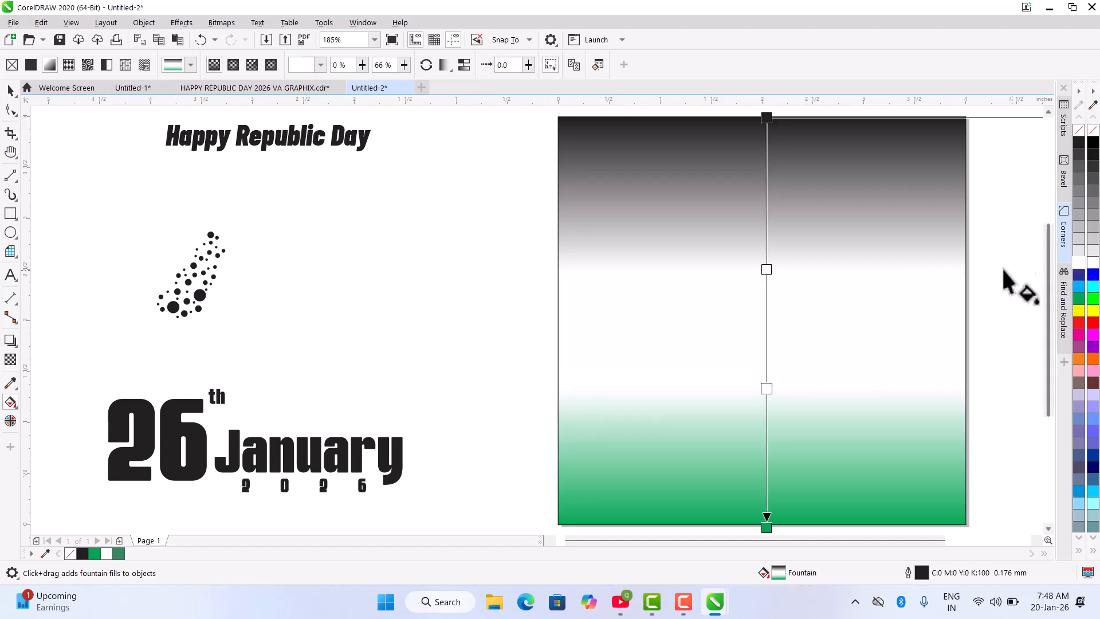
# Set the gradient's black start node to orange and remove the page rectangle's outline.
pyautogui.click(768, 117)
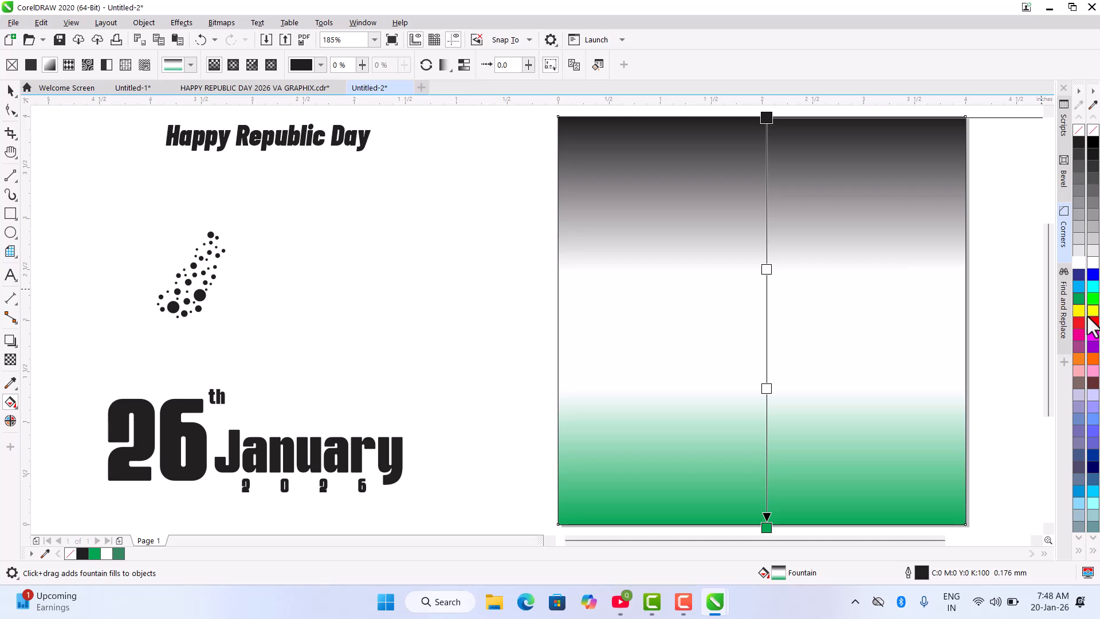
pyautogui.click(1080, 359)
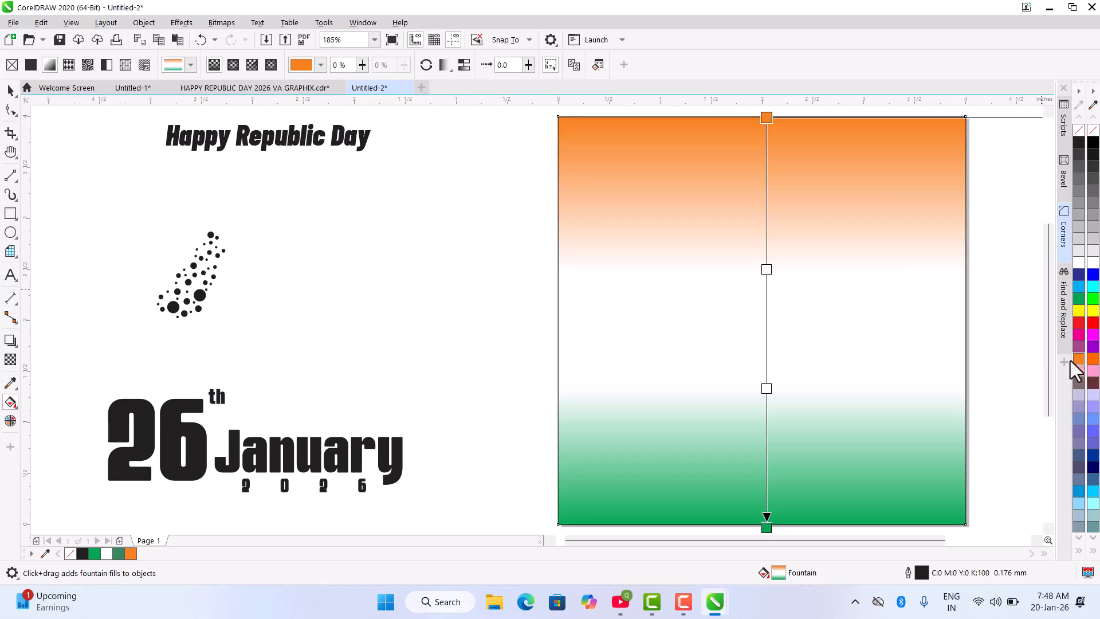
pyautogui.click(10, 92)
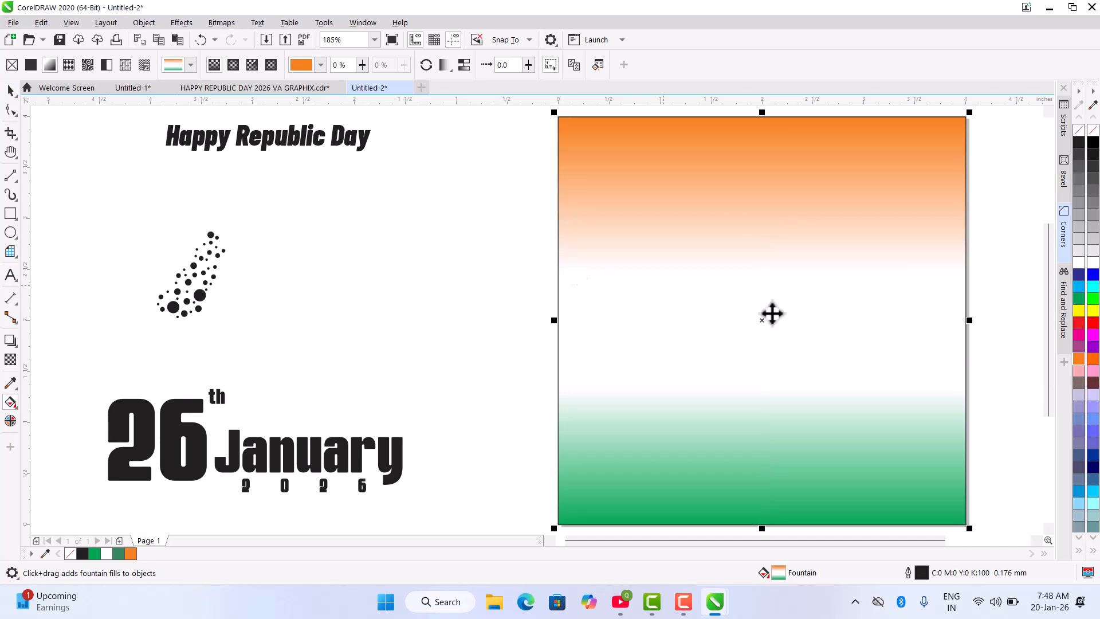
pyautogui.scroll(-3, 427, 272)
pyautogui.scroll(2, 520, 275)
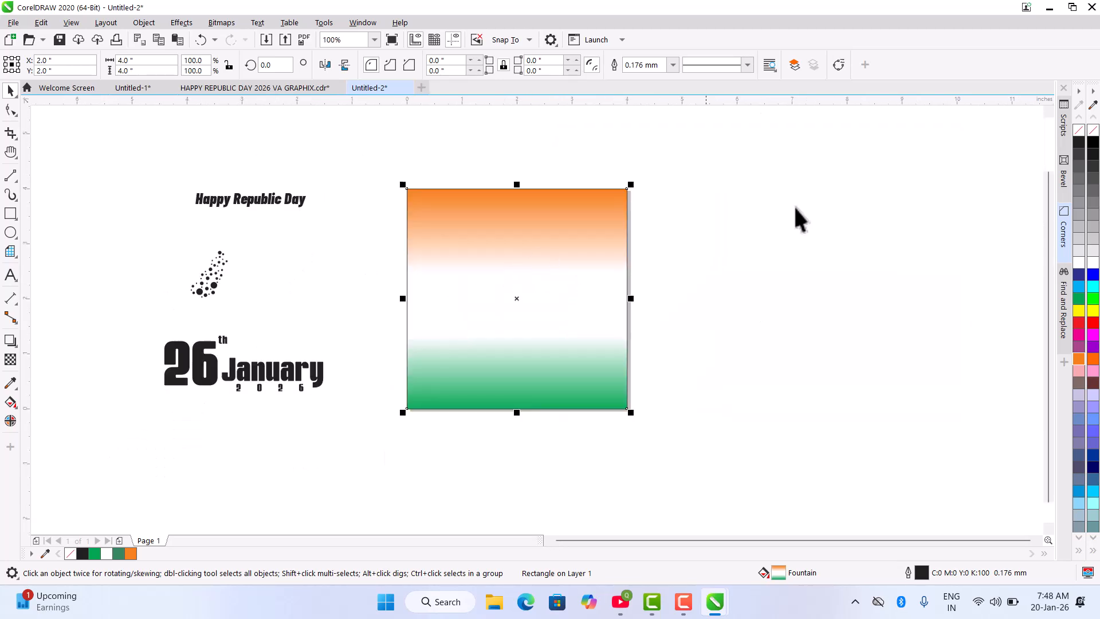
pyautogui.click(774, 209)
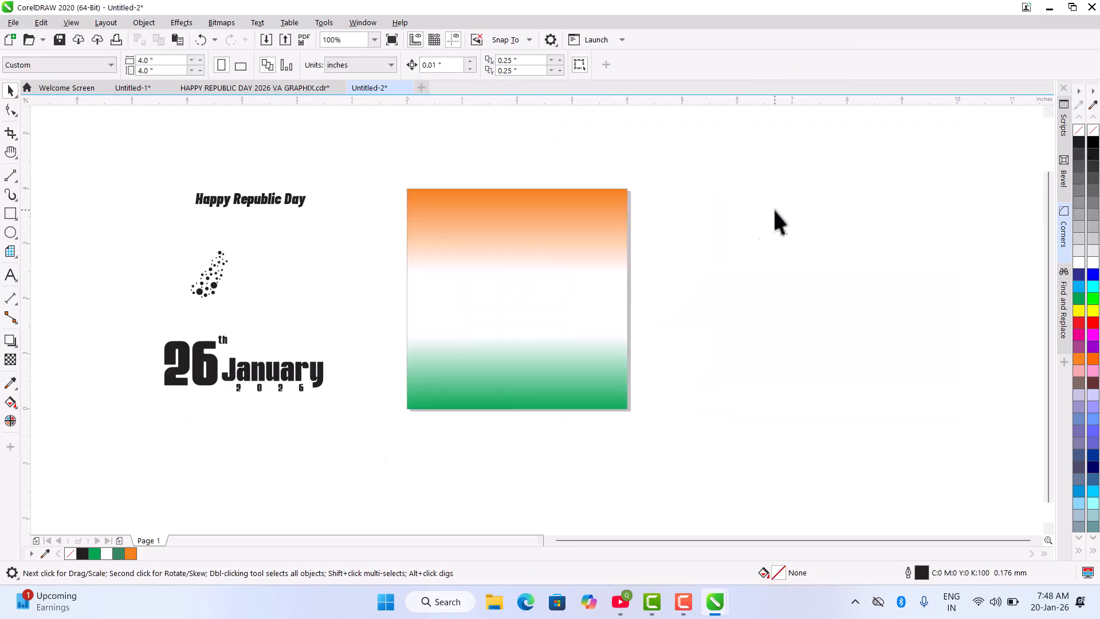
# Duplicate the gradient rectangle as a centered horizontal band about 6.12 × 1.88 inches and fill it with solid white.
pyautogui.click(535, 233)
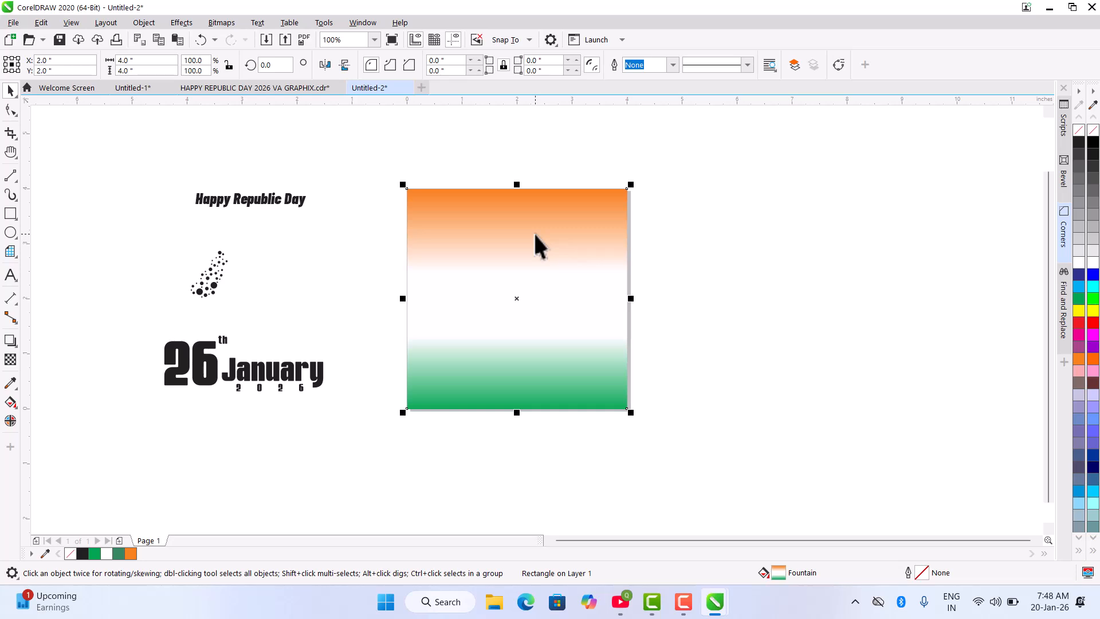
pyautogui.moveTo(517, 184); pyautogui.dragTo(528, 245)
pyautogui.hotkey('ctrl', 'z')
pyautogui.moveTo(517, 182); pyautogui.dragTo(518, 244)
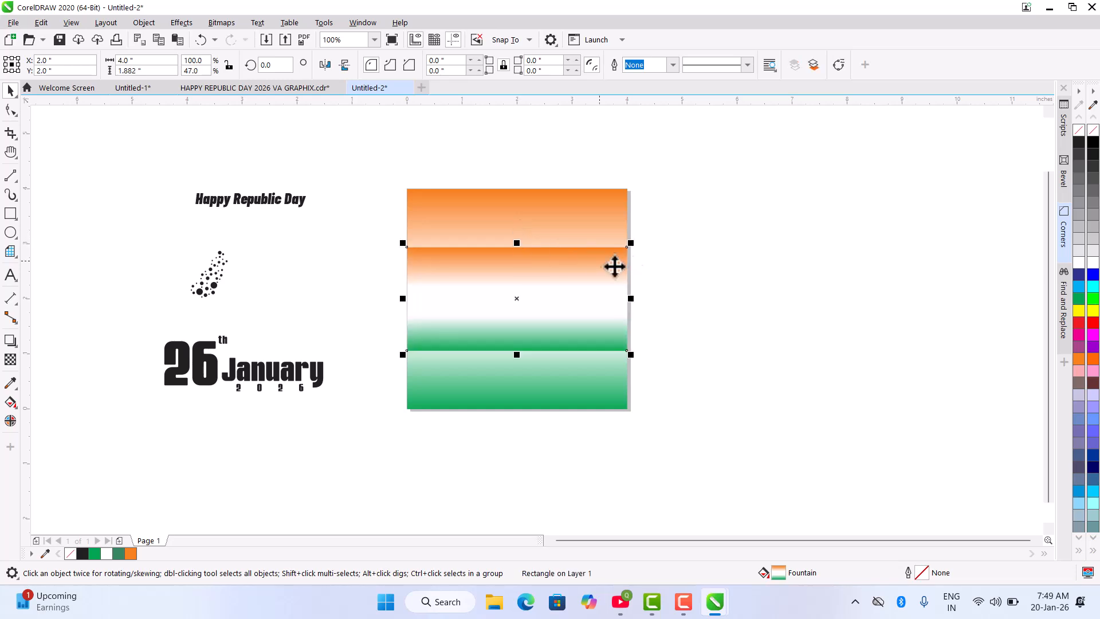
pyautogui.moveTo(633, 297); pyautogui.dragTo(700, 317)
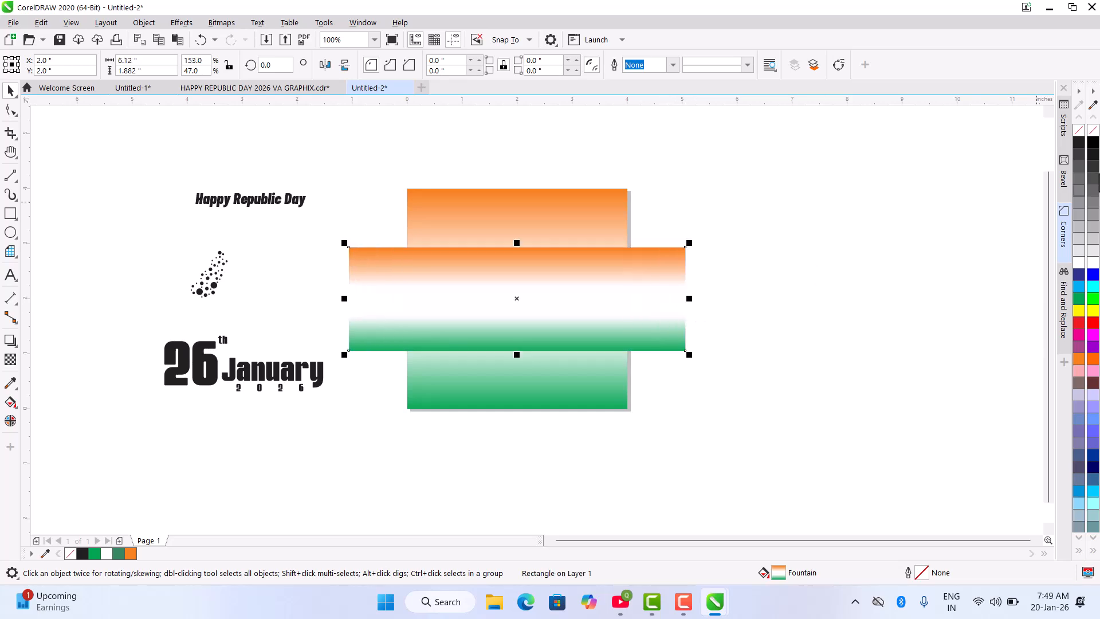
pyautogui.click(1077, 265)
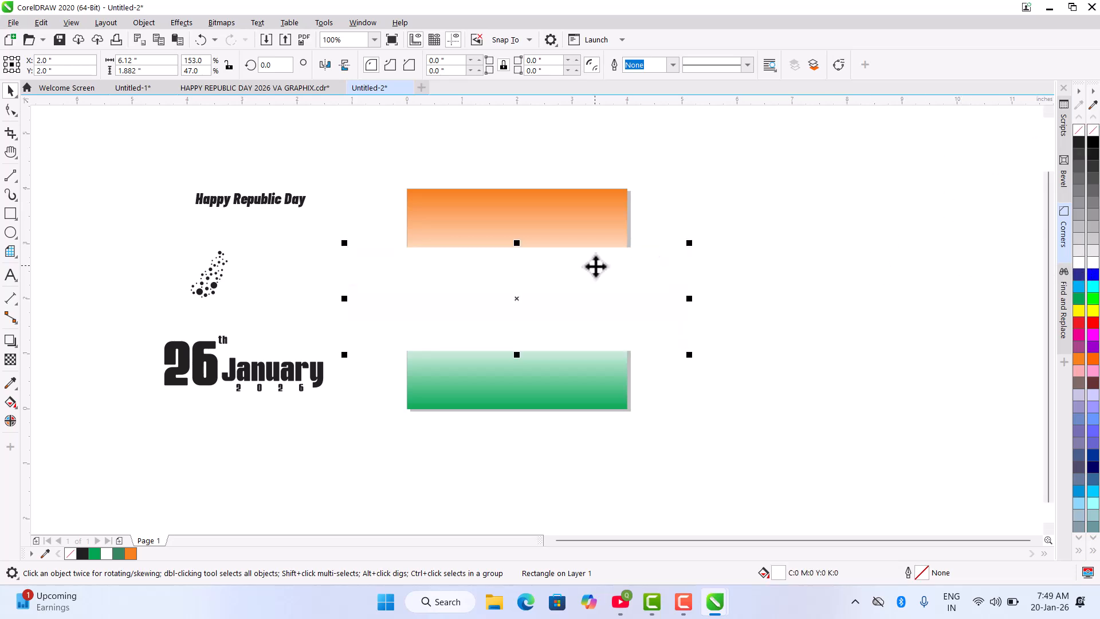
# Apply a Gaussian Blur with a radius of about 81 pixels to the white band.
pyautogui.click(182, 23)
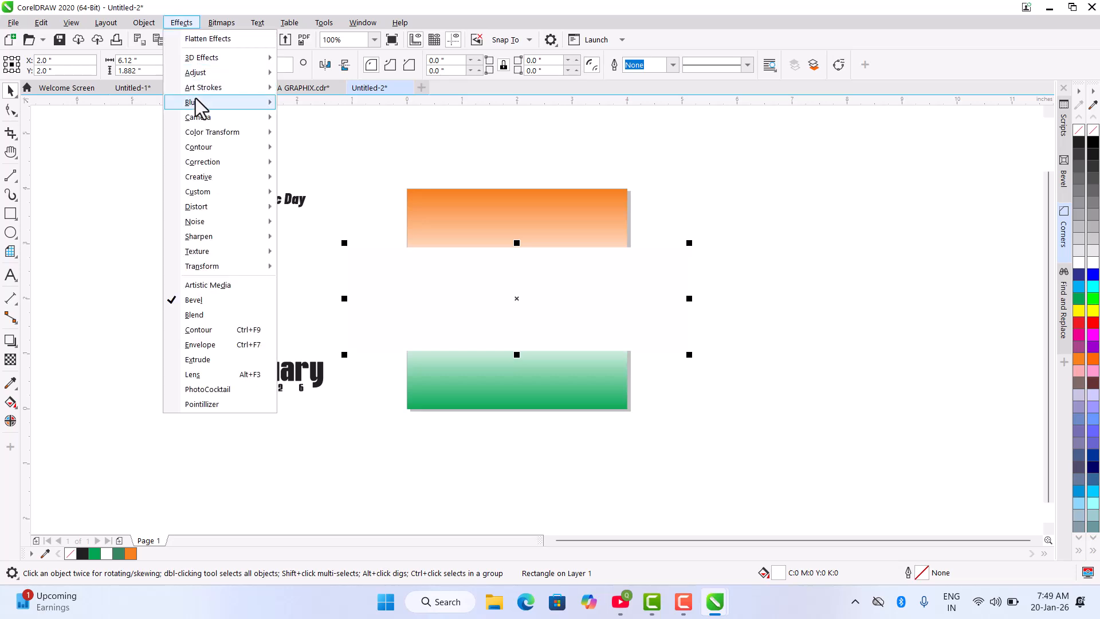
pyautogui.moveTo(195, 103)
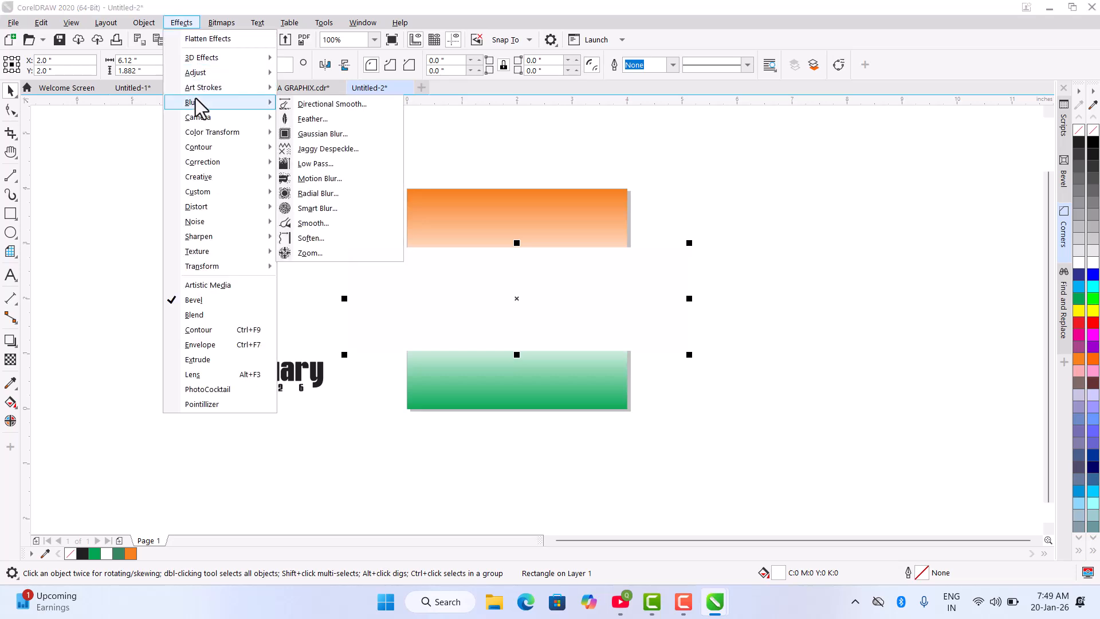
pyautogui.click(343, 134)
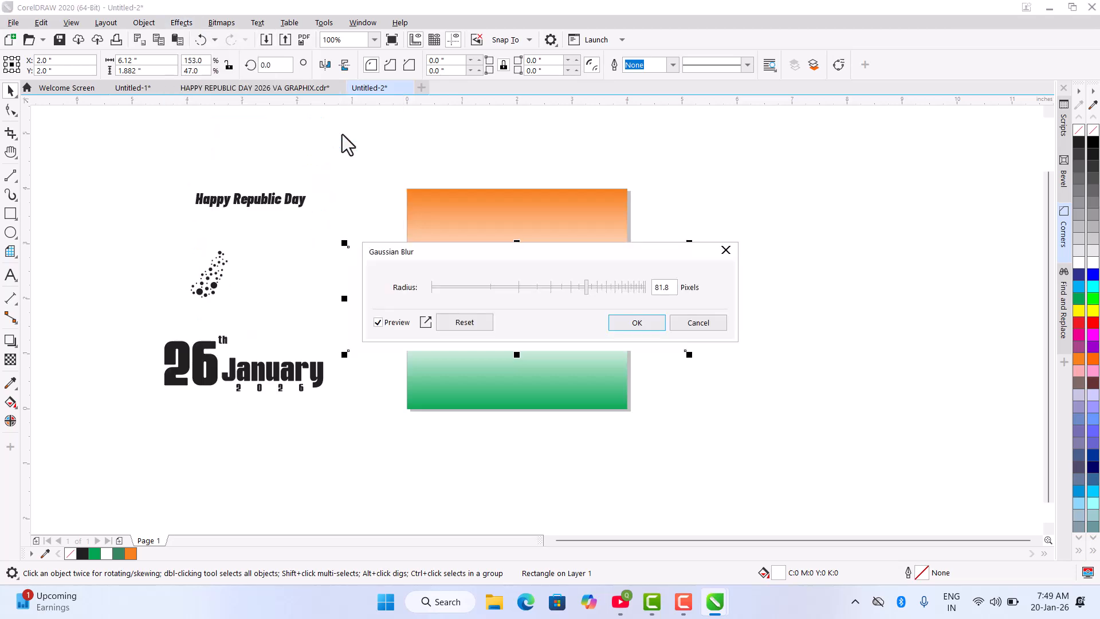
pyautogui.moveTo(508, 249); pyautogui.dragTo(672, 371)
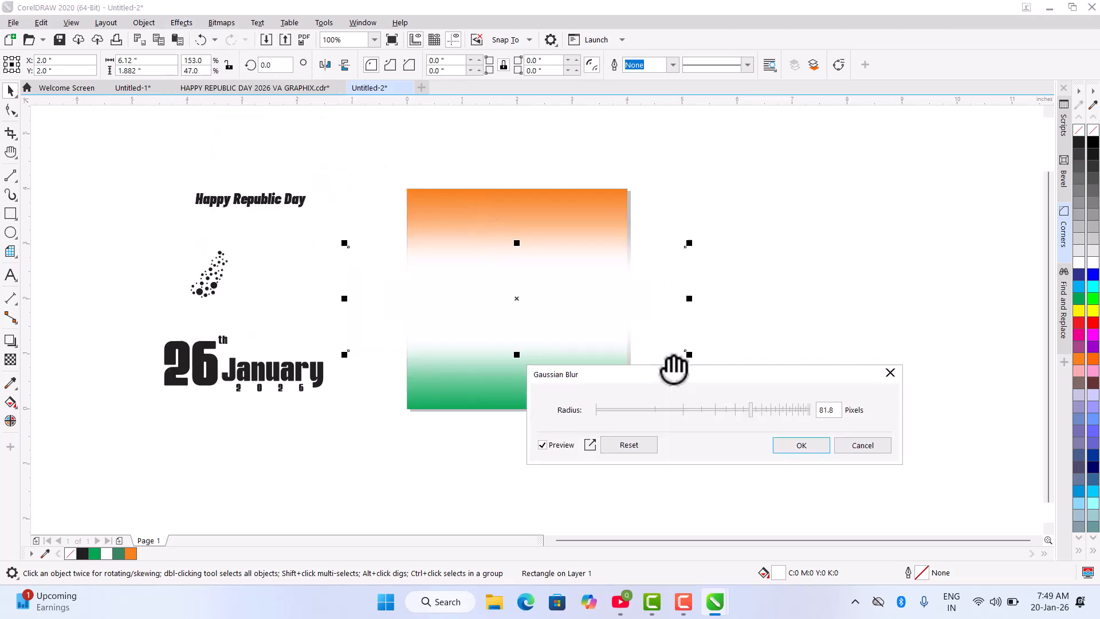
pyautogui.click(762, 409)
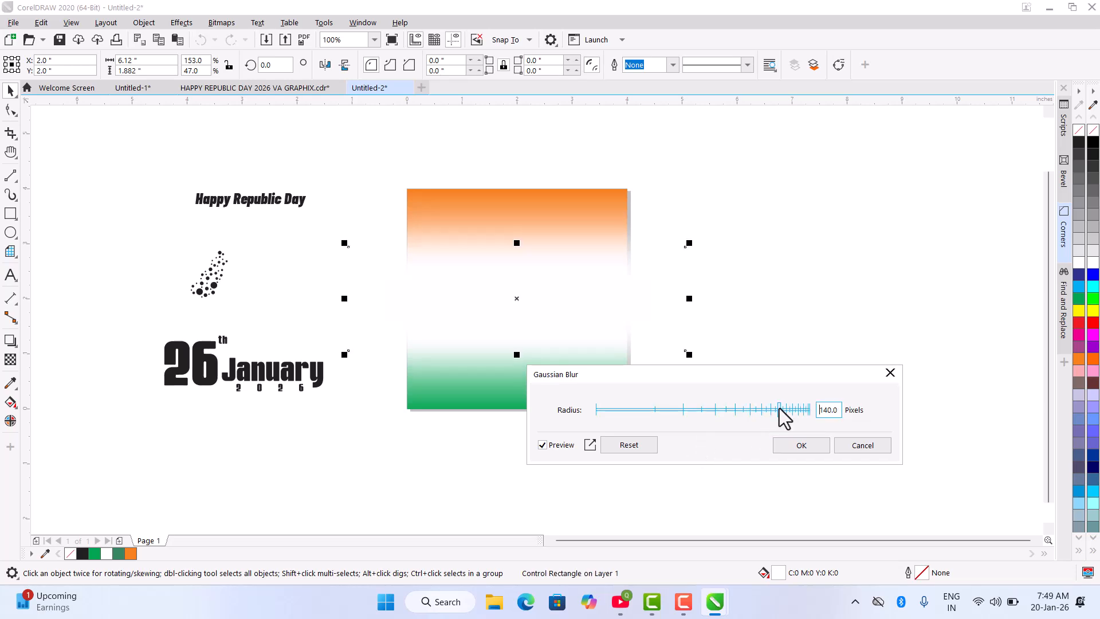
pyautogui.moveTo(780, 408); pyautogui.dragTo(662, 410)
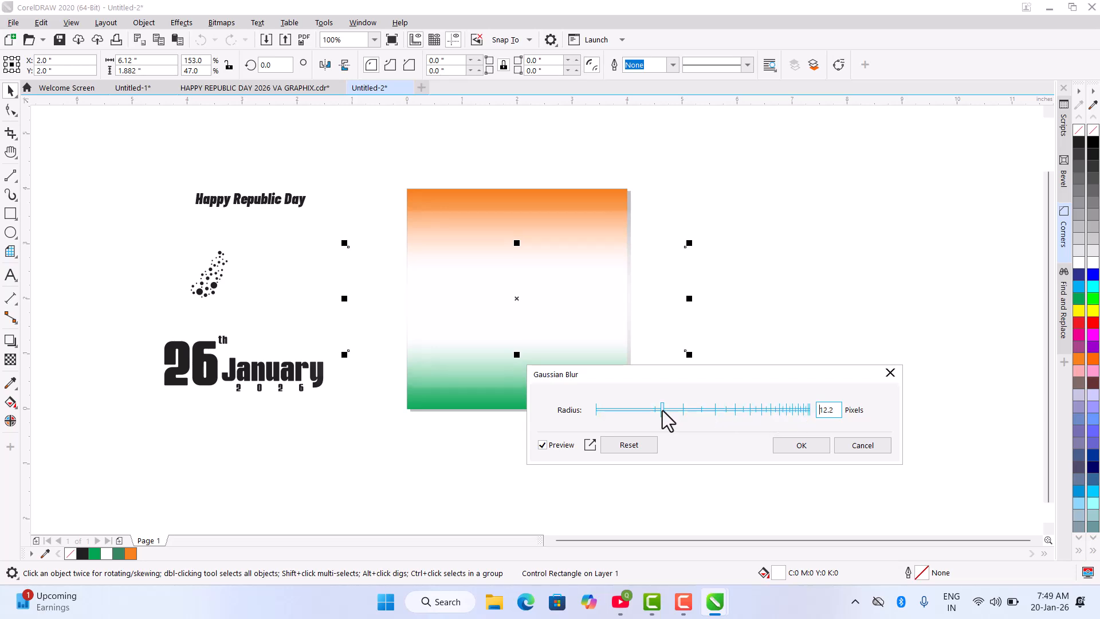
pyautogui.moveTo(744, 406); pyautogui.dragTo(754, 411)
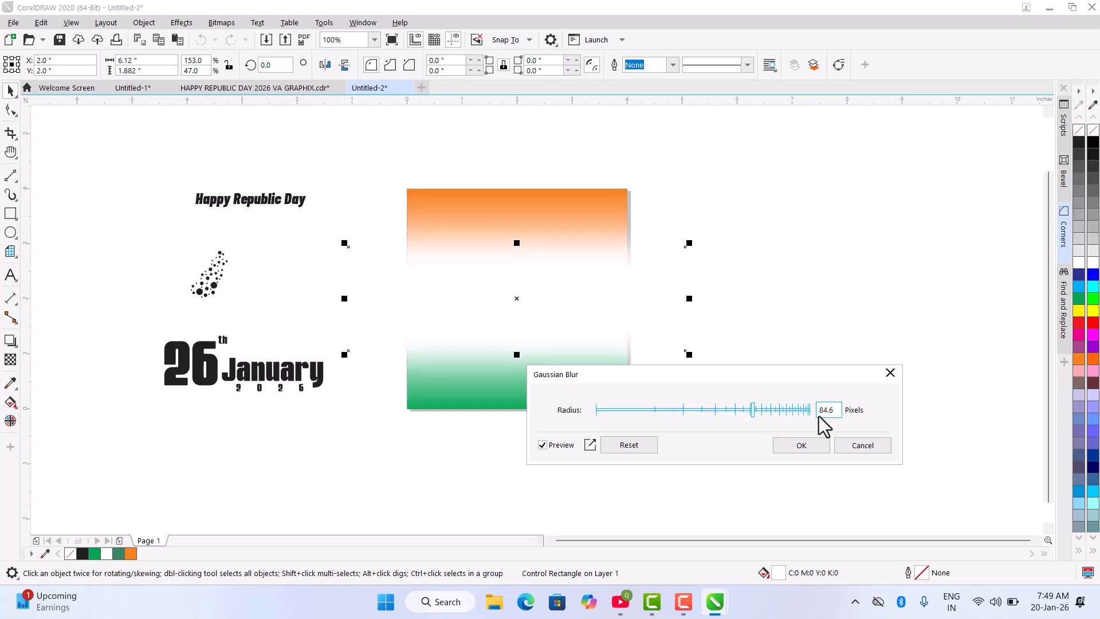
pyautogui.moveTo(751, 410); pyautogui.dragTo(750, 409)
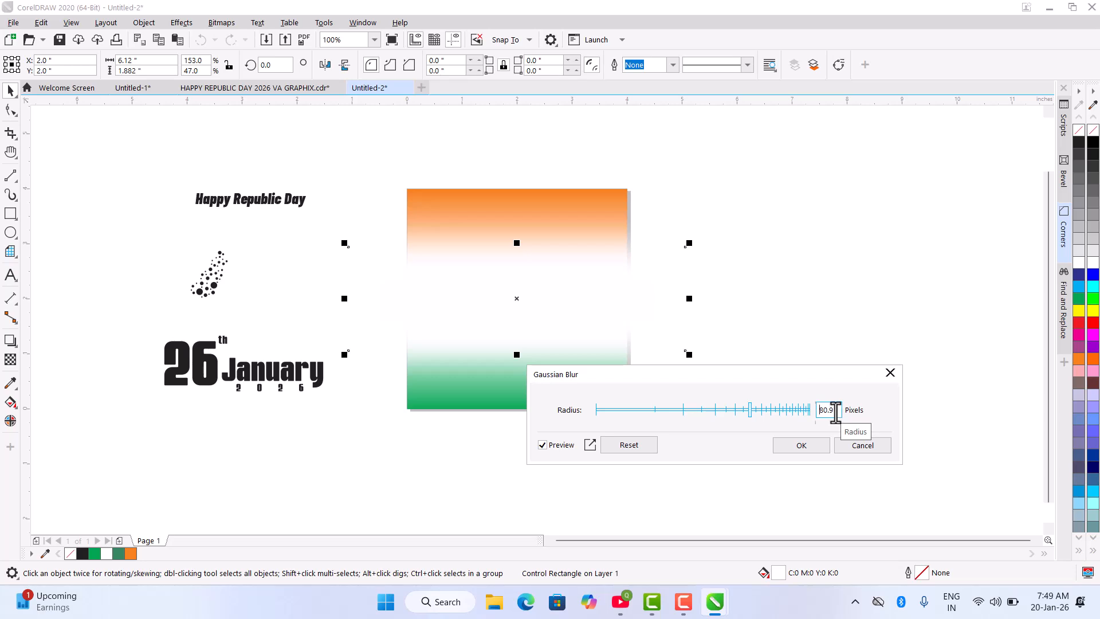
pyautogui.click(802, 446)
# PowerClip the blurred white band inside the orange-to-green gradient rectangle.
pyautogui.click(772, 287)
pyautogui.click(519, 295)
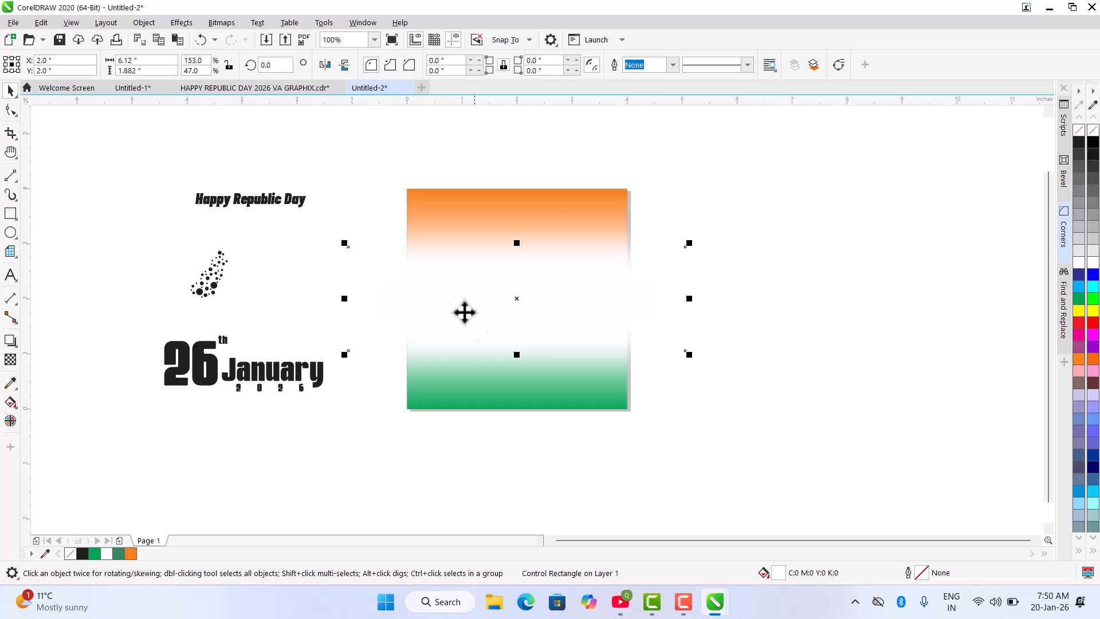
pyautogui.rightClick(549, 297)
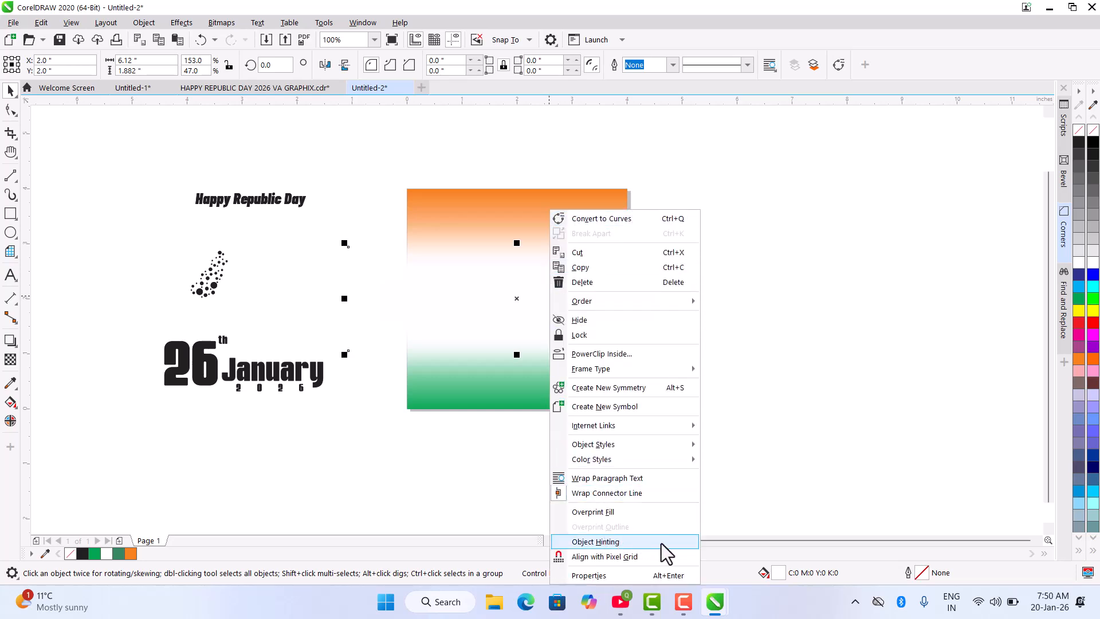
pyautogui.click(624, 358)
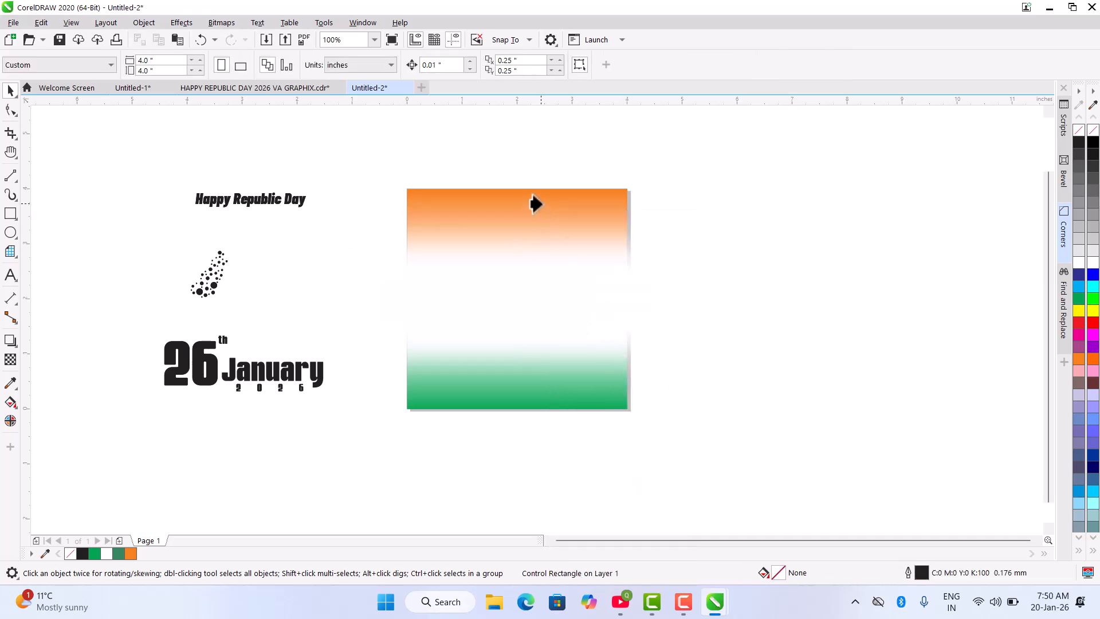
pyautogui.click(534, 196)
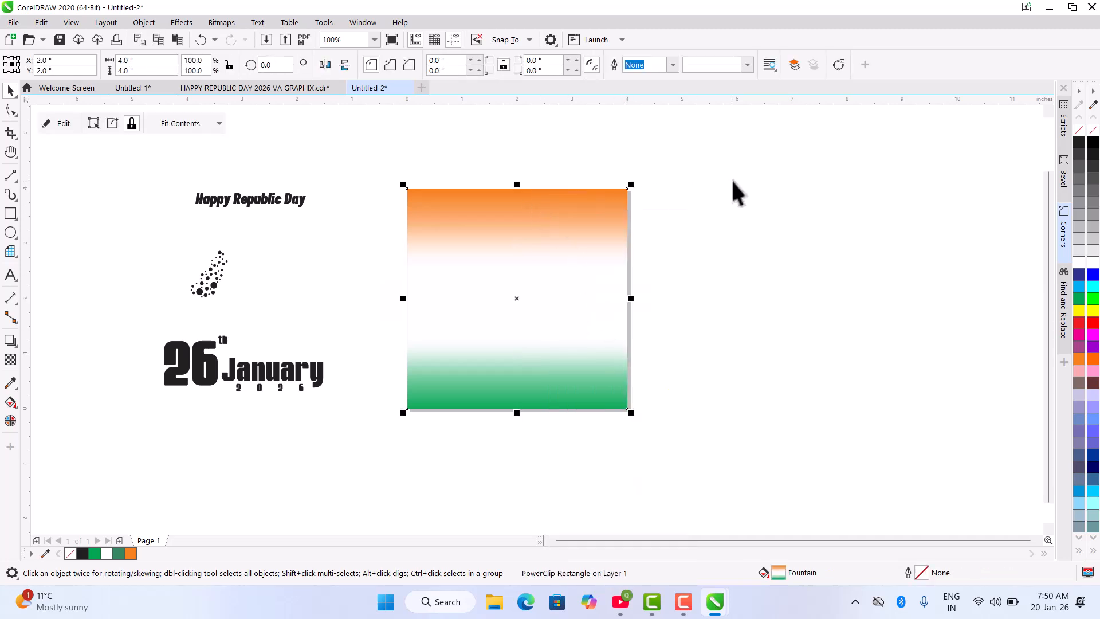
pyautogui.click(734, 213)
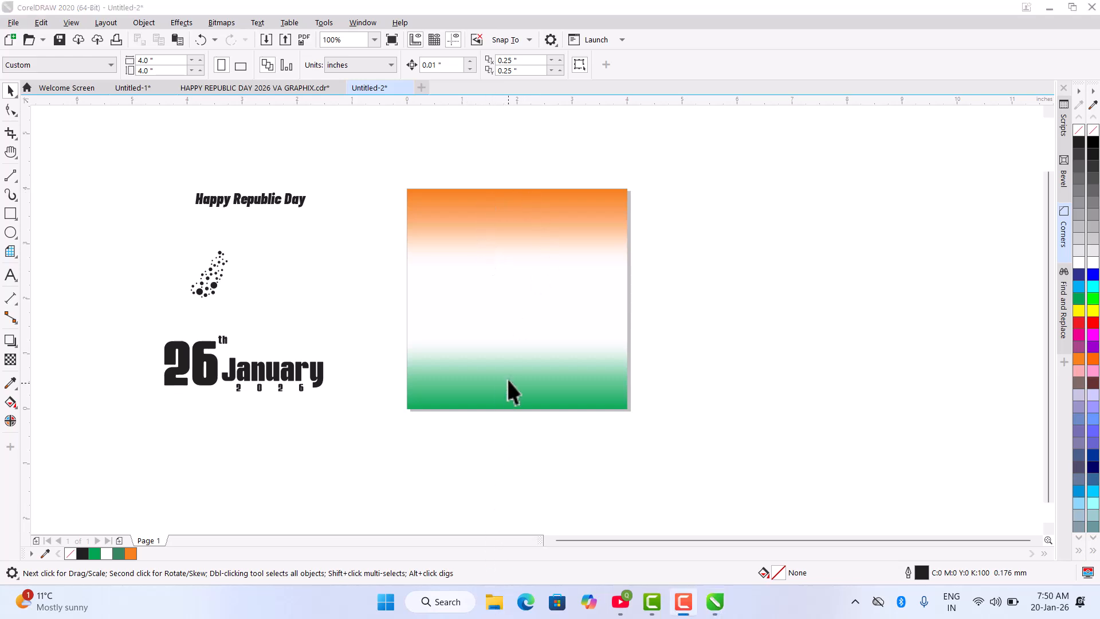
# Draw a circle about 1.51 inches in diameter over the white area and center it on the page.
pyautogui.click(63, 236)
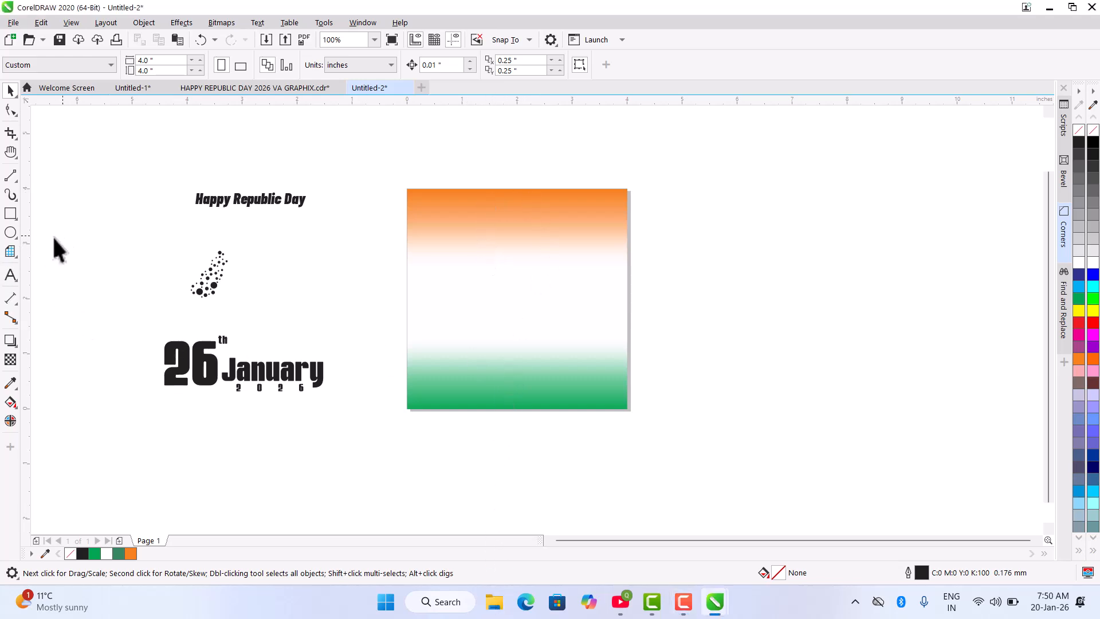
pyautogui.click(8, 235)
pyautogui.moveTo(468, 276); pyautogui.dragTo(552, 359)
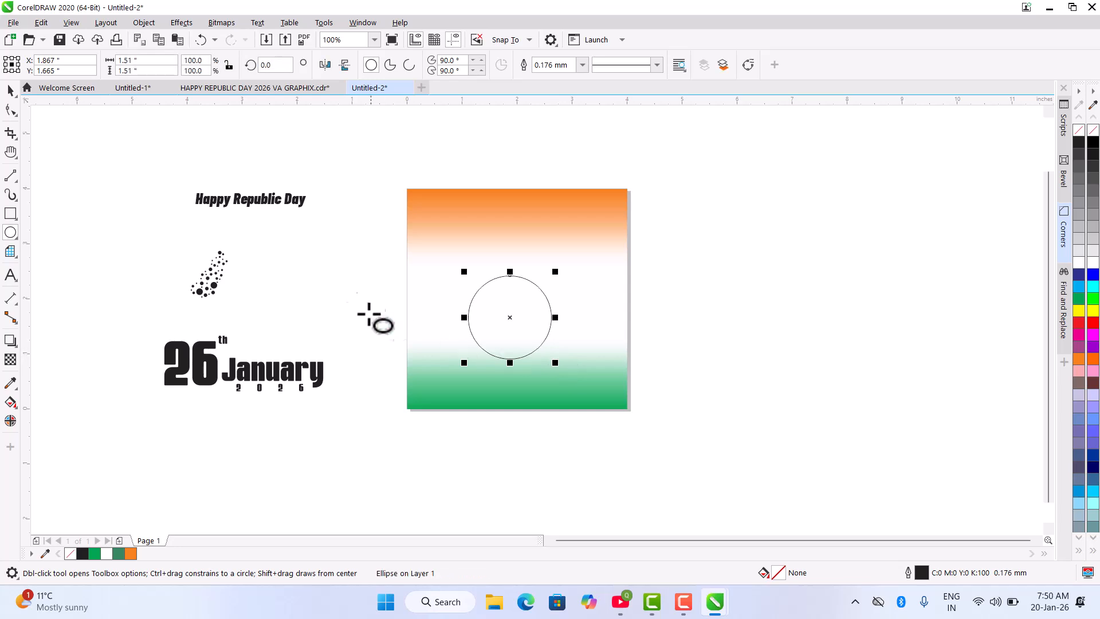
pyautogui.press('p')
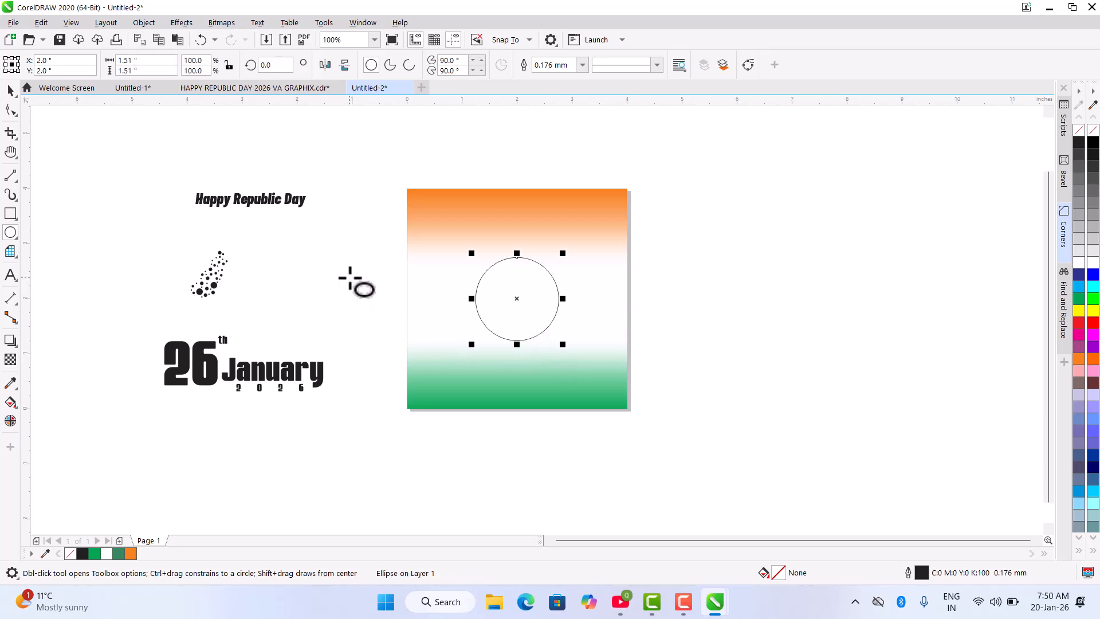
pyautogui.click(10, 91)
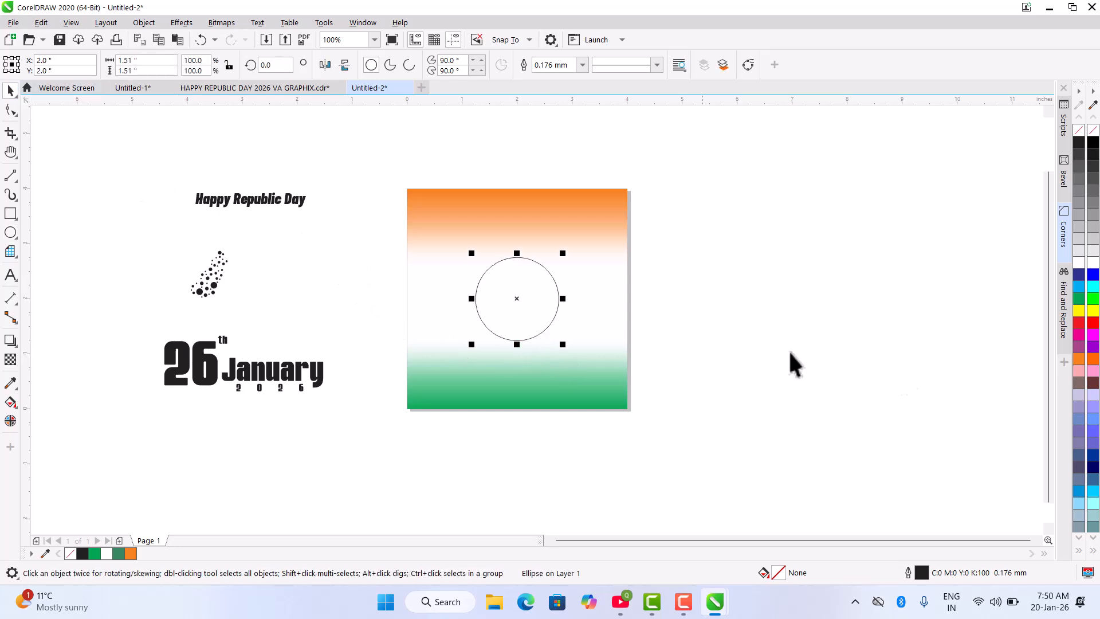
# Remove the circle's outline and fill it with light gray (10% black).
pyautogui.click(1082, 263)
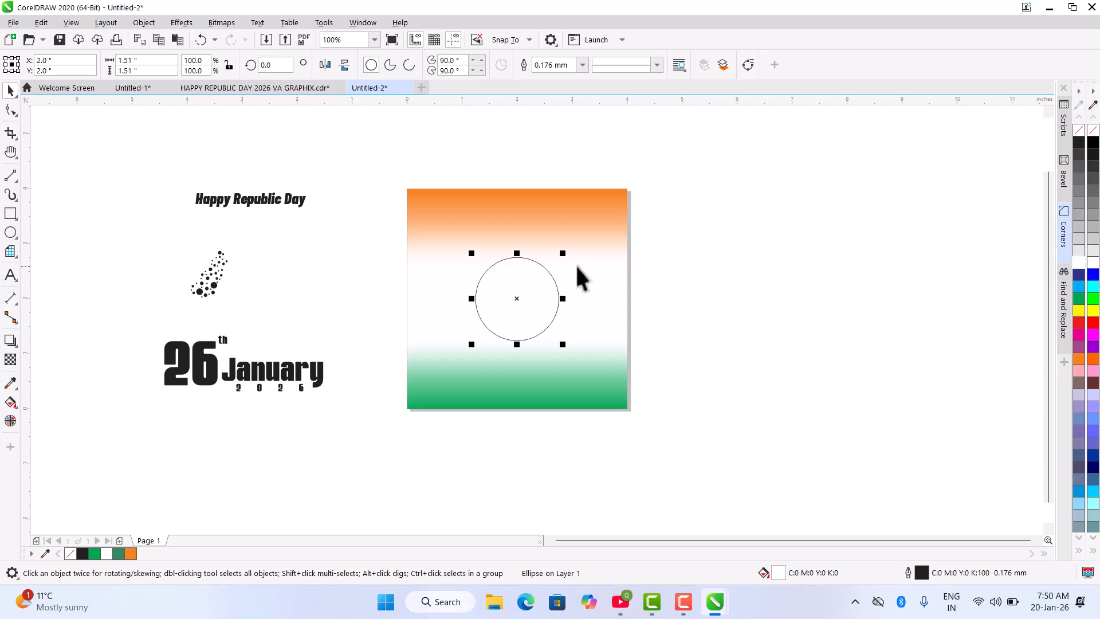
pyautogui.rightClick(1079, 130)
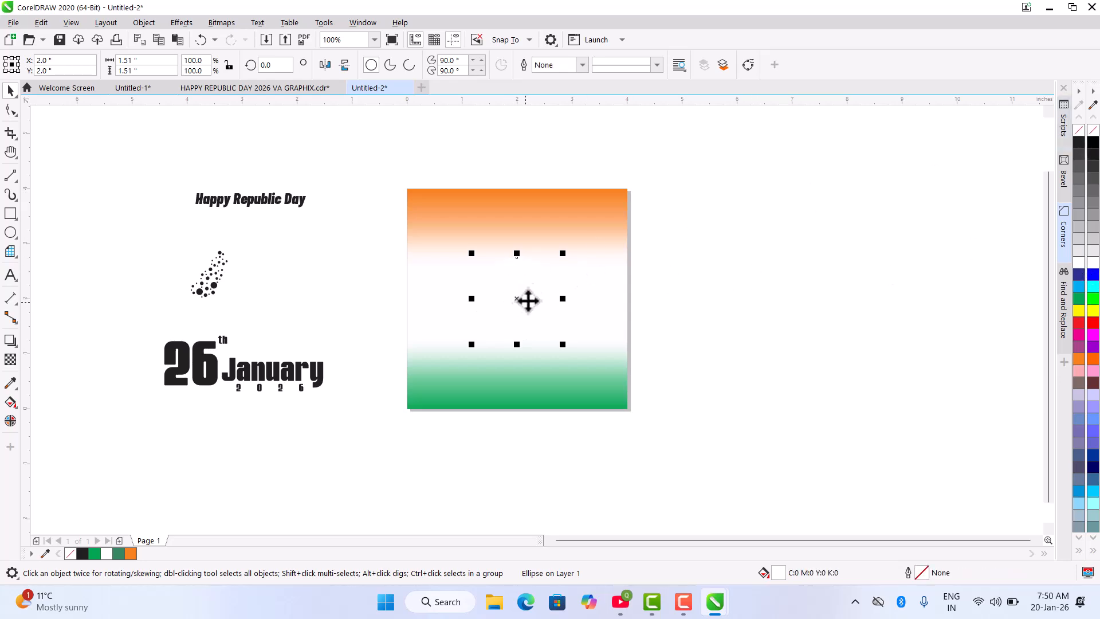
pyautogui.scroll(1, 541, 275)
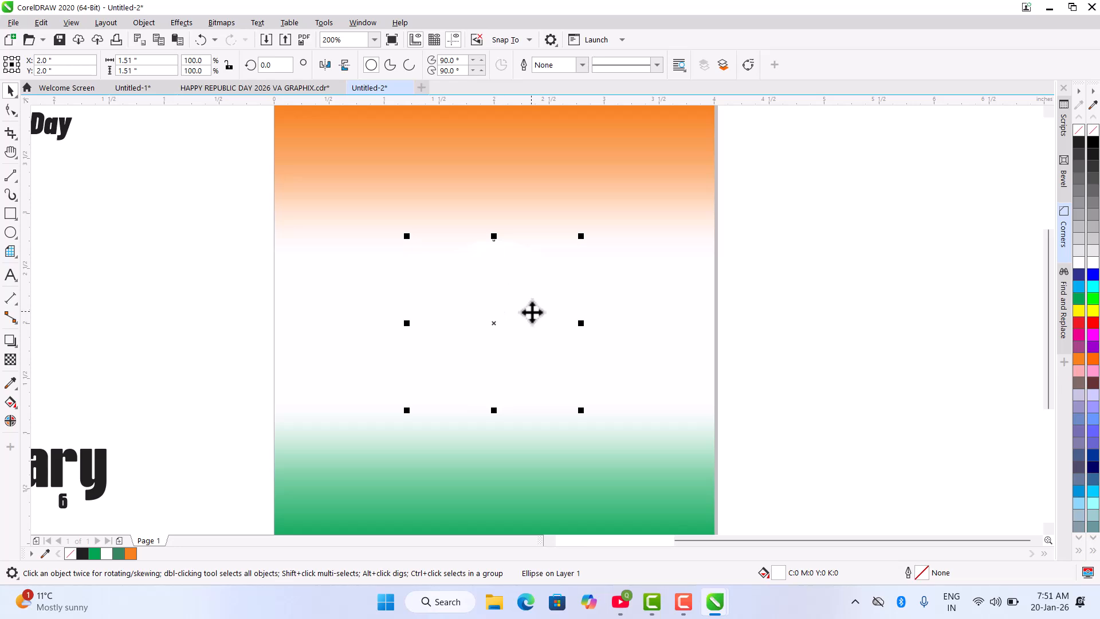
pyautogui.click(1083, 254)
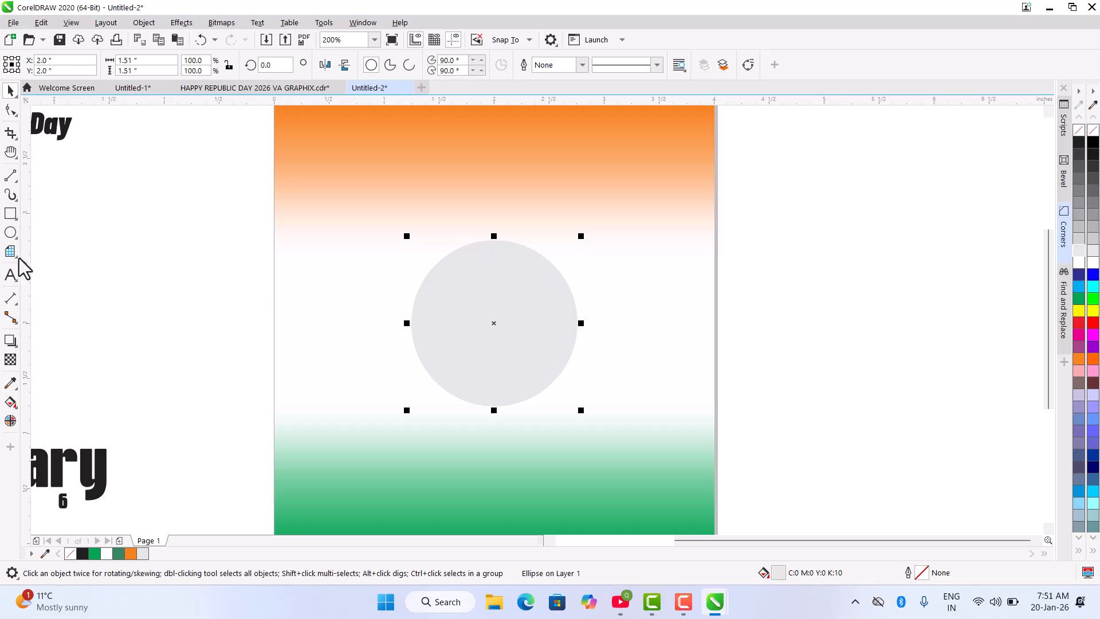
# Add a two-step inside contour to the gray circle with an offset of about 0.038 inch.
pyautogui.click(14, 344)
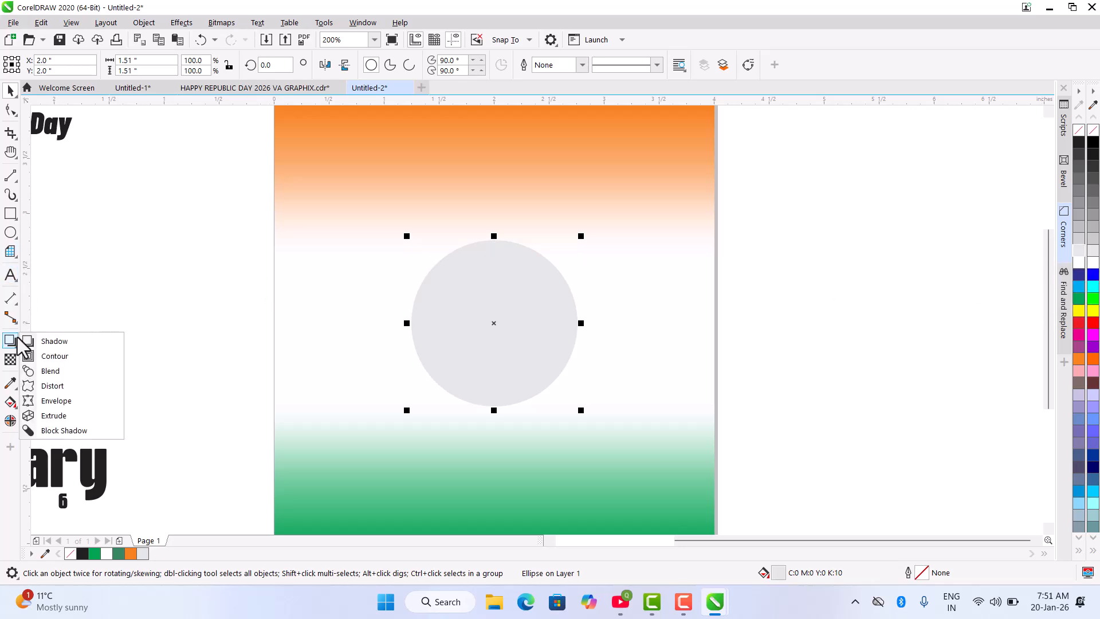
pyautogui.click(53, 356)
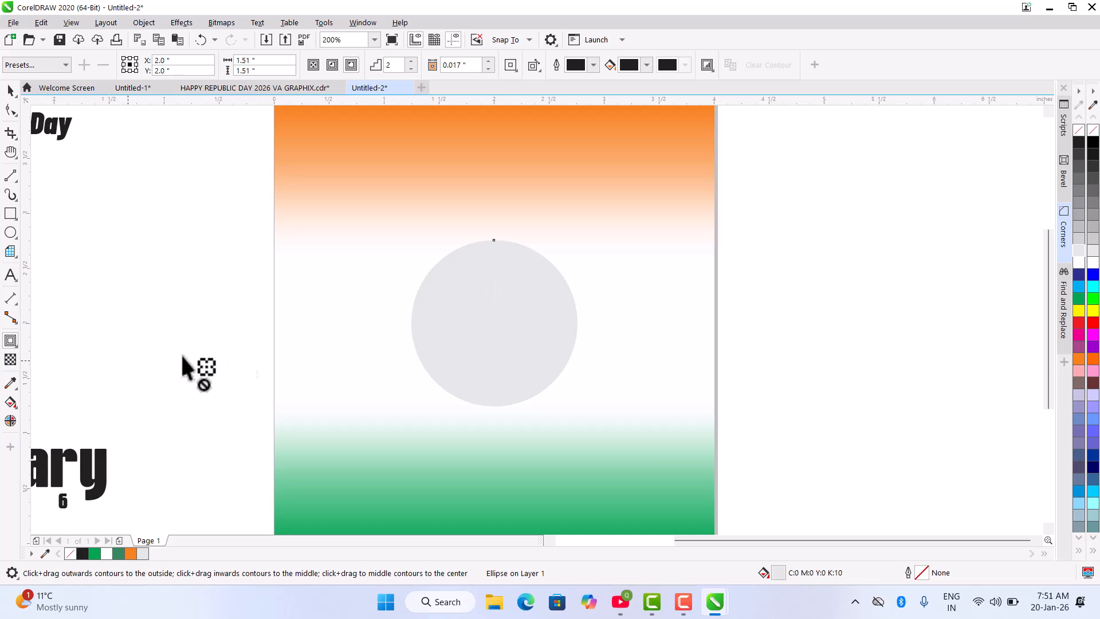
pyautogui.click(8, 344)
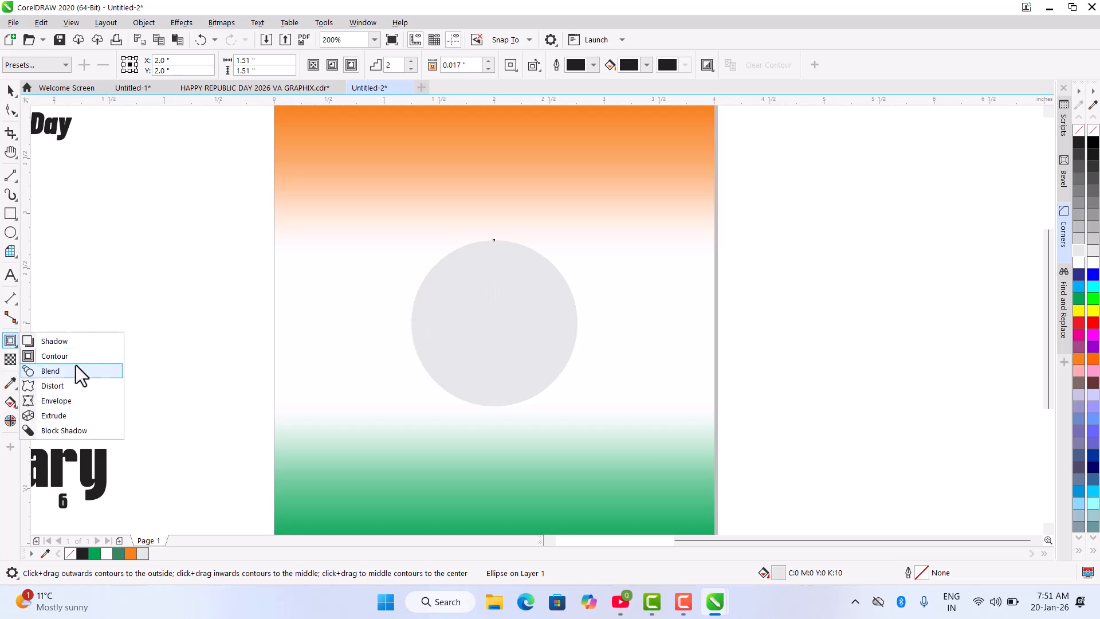
pyautogui.click(491, 240)
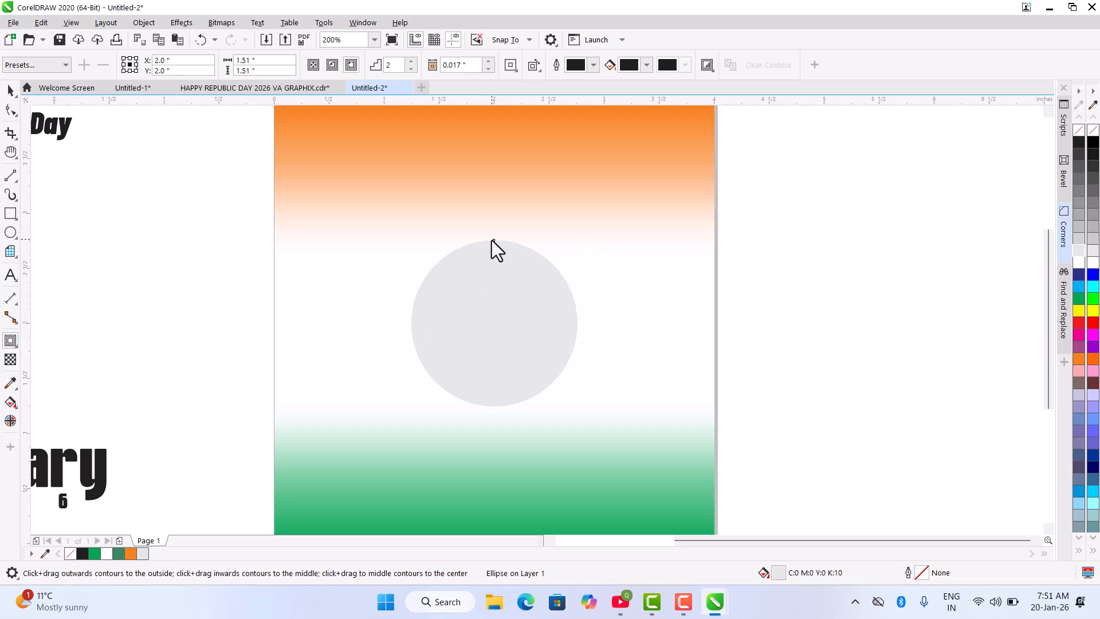
pyautogui.moveTo(493, 244); pyautogui.dragTo(495, 261)
pyautogui.scroll(2, 494, 249)
# Break the contour apart from the circle and fill the separated group of two contour circles with white.
pyautogui.click(9, 91)
pyautogui.scroll(-2, 476, 250)
pyautogui.moveTo(476, 248); pyautogui.dragTo(556, 323)
pyautogui.hotkey('ctrl', 'z')
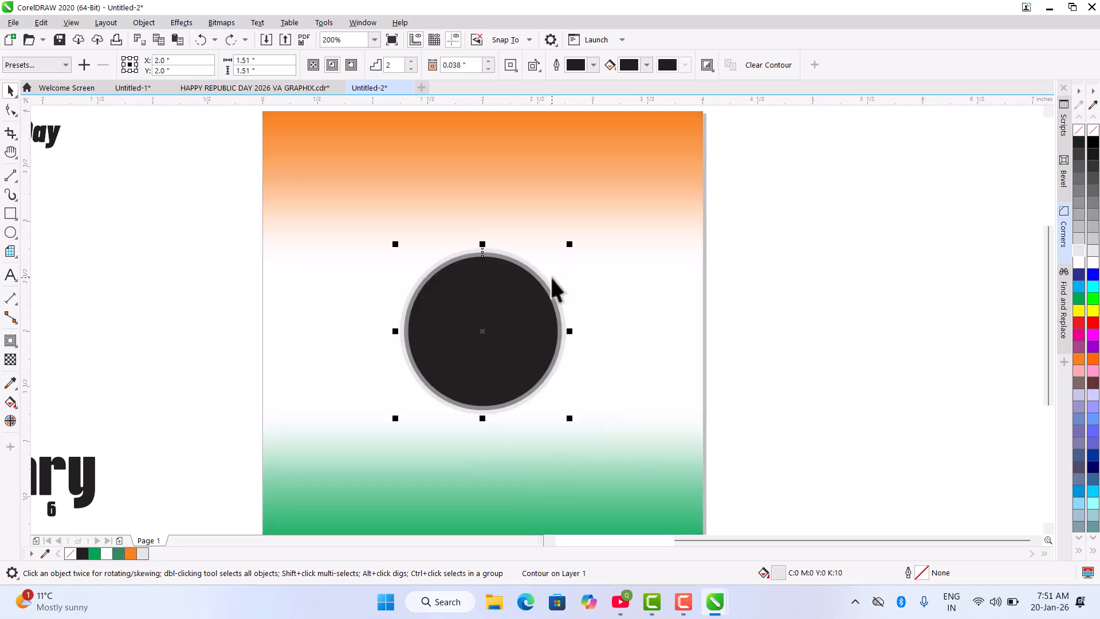
pyautogui.hotkey('ctrl', 'k')
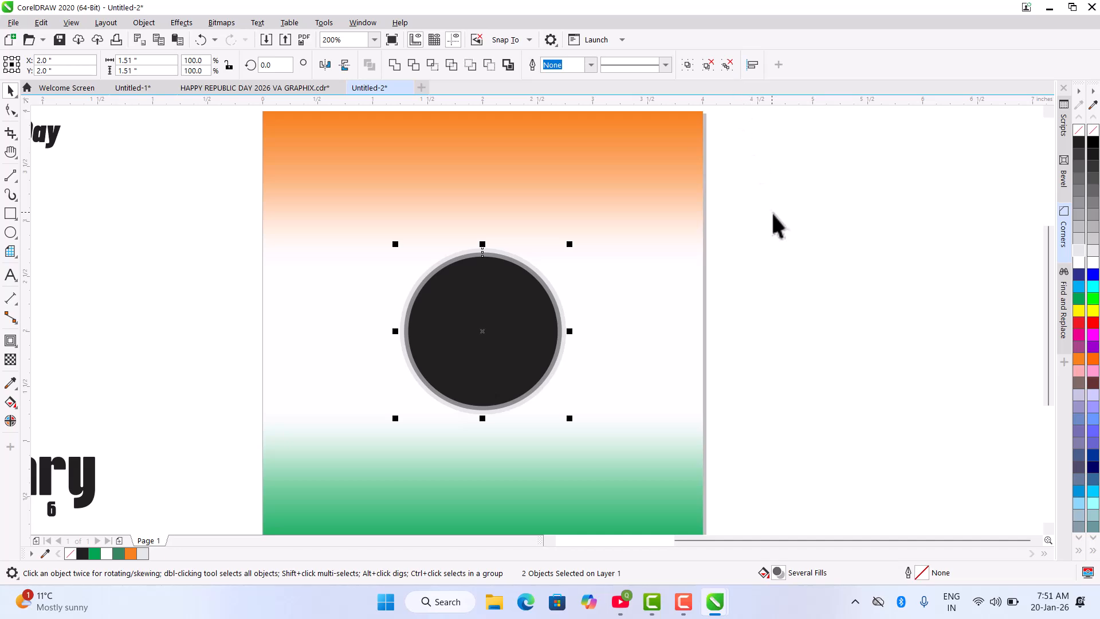
pyautogui.hotkey('ctrl', 'g')
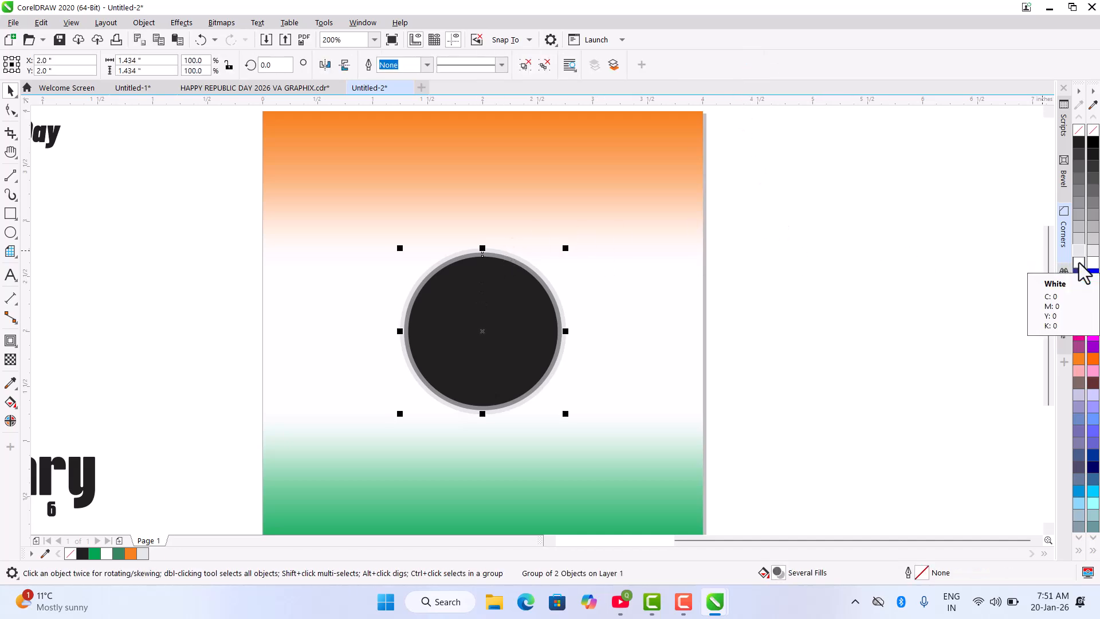
pyautogui.click(1082, 269)
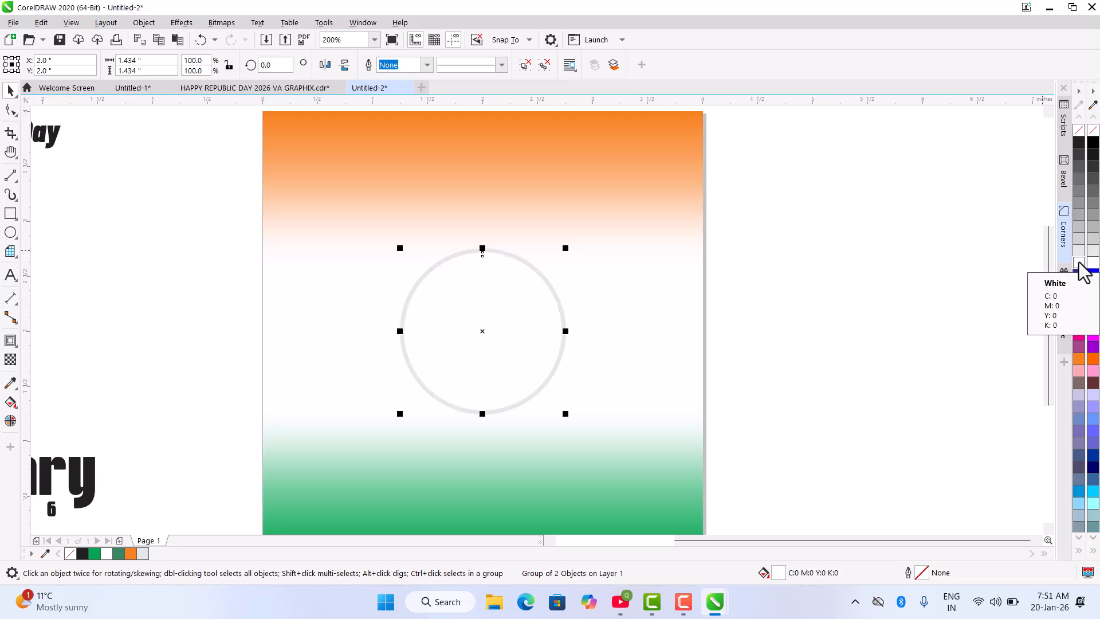
# Ungroup the two white contour circles and fill the larger one with dark blue (C100 M100 Y0 K0).
pyautogui.click(526, 65)
pyautogui.click(672, 286)
pyautogui.click(510, 289)
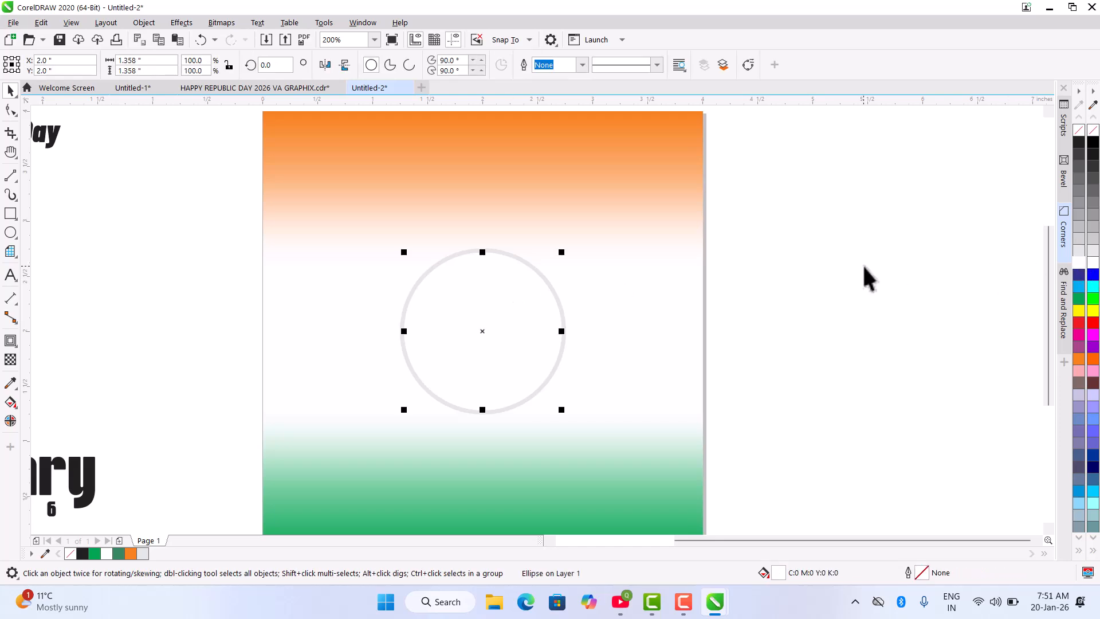
pyautogui.click(681, 269)
pyautogui.scroll(6, 486, 263)
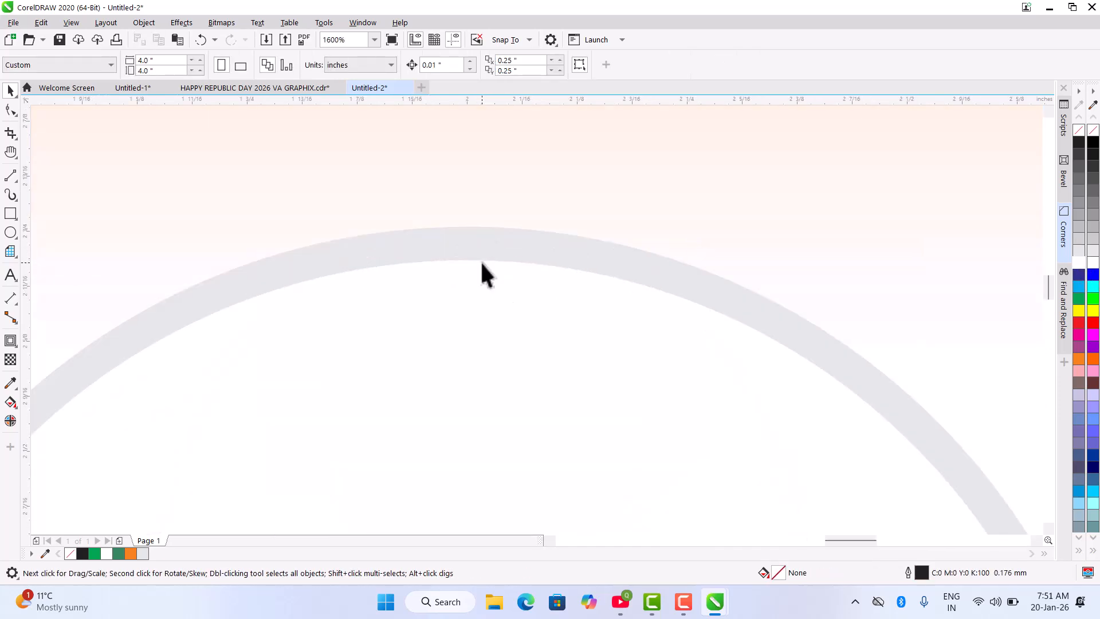
pyautogui.click(480, 260)
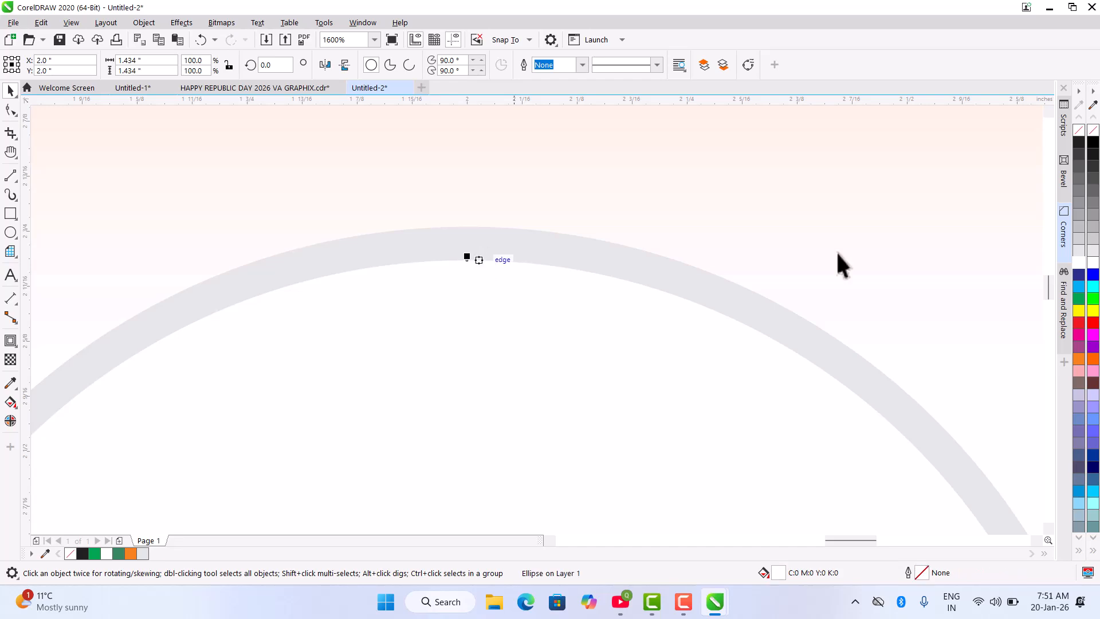
pyautogui.click(1079, 274)
# Enlarge the dark blue circle from its center to about 1.464 inches in diameter.
pyautogui.scroll(-5, 445, 284)
pyautogui.scroll(5, 571, 306)
pyautogui.moveTo(786, 262); pyautogui.dragTo(805, 248)
pyautogui.scroll(-4, 522, 323)
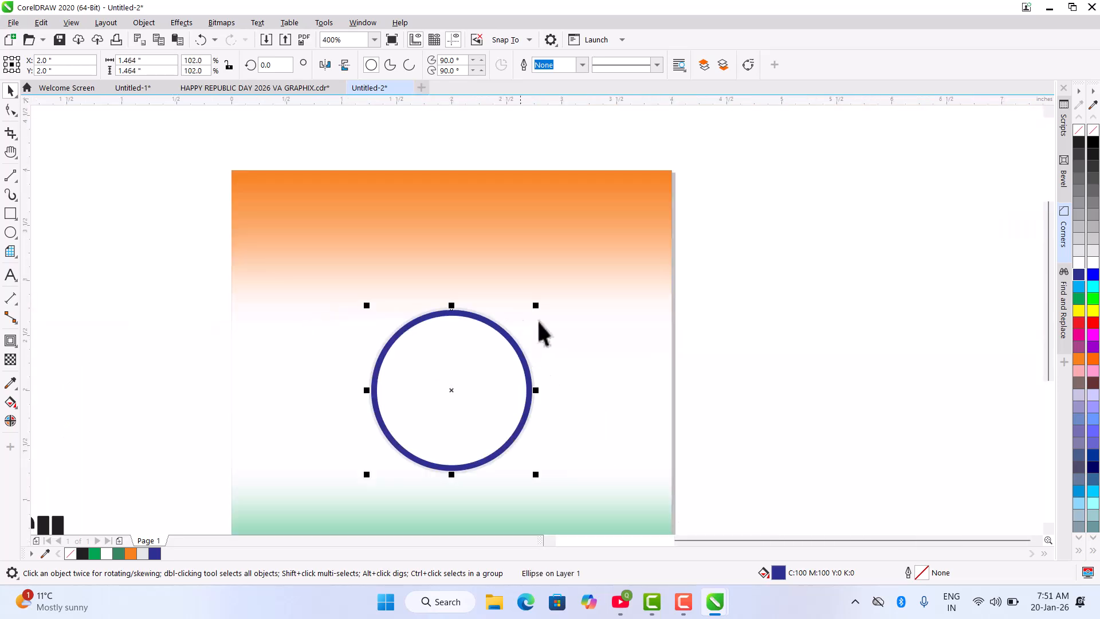
# Fill the light gray outermost circle around the dark blue circle with white.
pyautogui.click(867, 337)
pyautogui.scroll(4, 467, 312)
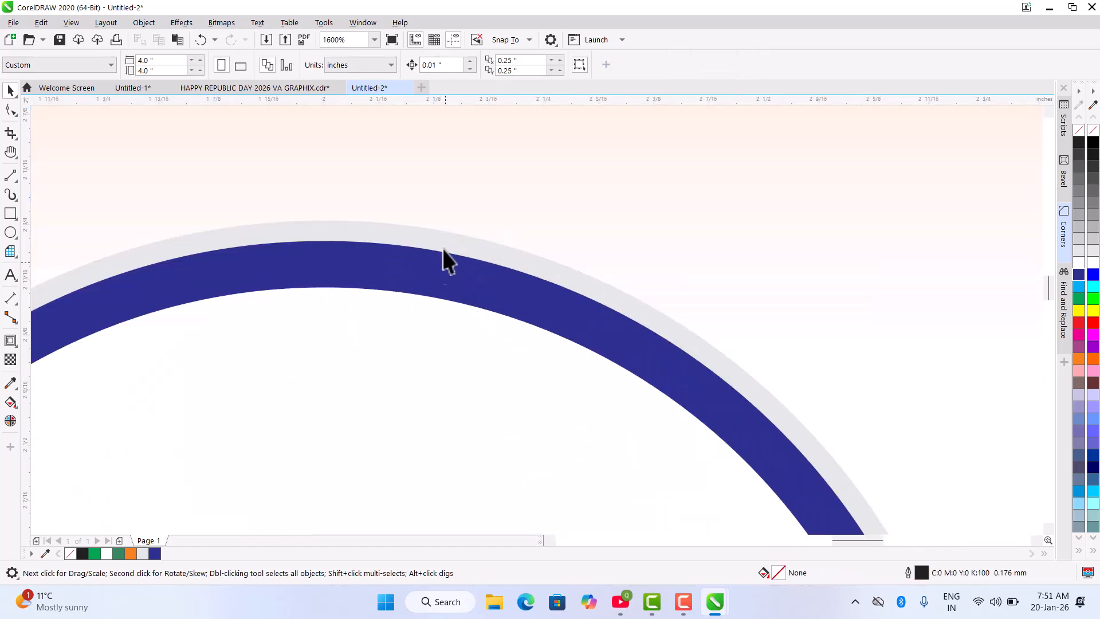
pyautogui.click(442, 233)
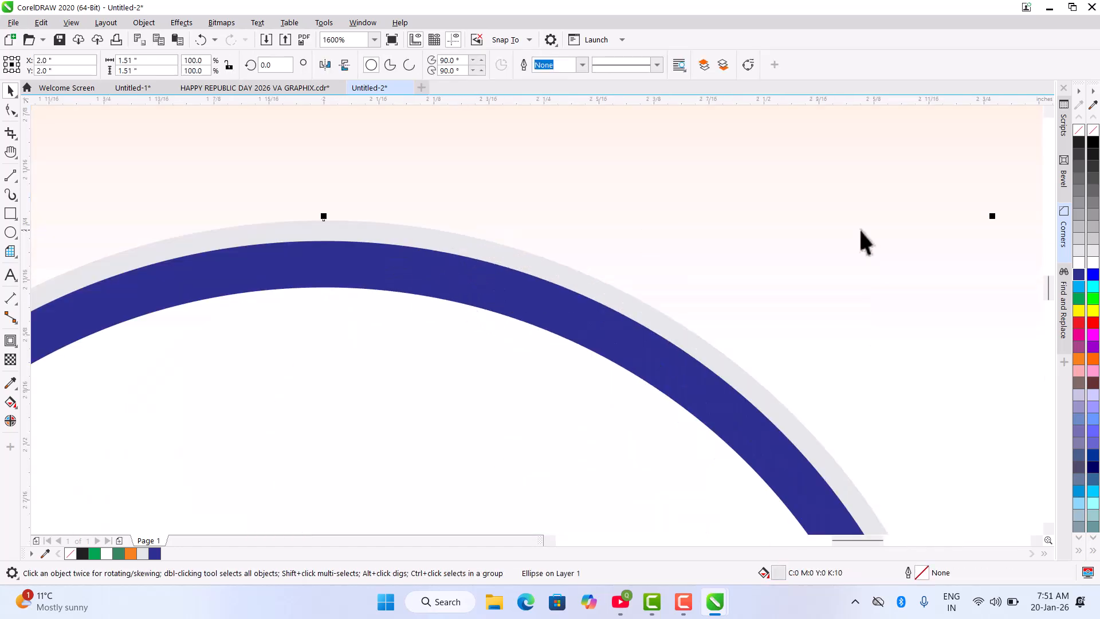
pyautogui.click(1078, 263)
pyautogui.scroll(-1, 444, 280)
pyautogui.scroll(-1, 438, 278)
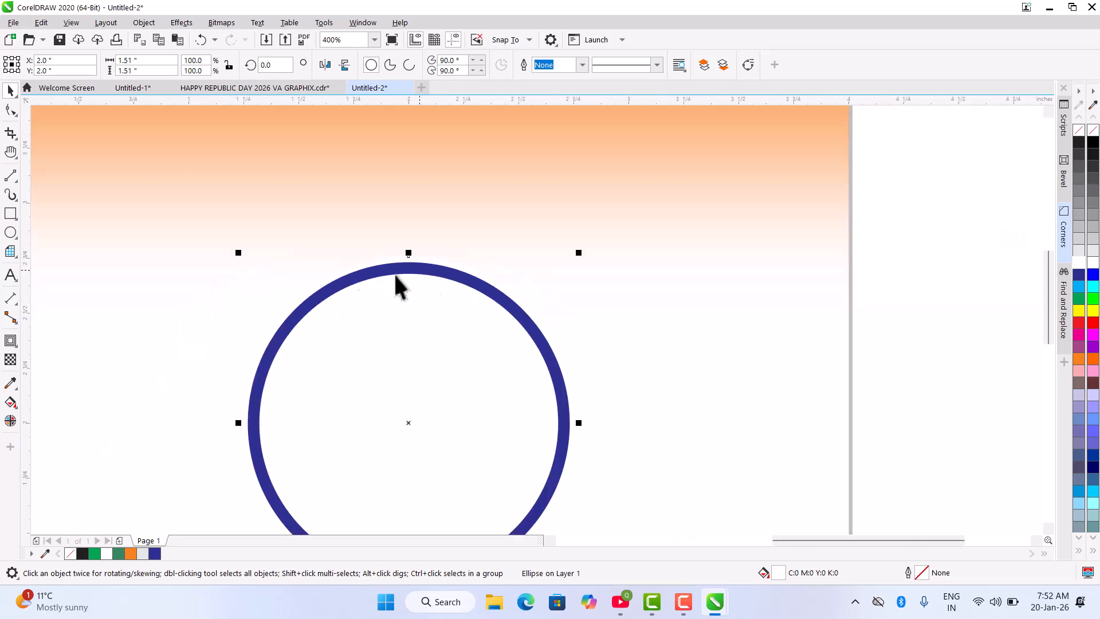
# Apply the Inner Edge shadow preset to the white outer circle and switch it to a drop shadow.
pyautogui.click(11, 344)
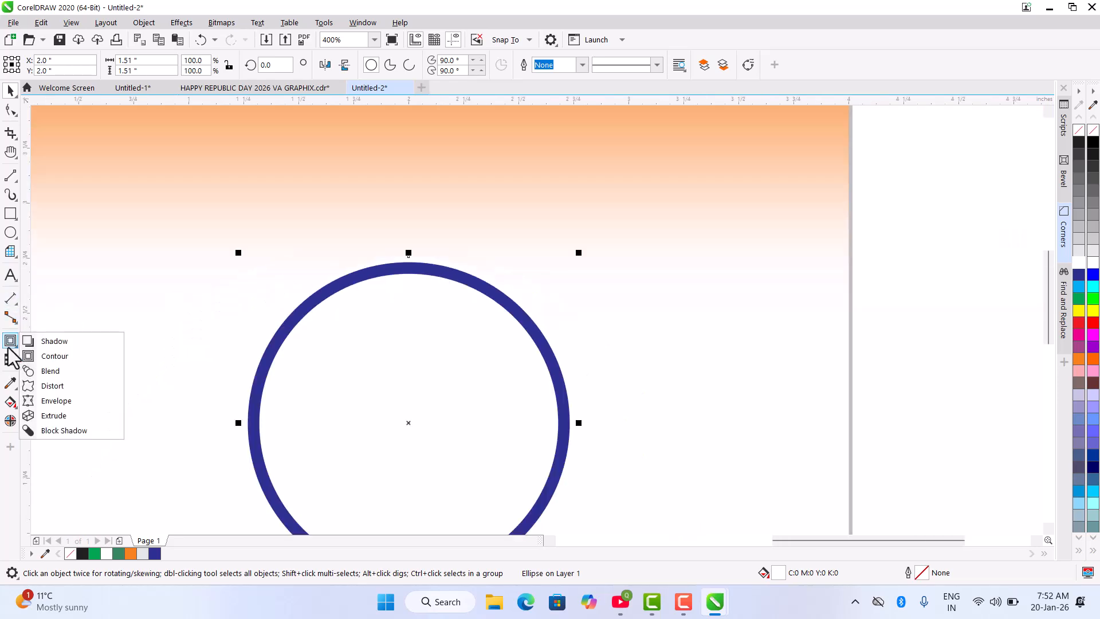
pyautogui.click(51, 343)
pyautogui.click(17, 65)
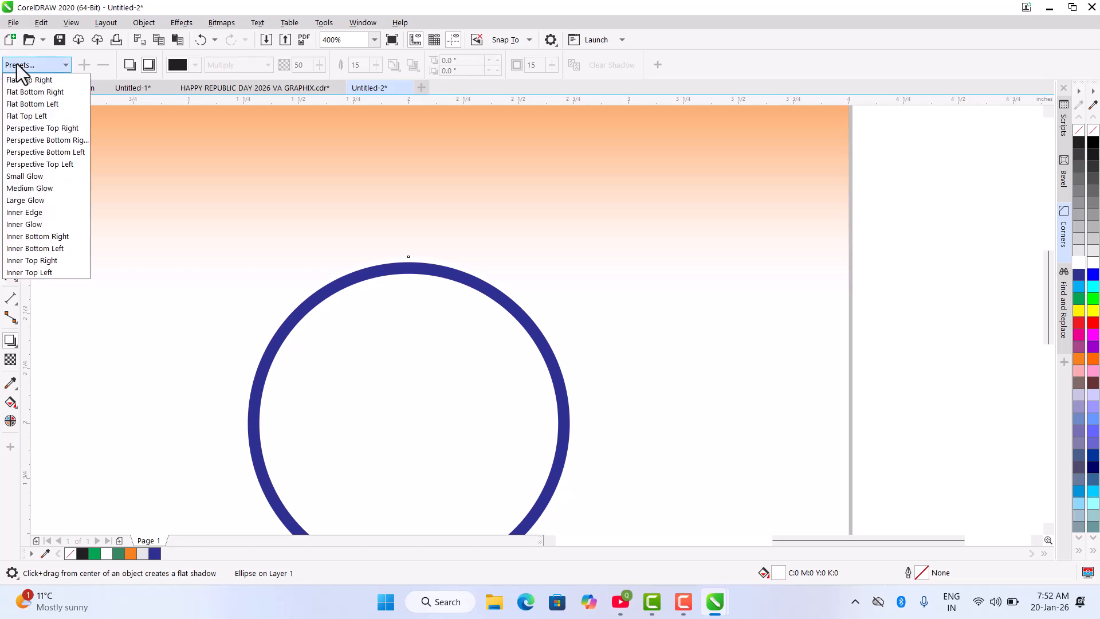
pyautogui.click(32, 214)
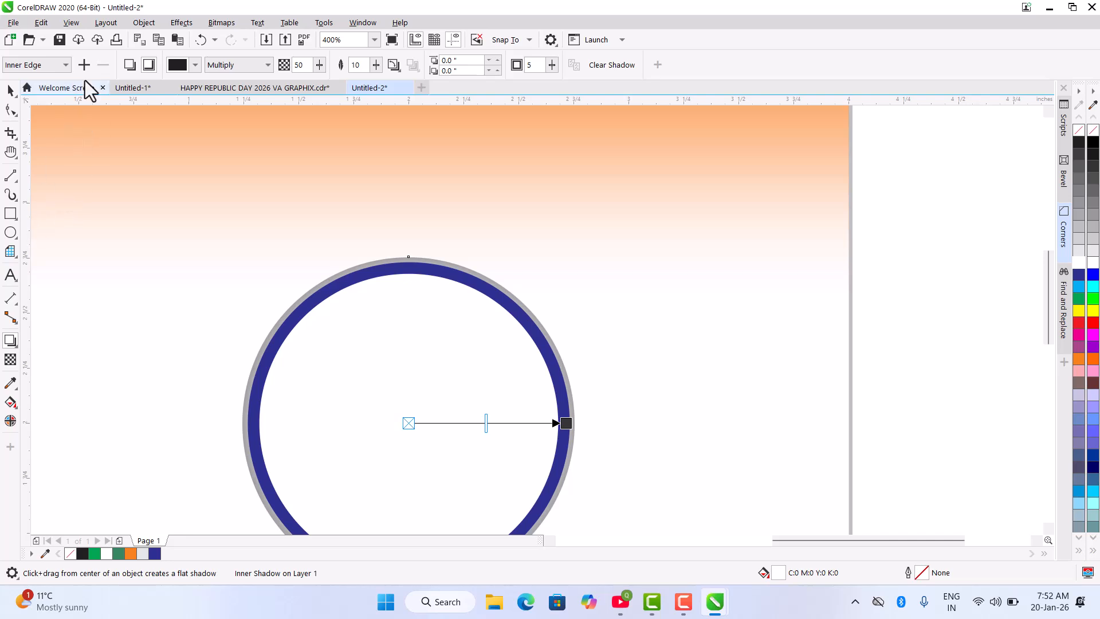
pyautogui.click(126, 67)
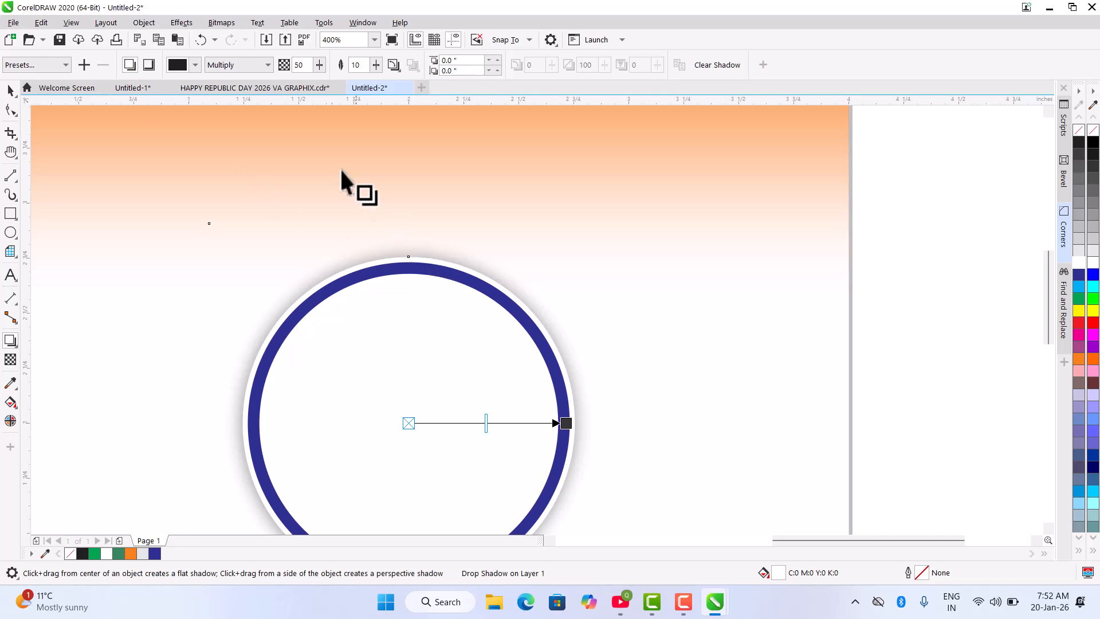
# Set the feathering of the outer circle's drop shadow to 5.
pyautogui.doubleClick(356, 64)
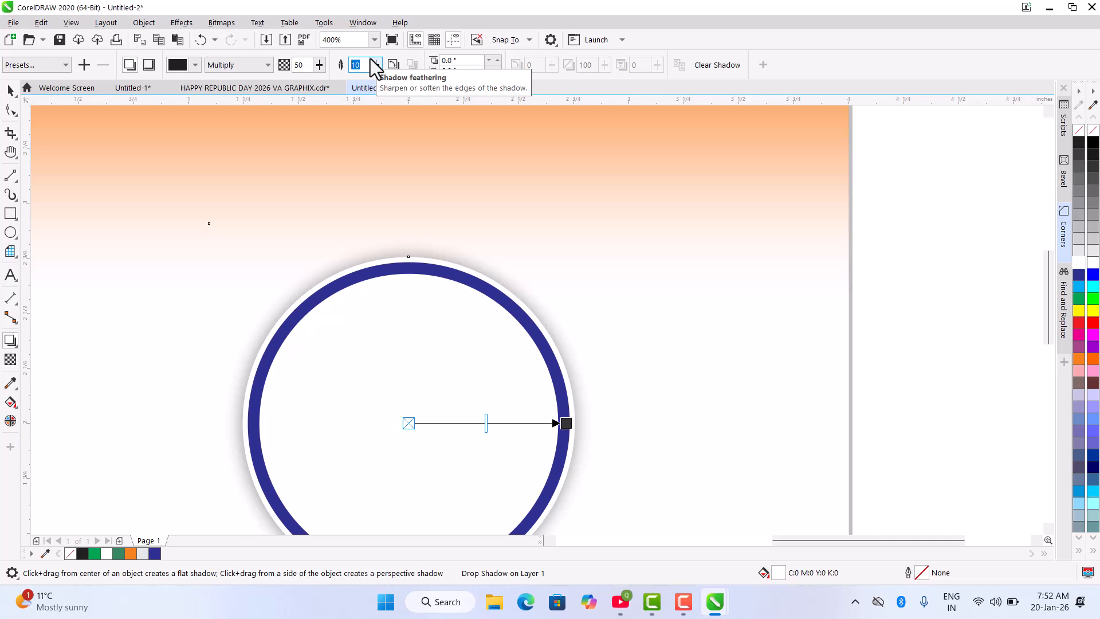
pyautogui.write('5')
pyautogui.press('Return')
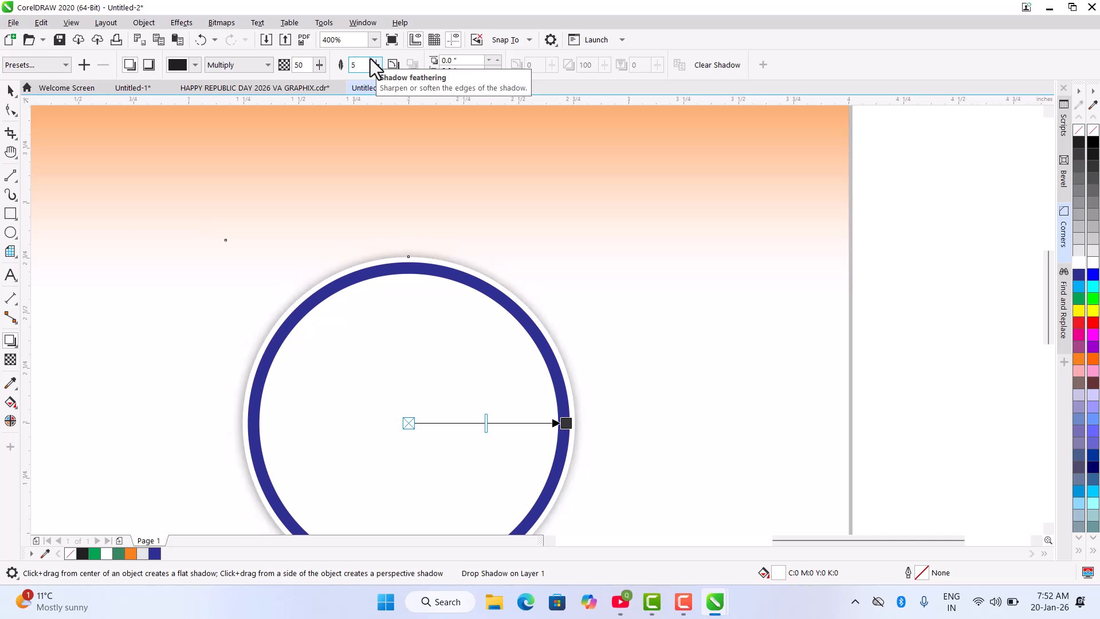
pyautogui.click(10, 92)
pyautogui.click(897, 235)
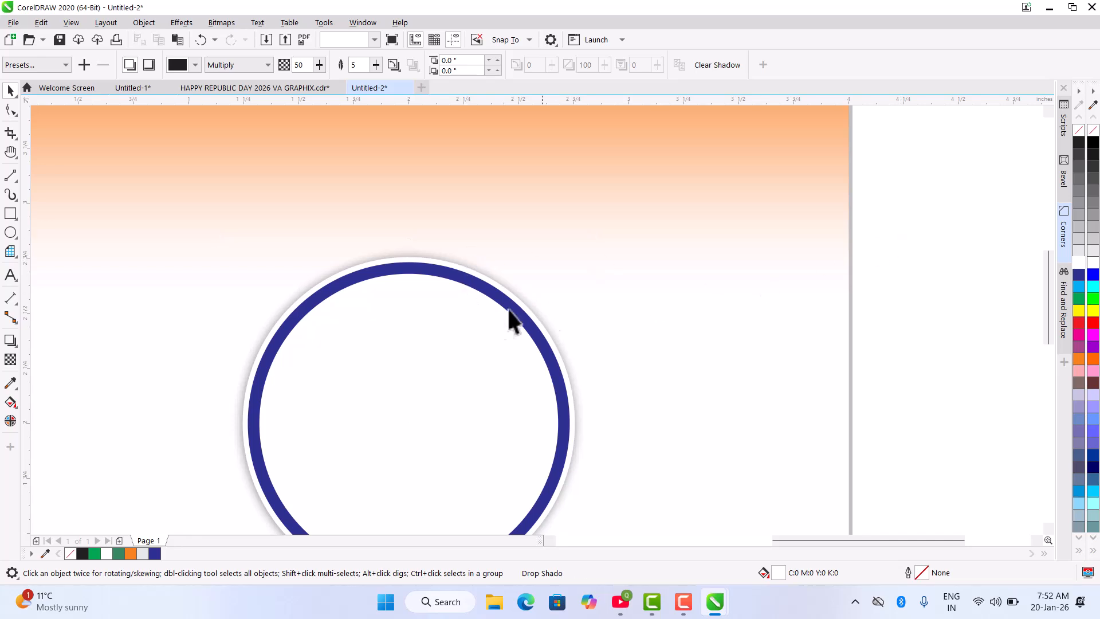
# Change the dark blue circle's uniform fill to a darker navy, C100 M91 Y7 K54.
pyautogui.click(454, 325)
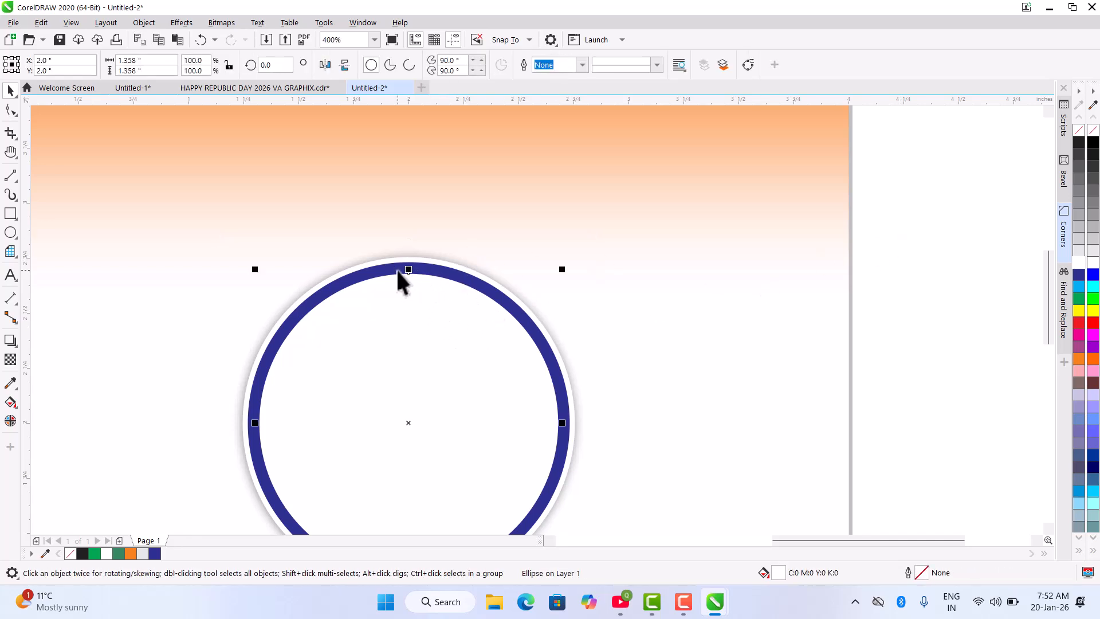
pyautogui.scroll(1, 396, 270)
pyautogui.scroll(1, 397, 268)
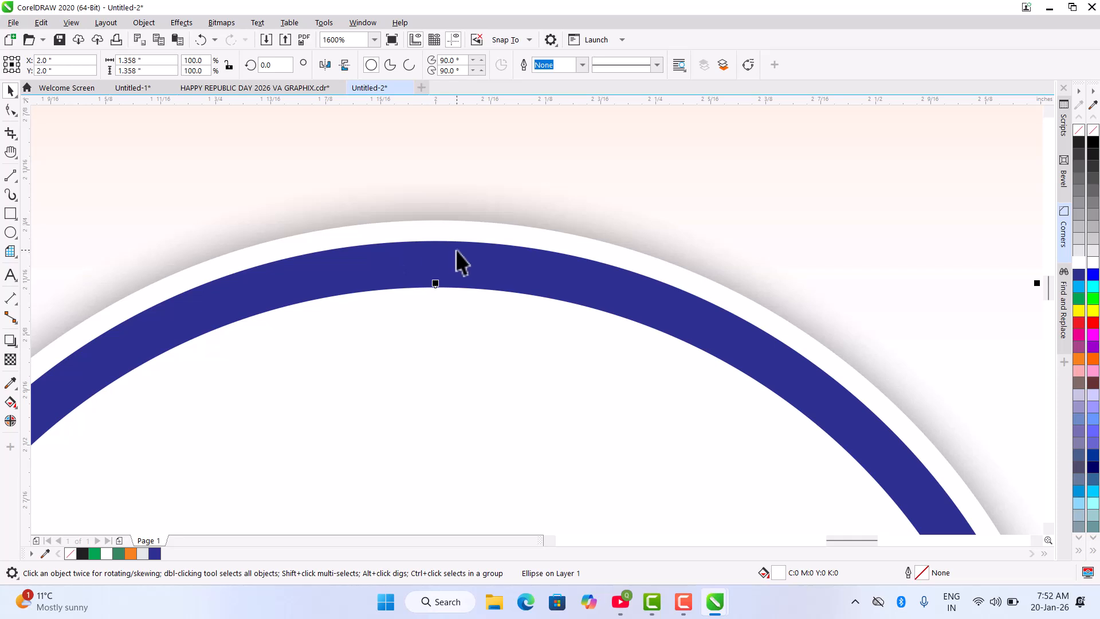
pyautogui.scroll(1, 456, 251)
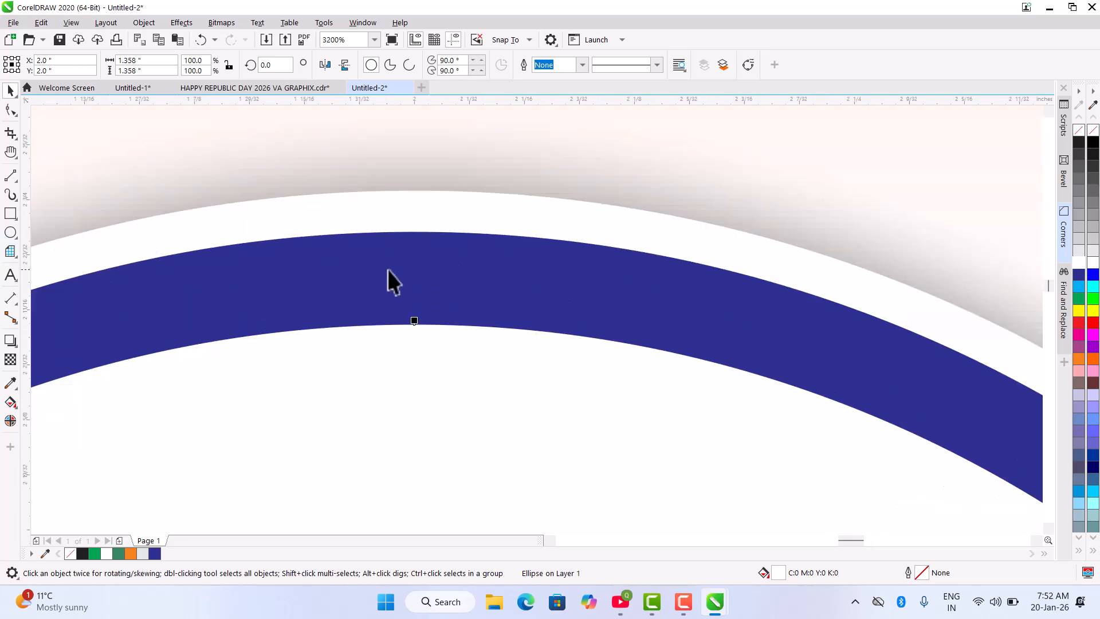
pyautogui.scroll(-3, 388, 269)
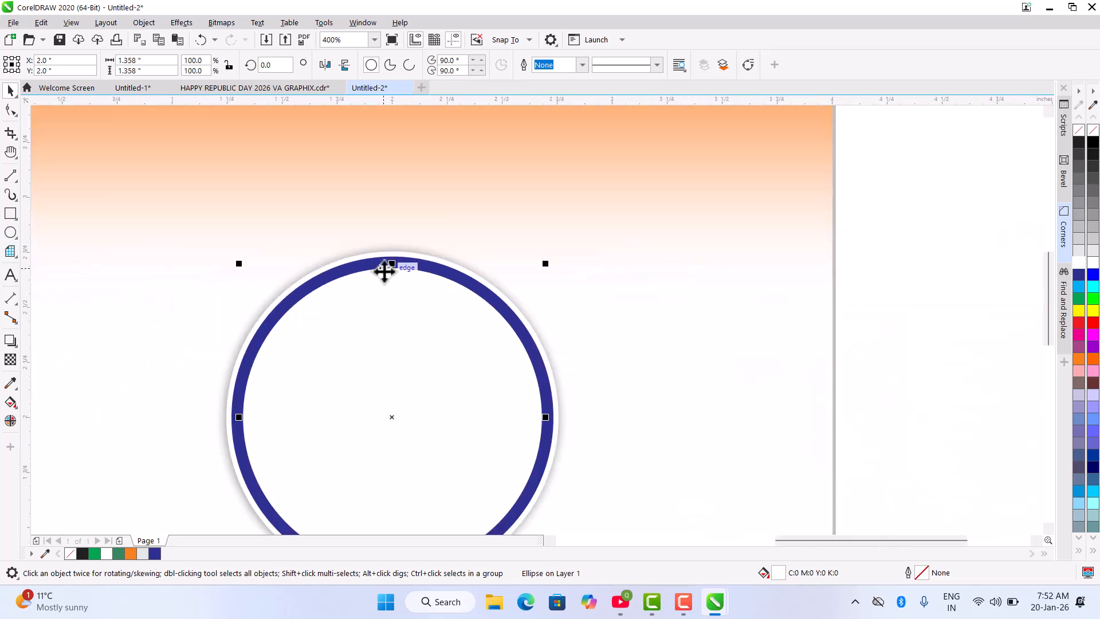
pyautogui.scroll(-1, 400, 242)
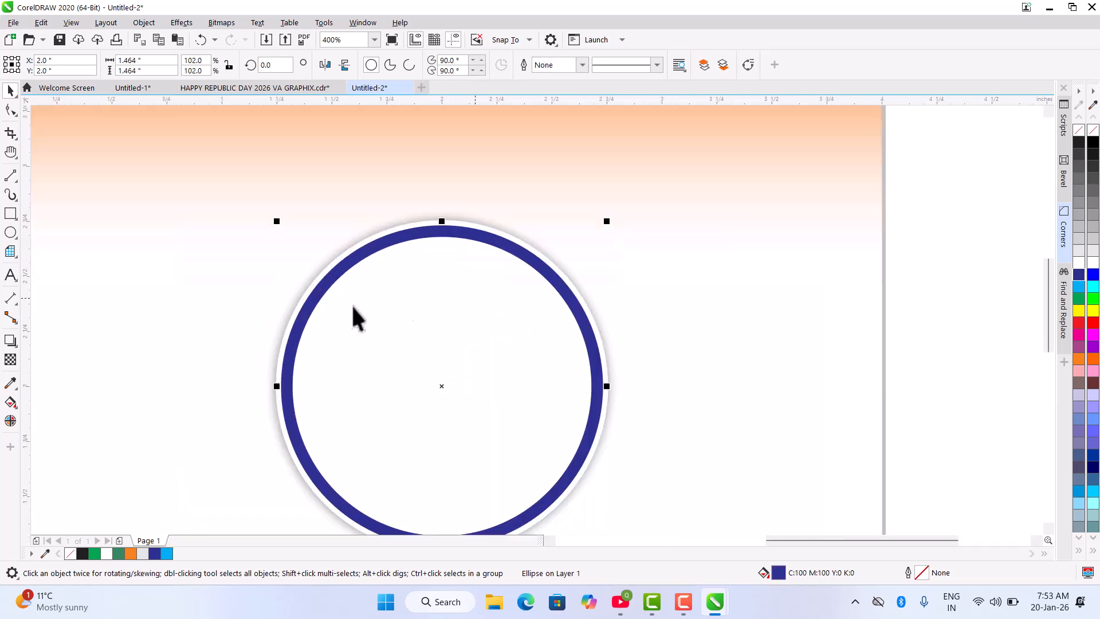
pyautogui.hotkey('shift', 'F11')
pyautogui.click(355, 163)
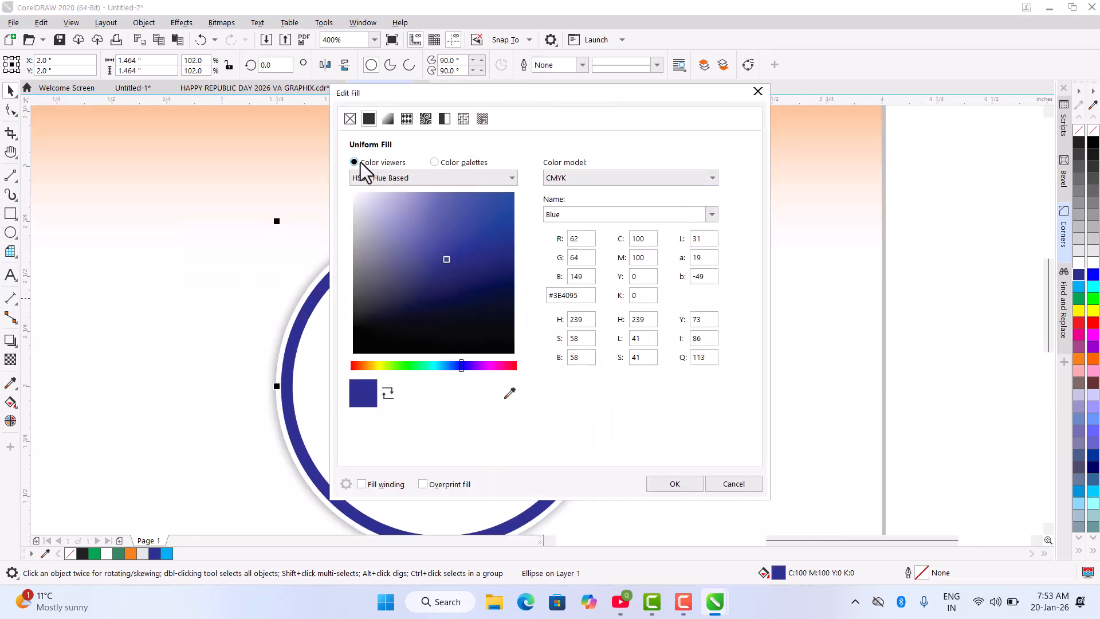
pyautogui.moveTo(489, 241); pyautogui.dragTo(516, 281)
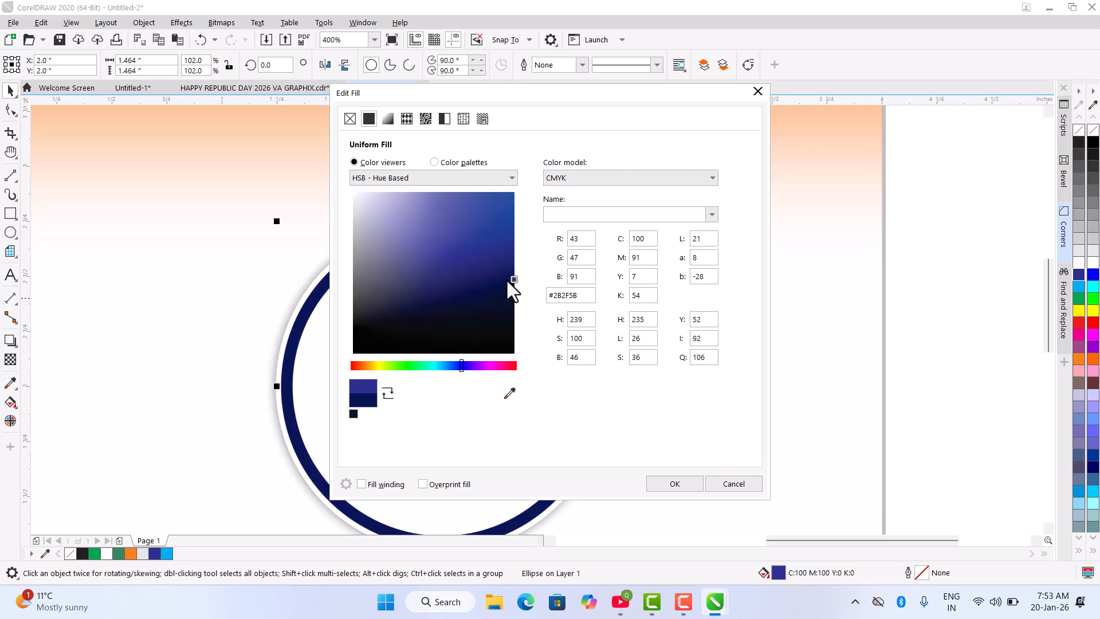
pyautogui.click(670, 484)
pyautogui.click(920, 259)
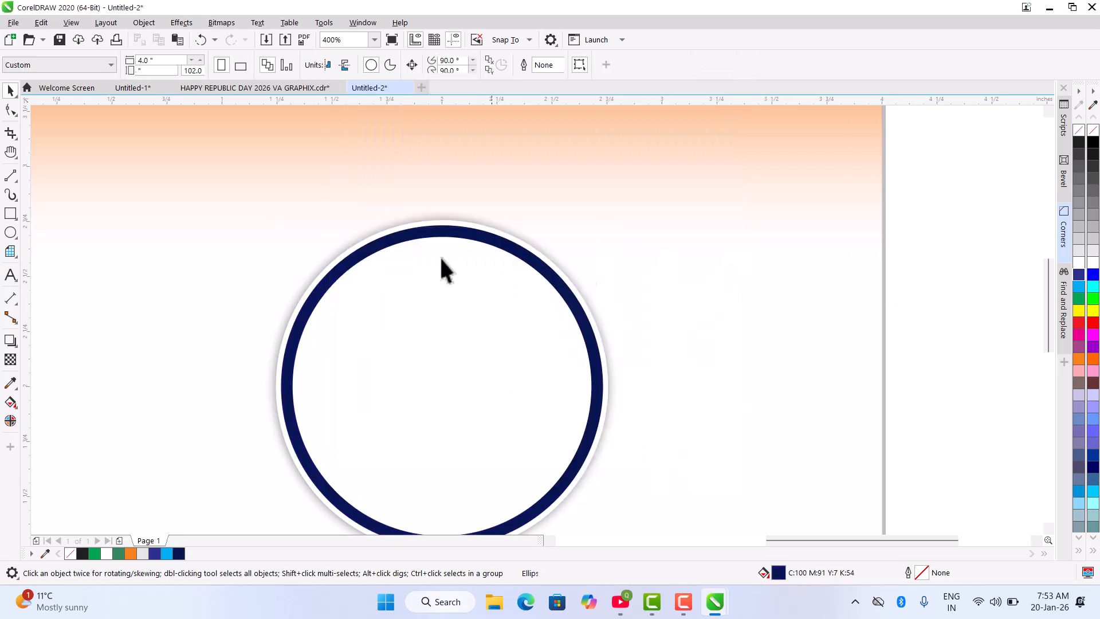
# Draw a circle about 0.093 inch in diameter at the top of the navy ring, with no outline and a C100 M100 Y0 K0 fill.
pyautogui.scroll(2, 438, 235)
pyautogui.scroll(2, 437, 191)
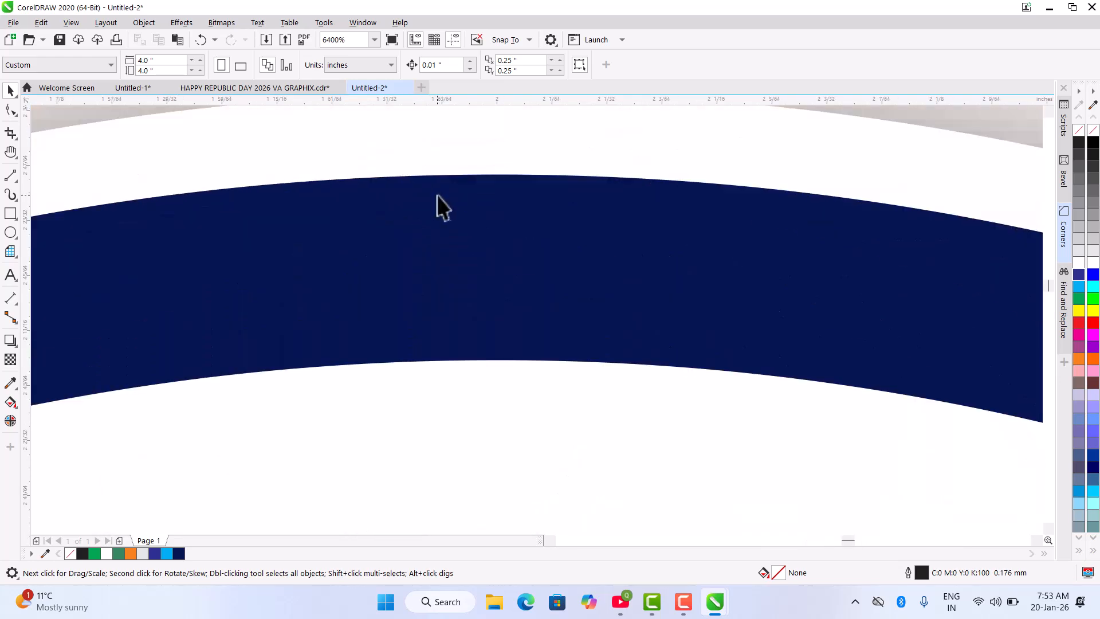
pyautogui.scroll(-1, 335, 232)
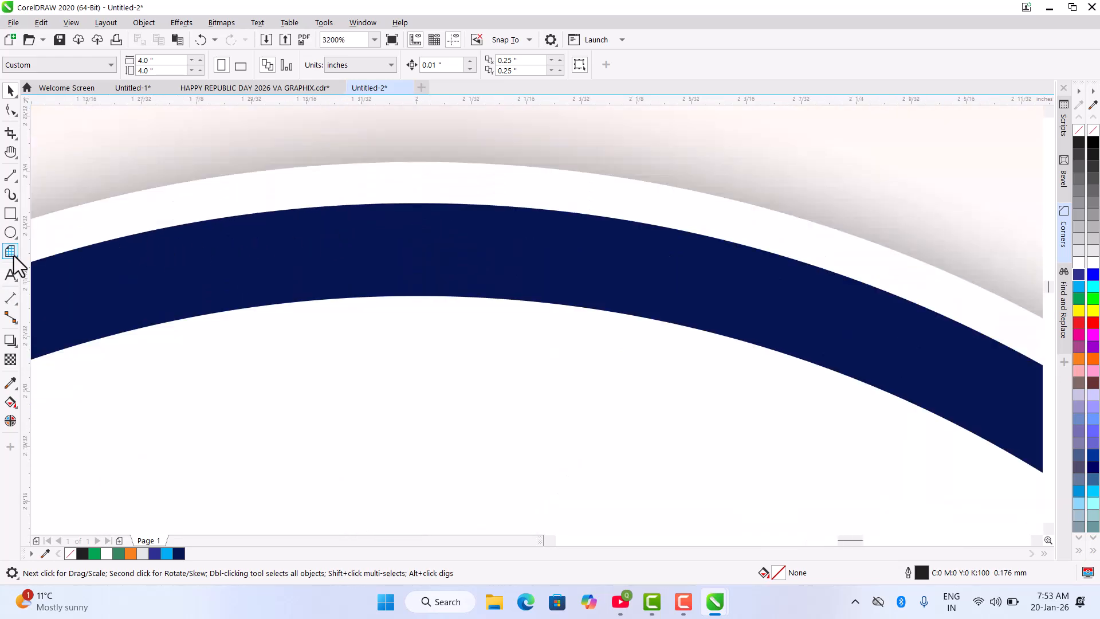
pyautogui.click(10, 233)
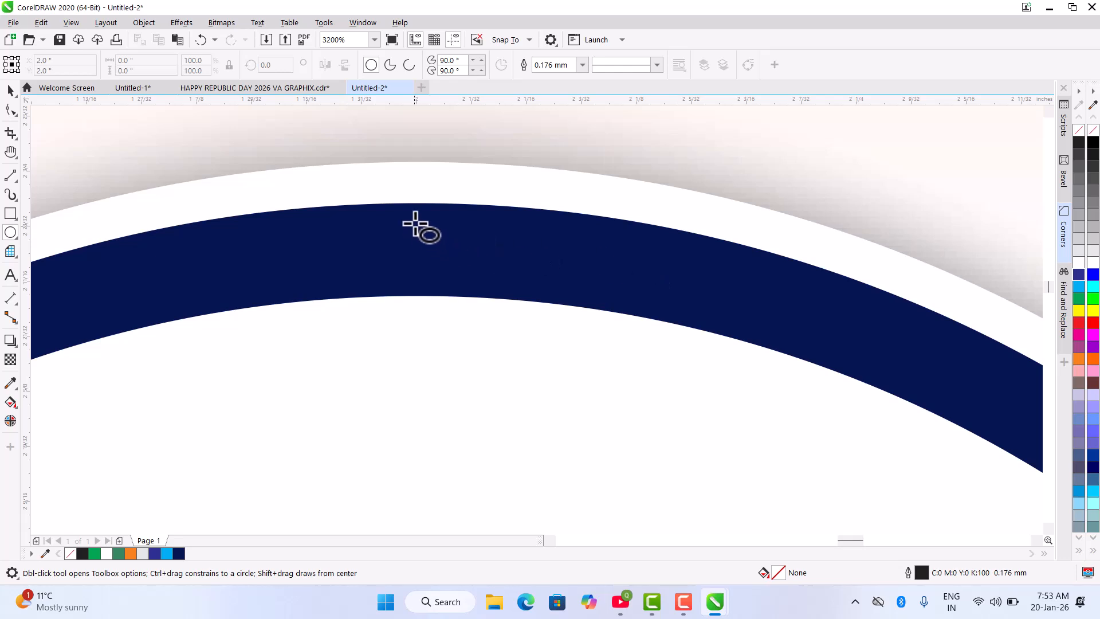
pyautogui.moveTo(400, 205)
pyautogui.mouseDown()
pyautogui.moveTo(538, 370)
pyautogui.moveTo(526, 353)
pyautogui.mouseUp()
pyautogui.click(10, 90)
pyautogui.moveTo(477, 207); pyautogui.dragTo(469, 215)
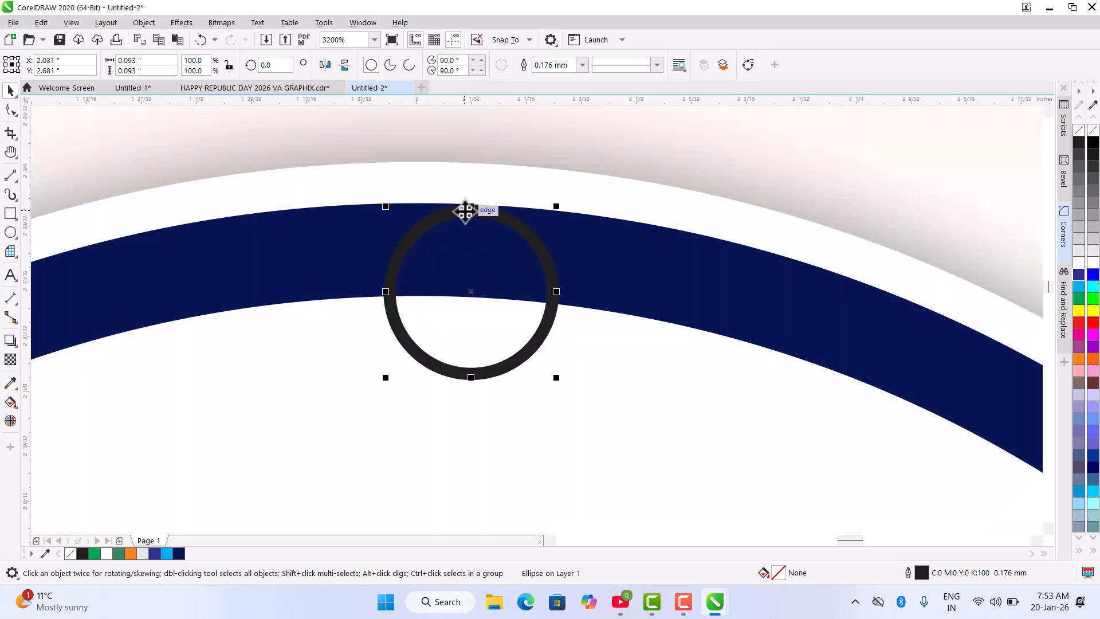
pyautogui.rightClick(1079, 132)
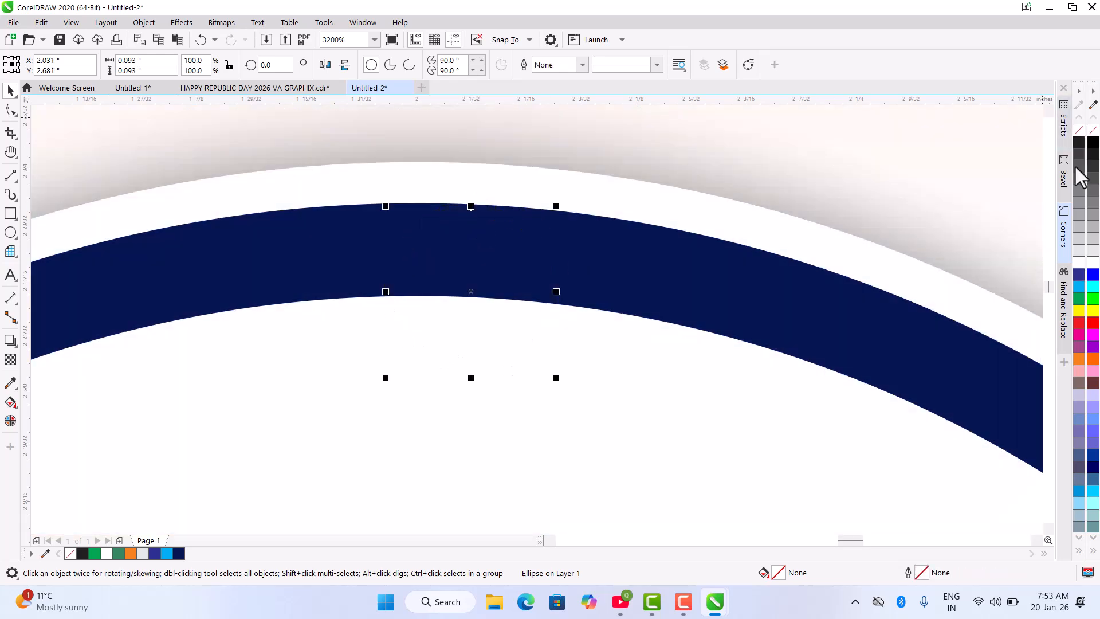
pyautogui.click(1081, 276)
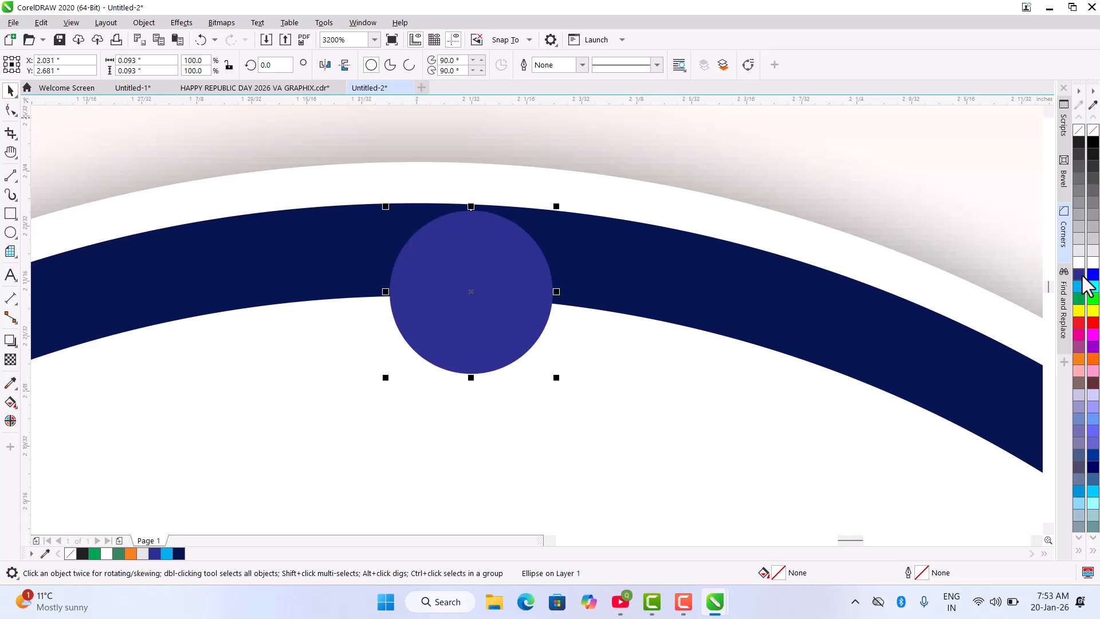
# Align the small blue circle with the navy circle's vertical center line and top edge.
pyautogui.keyDown('shift'); pyautogui.click(659, 279); pyautogui.keyUp('shift')
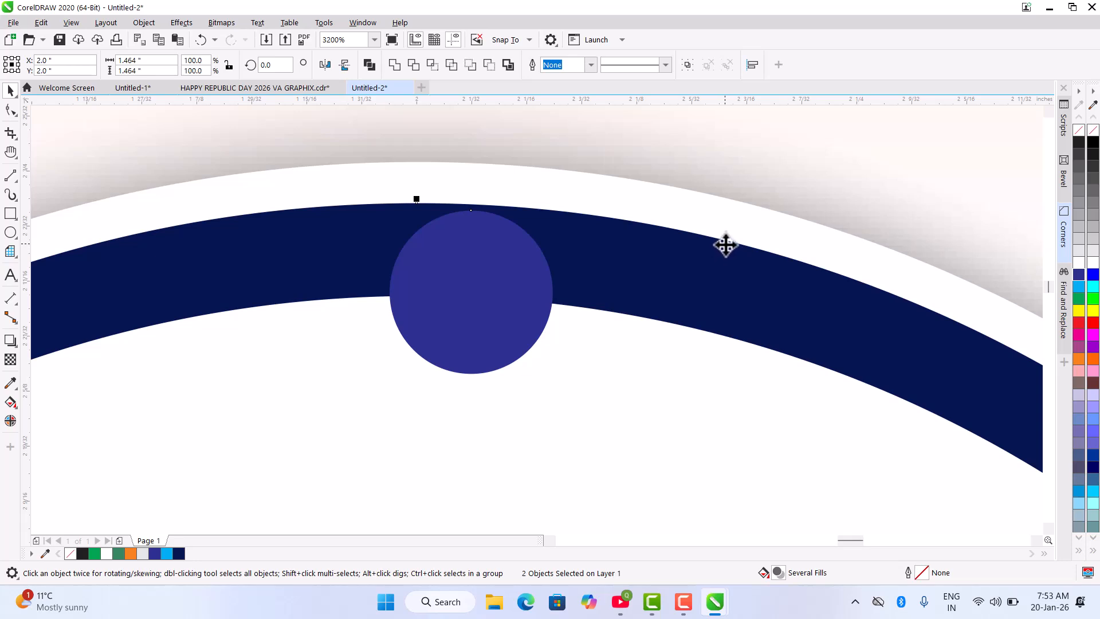
pyautogui.press('c')
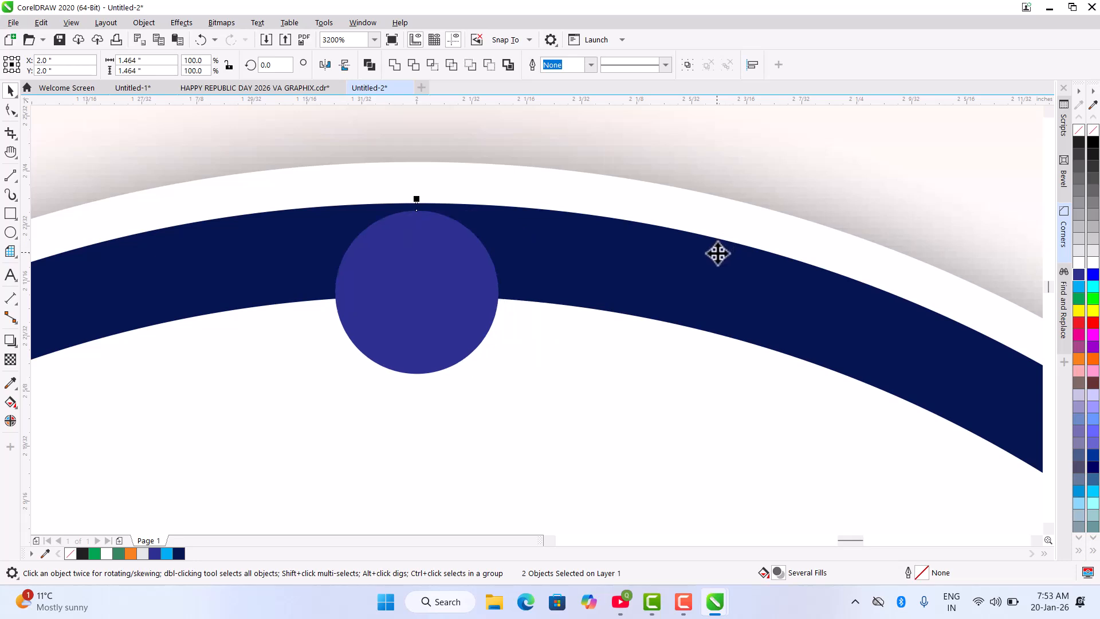
pyautogui.press('t')
pyautogui.click(416, 236)
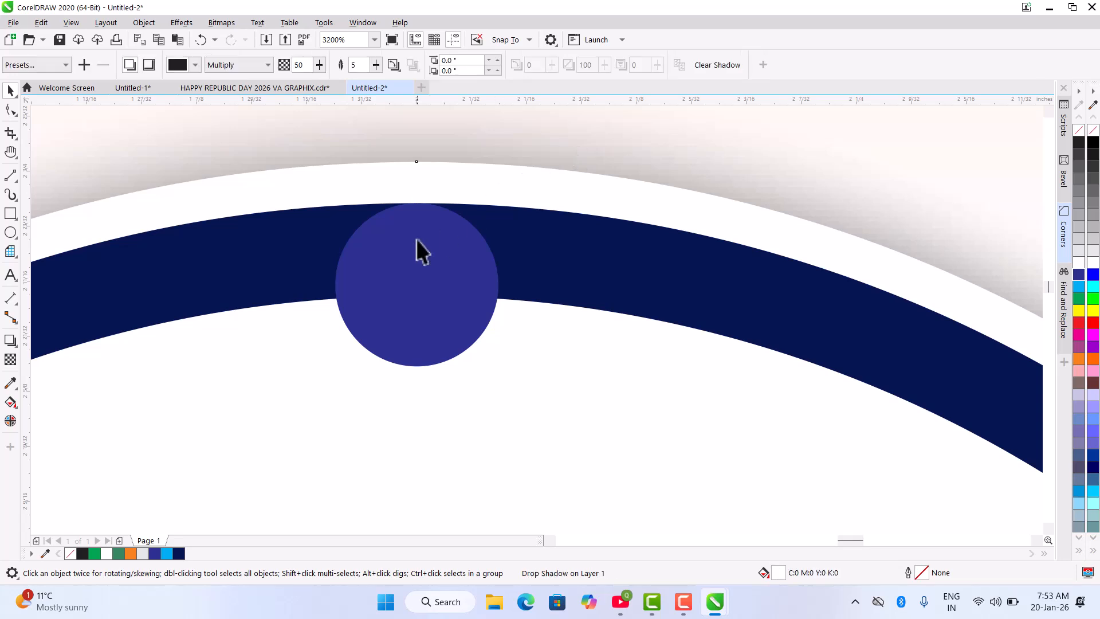
# Enlarge the small blue circle proportionally to about 0.113 inch in diameter, keeping its upper edge in place.
pyautogui.click(416, 241)
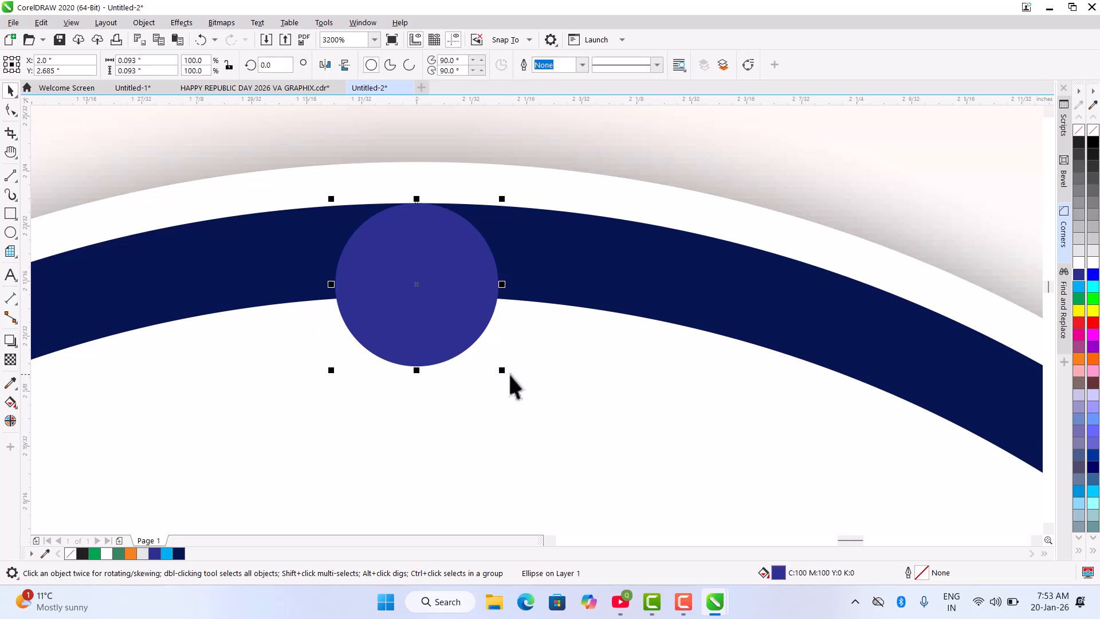
pyautogui.moveTo(503, 371); pyautogui.dragTo(521, 404)
pyautogui.moveTo(525, 412); pyautogui.dragTo(521, 390)
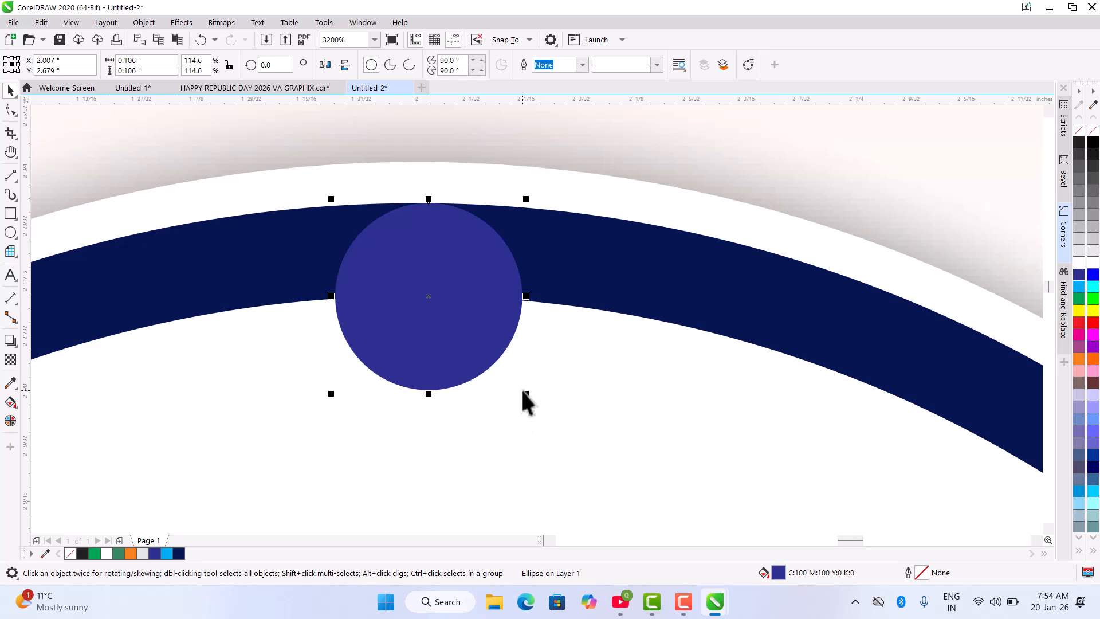
pyautogui.click(481, 364)
pyautogui.moveTo(526, 394); pyautogui.dragTo(533, 408)
pyautogui.scroll(1, 532, 297)
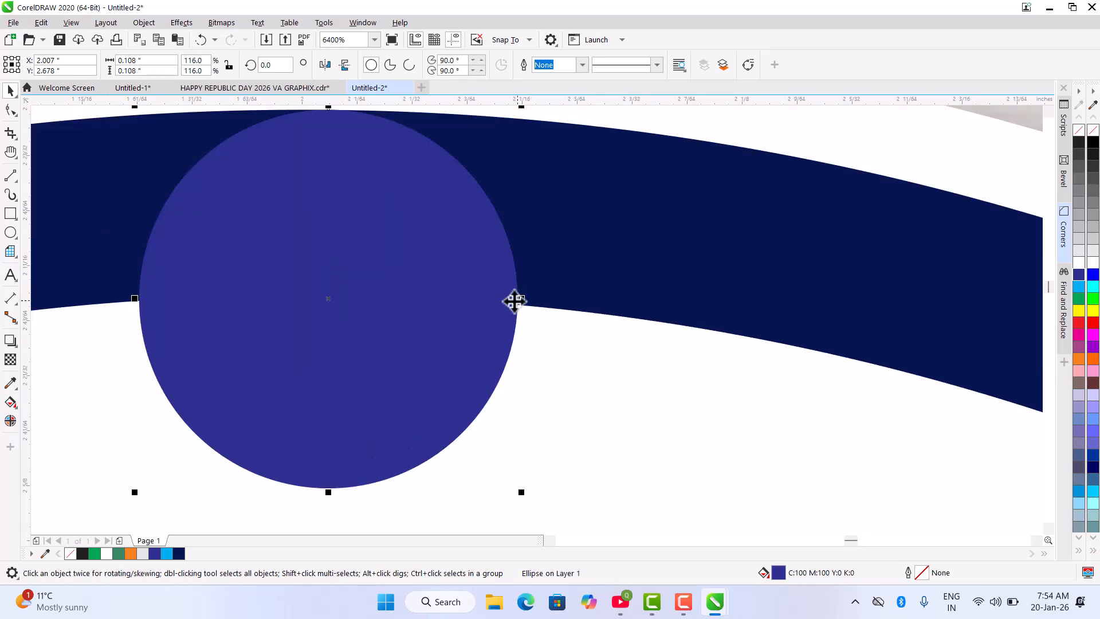
pyautogui.moveTo(519, 491); pyautogui.dragTo(541, 510)
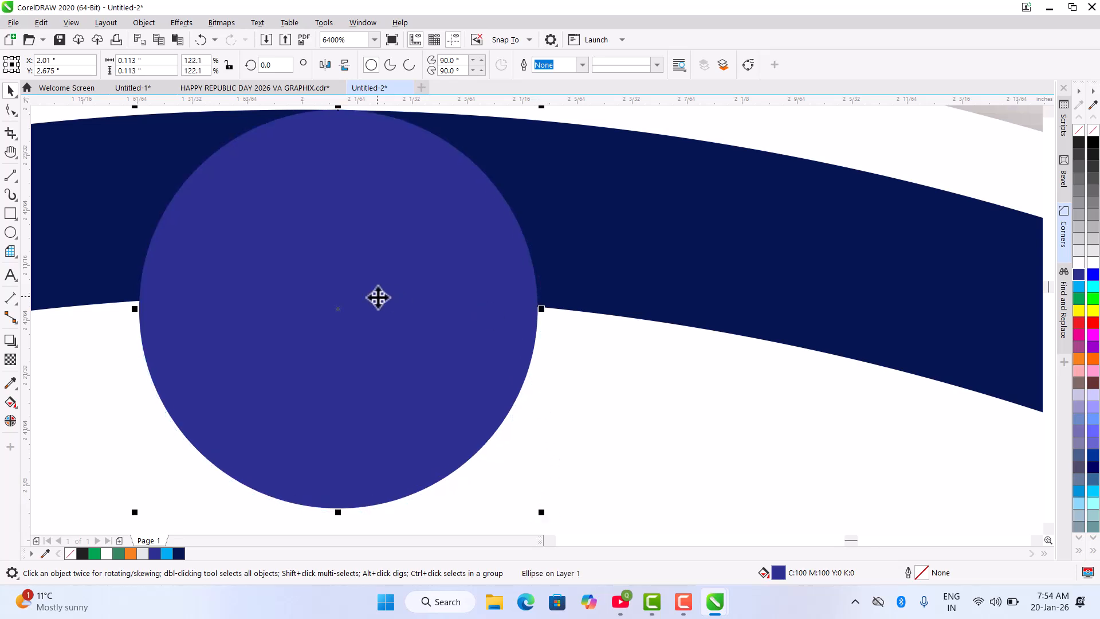
# Recenter the enlarged small circle on the navy circle's vertical center line and select only the small circle.
pyautogui.scroll(-1, 378, 297)
pyautogui.keyDown('shift'); pyautogui.click(544, 269); pyautogui.keyUp('shift')
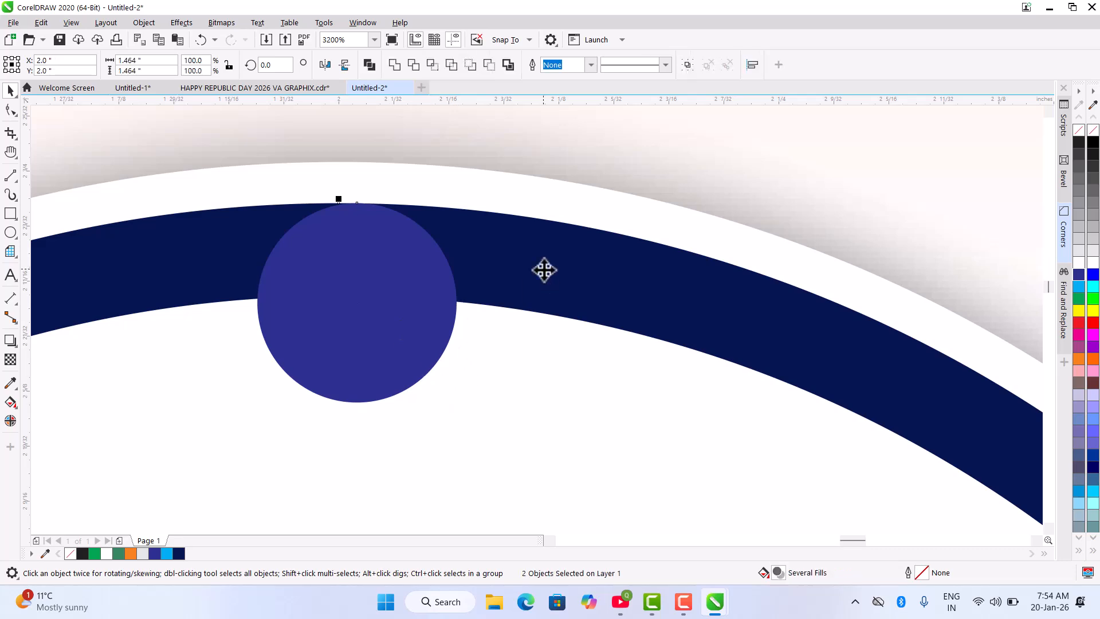
pyautogui.press('c')
pyautogui.click(496, 363)
pyautogui.click(338, 293)
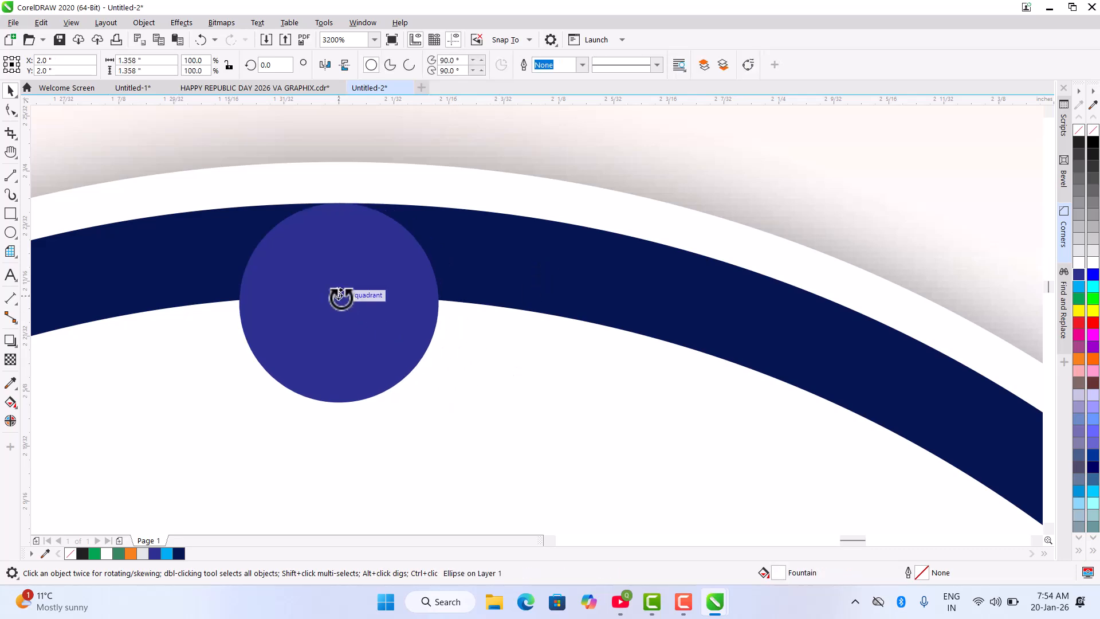
pyautogui.click(272, 332)
pyautogui.scroll(2, 446, 304)
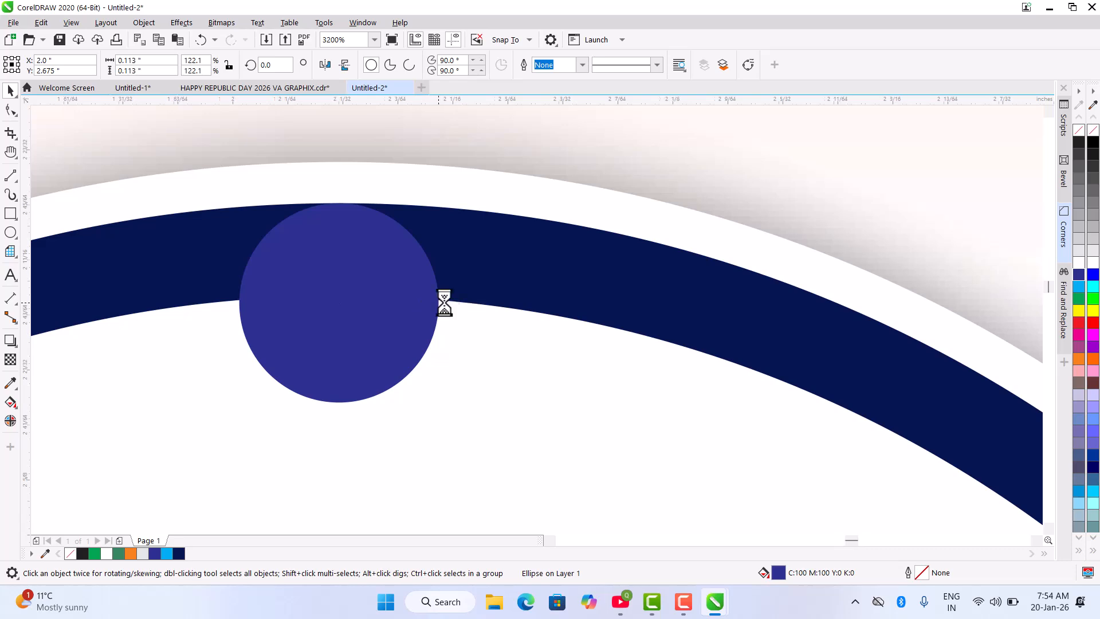
pyautogui.scroll(-2, 379, 301)
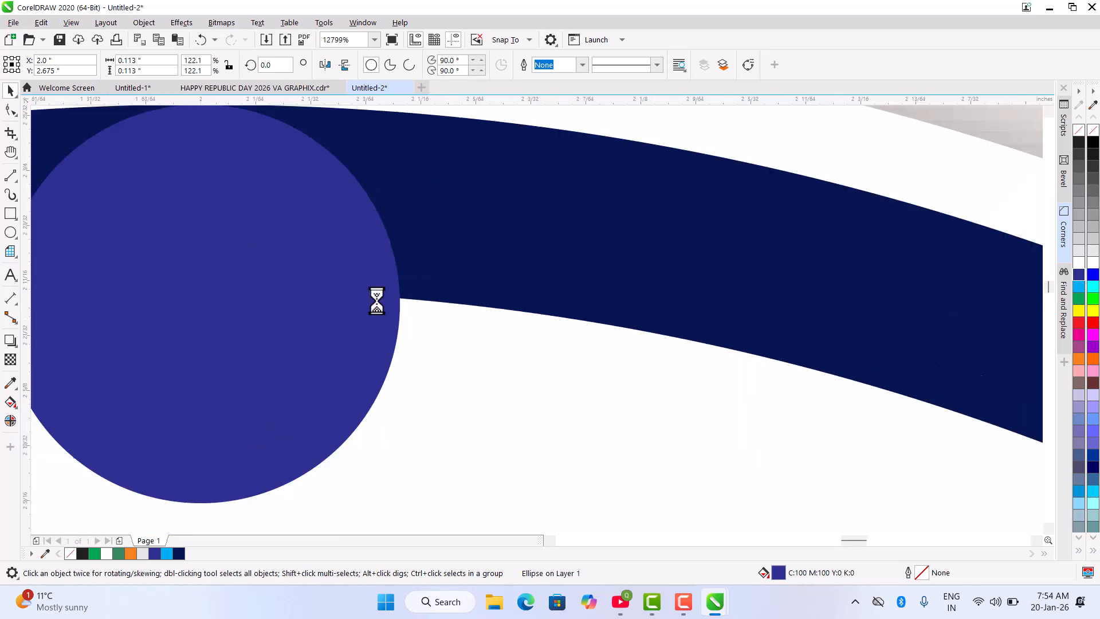
# Shrink the small blue circle proportionally to about 0.111 inch in diameter and recenter it on the navy circle's vertical center line.
pyautogui.moveTo(393, 410); pyautogui.dragTo(388, 401)
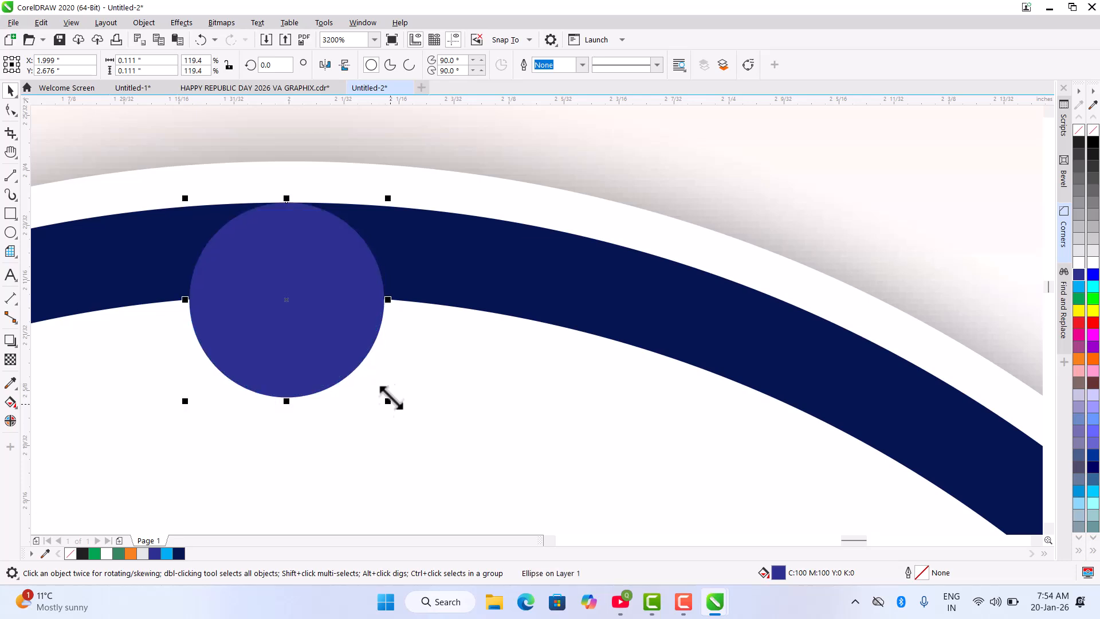
pyautogui.keyDown('shift'); pyautogui.click(478, 252); pyautogui.keyUp('shift')
pyautogui.click(317, 289)
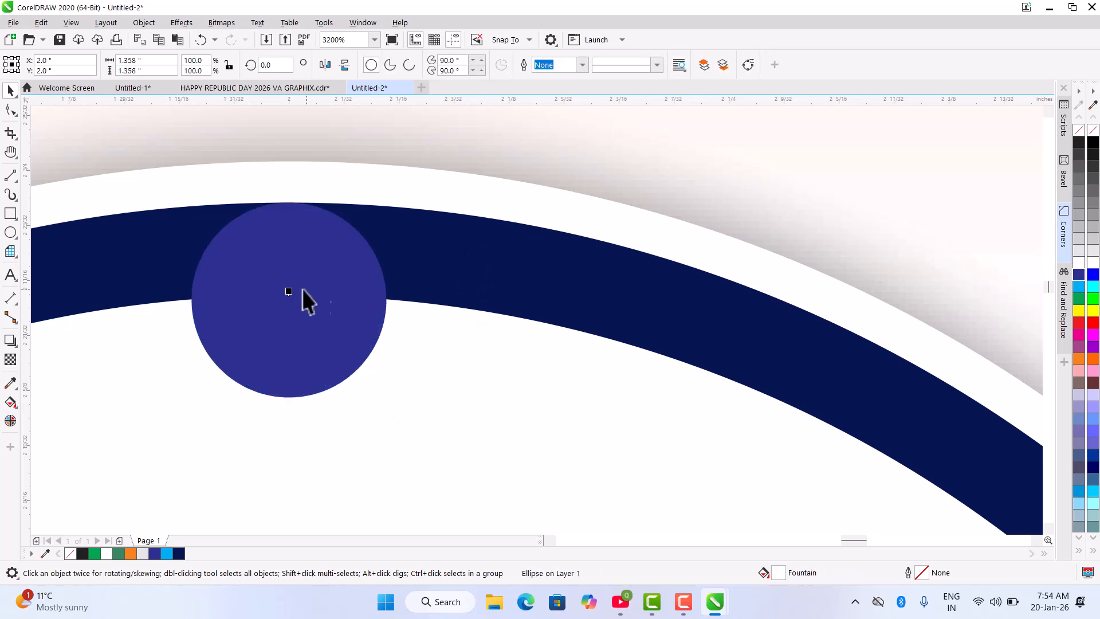
pyautogui.scroll(2, 393, 299)
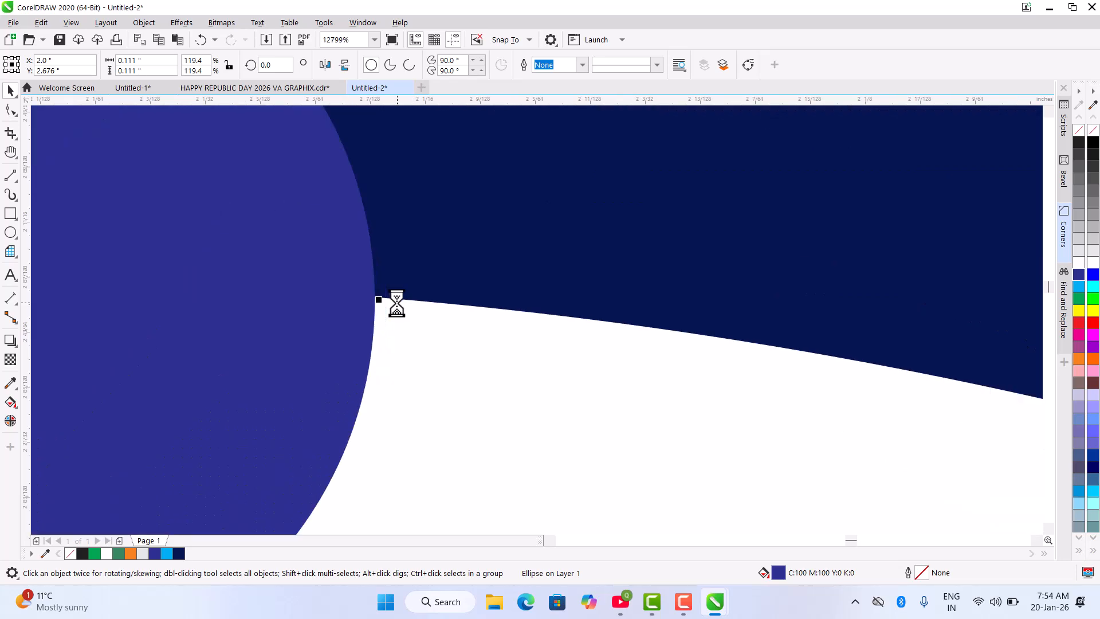
pyautogui.scroll(-2, 419, 291)
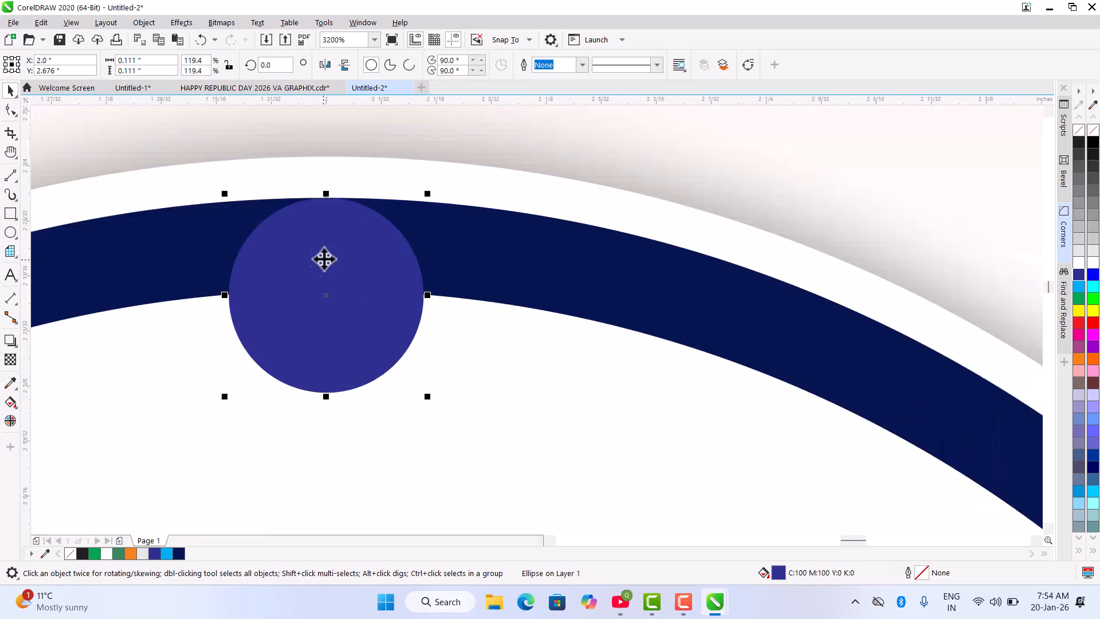
# Copy the ring's navy fill onto the small circle at the top of the ring with the Attributes Eyedropper.
pyautogui.click(9, 383)
pyautogui.click(67, 397)
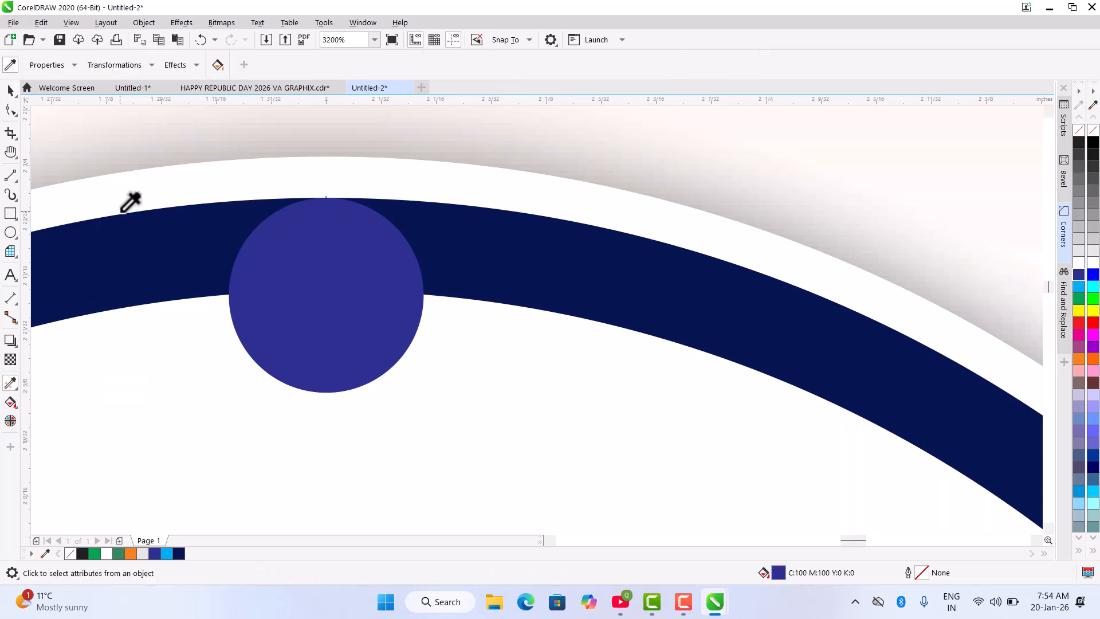
pyautogui.click(124, 241)
pyautogui.click(358, 265)
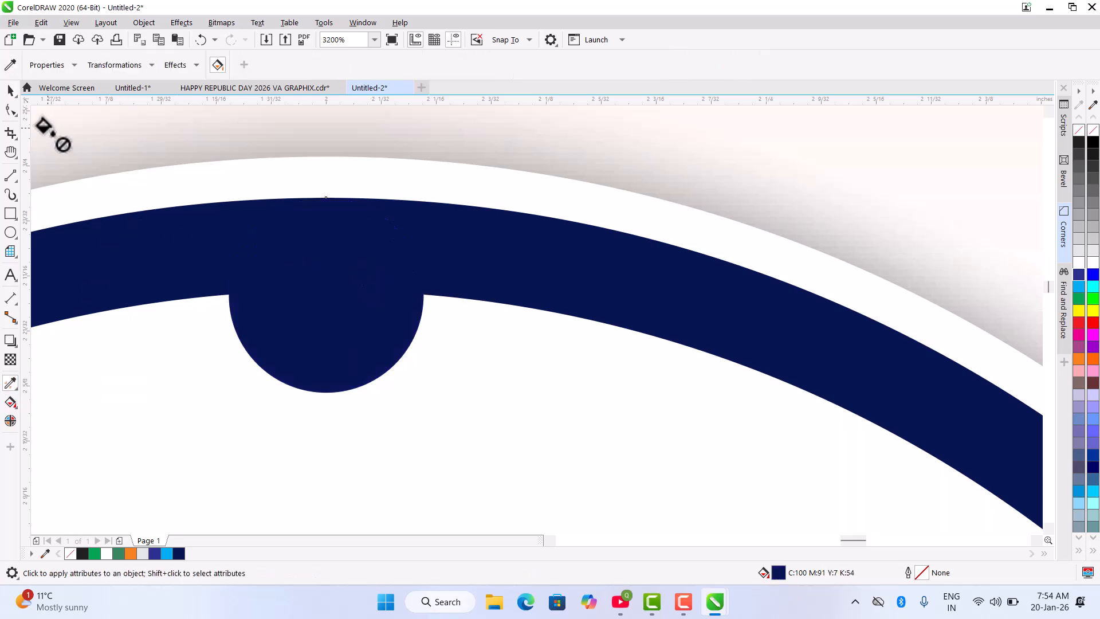
pyautogui.click(9, 91)
# Place the small navy circle's rotation center at the wheel's center and create a copy rotated 15° clockwise.
pyautogui.scroll(-1, 395, 269)
pyautogui.scroll(-4, 399, 259)
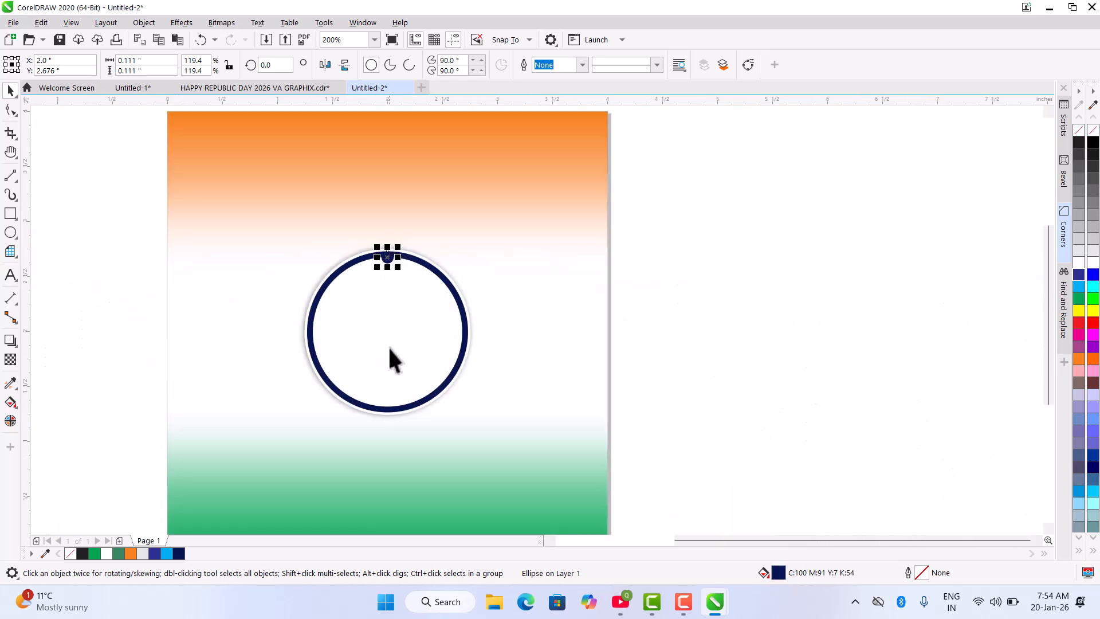
pyautogui.scroll(1, 390, 349)
pyautogui.click(385, 166)
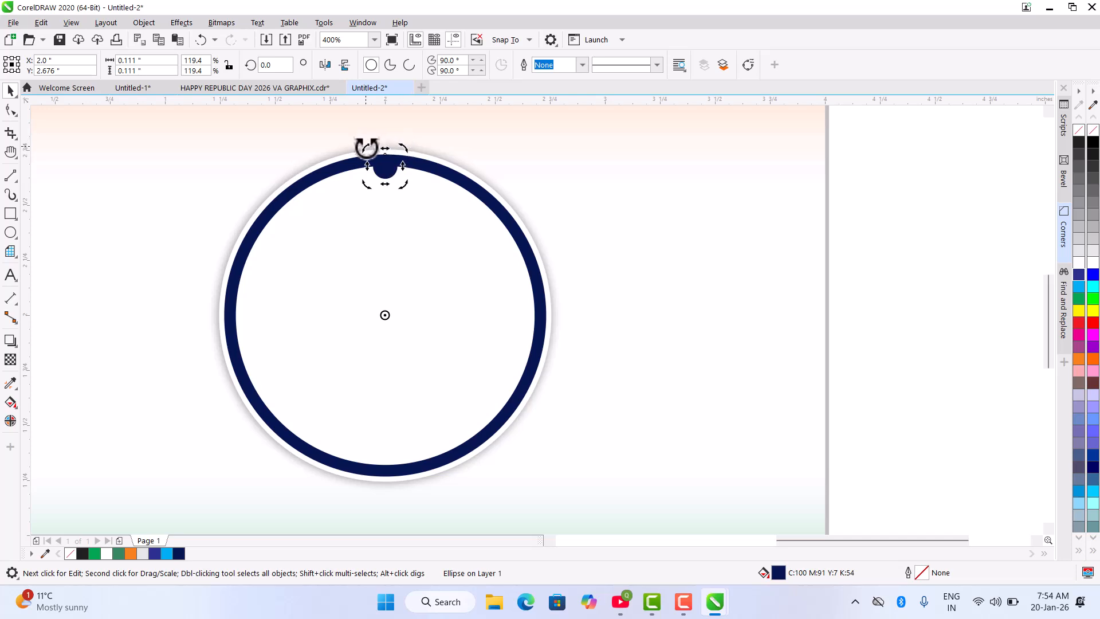
pyautogui.moveTo(367, 148); pyautogui.dragTo(337, 153)
pyautogui.hotkey('ctrl', 'z')
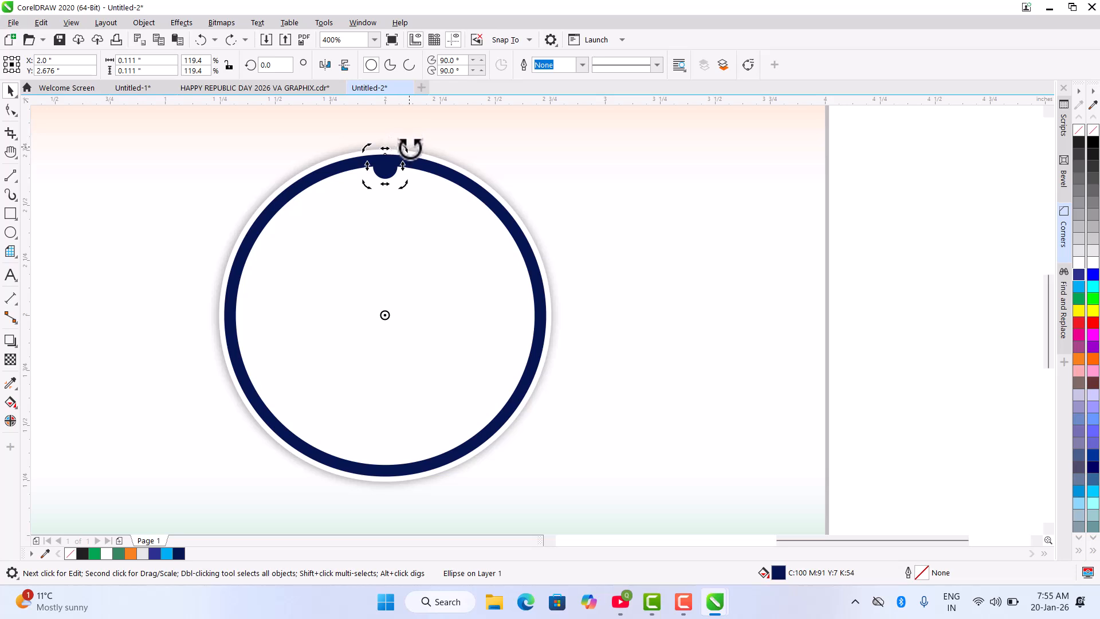
pyautogui.moveTo(406, 149); pyautogui.dragTo(424, 165)
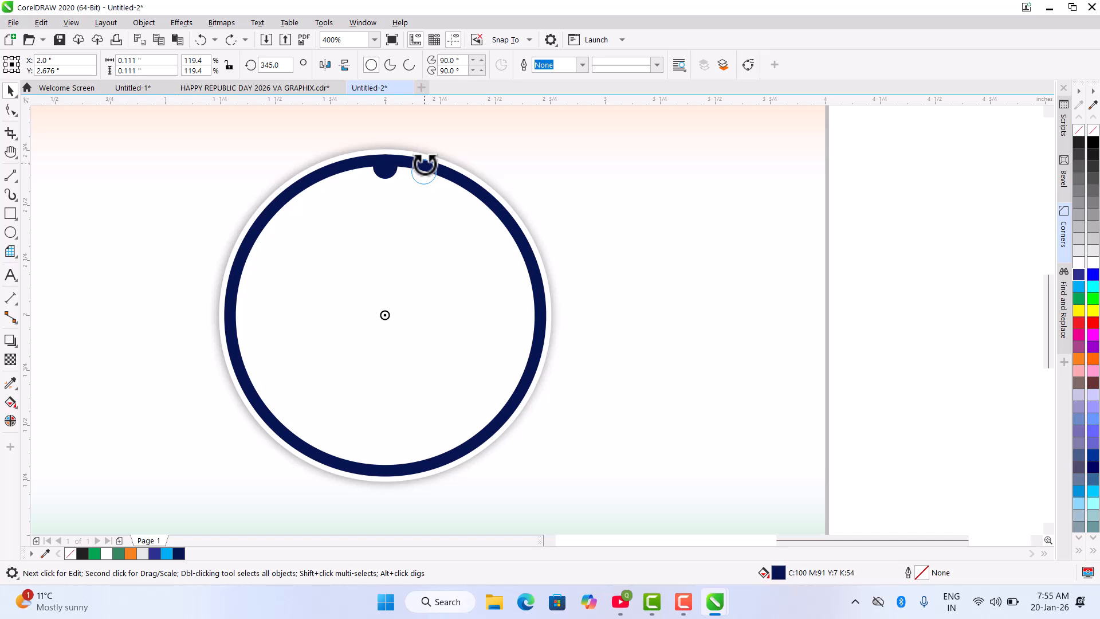
pyautogui.moveTo(423, 162); pyautogui.dragTo(423, 163)
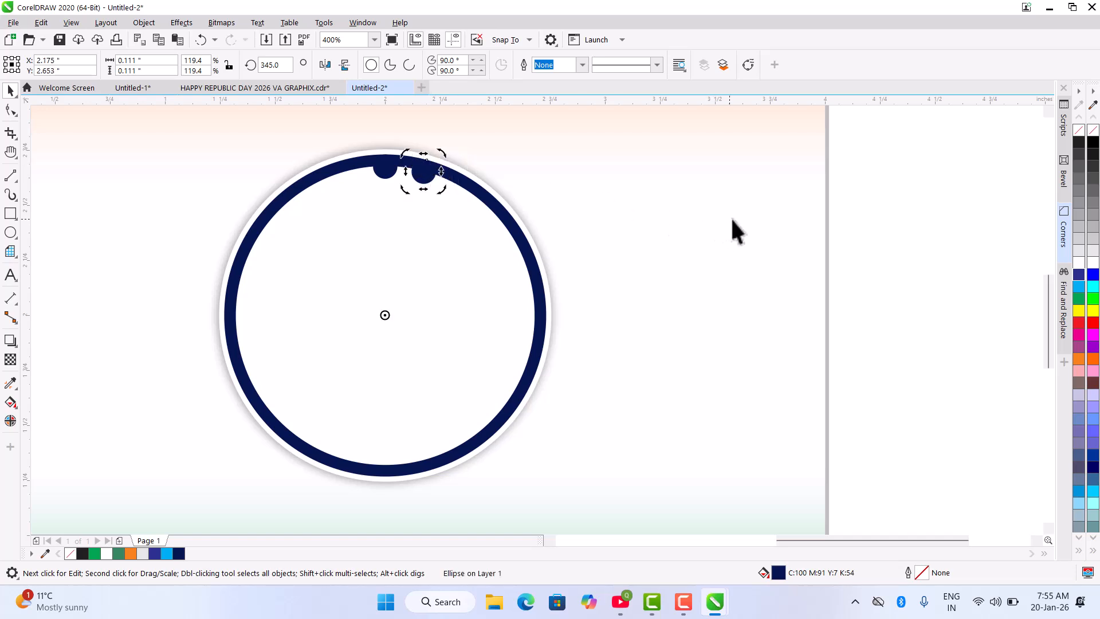
# Repeat the 15° rotated copy until small navy circles fill the whole inner edge of the ring, then clear the selection.
pyautogui.hotkey('ctrl', 'r')
pyautogui.hotkey('ctrl', 'r')
pyautogui.hotkey('ctrl', 'r')
pyautogui.hotkey('ctrl', 'r')
pyautogui.hotkey('ctrl', 'r')
pyautogui.hotkey('ctrl', 'r')
pyautogui.hotkey('ctrl', 'r')
pyautogui.hotkey('ctrl', 'r')
pyautogui.hotkey('ctrl', 'r')
pyautogui.hotkey('ctrl', 'r')
pyautogui.hotkey('ctrl', 'r')
pyautogui.hotkey('ctrl', 'r')
pyautogui.hotkey('ctrl', 'r')
pyautogui.hotkey('ctrl', 'r')
pyautogui.hotkey('ctrl', 'r')
pyautogui.hotkey('ctrl', 'r')
pyautogui.hotkey('ctrl', 'r')
pyautogui.hotkey('ctrl', 'r')
pyautogui.hotkey('ctrl', 'r')
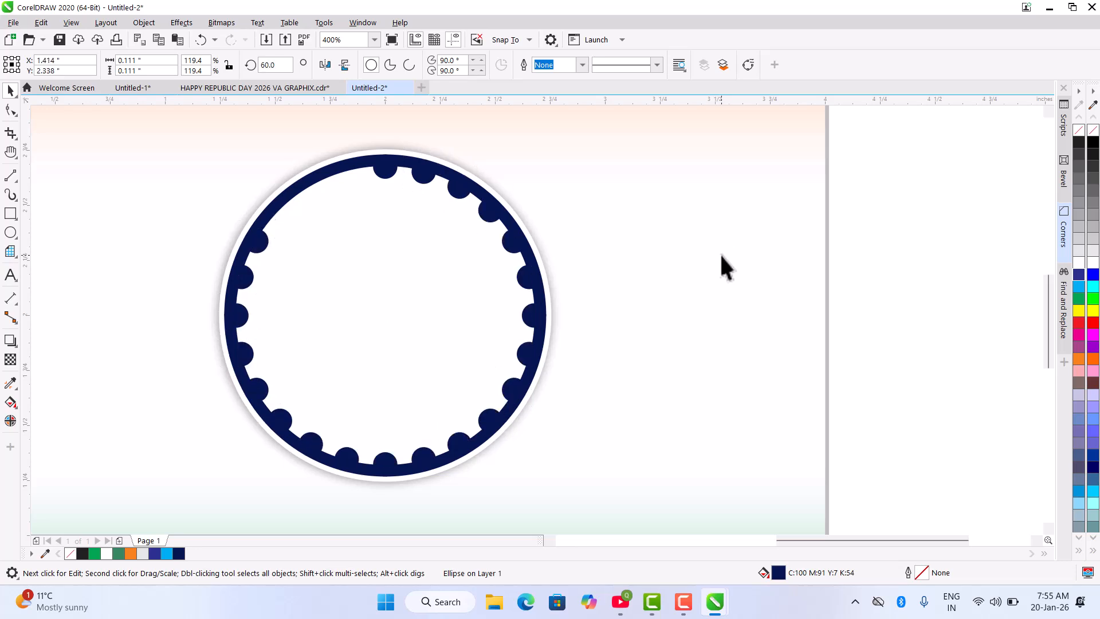
pyautogui.hotkey('ctrl', 'r')
pyautogui.hotkey('ctrl', 'r')
pyautogui.hotkey('ctrl', 'r')
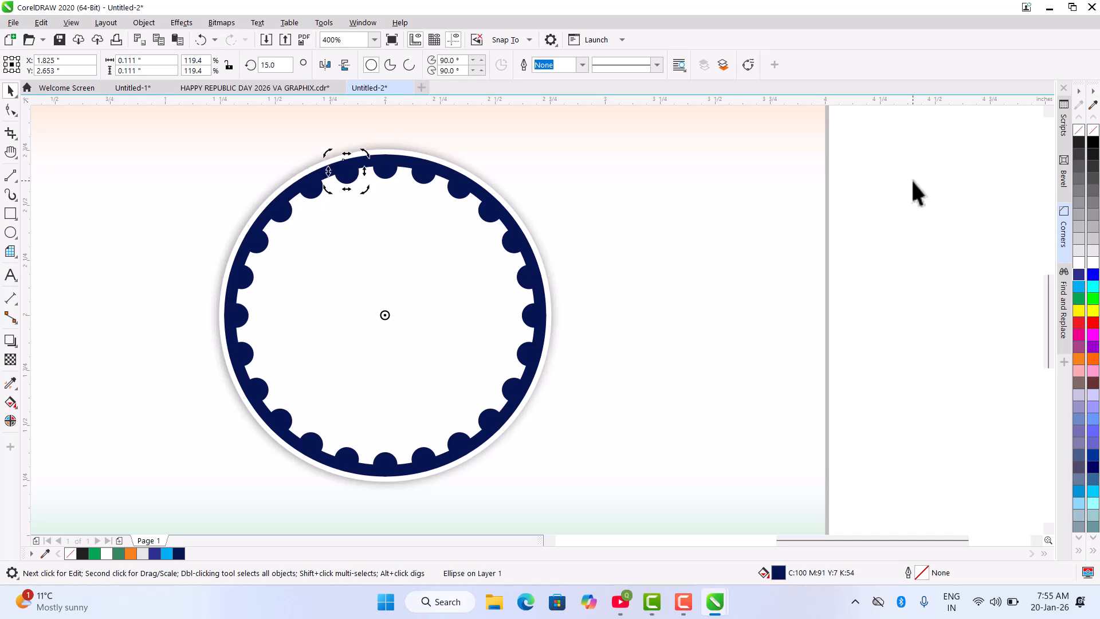
pyautogui.click(913, 181)
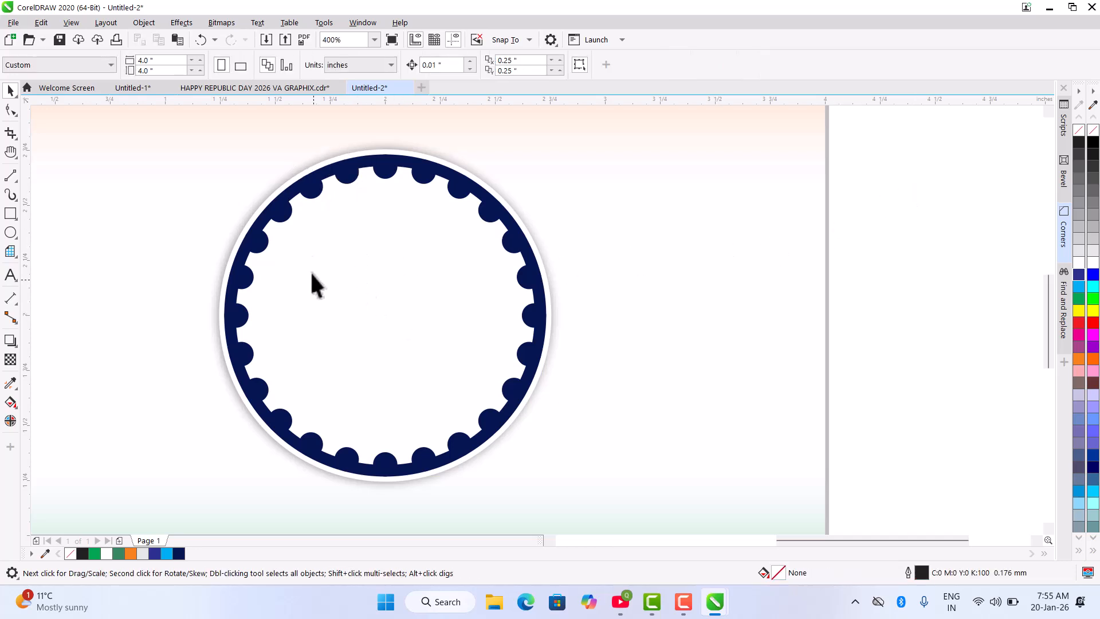
# Make a scaled-down, concentric copy of the white inner circle, fill it C100 M100 Y0 K0, and size it to about 0.157 inch in diameter.
pyautogui.click(391, 325)
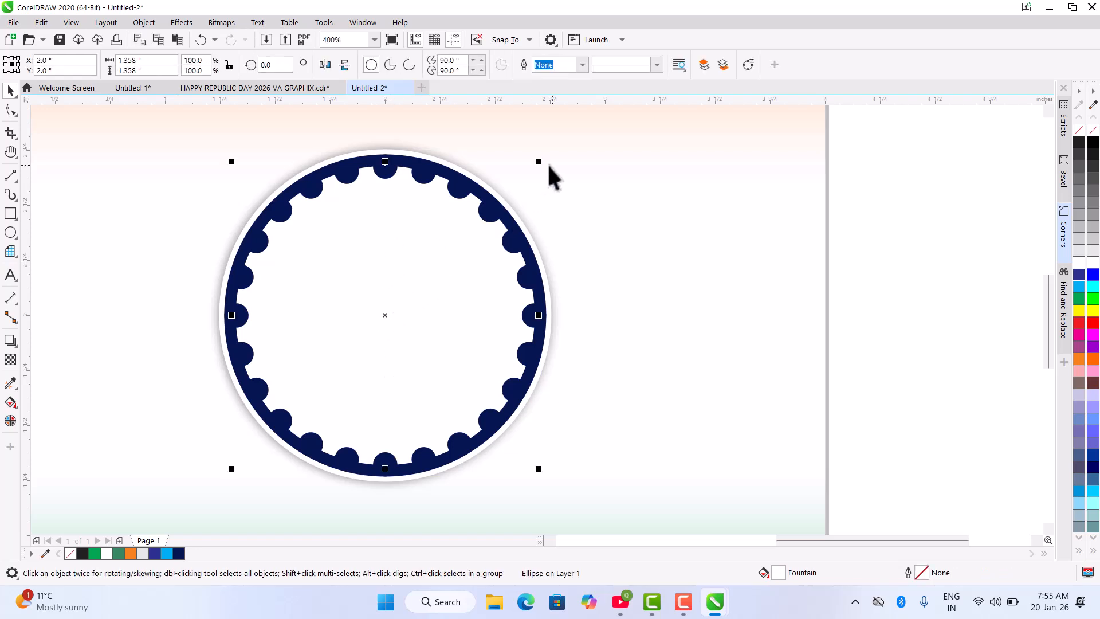
pyautogui.moveTo(540, 162); pyautogui.dragTo(512, 304)
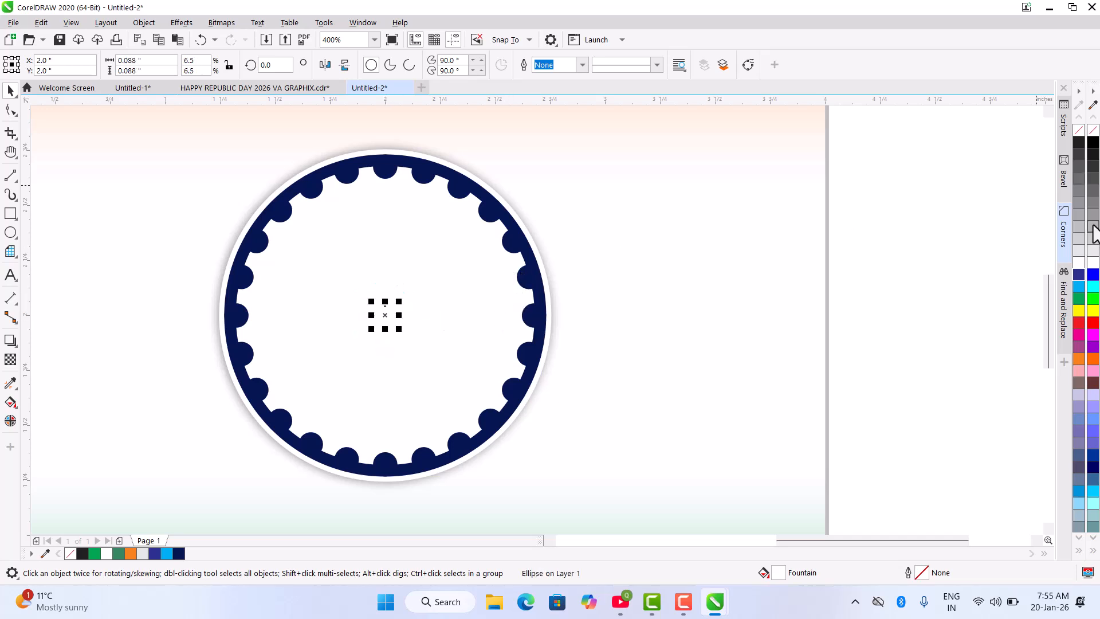
pyautogui.click(1075, 141)
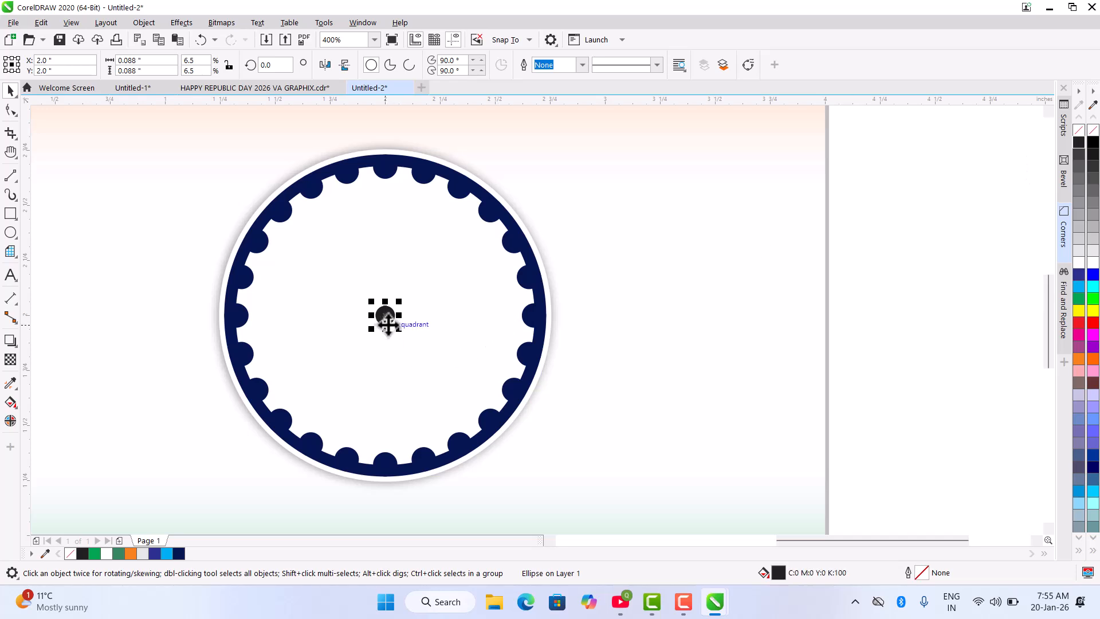
pyautogui.click(1078, 275)
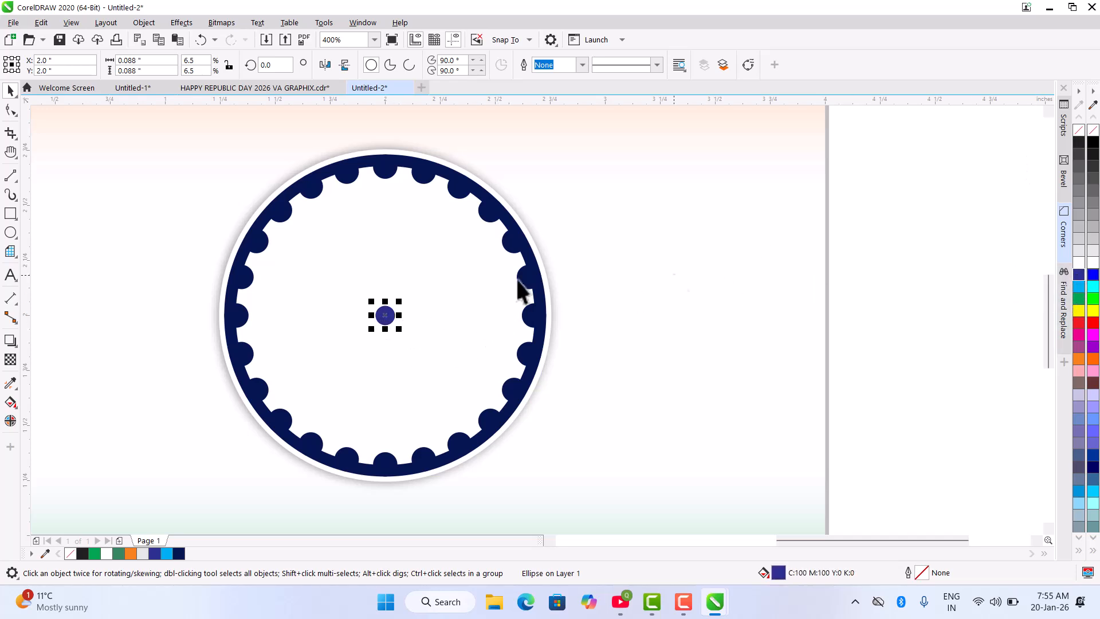
pyautogui.scroll(2, 385, 314)
pyautogui.moveTo(414, 346); pyautogui.dragTo(426, 360)
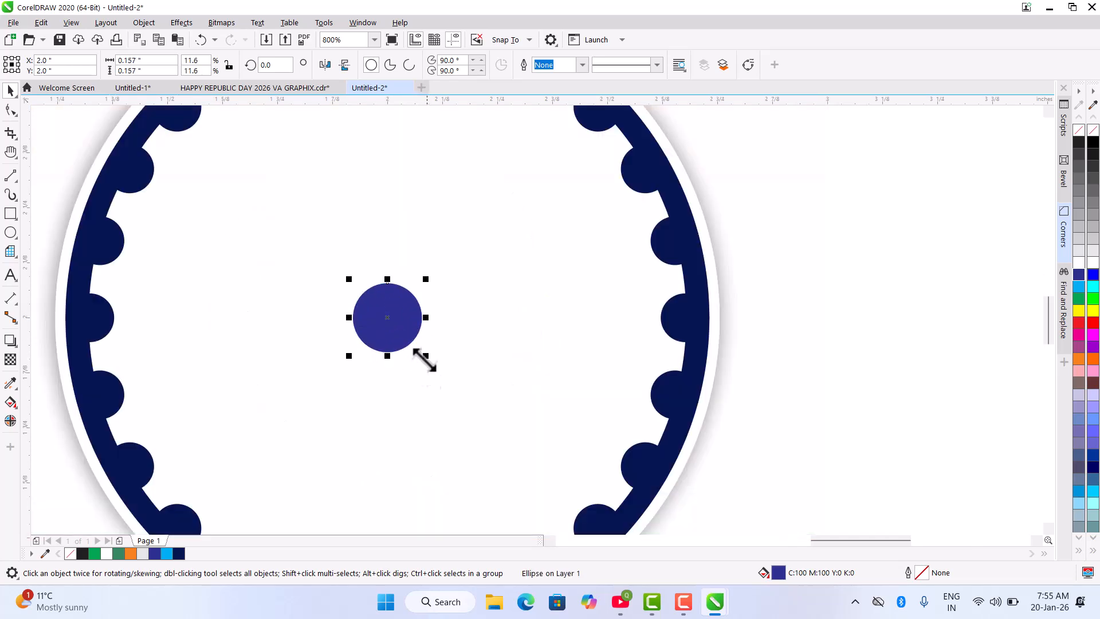
# Copy the navy fill from the ring's small circles onto the center hub circle and return to the Pick tool.
pyautogui.click(11, 383)
pyautogui.click(97, 309)
pyautogui.click(373, 314)
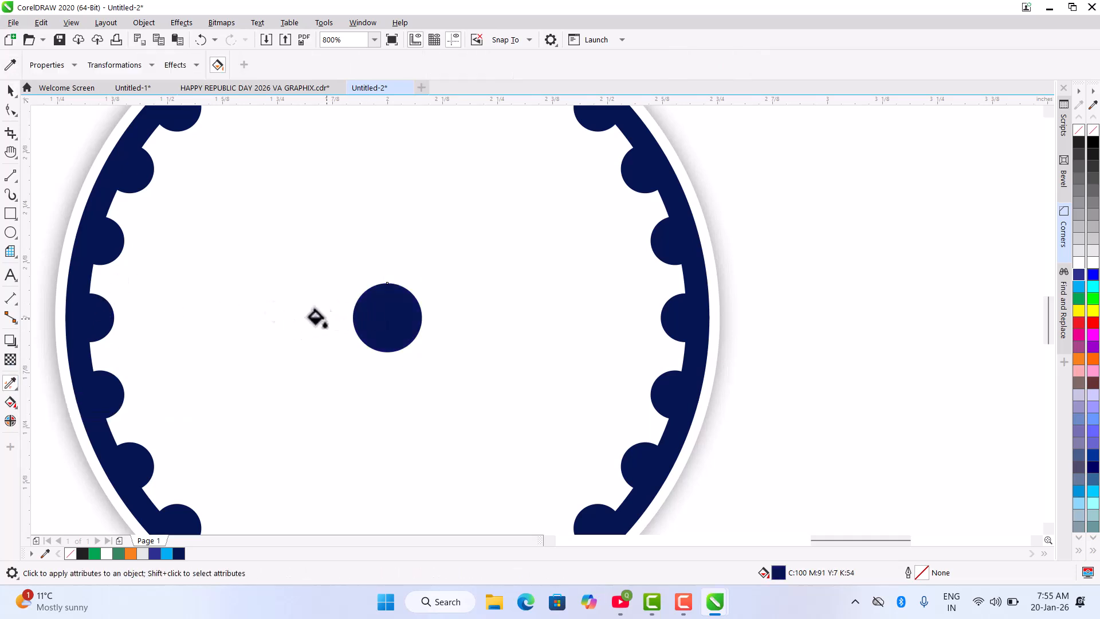
pyautogui.click(10, 92)
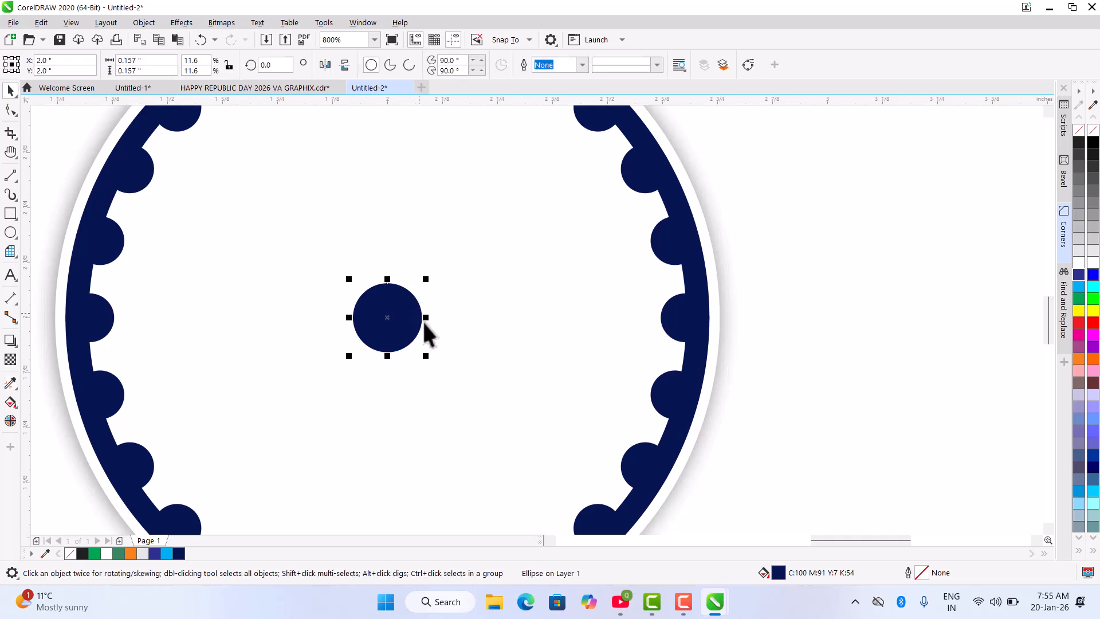
# Draw a narrow vertical rectangle about 0.068 by 0.636 inch from the topmost small circle down to the hub's center.
pyautogui.scroll(-3, 386, 317)
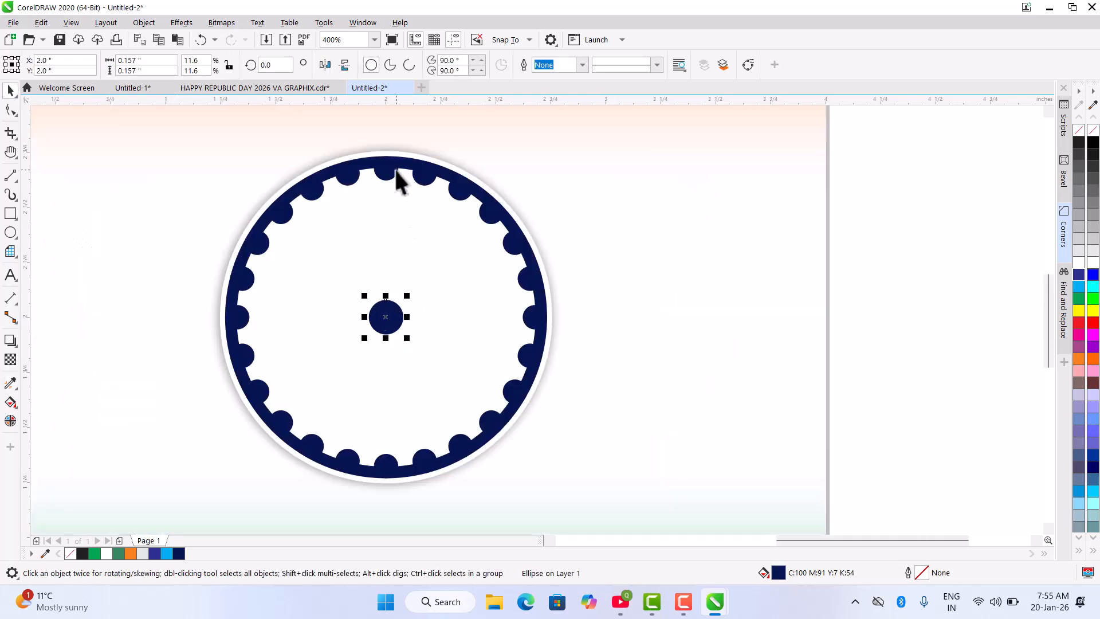
pyautogui.click(10, 214)
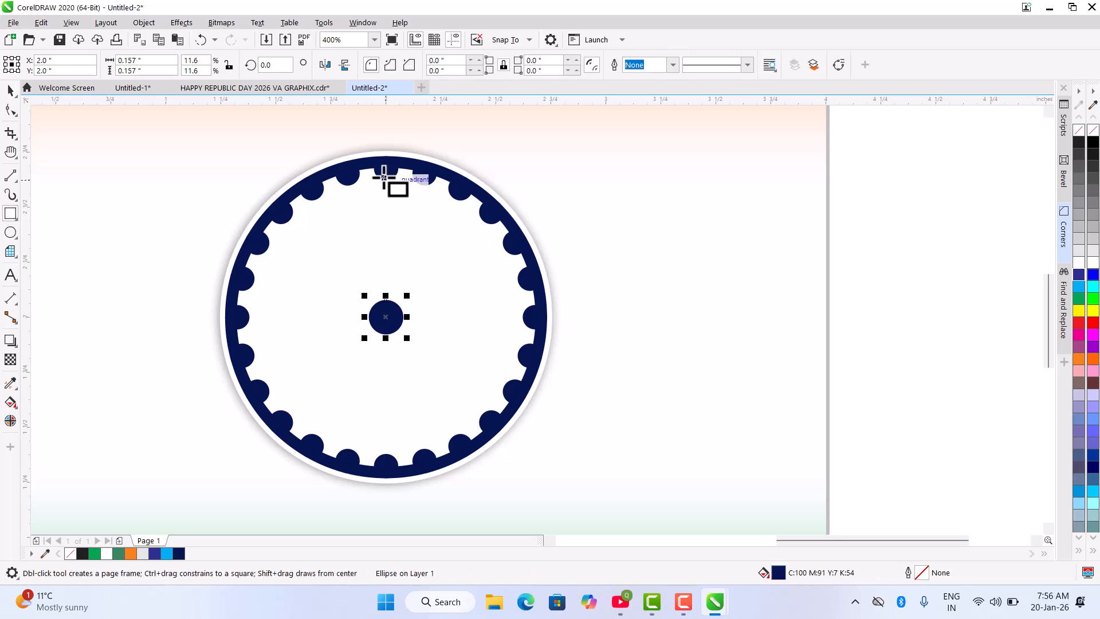
pyautogui.moveTo(386, 177); pyautogui.dragTo(393, 319)
pyautogui.click(10, 90)
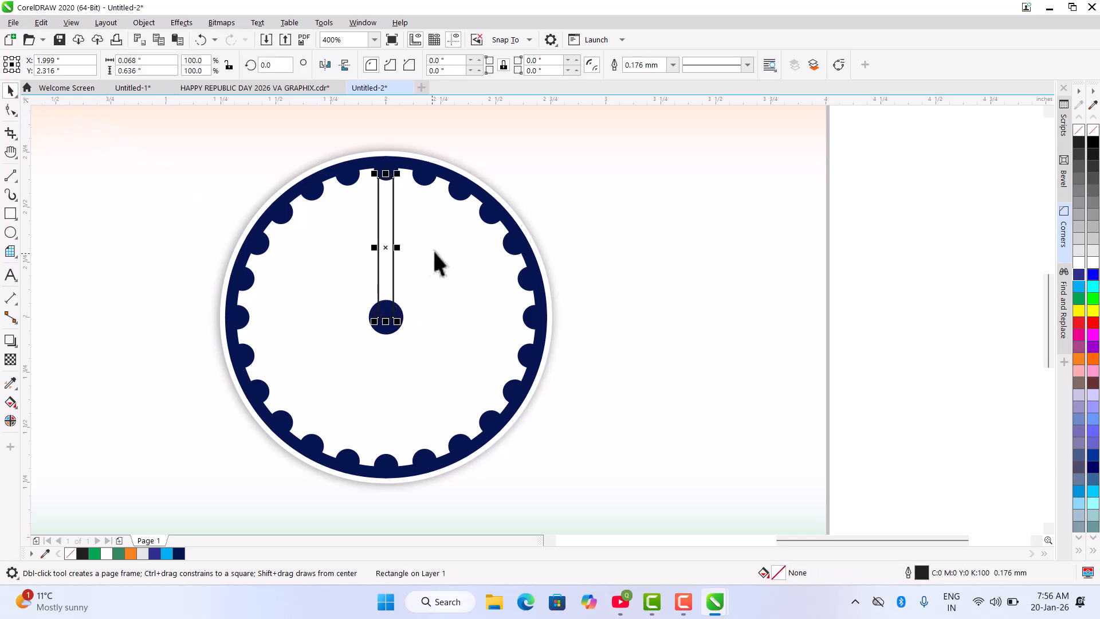
# Align the spoke rectangle with the white inner circle's vertical center line.
pyautogui.scroll(2, 396, 217)
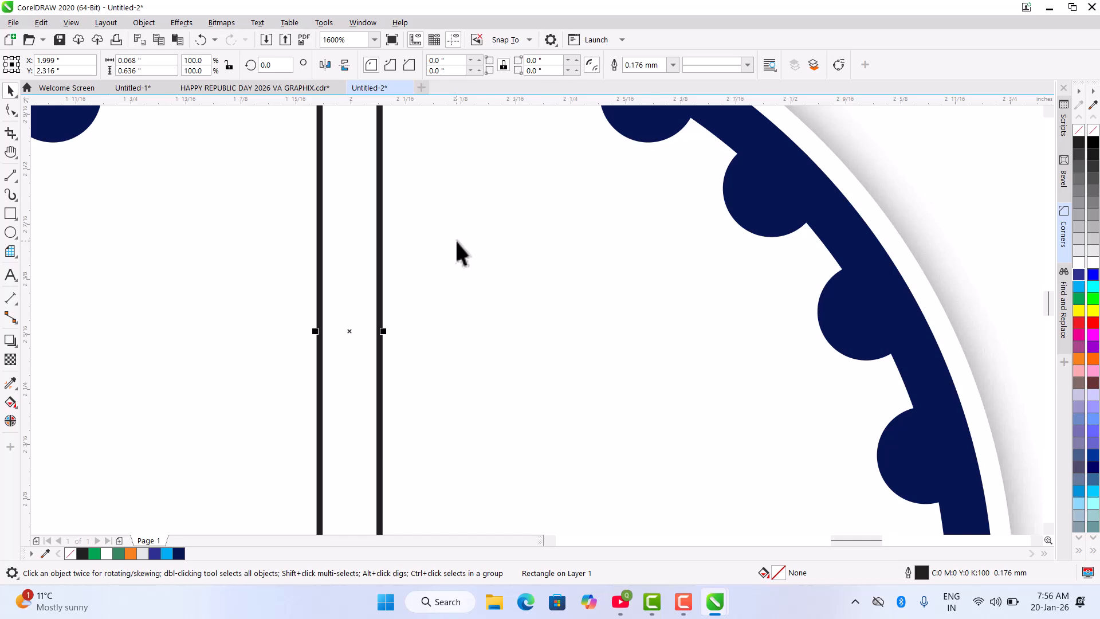
pyautogui.scroll(-2, 456, 241)
pyautogui.hotkey('ctrl', 'a')
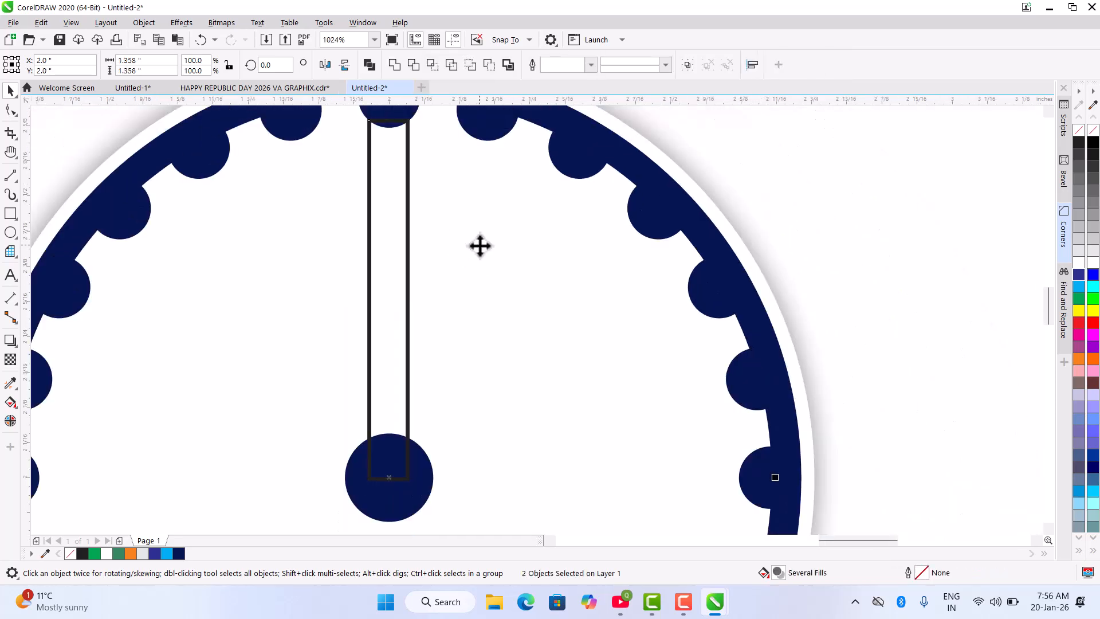
pyautogui.click(723, 192)
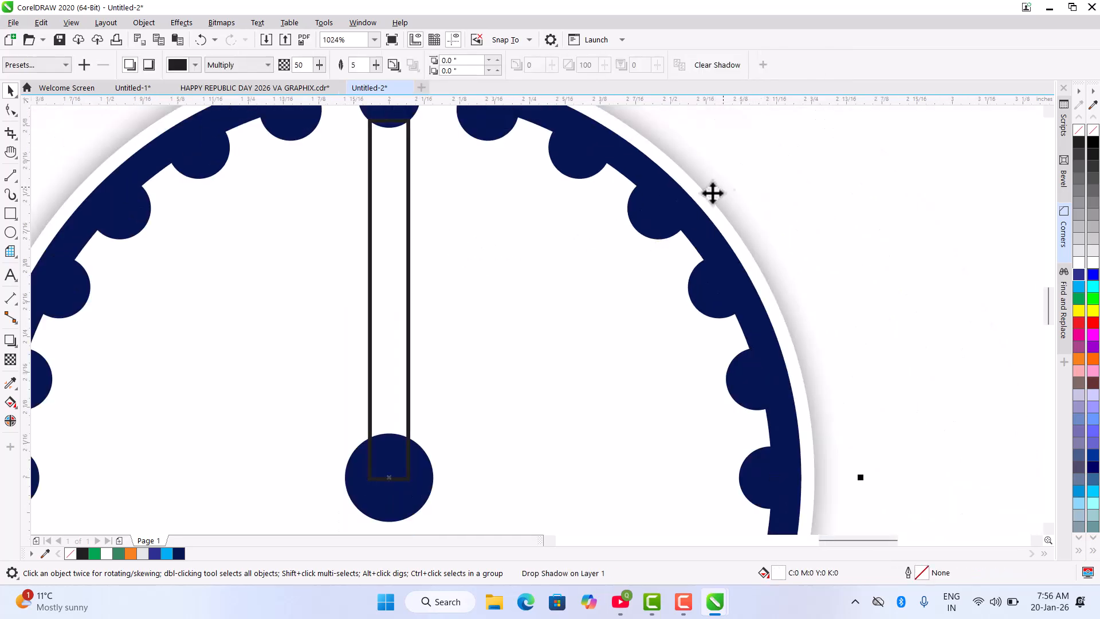
# Narrow the spoke rectangle symmetrically about its center to about 0.03 inch wide.
pyautogui.click(408, 207)
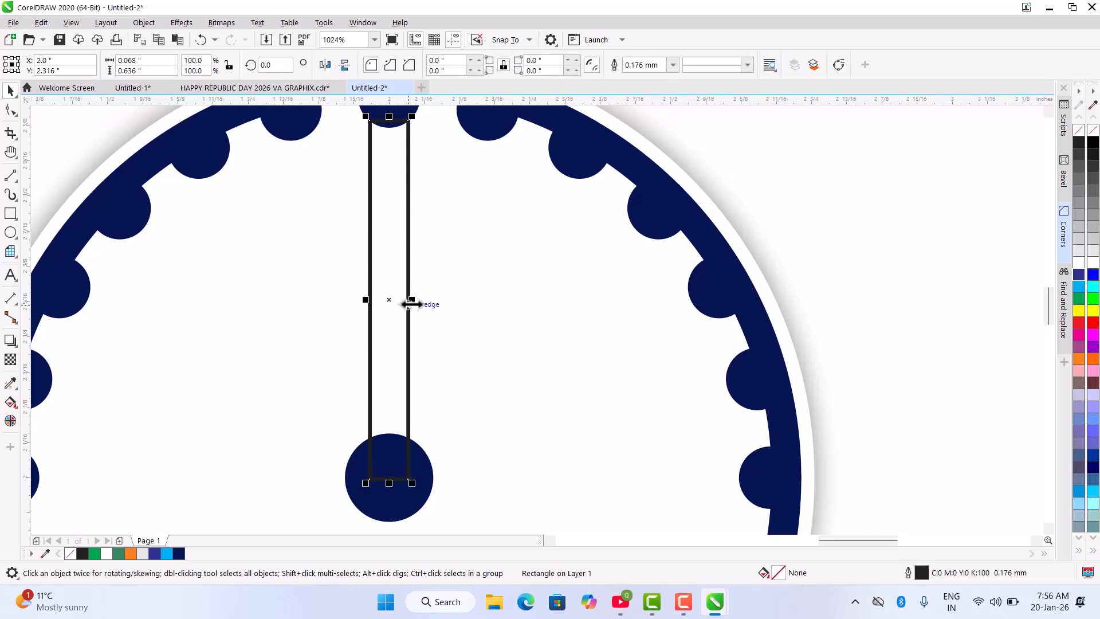
pyautogui.scroll(3, 411, 304)
pyautogui.moveTo(411, 295); pyautogui.dragTo(391, 310)
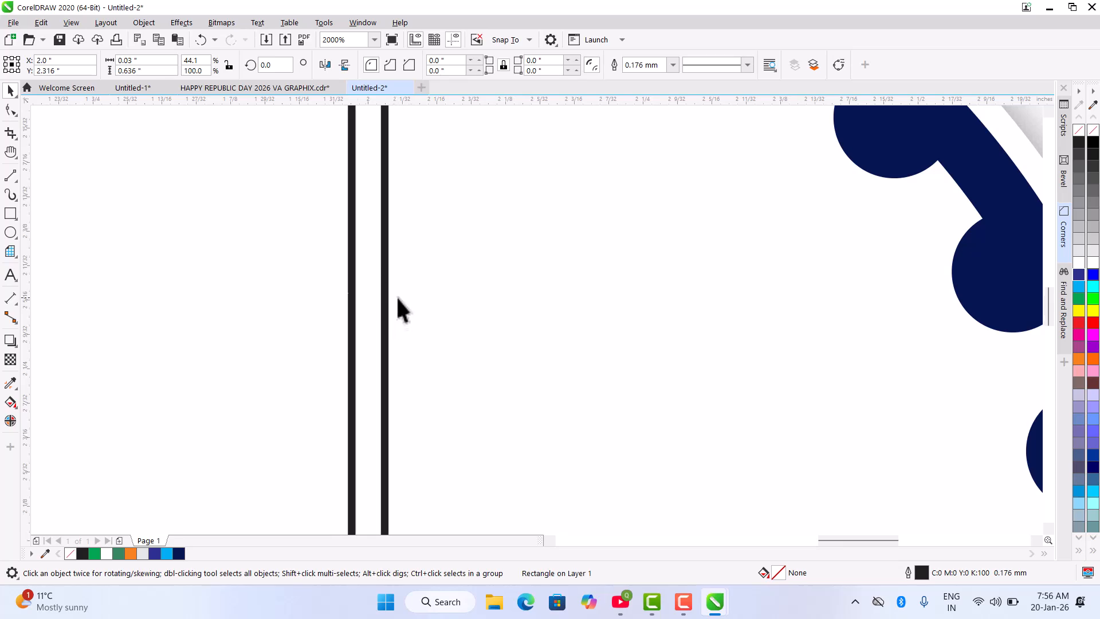
# Copy the navy fill and no-outline setting from the topmost small circle onto the spoke rectangle.
pyautogui.scroll(-5, 396, 294)
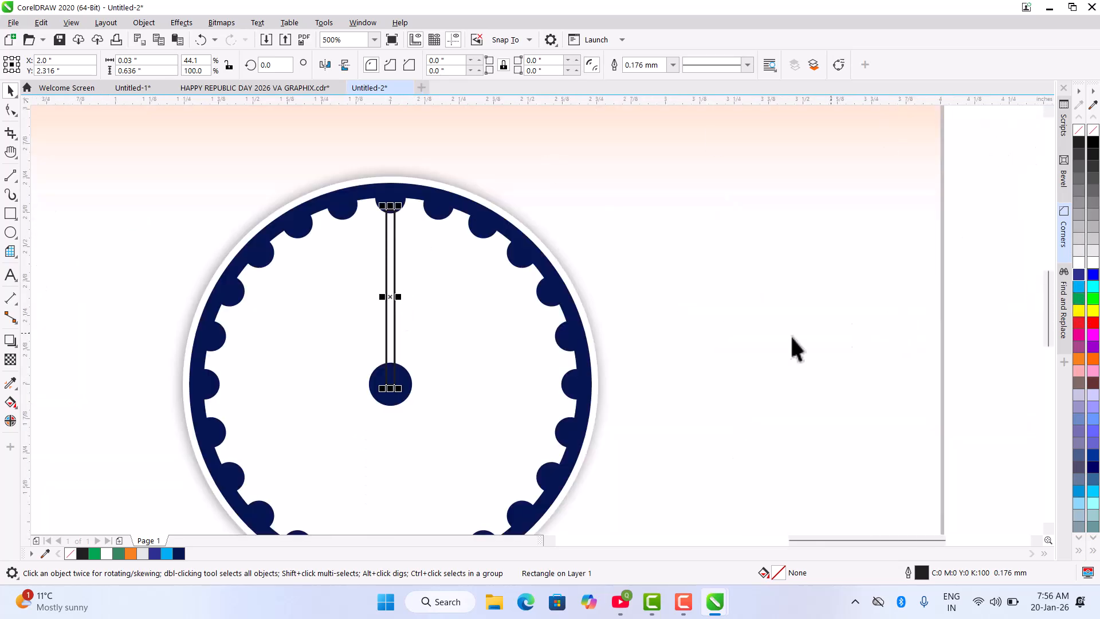
pyautogui.scroll(6, 395, 200)
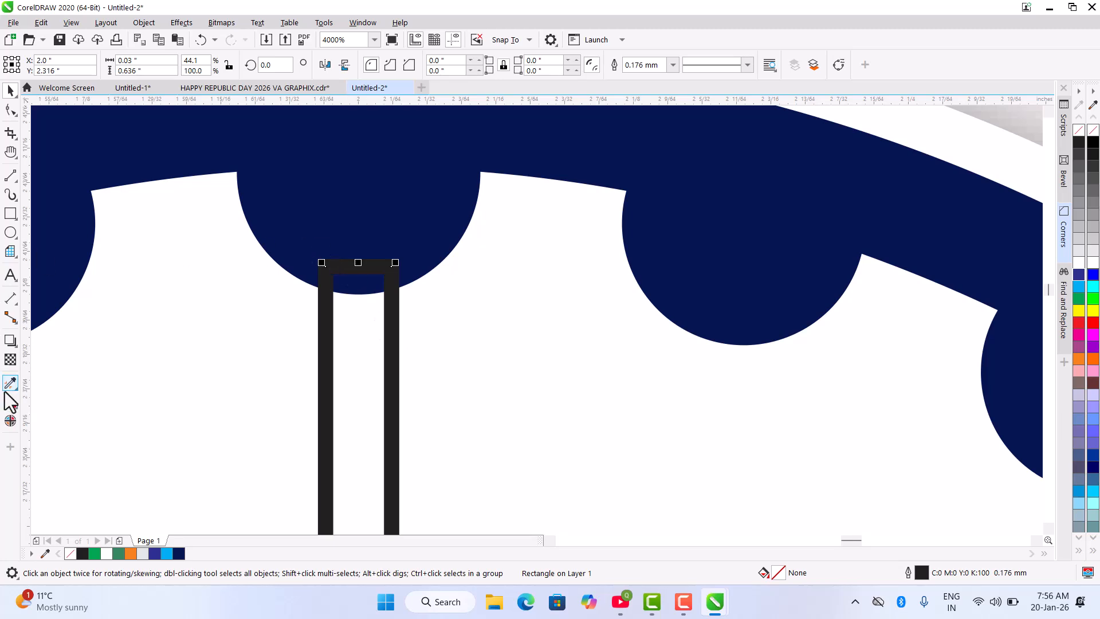
pyautogui.click(9, 390)
pyautogui.click(321, 186)
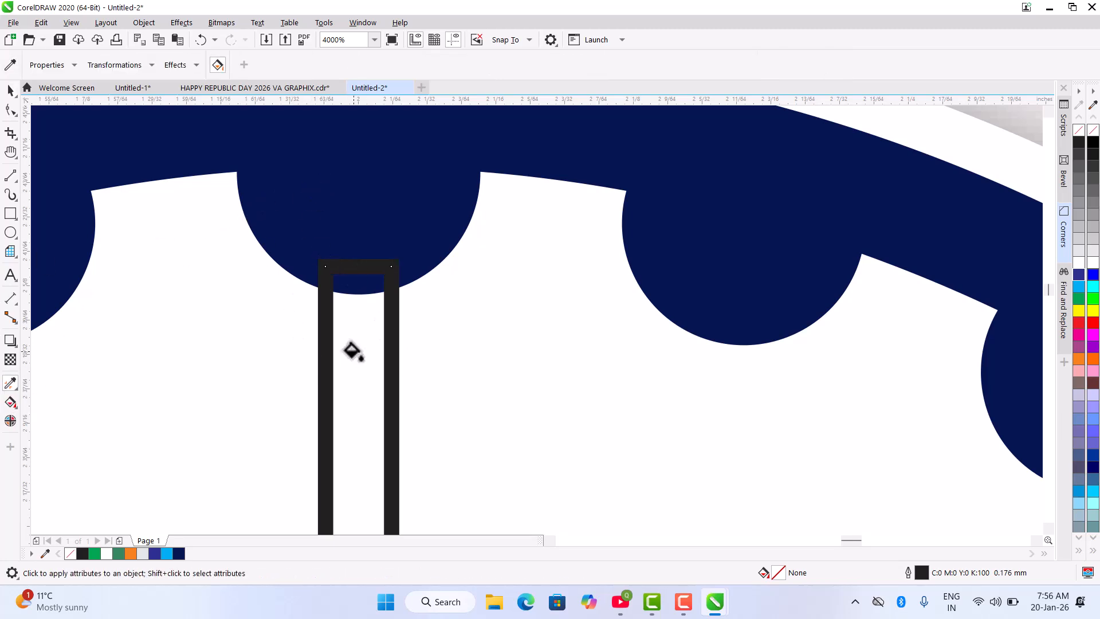
pyautogui.click(320, 350)
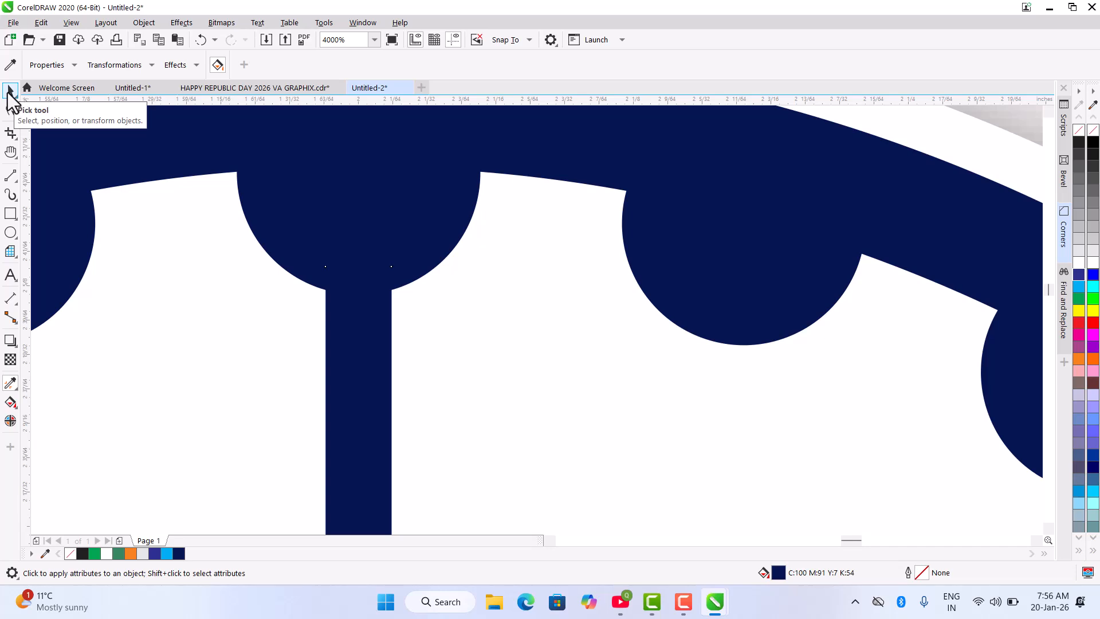
pyautogui.click(9, 91)
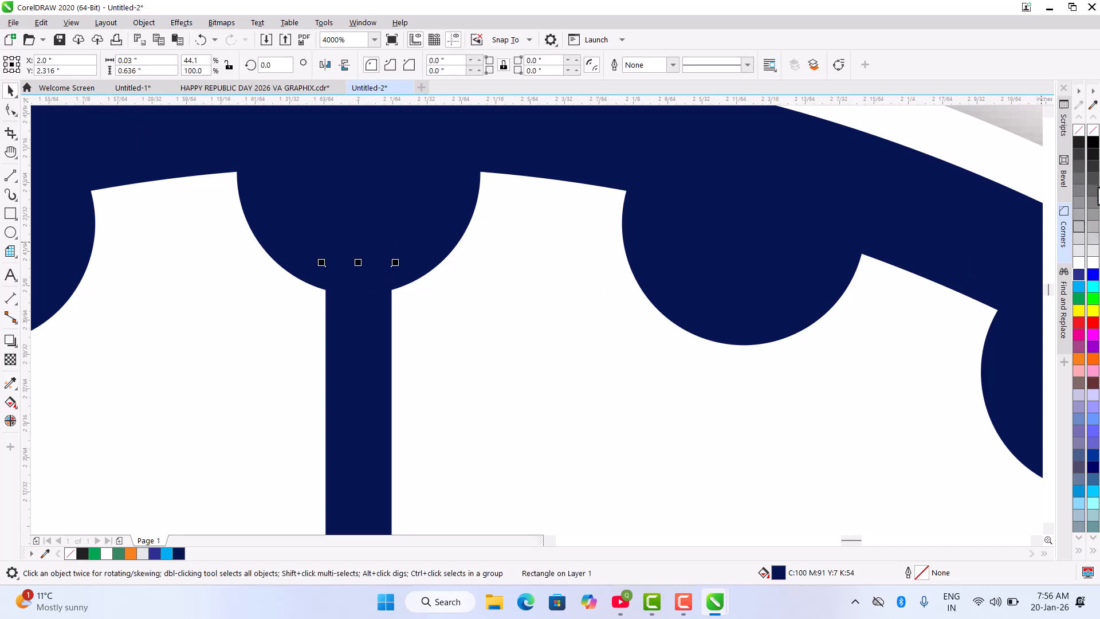
# Convert the spoke rectangle to curves and add three evenly spaced nodes along its left edge.
pyautogui.click(9, 112)
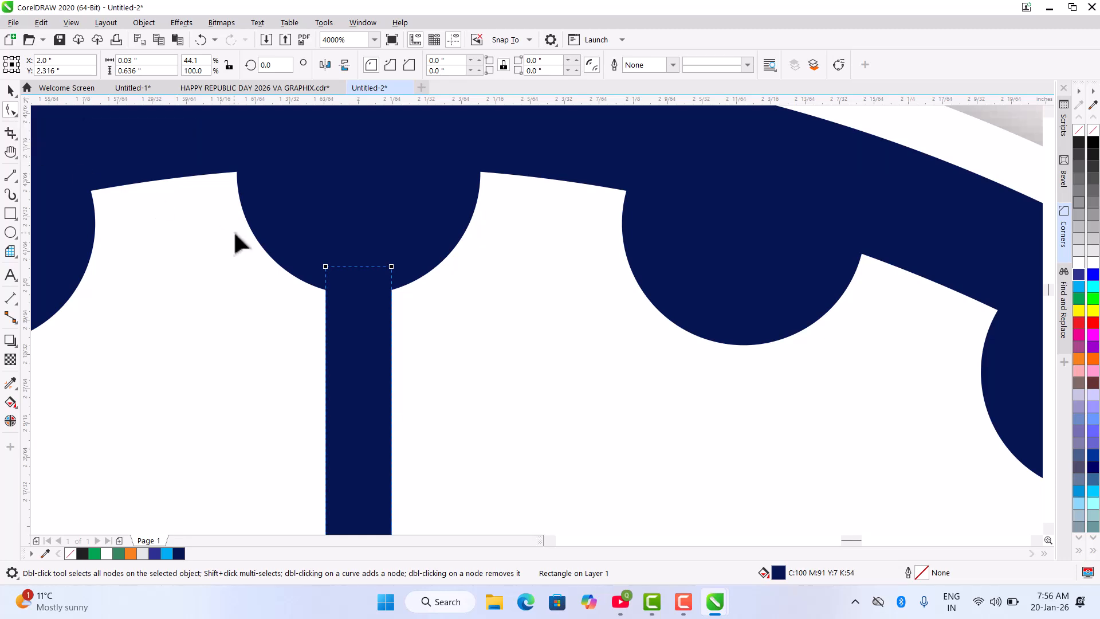
pyautogui.hotkey('ctrl', 'q')
pyautogui.moveTo(295, 243); pyautogui.dragTo(366, 329)
pyautogui.scroll(-2, 315, 212)
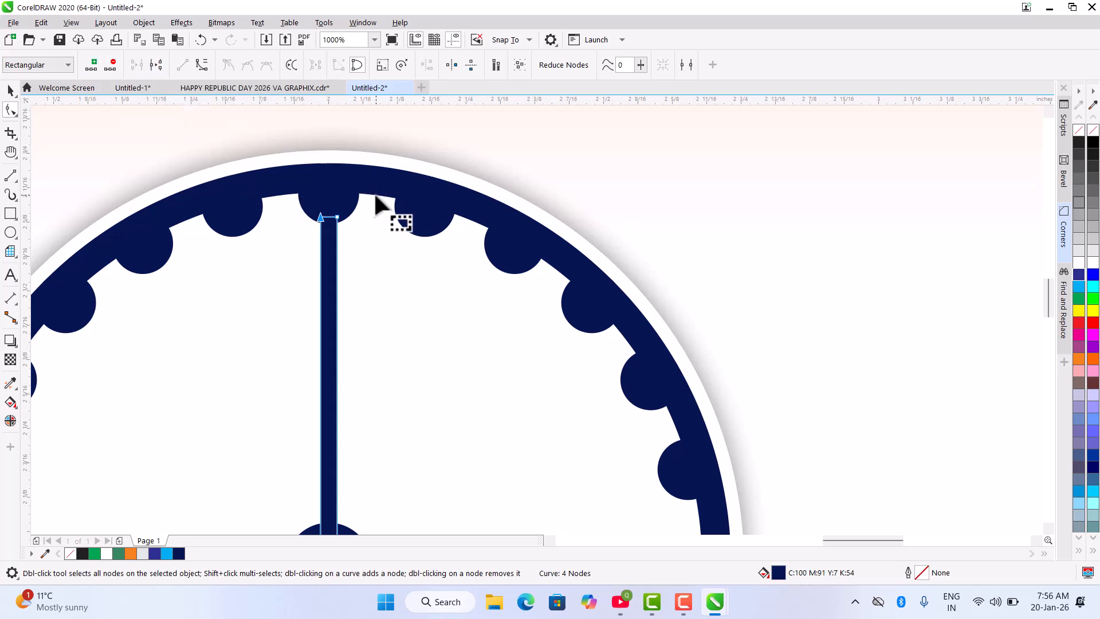
pyautogui.click(85, 71)
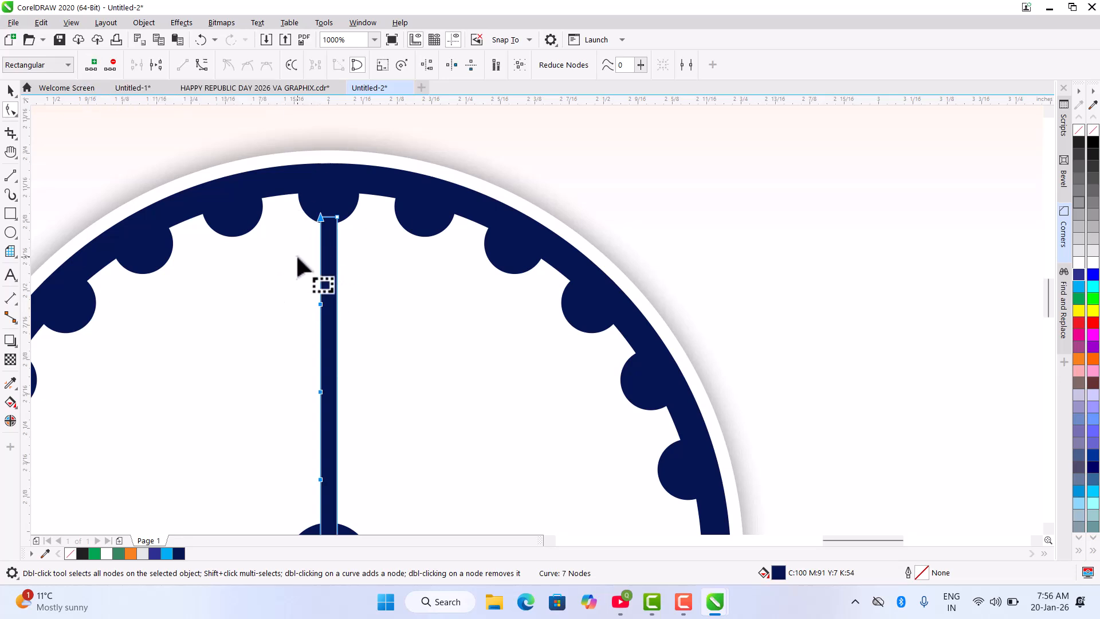
# Add three evenly spaced nodes along the spoke's right edge to match the left edge.
pyautogui.scroll(-2, 304, 264)
pyautogui.scroll(-2, 318, 310)
pyautogui.scroll(4, 286, 263)
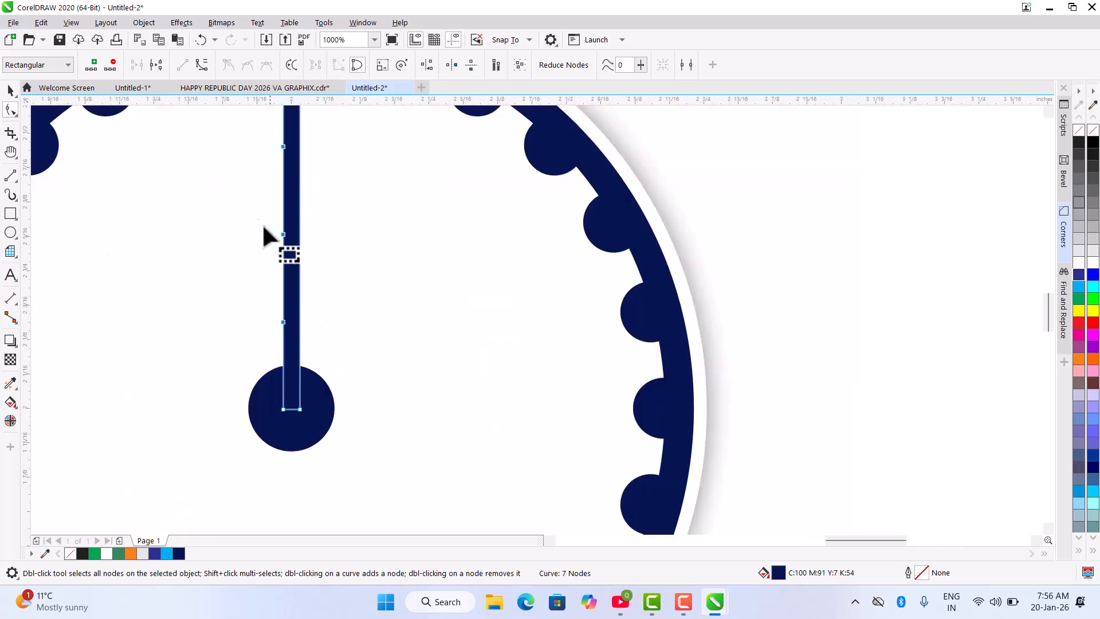
pyautogui.moveTo(321, 385); pyautogui.dragTo(293, 421)
pyautogui.click(97, 68)
pyautogui.scroll(-1, 376, 387)
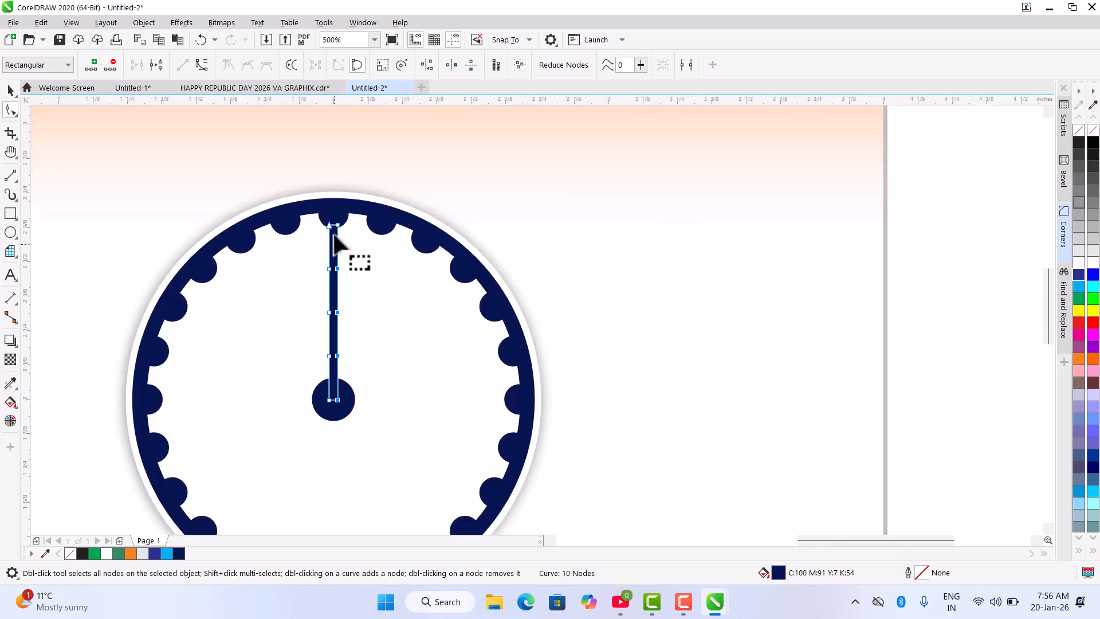
# Taper the spoke's upper end to a point by adding a middle node on its top edge and deleting both top corner nodes.
pyautogui.scroll(1, 336, 223)
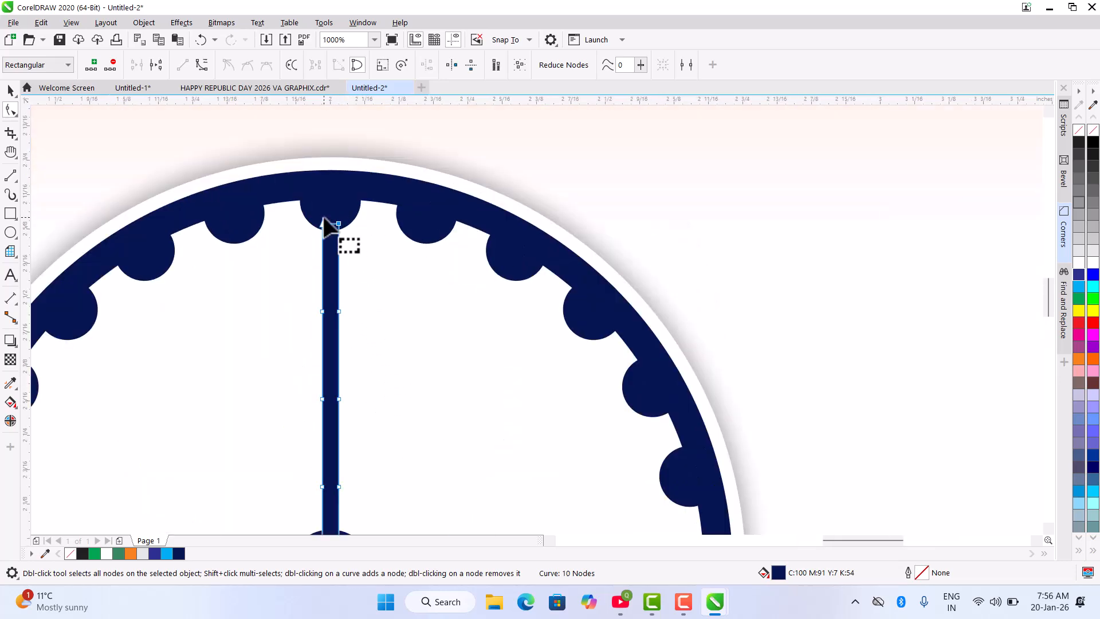
pyautogui.scroll(4, 324, 220)
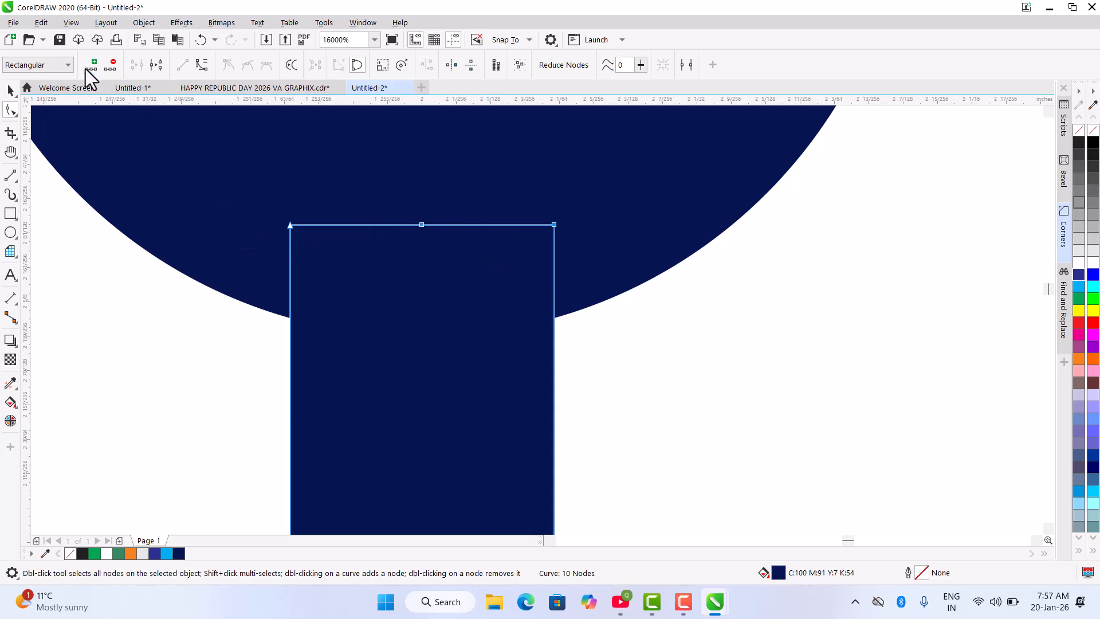
pyautogui.moveTo(246, 193); pyautogui.dragTo(368, 304)
pyautogui.press('Delete')
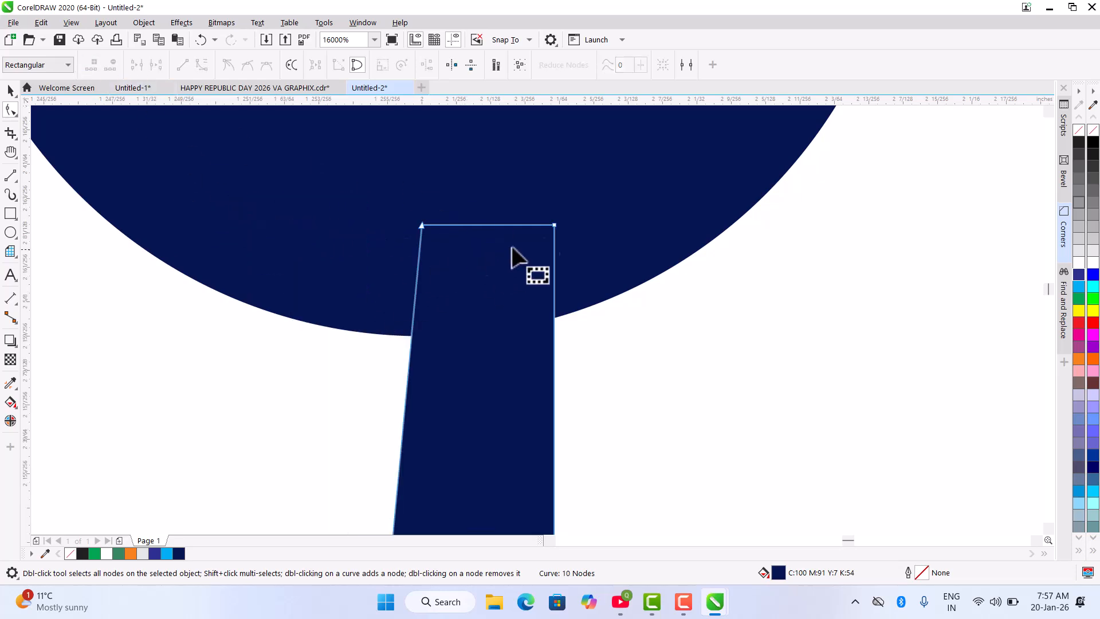
pyautogui.moveTo(582, 216); pyautogui.dragTo(542, 249)
pyautogui.press('Delete')
pyautogui.scroll(-2, 435, 232)
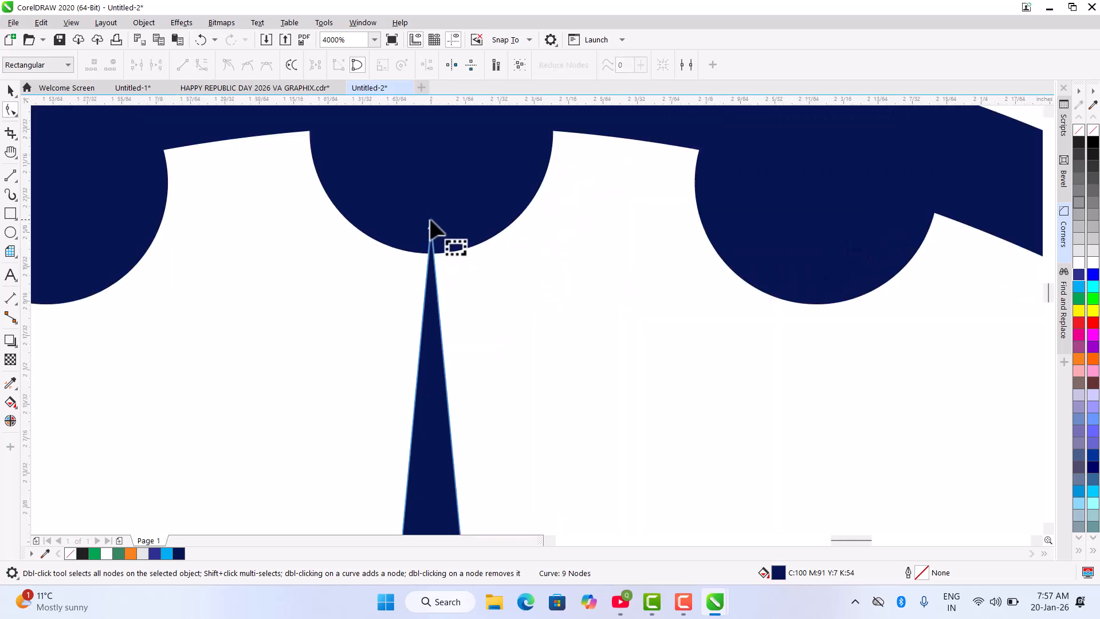
# Taper the spoke's lower end to a point by adding a middle node on its bottom edge and deleting both bottom corner nodes.
pyautogui.scroll(-4, 431, 227)
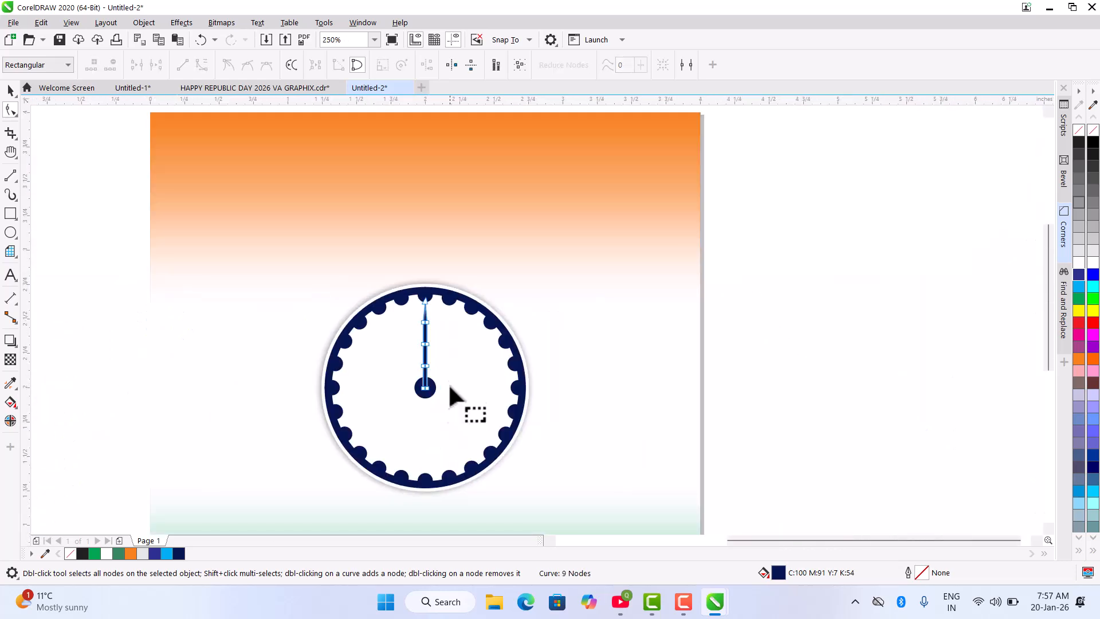
pyautogui.scroll(3, 427, 404)
pyautogui.moveTo(374, 325); pyautogui.dragTo(407, 355)
pyautogui.scroll(2, 405, 347)
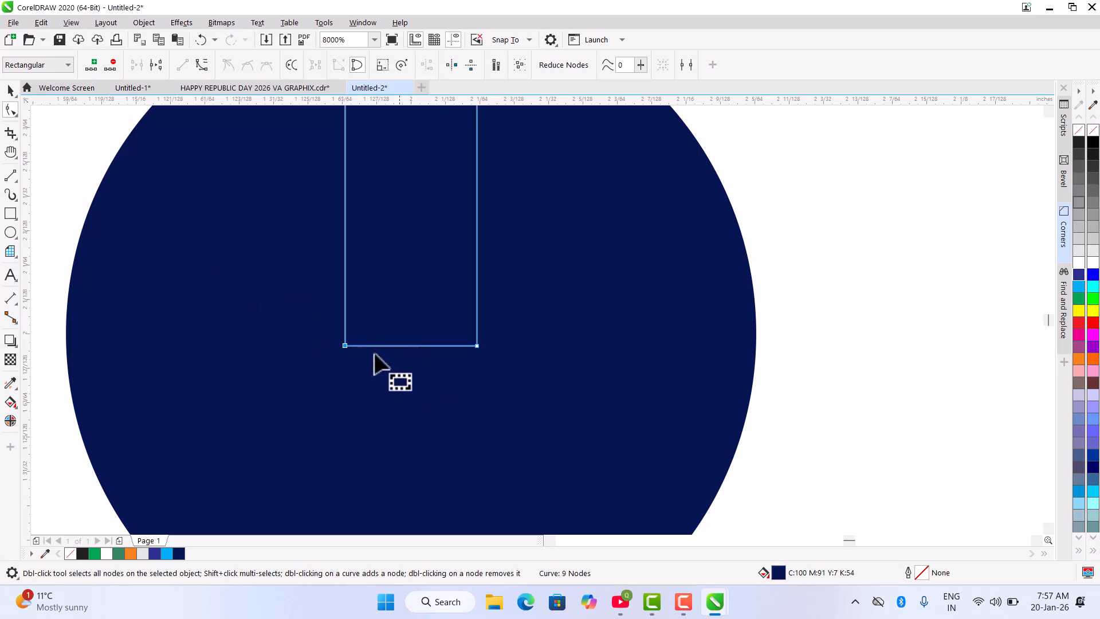
pyautogui.click(91, 65)
pyautogui.moveTo(291, 367); pyautogui.dragTo(406, 329)
pyautogui.press('Delete')
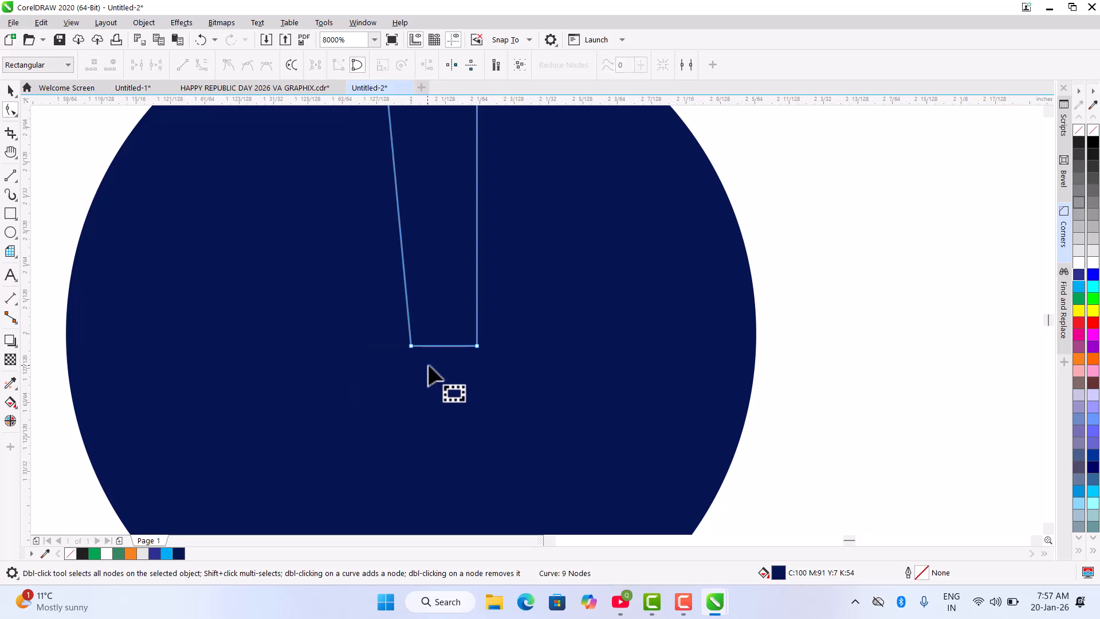
pyautogui.moveTo(437, 351); pyautogui.dragTo(498, 326)
pyautogui.press('Delete')
pyautogui.scroll(-2, 401, 330)
pyautogui.scroll(-4, 400, 326)
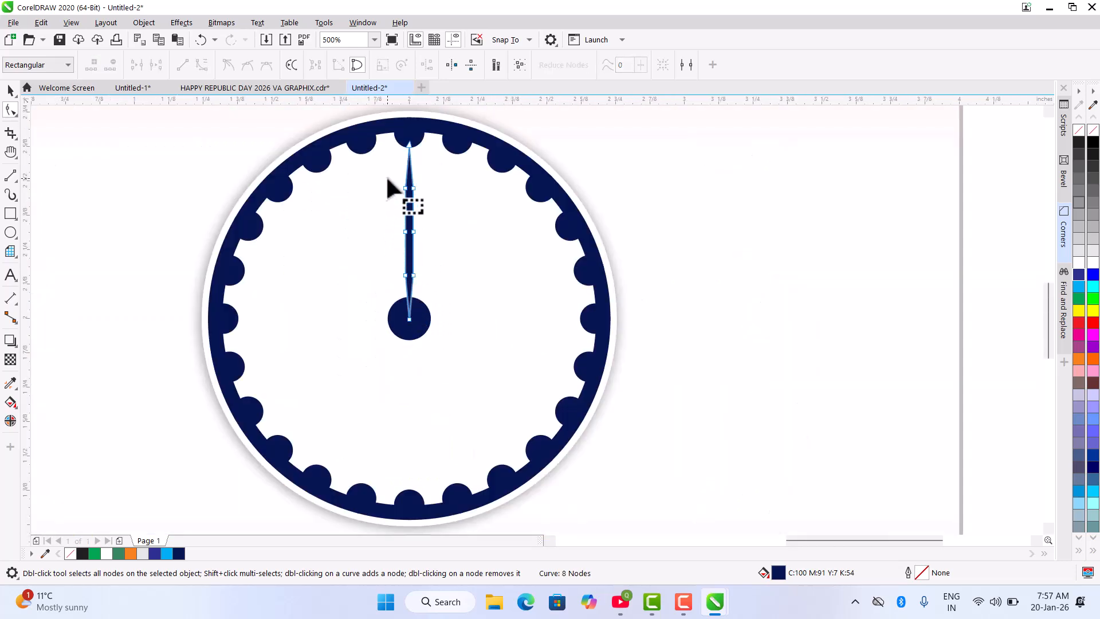
# Delete the upper two pairs of side nodes on the spoke, keeping only the pair nearest the hub.
pyautogui.moveTo(389, 179); pyautogui.dragTo(434, 256)
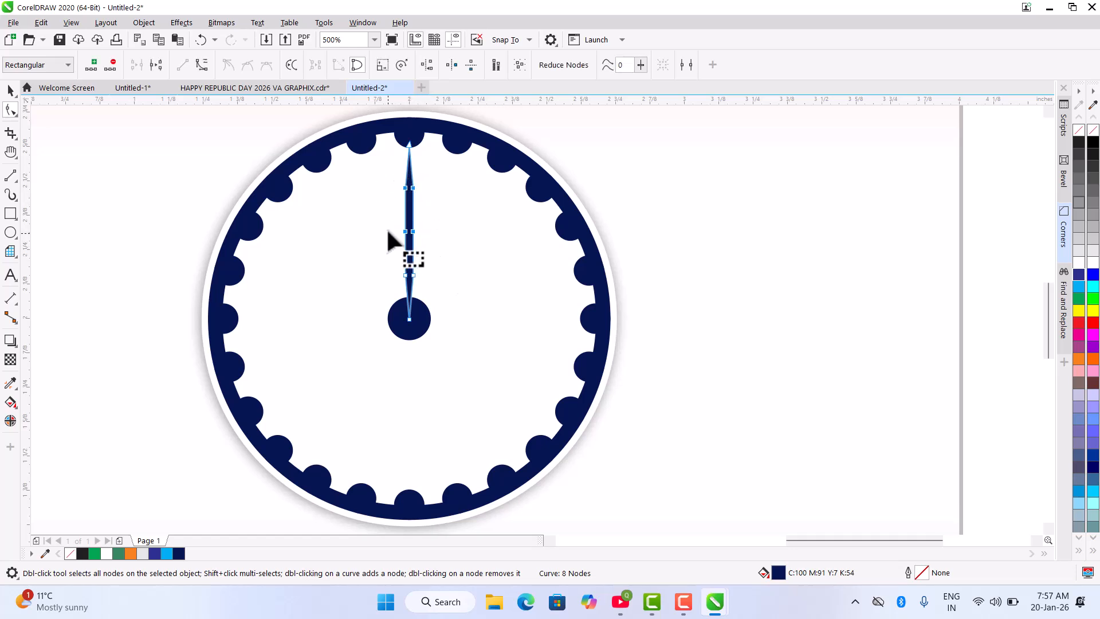
pyautogui.press('Delete')
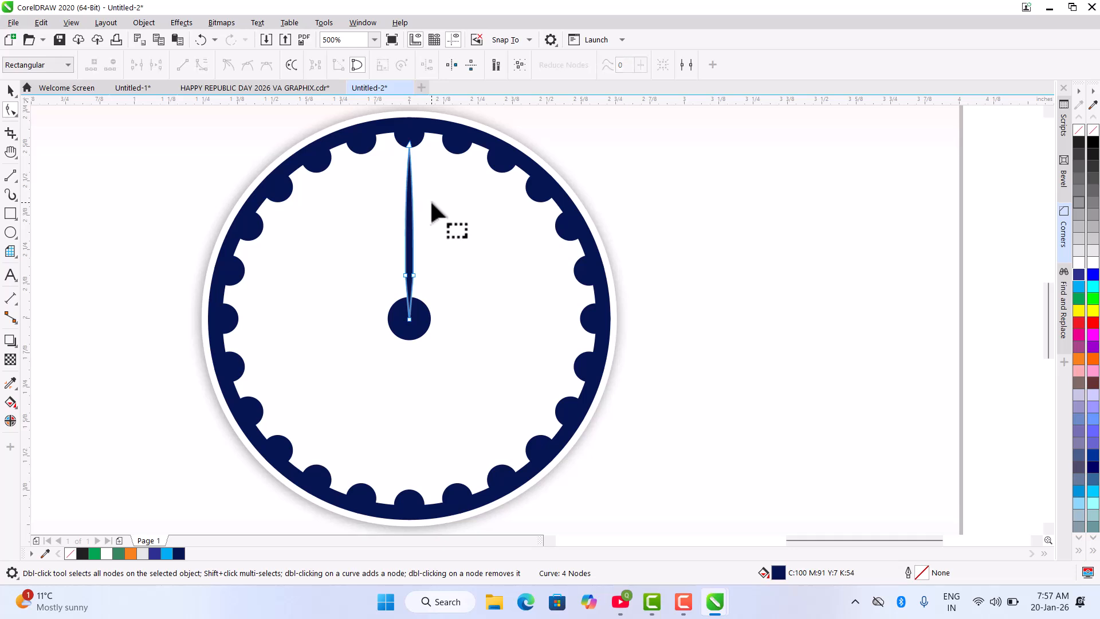
pyautogui.click(9, 90)
# Shorten the spoke from its upper end to about 0.62 inch tall.
pyautogui.scroll(1, 411, 178)
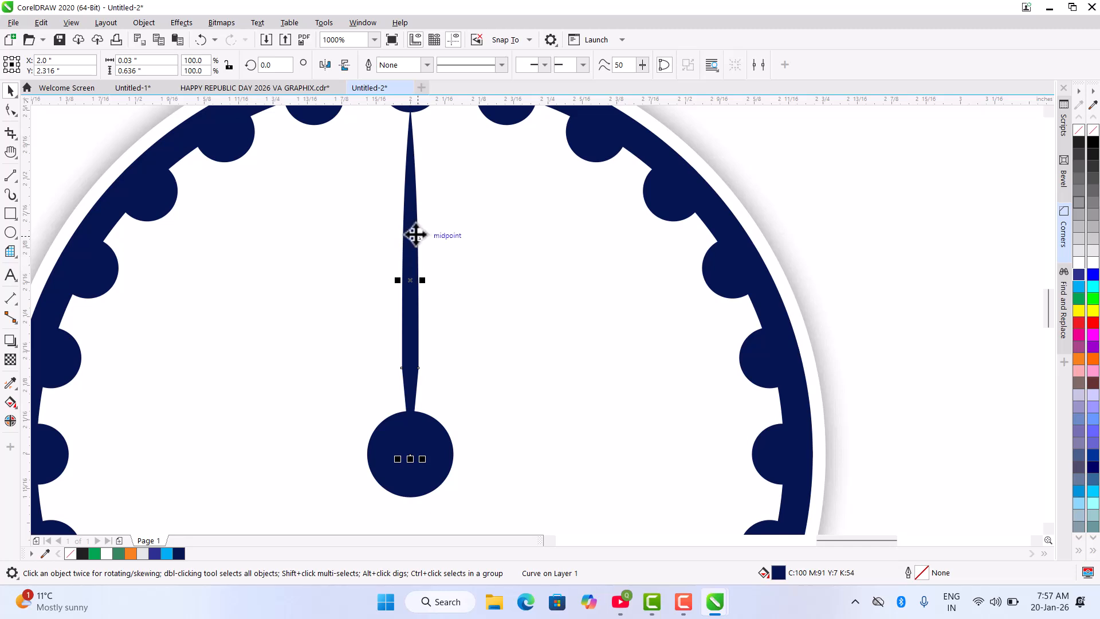
pyautogui.scroll(-1, 417, 221)
pyautogui.scroll(2, 412, 172)
pyautogui.moveTo(386, 146); pyautogui.dragTo(386, 164)
pyautogui.scroll(-2, 401, 203)
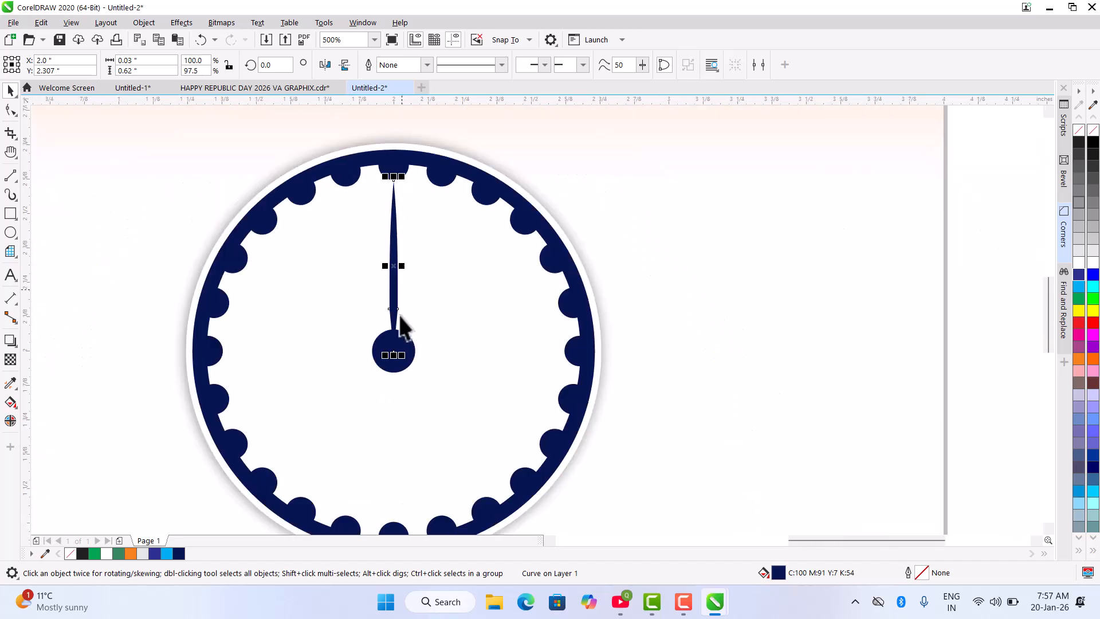
# Fill the spoke white for contrast and raise its lower tip to the hub's center, making it about 0.618 inch tall.
pyautogui.scroll(2, 400, 351)
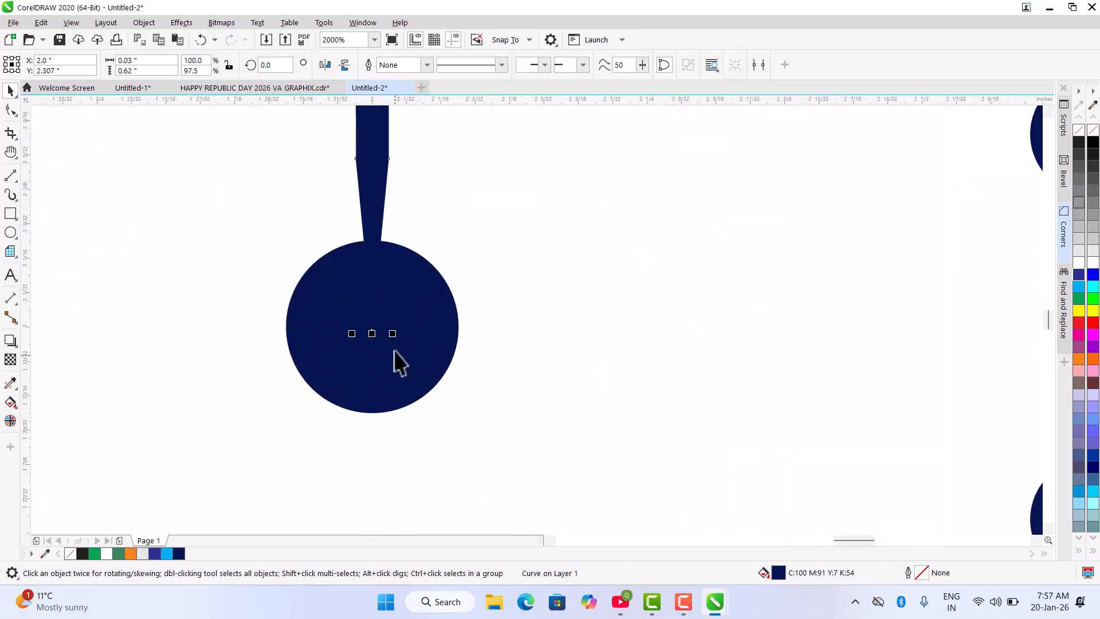
pyautogui.click(434, 336)
pyautogui.click(381, 203)
pyautogui.click(1089, 262)
pyautogui.click(432, 303)
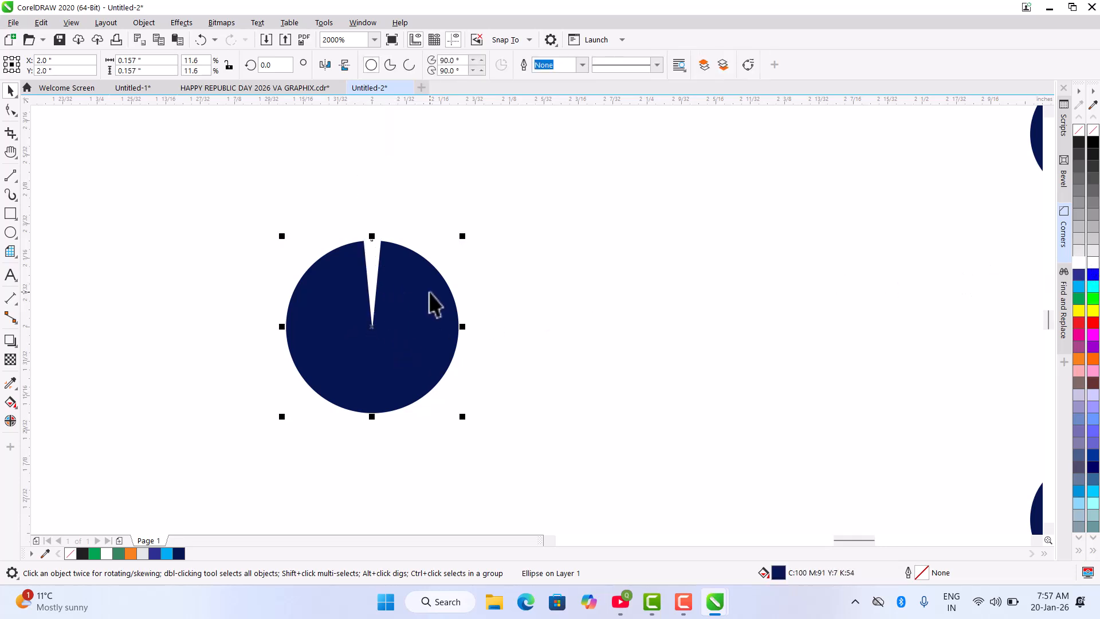
pyautogui.scroll(5, 370, 324)
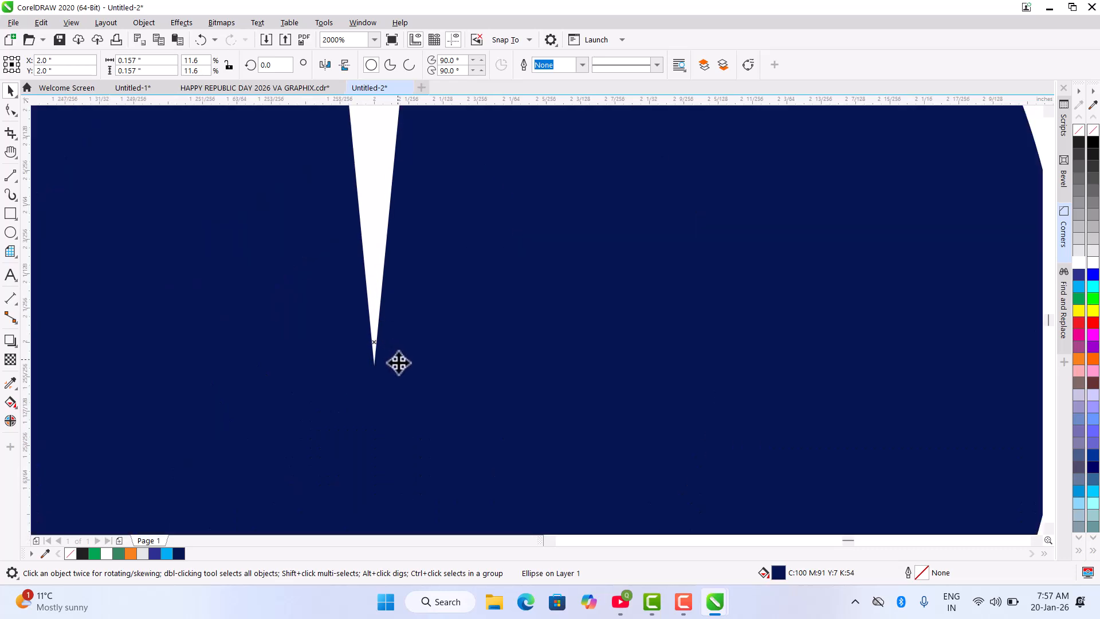
pyautogui.click(366, 266)
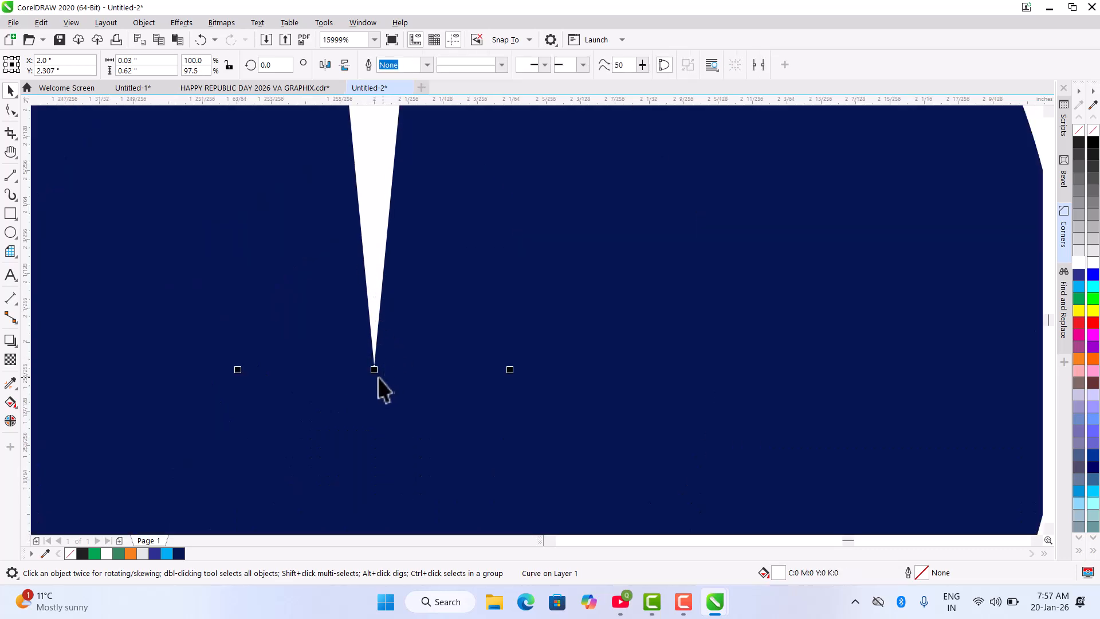
pyautogui.moveTo(375, 370); pyautogui.dragTo(377, 358)
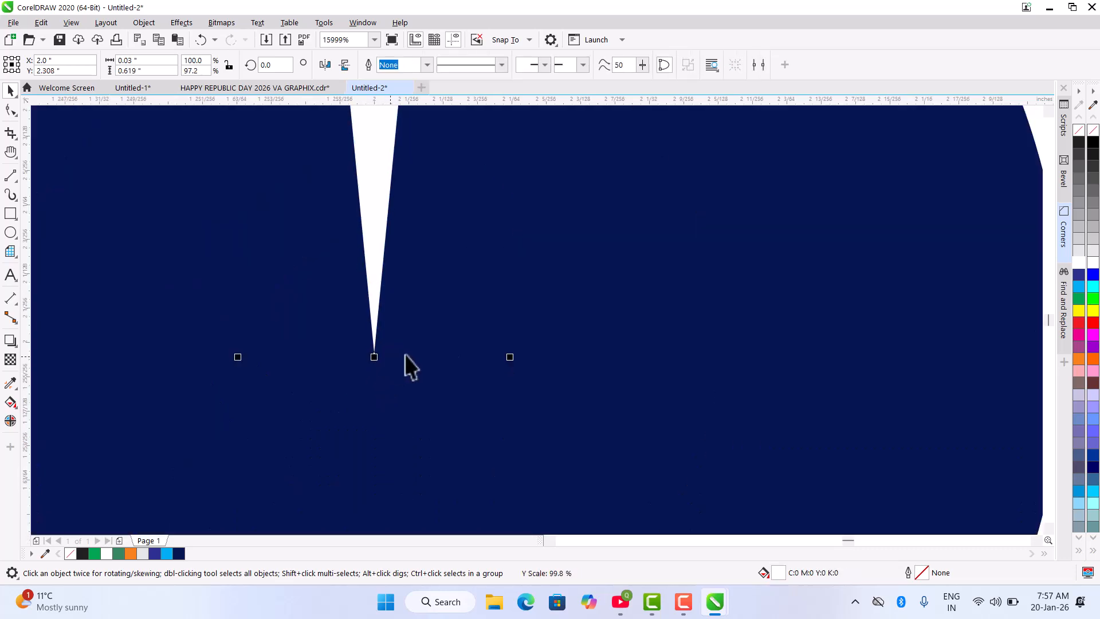
pyautogui.click(540, 319)
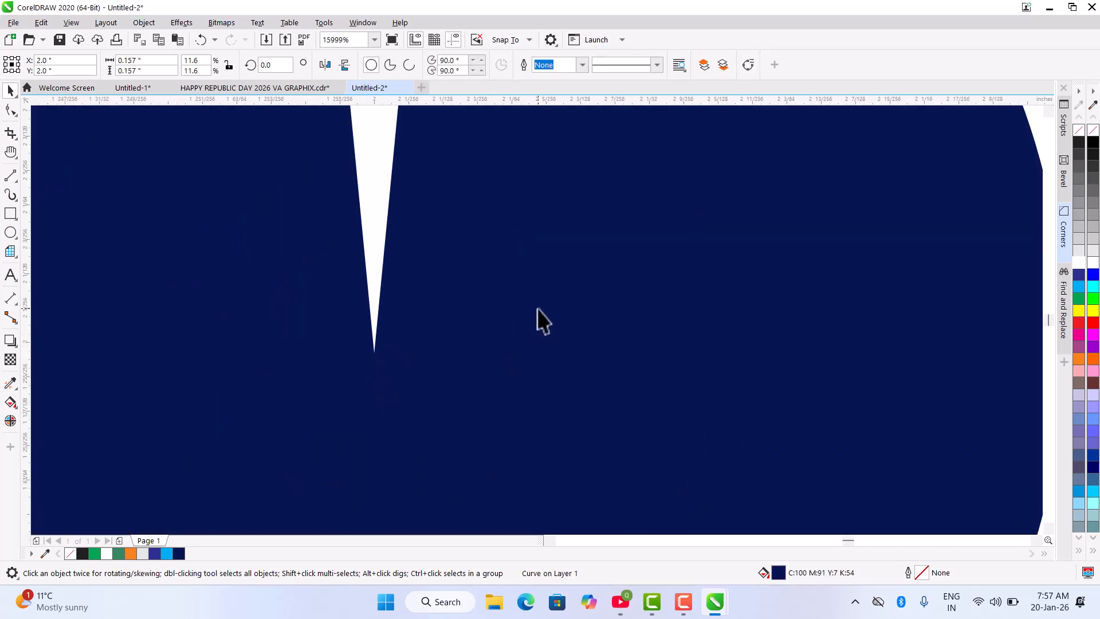
pyautogui.click(376, 253)
pyautogui.moveTo(373, 357); pyautogui.dragTo(374, 347)
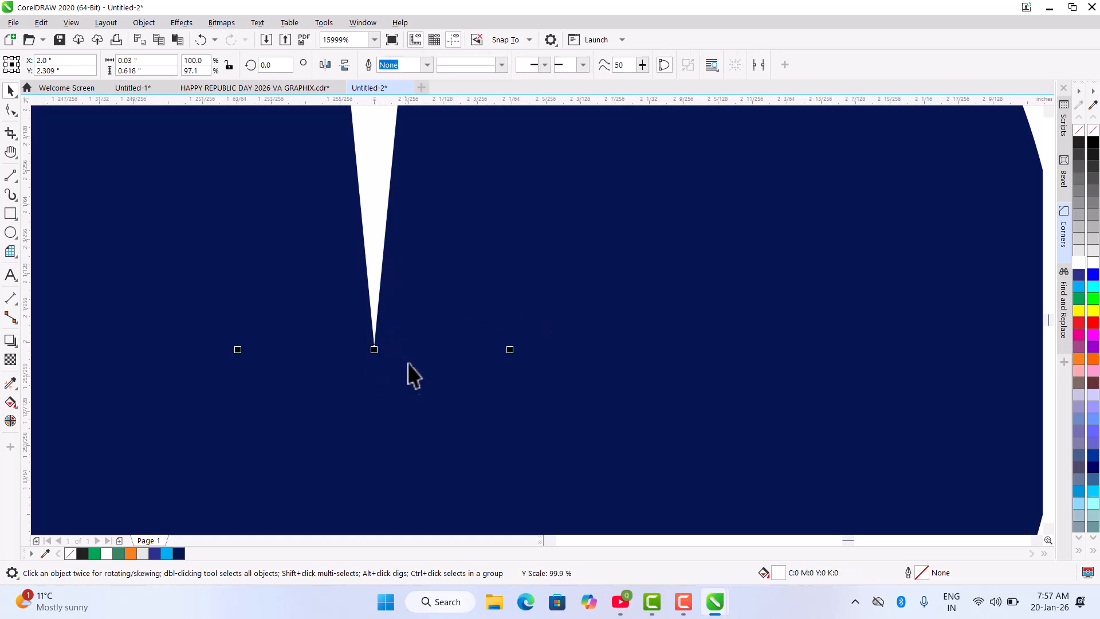
# Copy the wheel's navy fill, C:100 M:91 Y:7 K:54, back onto the spoke.
pyautogui.scroll(-8, 413, 373)
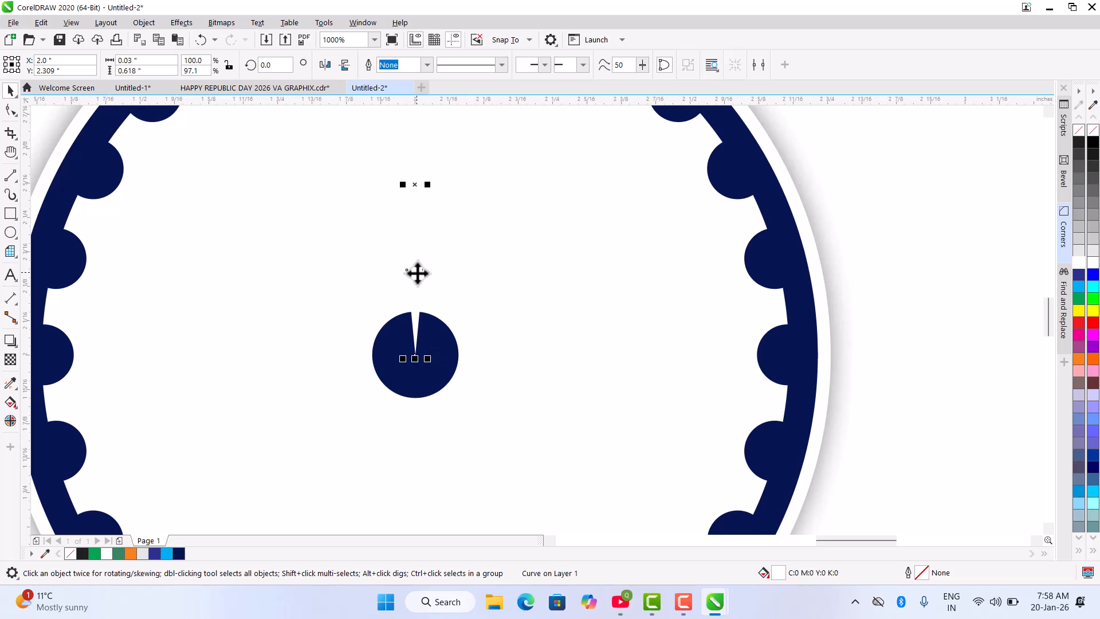
pyautogui.click(1078, 274)
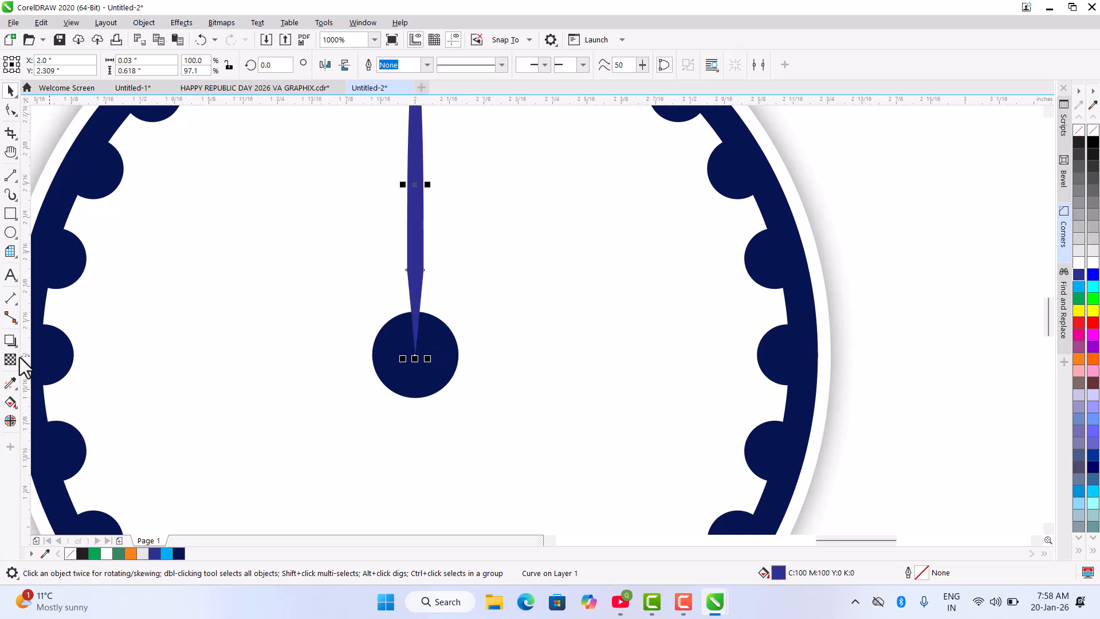
pyautogui.click(10, 384)
pyautogui.click(66, 345)
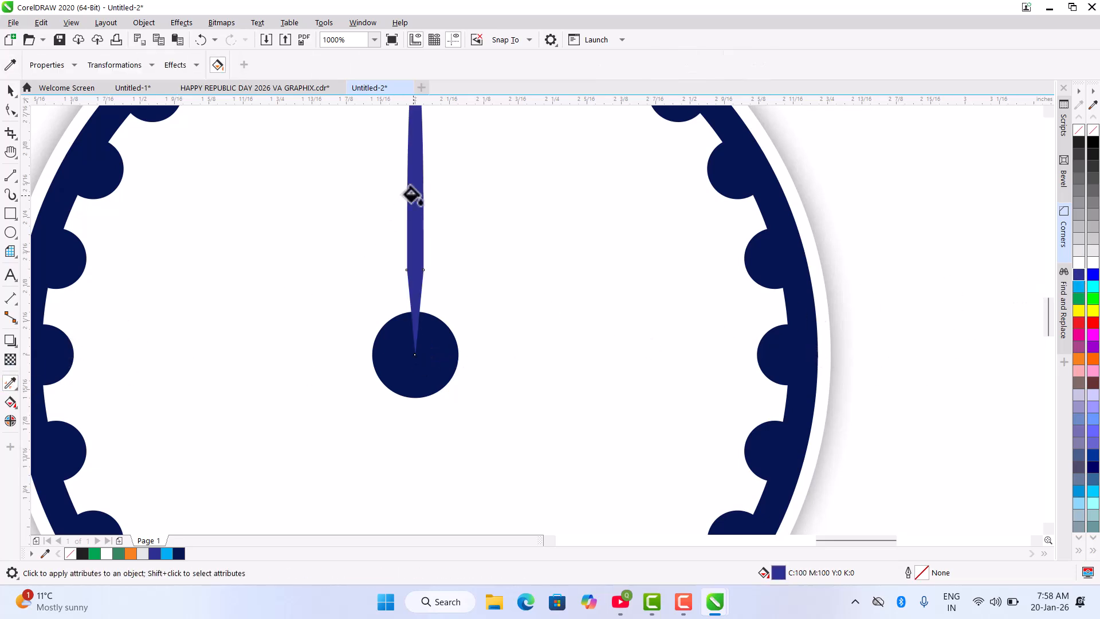
pyautogui.click(412, 195)
pyautogui.click(10, 90)
pyautogui.scroll(-2, 469, 292)
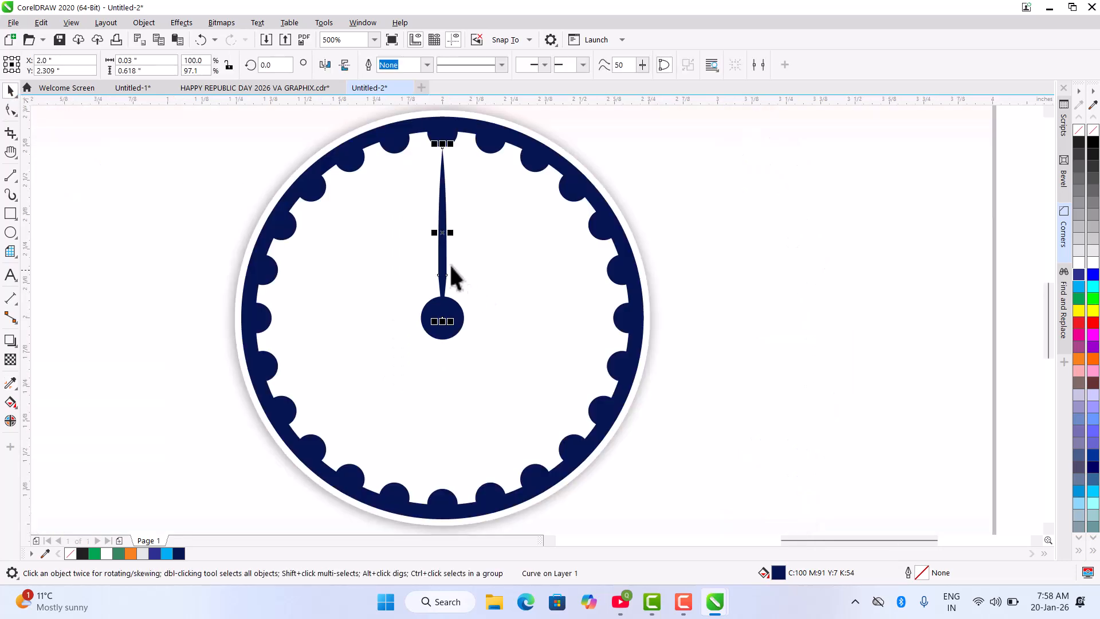
# Move the spoke's rotation center to the hub's center and make a copy rotated 15° counterclockwise.
pyautogui.click(442, 177)
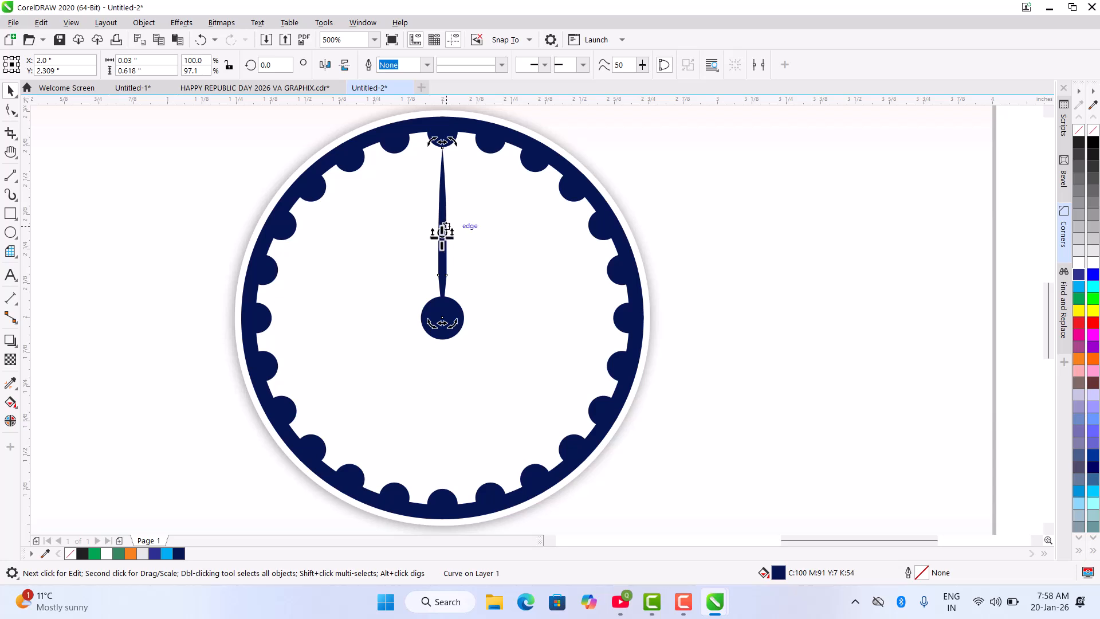
pyautogui.scroll(1, 449, 237)
pyautogui.scroll(2, 371, 226)
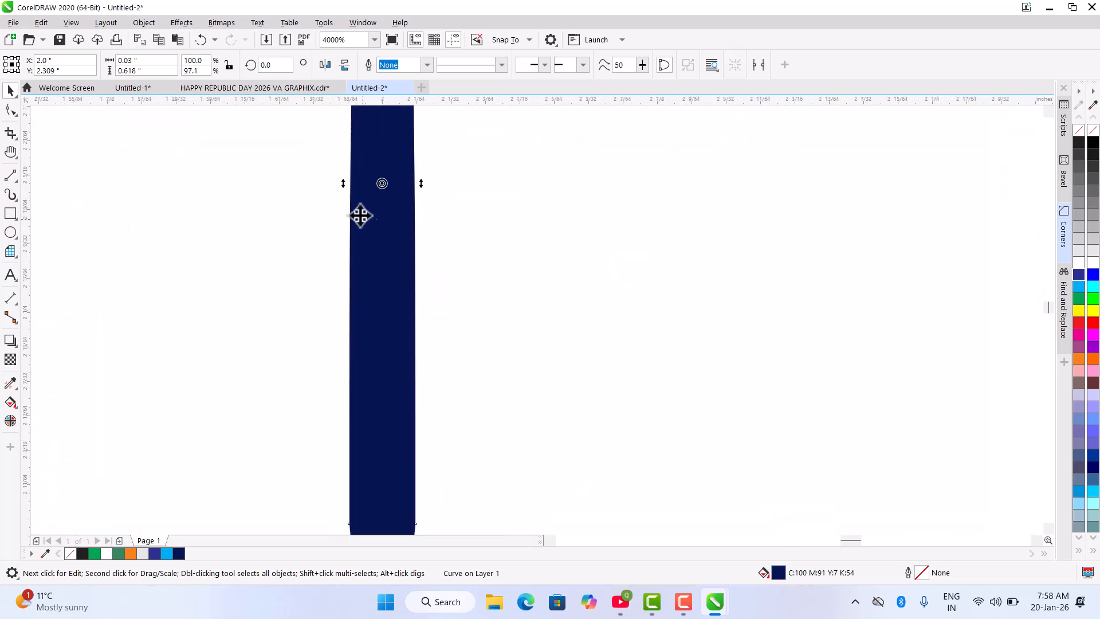
pyautogui.scroll(-1, 390, 184)
pyautogui.scroll(-1, 400, 182)
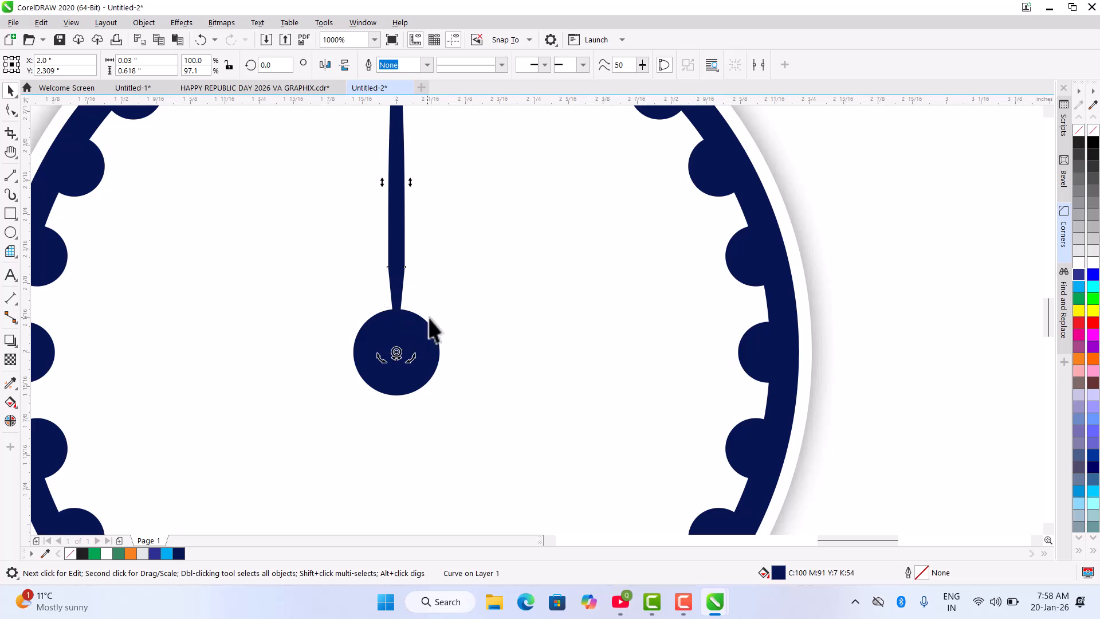
pyautogui.scroll(-2, 430, 327)
pyautogui.scroll(1, 419, 245)
pyautogui.moveTo(423, 229); pyautogui.dragTo(360, 243)
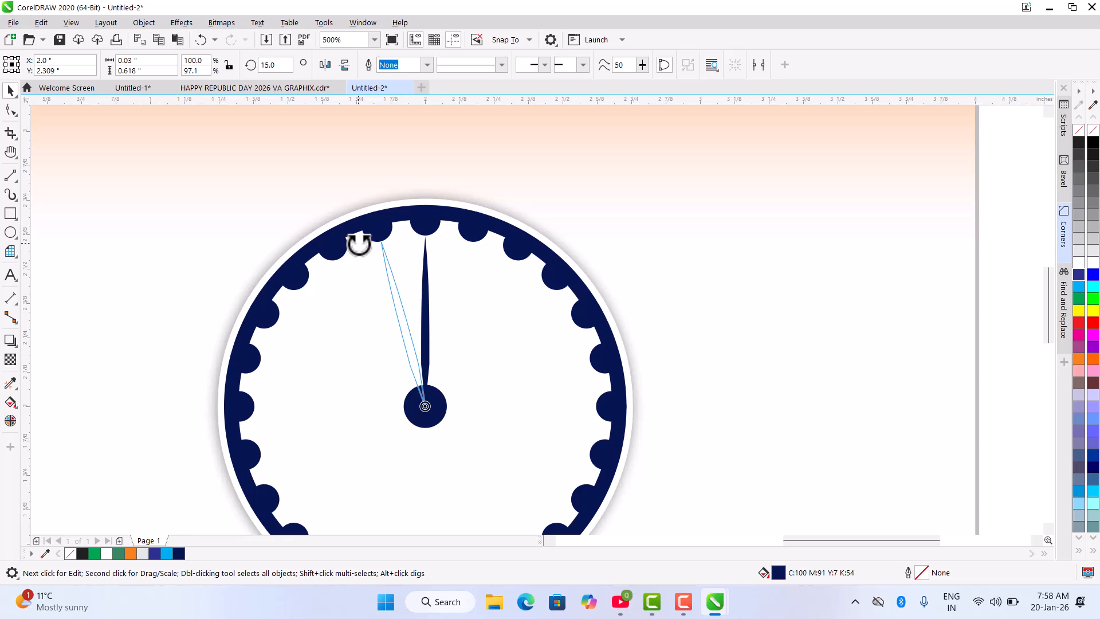
pyautogui.moveTo(359, 243); pyautogui.dragTo(359, 244)
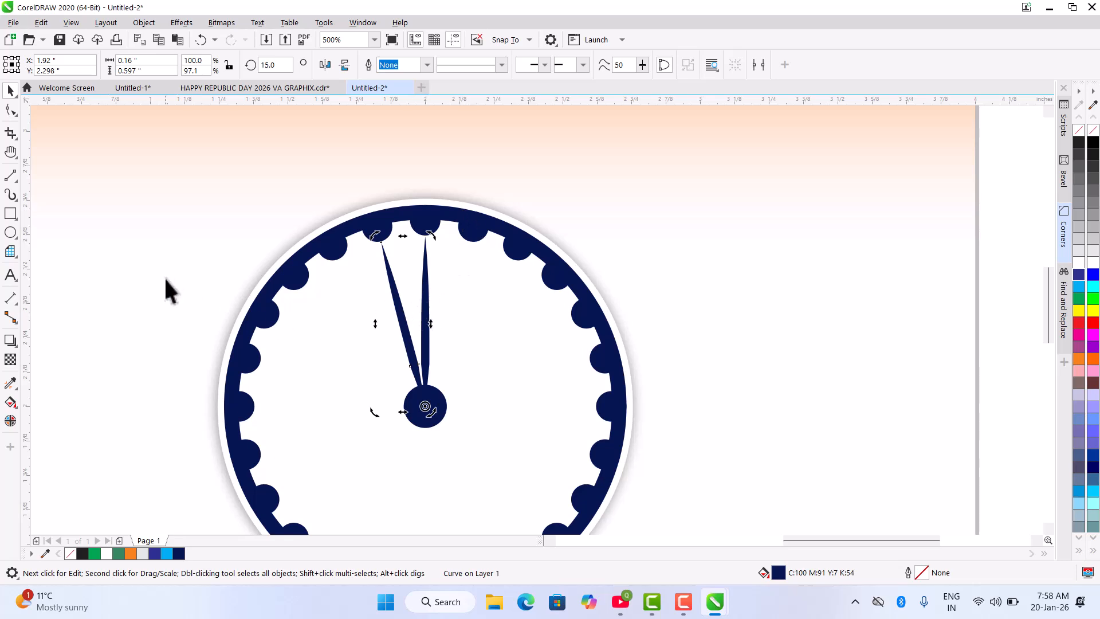
# Repeat the 15° rotated spoke copy around the hub until spokes fill the whole wheel.
pyautogui.hotkey('ctrl', 'e')
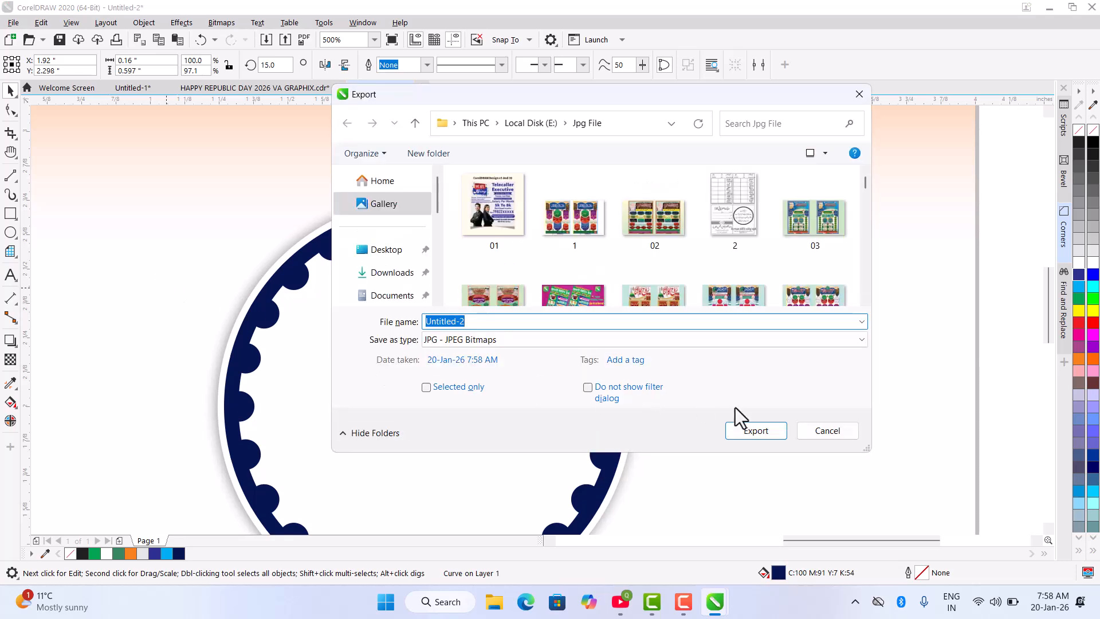
pyautogui.click(809, 435)
pyautogui.hotkey('ctrl', 'r')
pyautogui.hotkey('ctrl', 'r')
pyautogui.hotkey('ctrl', 'r')
pyautogui.hotkey('ctrl', 'r')
pyautogui.hotkey('ctrl', 'r')
pyautogui.hotkey('ctrl', 'r')
pyautogui.hotkey('ctrl', 'r')
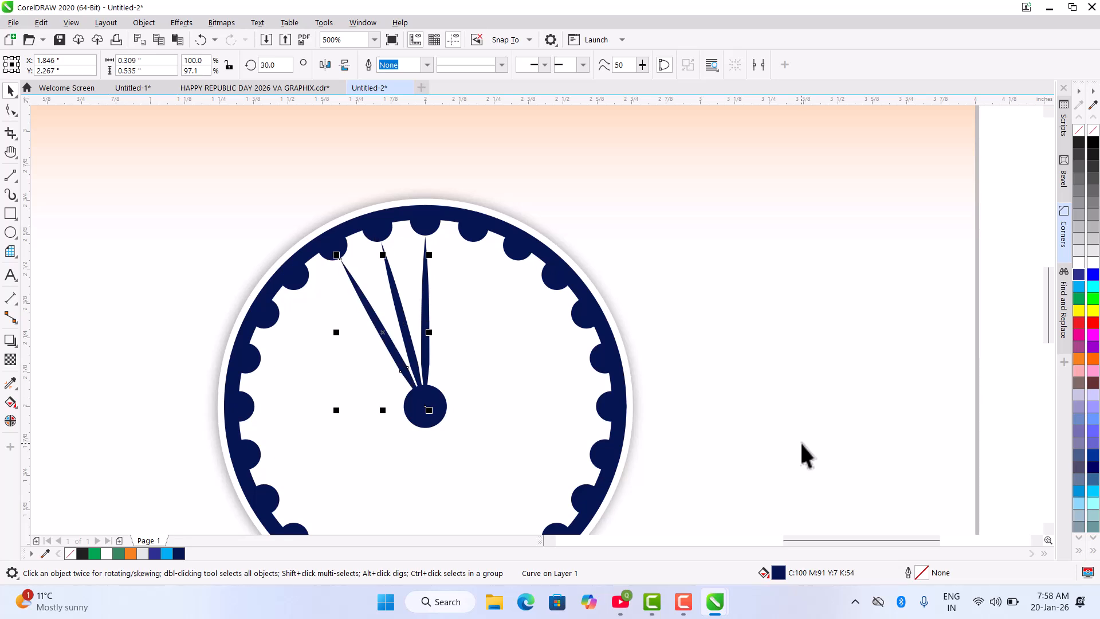
pyautogui.hotkey('ctrl', 'r')
pyautogui.hotkey('ctrl', 'r')
pyautogui.hotkey('ctrl', 'r')
pyautogui.hotkey('ctrl', 'r')
pyautogui.hotkey('ctrl', 'r')
pyautogui.hotkey('ctrl', 'r')
pyautogui.hotkey('ctrl', 'r')
pyautogui.hotkey('ctrl', 'r')
pyautogui.hotkey('ctrl', 'r')
pyautogui.hotkey('ctrl', 'r')
pyautogui.hotkey('ctrl', 'r')
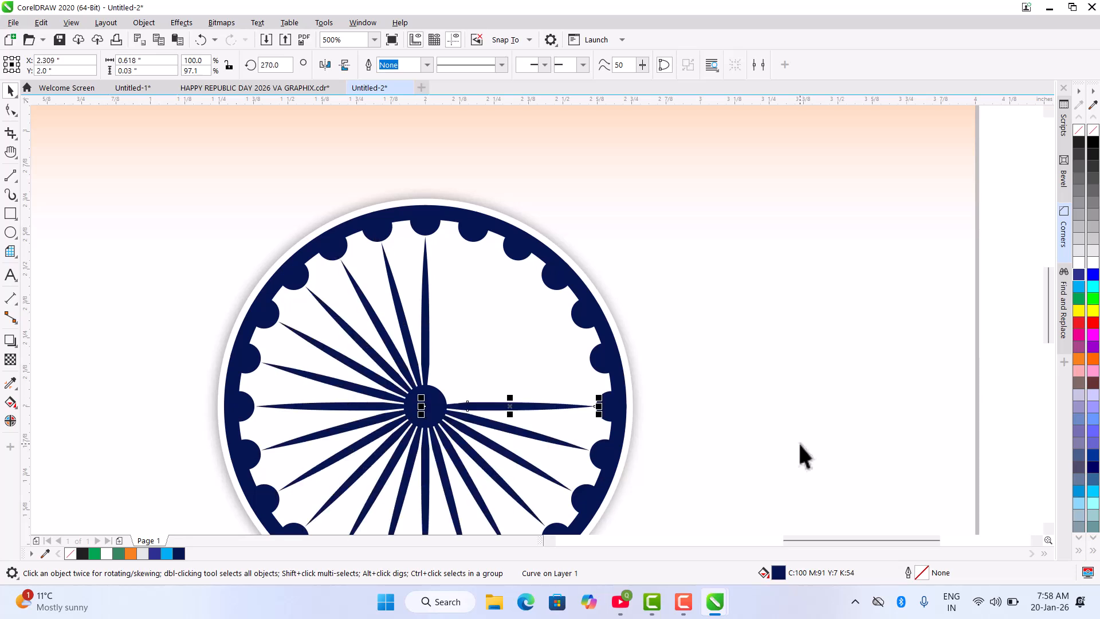
pyautogui.hotkey('ctrl', 'r')
pyautogui.hotkey('ctrl', 'r')
pyautogui.hotkey('ctrl', 'r')
pyautogui.hotkey('ctrl', 'r')
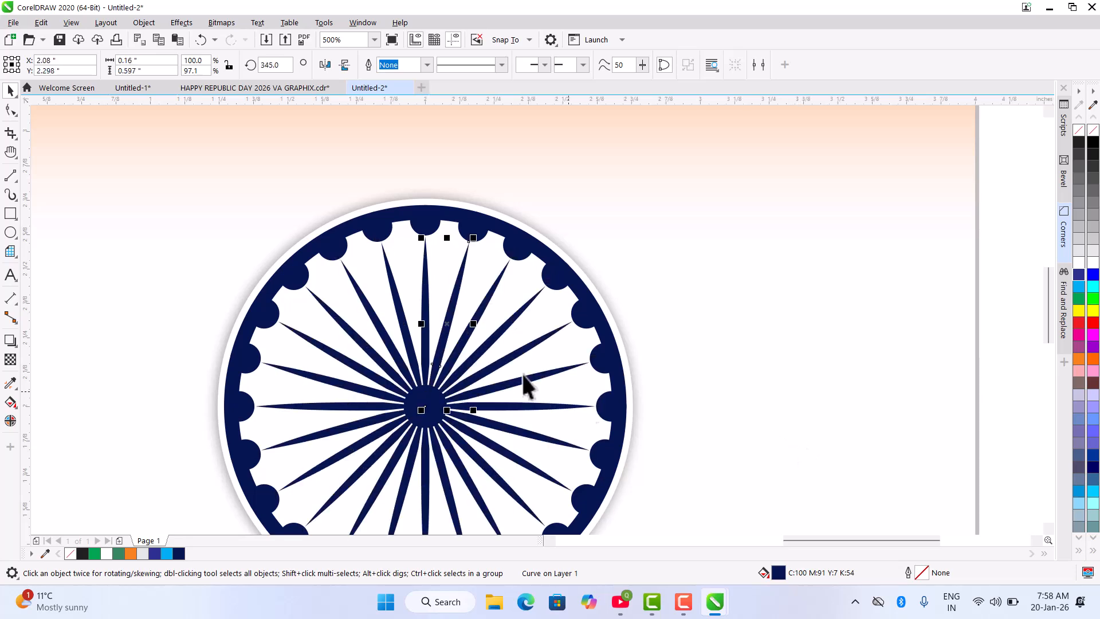
# Group all the parts of the finished wheel and place a copy of the group above the poster's upper-right corner.
pyautogui.scroll(-4, 474, 312)
pyautogui.click(729, 327)
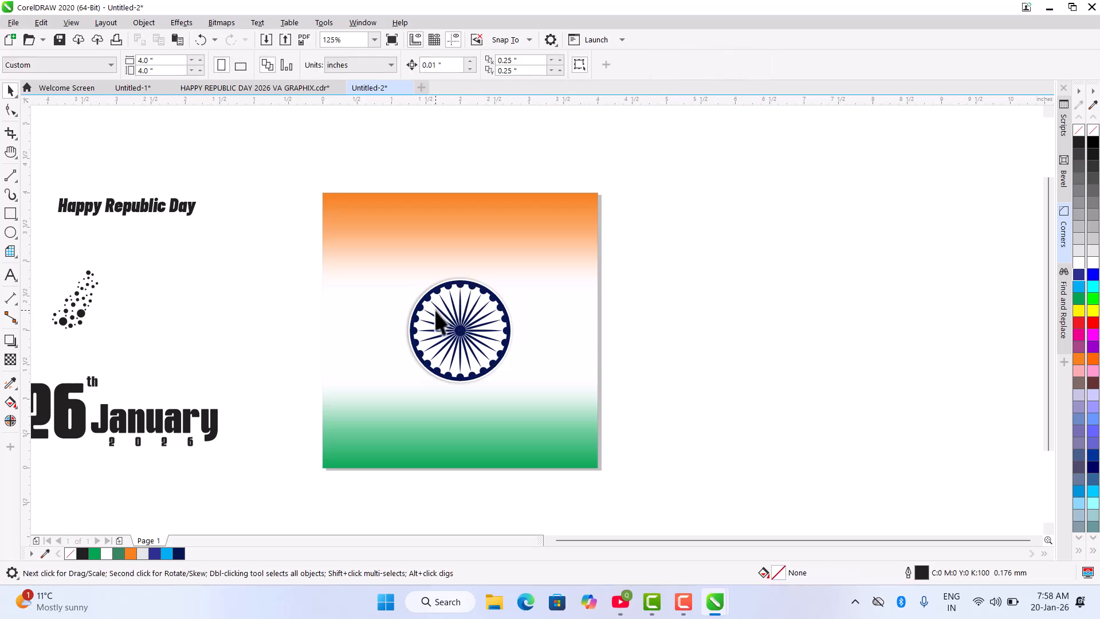
pyautogui.moveTo(657, 245); pyautogui.dragTo(369, 430)
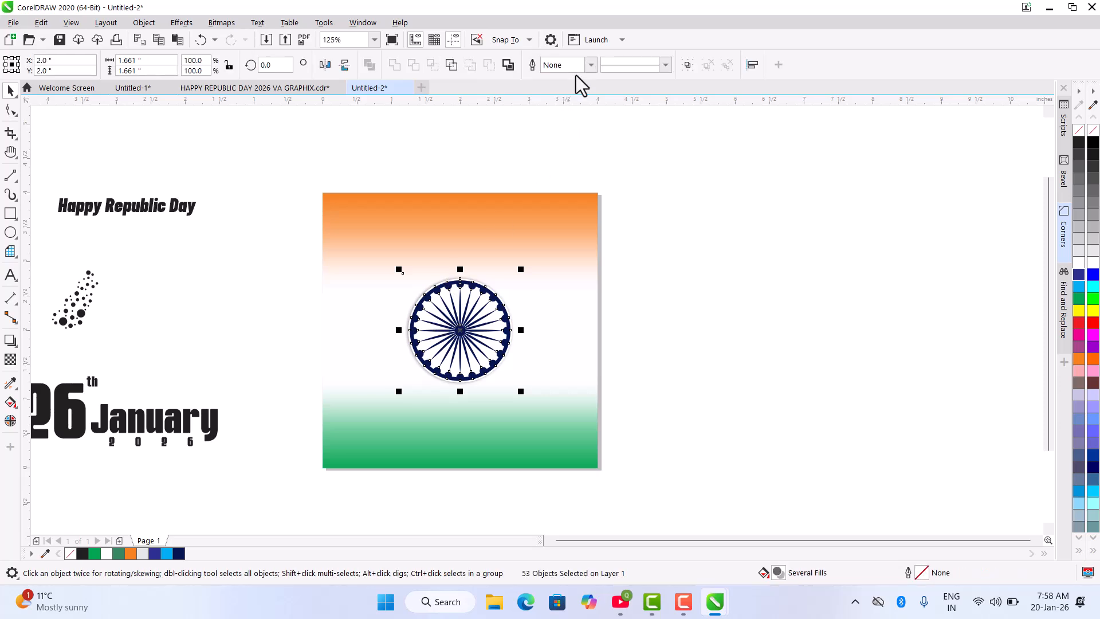
pyautogui.click(688, 65)
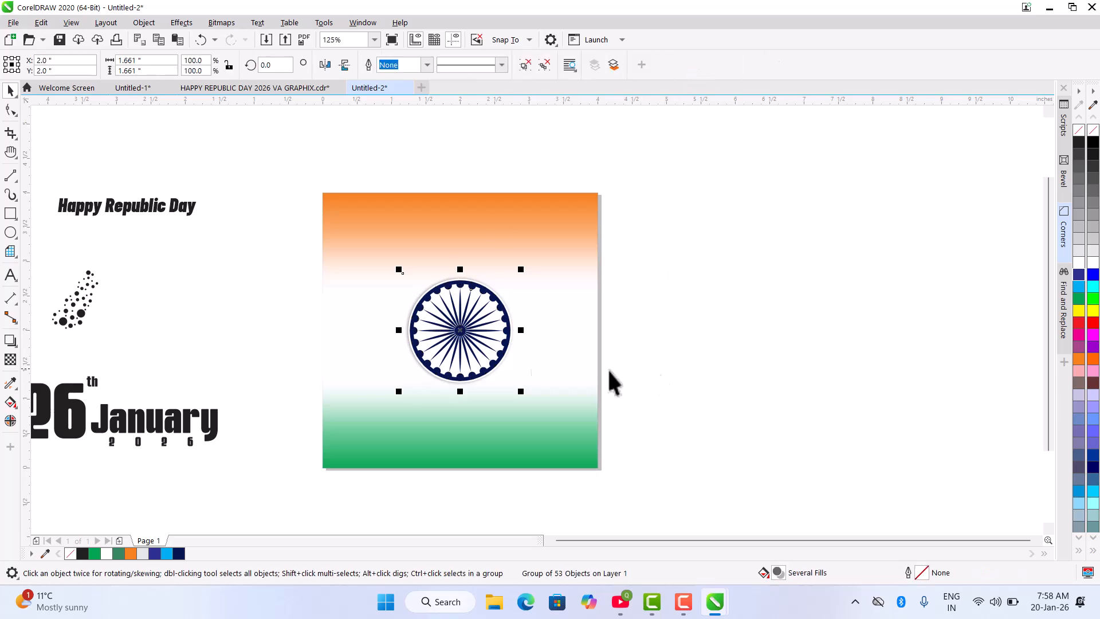
pyautogui.scroll(-2, 381, 310)
pyautogui.moveTo(387, 312); pyautogui.dragTo(518, 204)
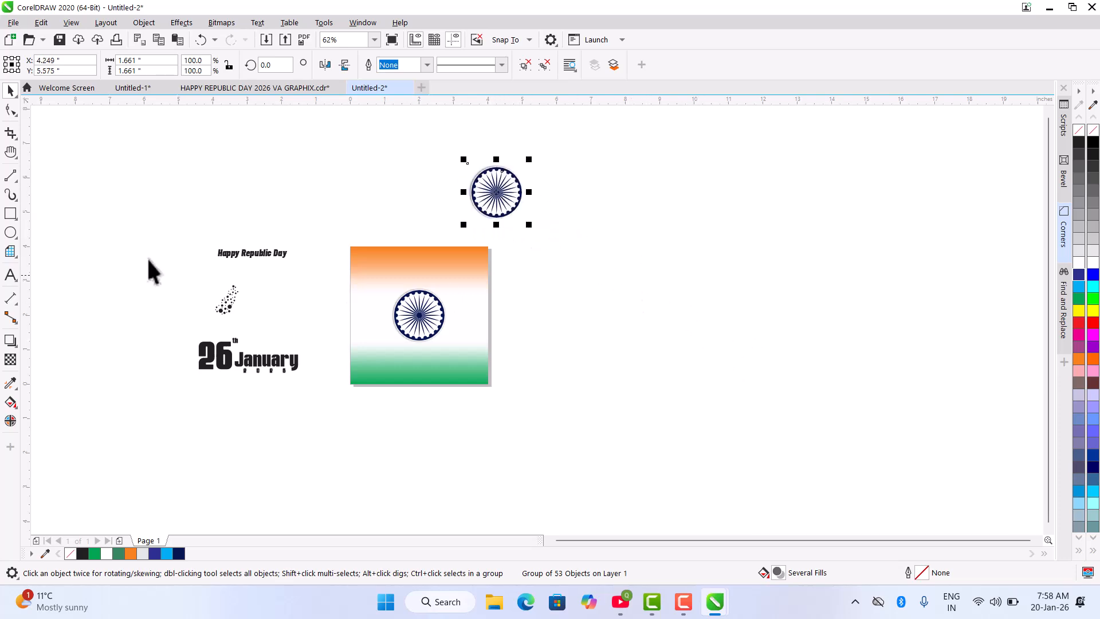
# Draw a straight vertical line about 7.78 inches tall on the empty area to the right of the poster.
pyautogui.click(10, 178)
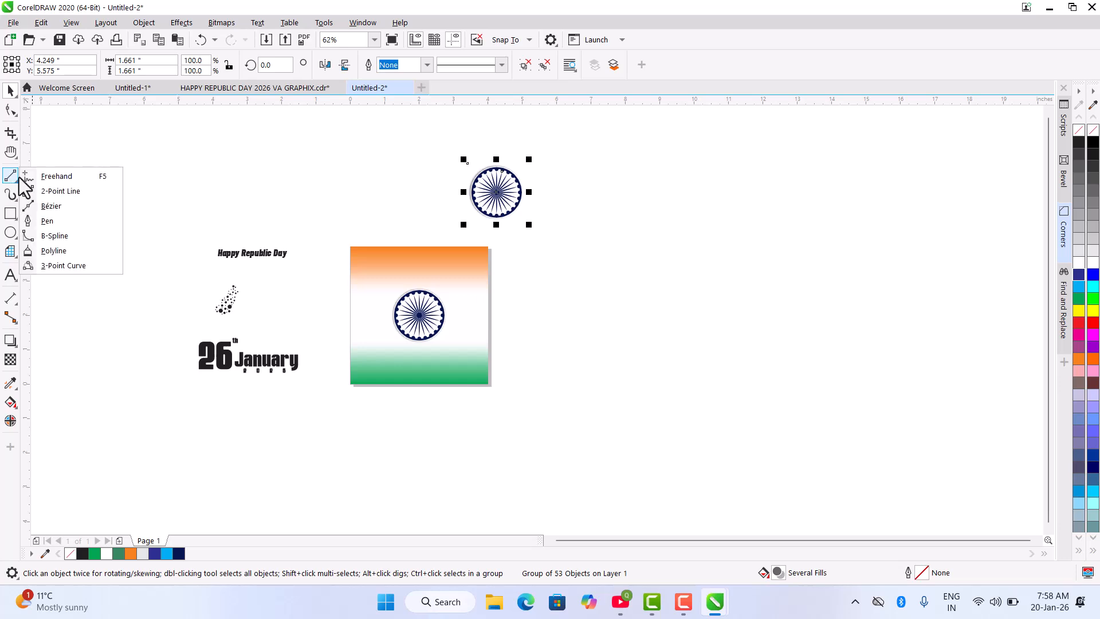
pyautogui.click(60, 191)
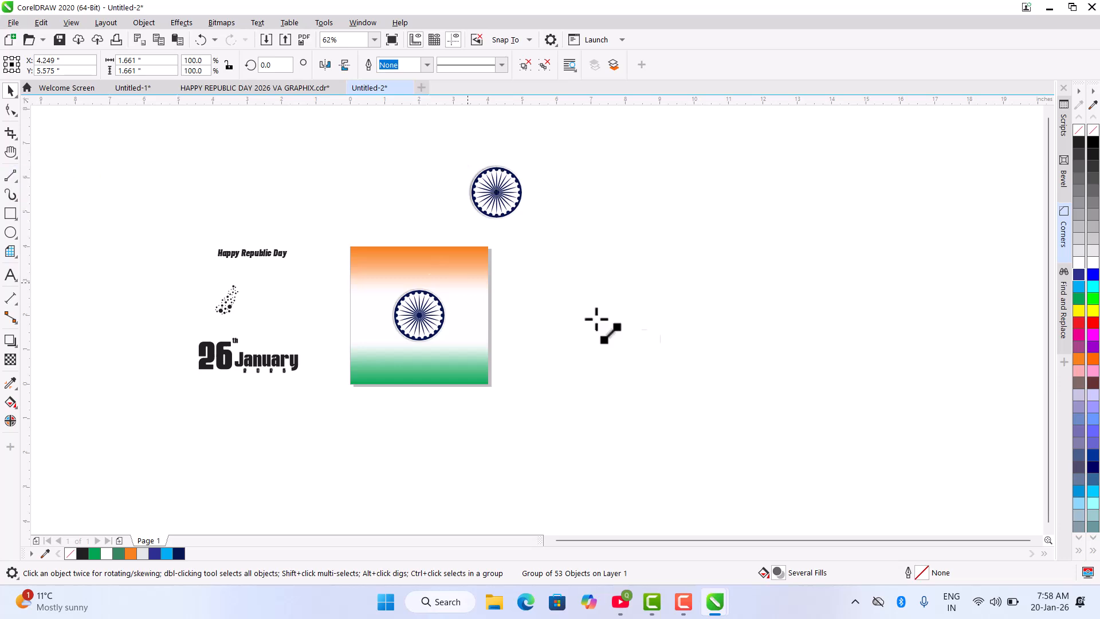
pyautogui.moveTo(593, 217); pyautogui.dragTo(582, 488)
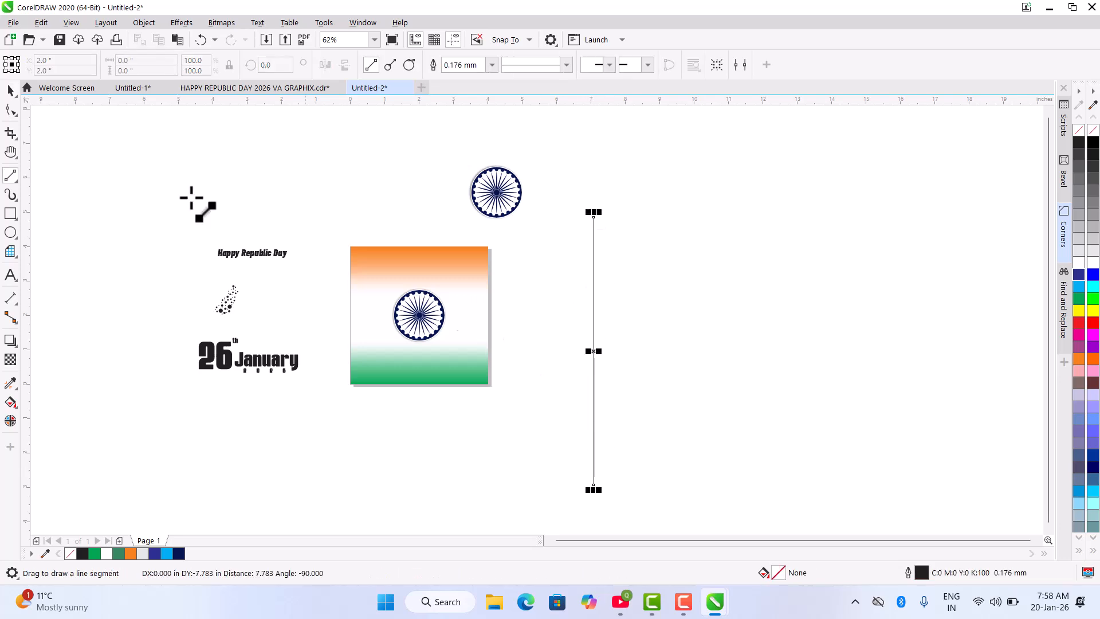
pyautogui.press('space')
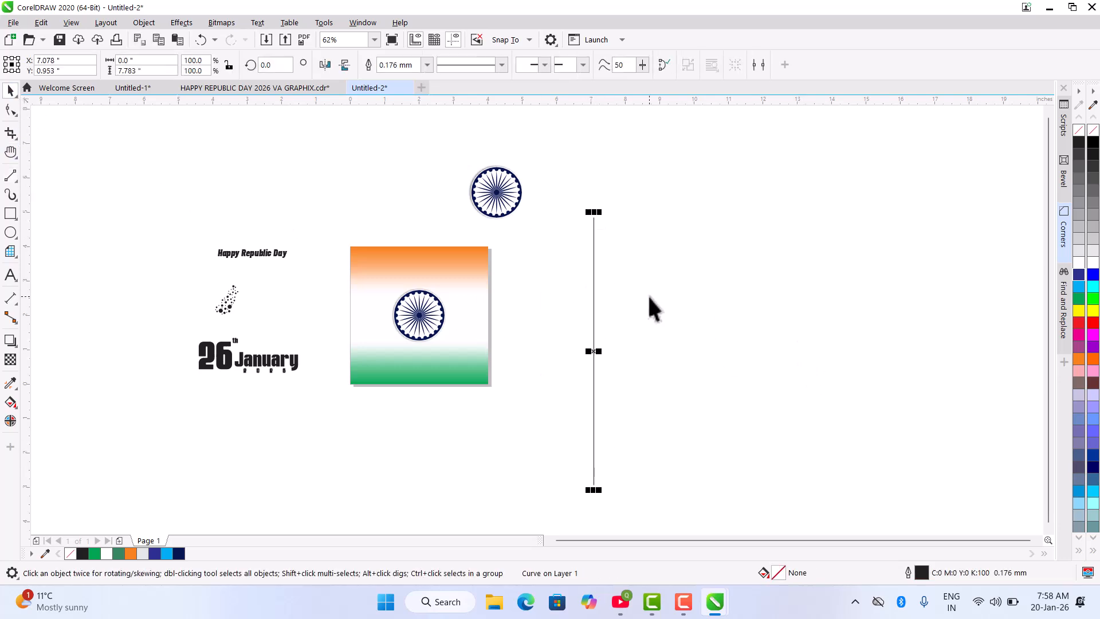
# Copy the vertical line about 1.29 inches to the right and repeat the copy to make three evenly spaced lines.
pyautogui.scroll(2, 633, 319)
pyautogui.moveTo(555, 310); pyautogui.dragTo(644, 329)
pyautogui.scroll(-2, 540, 314)
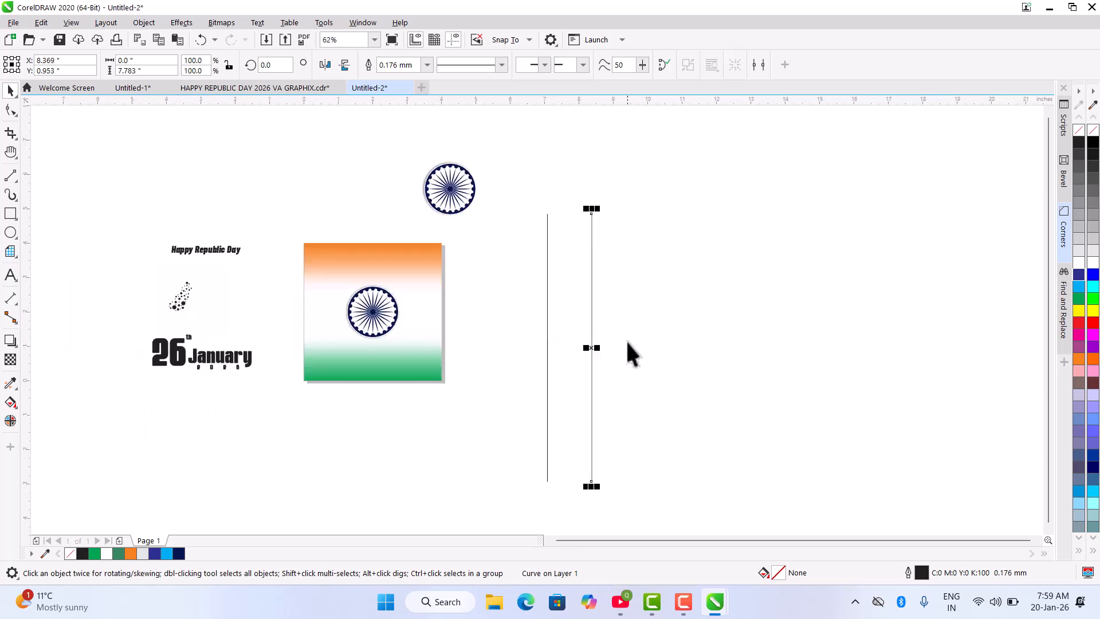
pyautogui.hotkey('ctrl', 'r')
pyautogui.click(756, 278)
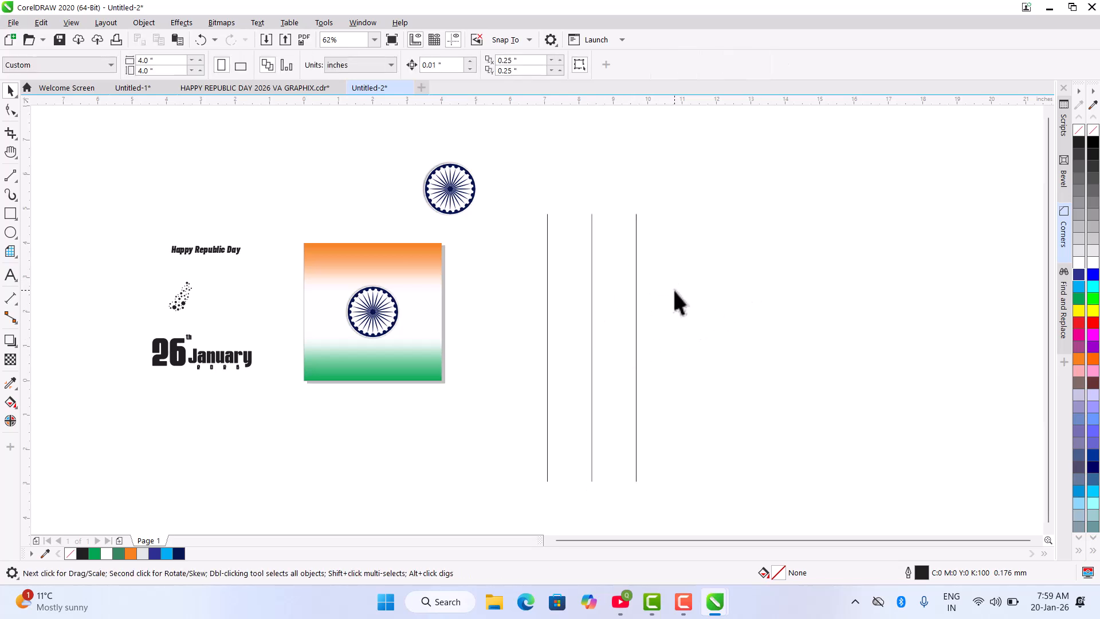
# Draw a horizontal line about 3.77 inches long across the upper part of the three vertical lines and center it on the middle one.
pyautogui.scroll(2, 674, 289)
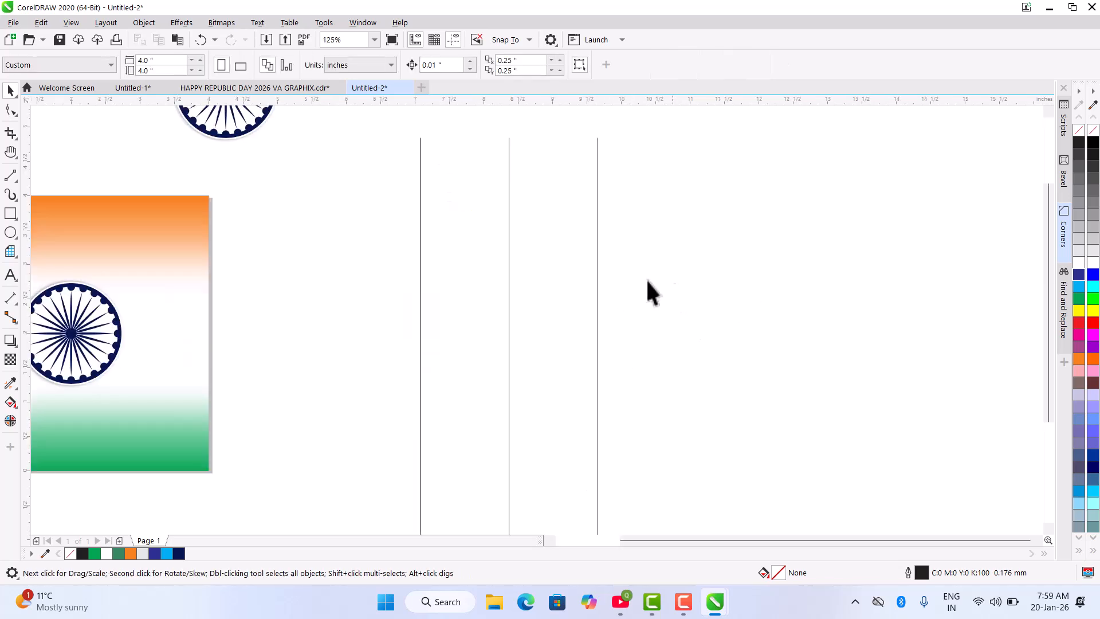
pyautogui.click(8, 178)
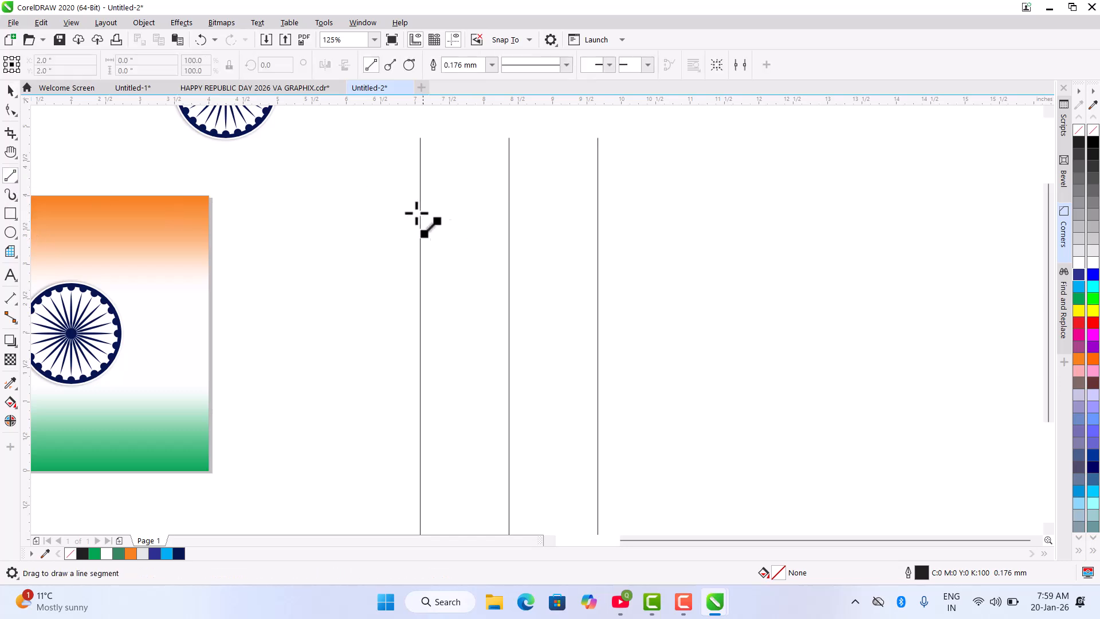
pyautogui.moveTo(387, 200); pyautogui.dragTo(653, 208)
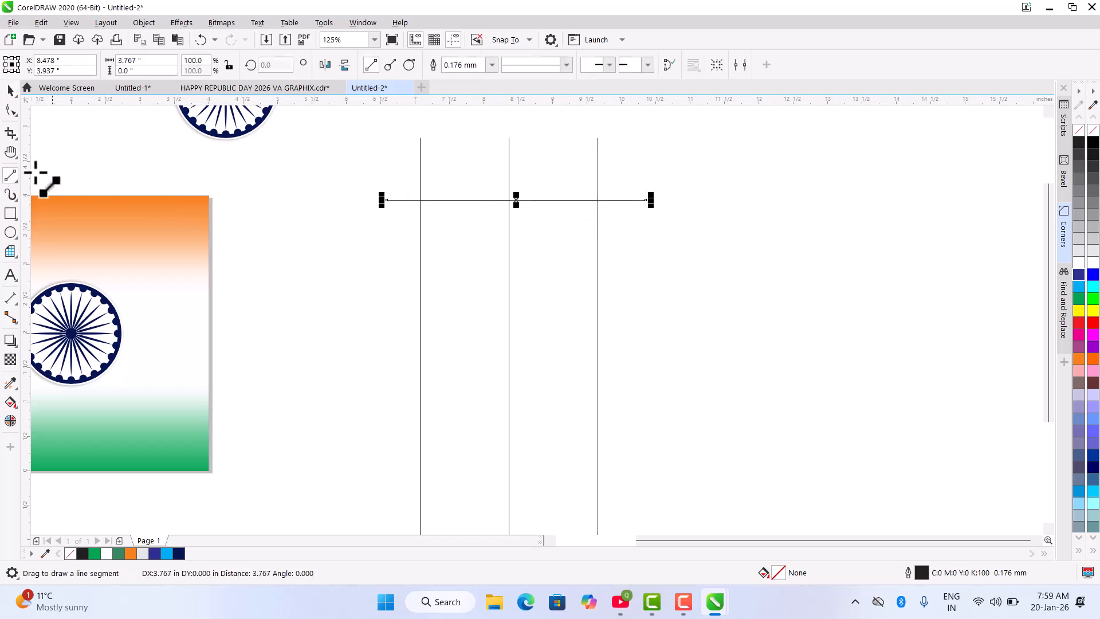
pyautogui.click(10, 90)
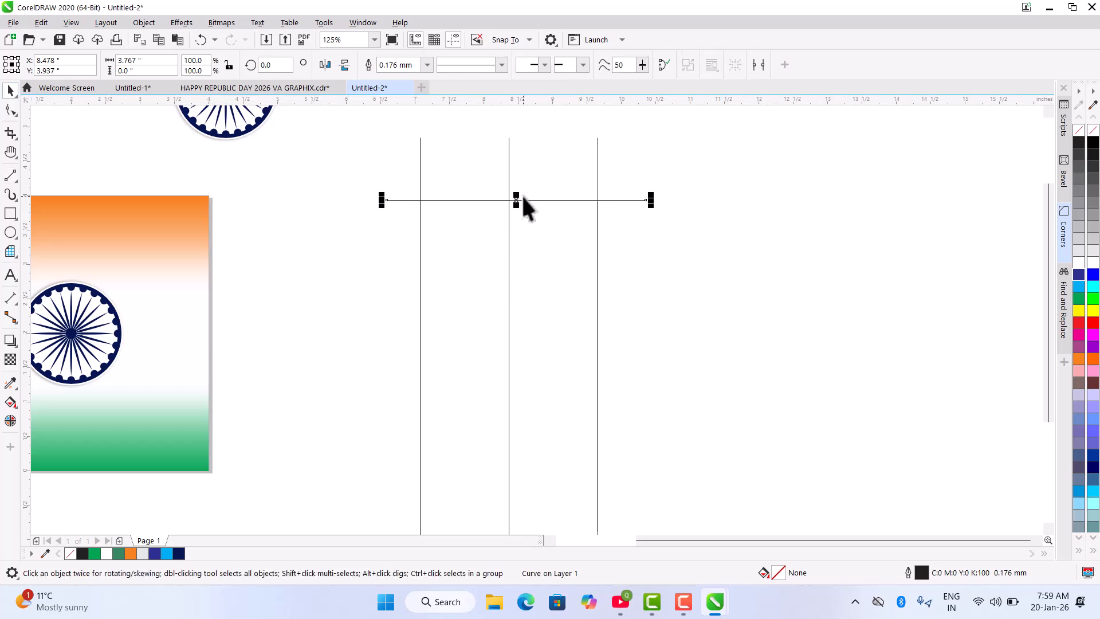
pyautogui.scroll(6, 516, 195)
pyautogui.moveTo(485, 221); pyautogui.dragTo(425, 226)
pyautogui.scroll(-6, 465, 247)
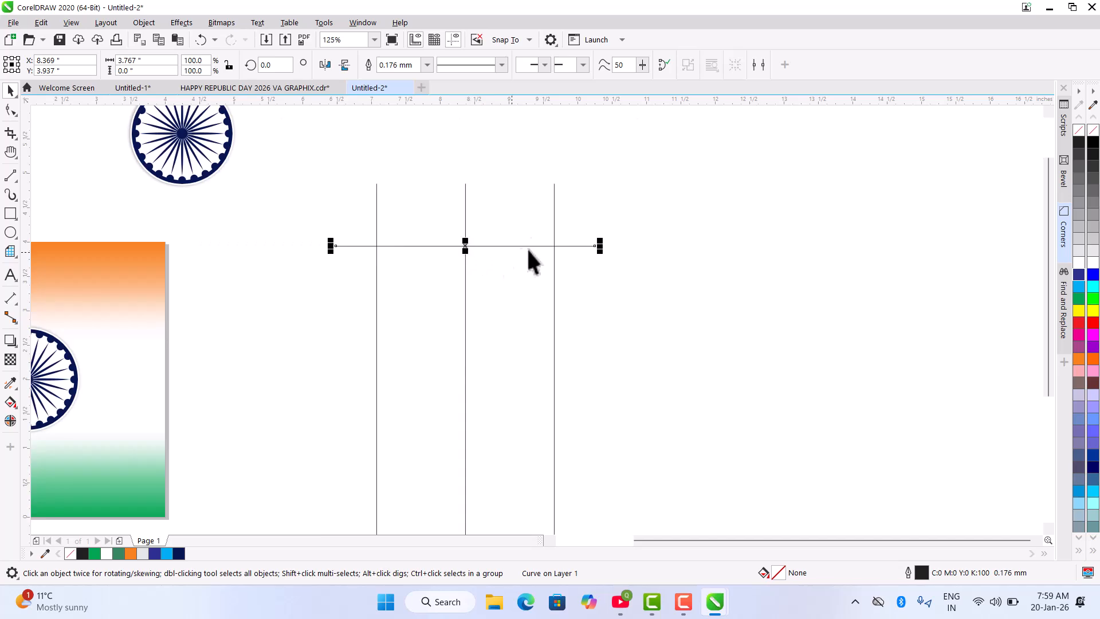
pyautogui.click(597, 150)
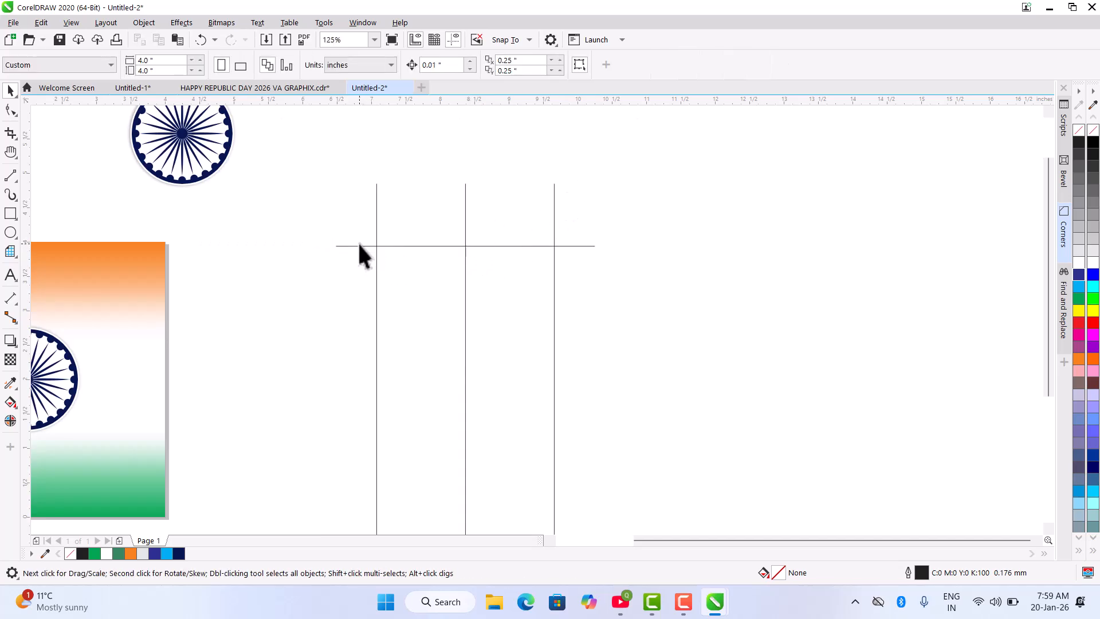
# Convert the horizontal line to a curve and add a node at its midpoint on the middle vertical line.
pyautogui.moveTo(687, 269); pyautogui.dragTo(689, 270)
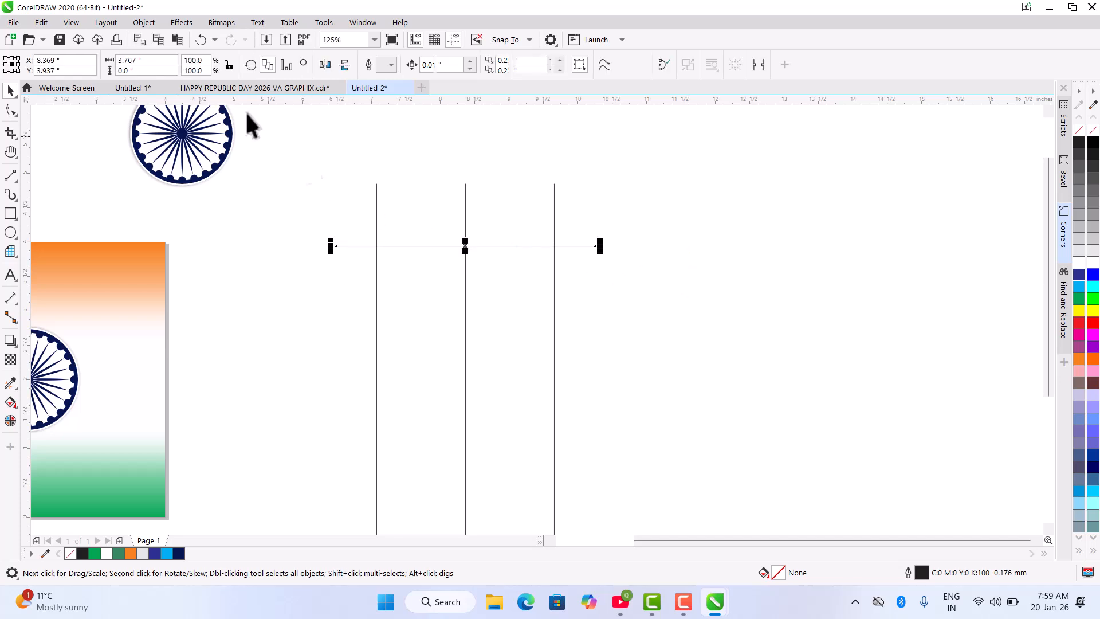
pyautogui.click(10, 111)
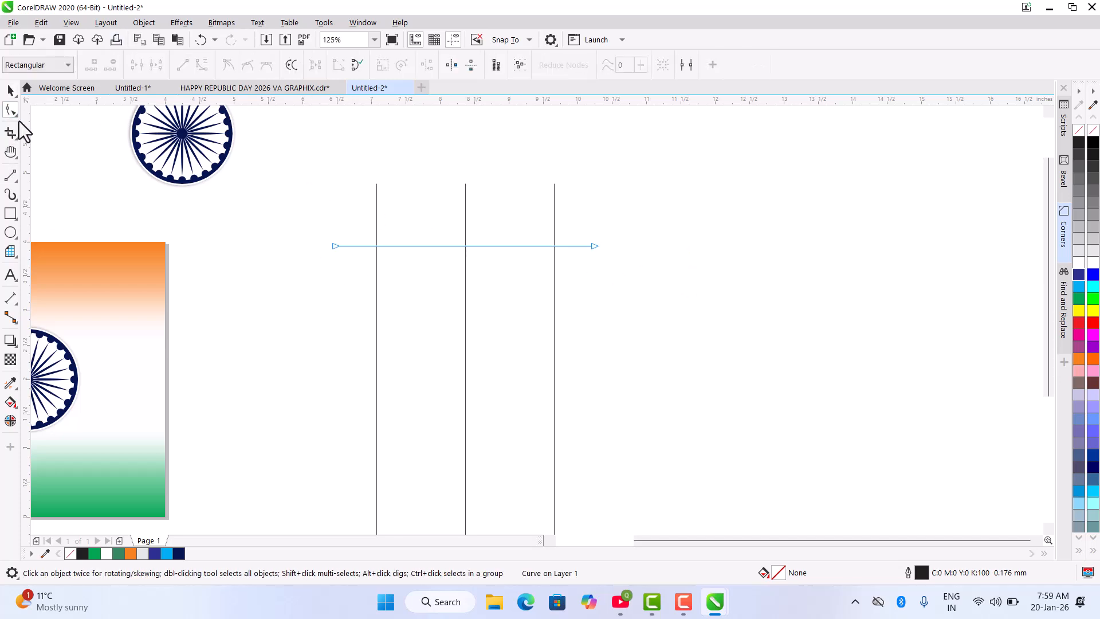
pyautogui.moveTo(365, 282); pyautogui.dragTo(330, 292)
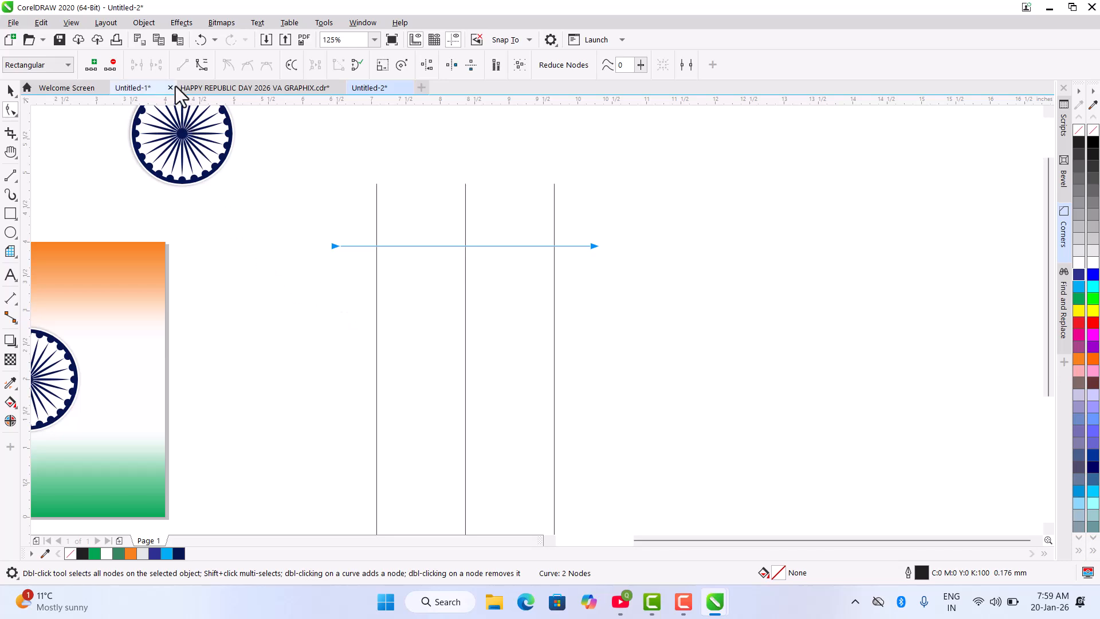
pyautogui.click(202, 66)
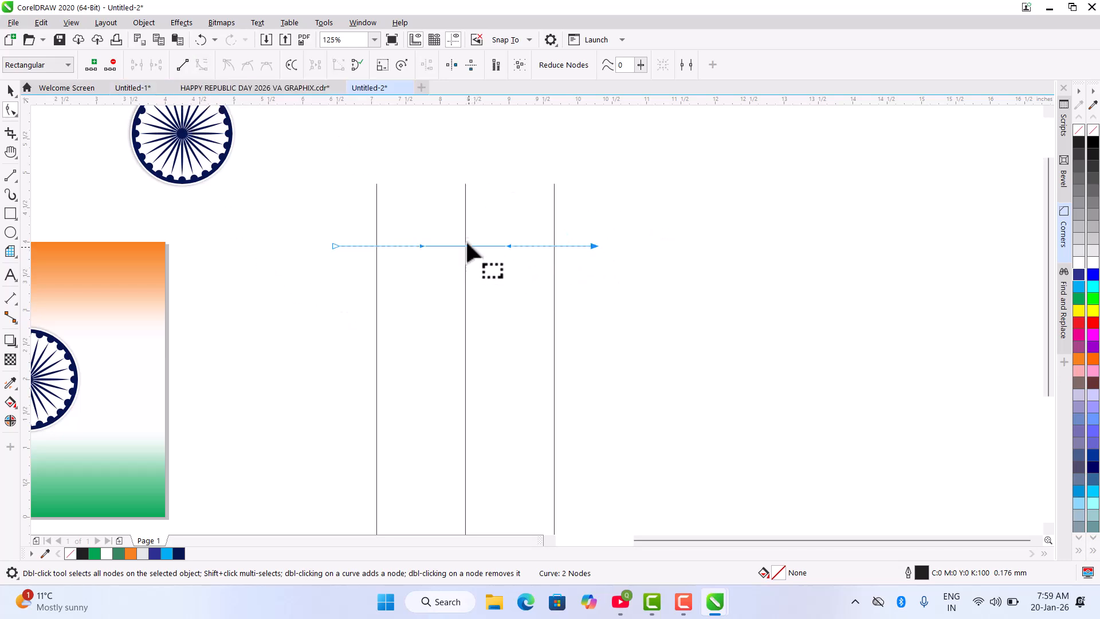
pyautogui.click(88, 73)
pyautogui.scroll(4, 463, 245)
pyautogui.scroll(-2, 426, 246)
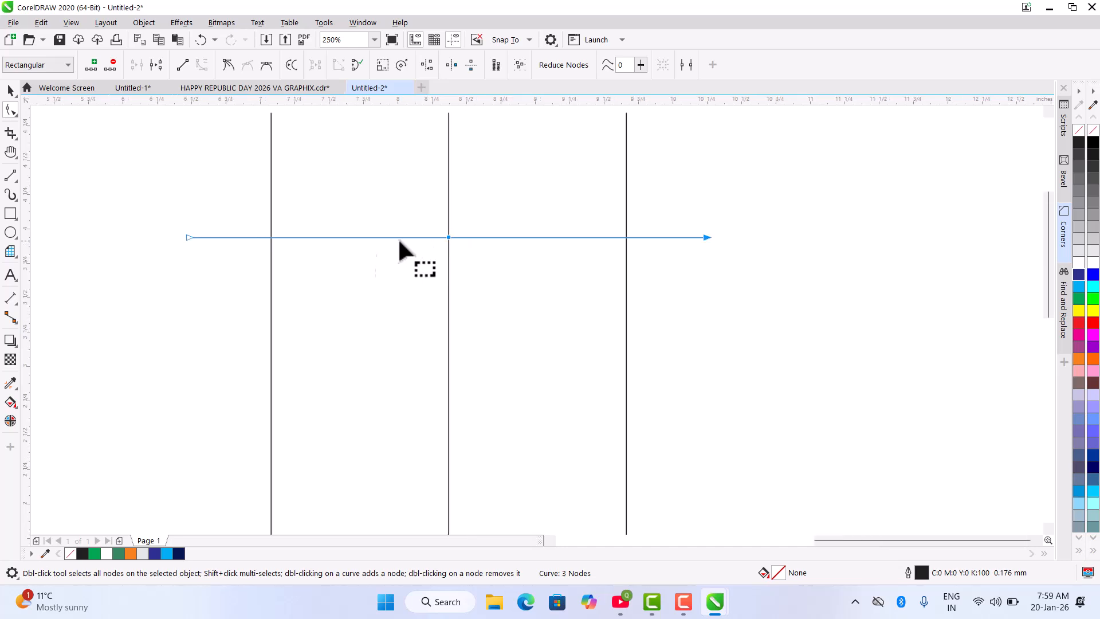
# Bend the left half of the curve upward to shape a smooth S-shaped wave about 0.55 inch tall through the middle node.
pyautogui.moveTo(768, 279); pyautogui.dragTo(768, 278)
pyautogui.moveTo(649, 274); pyautogui.dragTo(651, 273)
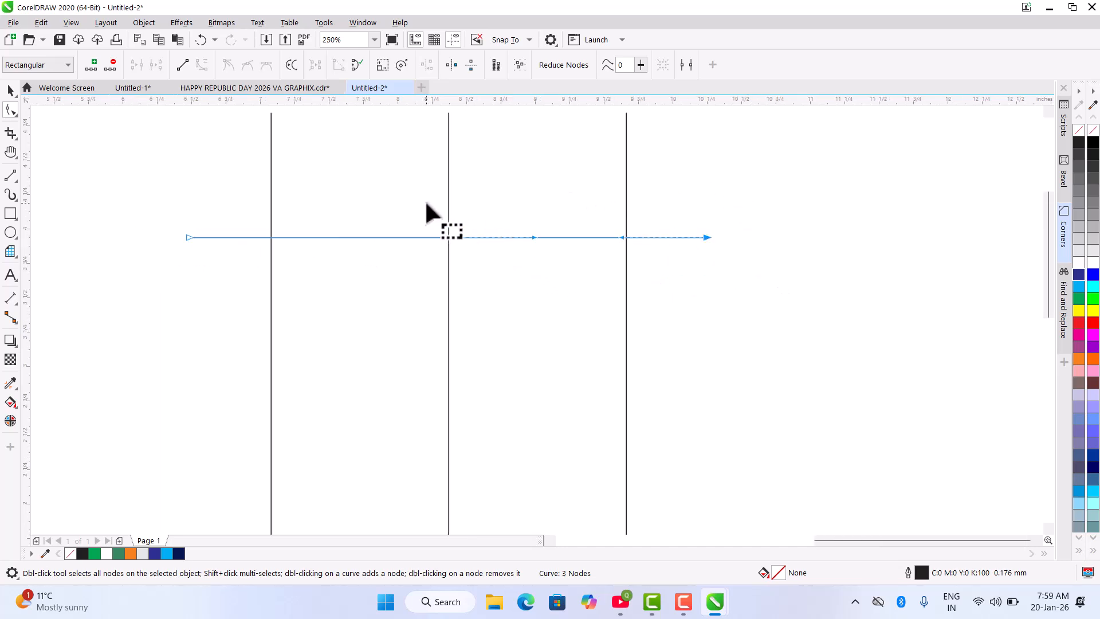
pyautogui.moveTo(178, 197); pyautogui.dragTo(251, 271)
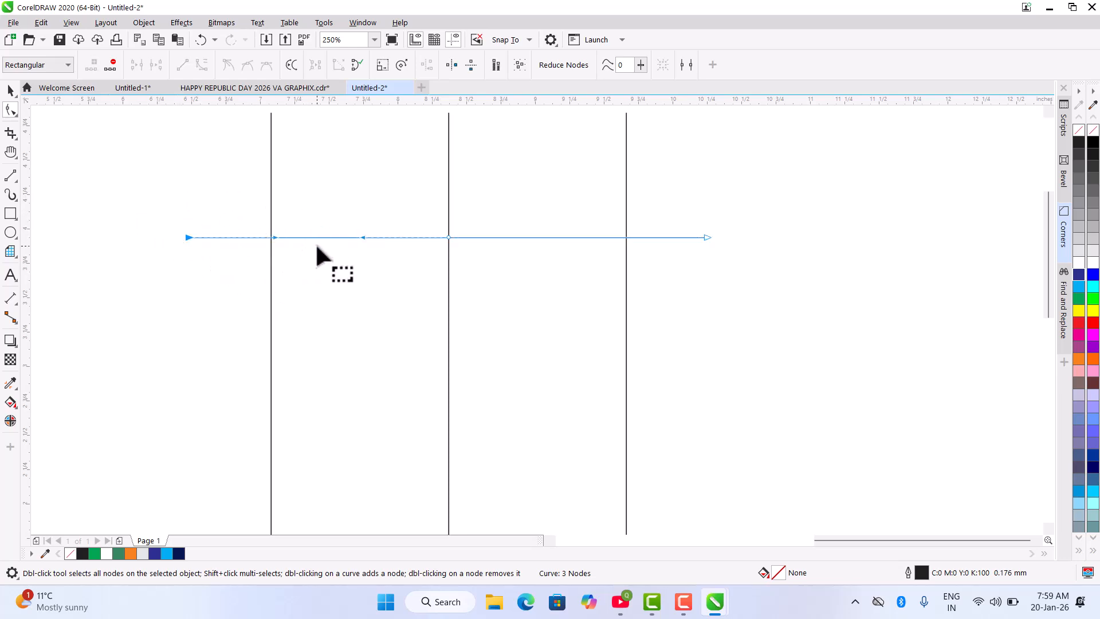
pyautogui.scroll(2, 318, 252)
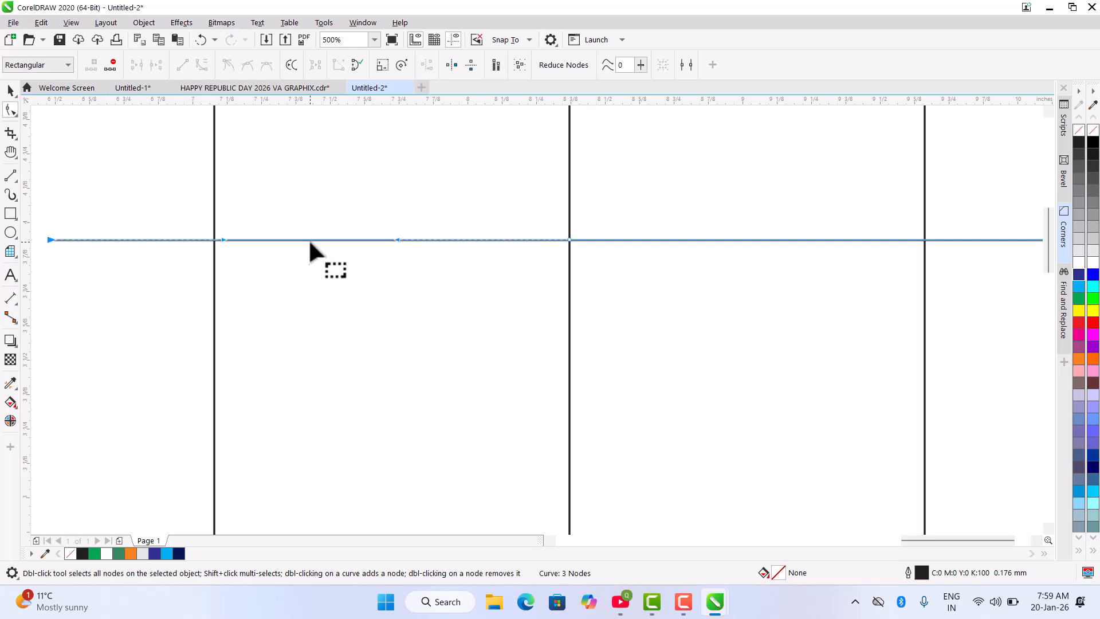
pyautogui.click(307, 237)
pyautogui.moveTo(307, 236); pyautogui.dragTo(328, 162)
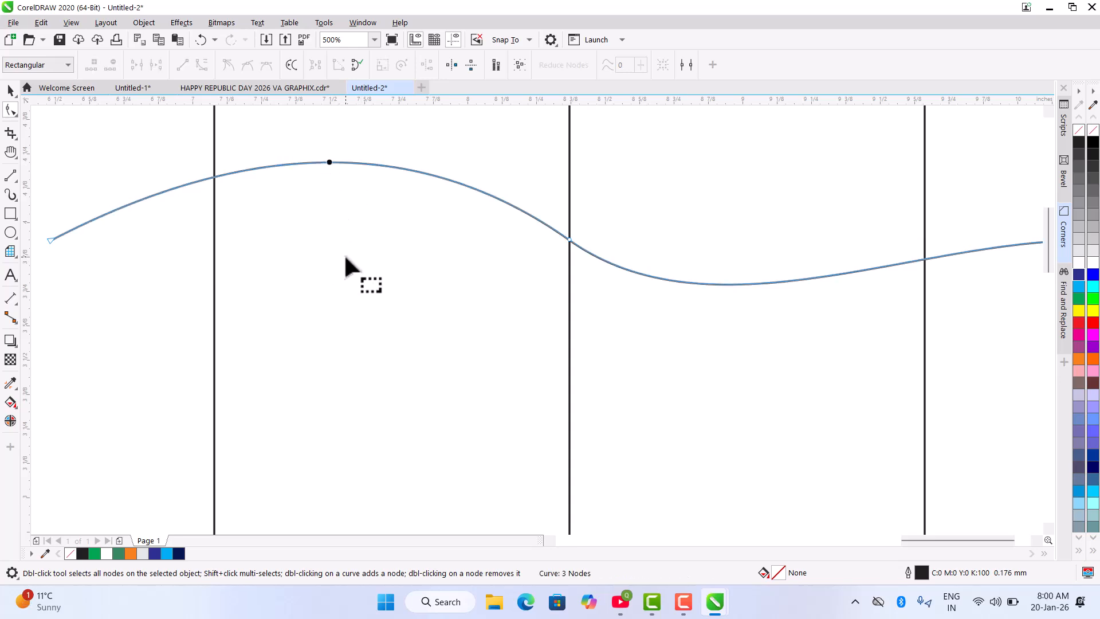
pyautogui.scroll(-2, 345, 254)
pyautogui.moveTo(558, 225); pyautogui.dragTo(487, 273)
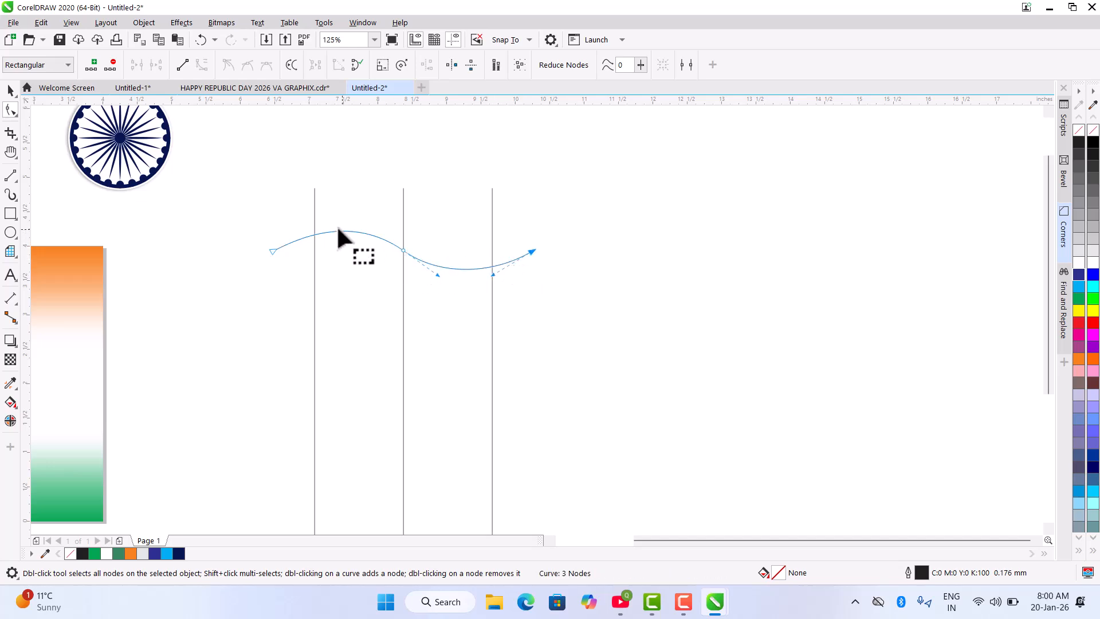
pyautogui.click(226, 217)
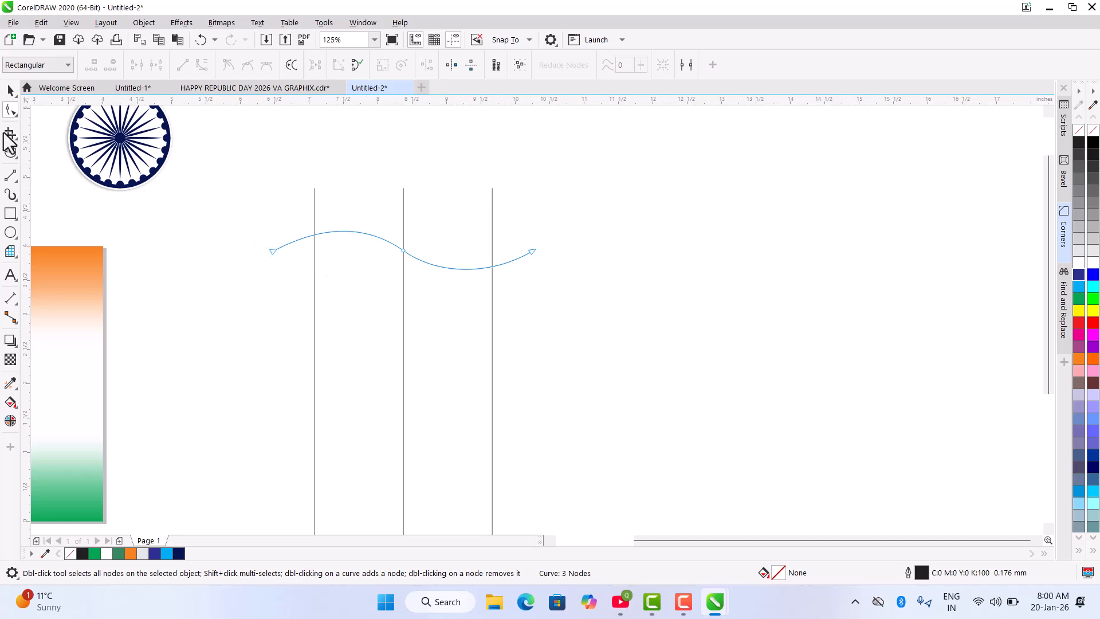
# Copy the wave about 0.55 inch straight down and repeat the copy twice to make four evenly spaced waves.
pyautogui.click(6, 87)
pyautogui.moveTo(411, 253); pyautogui.dragTo(410, 296)
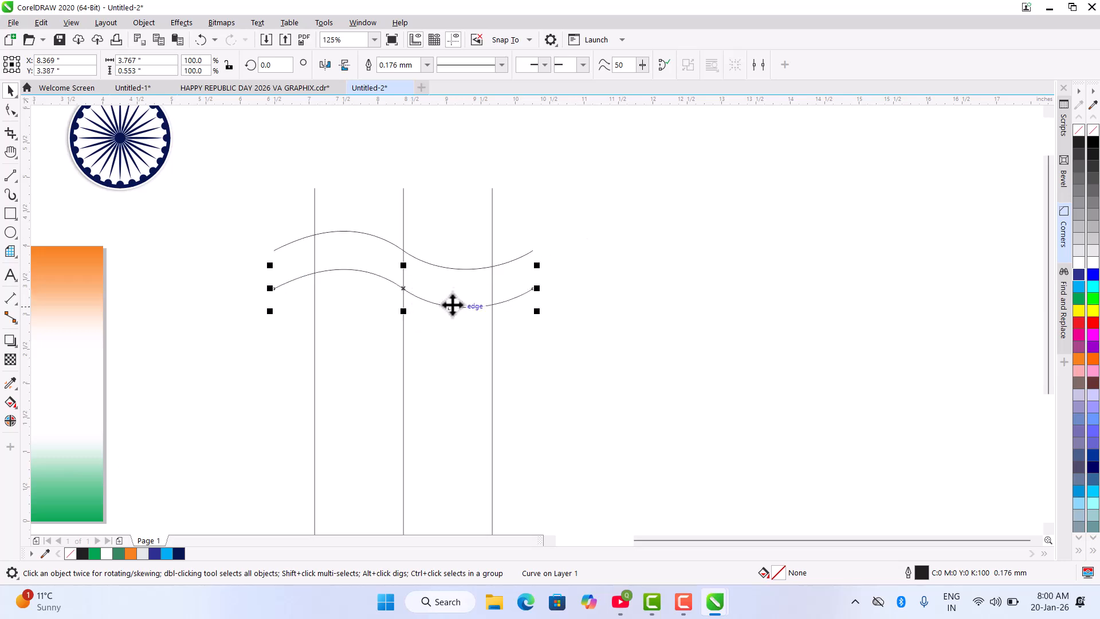
pyautogui.hotkey('ctrl', 'r')
pyautogui.hotkey('ctrl', 'r')
pyautogui.click(537, 213)
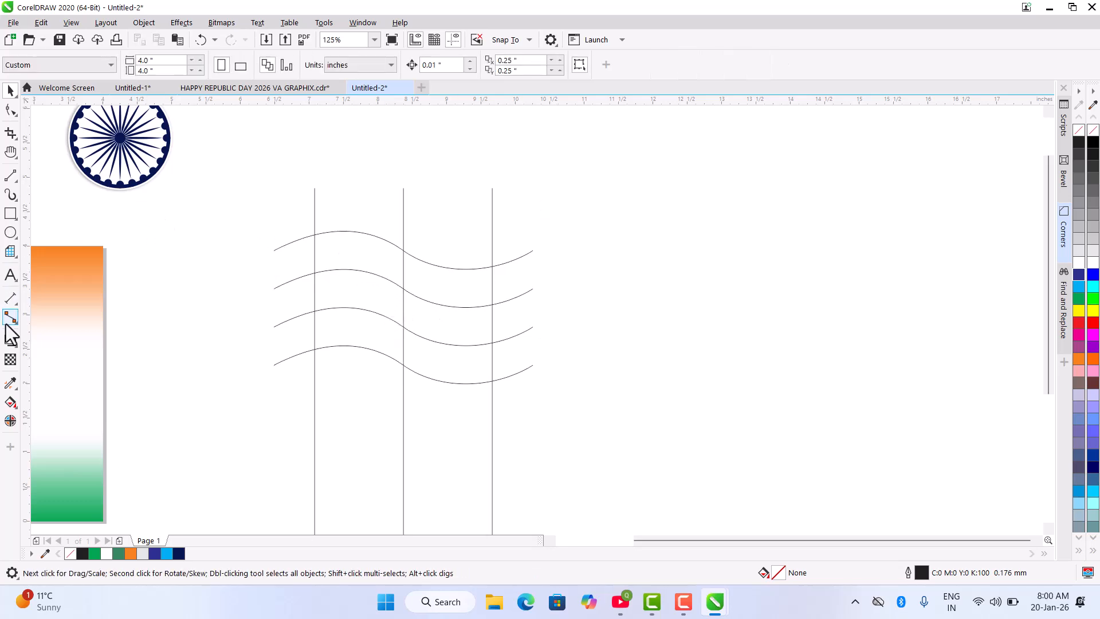
# Use Smart Fill to fill the six enclosed regions between the four waves and three vertical lines with blue-grey.
pyautogui.click(13, 405)
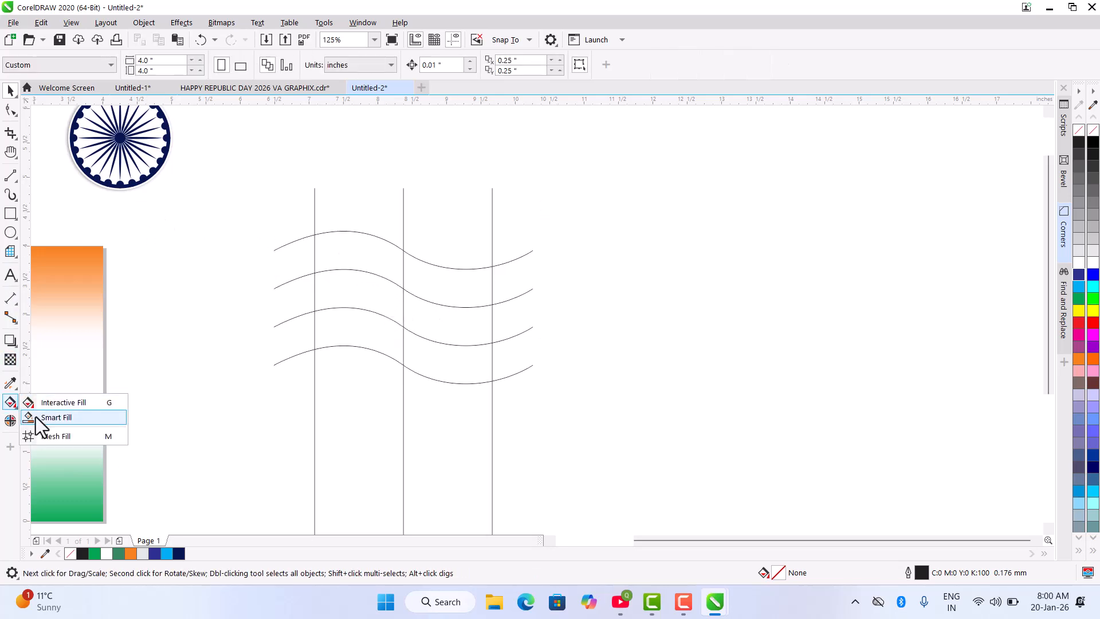
pyautogui.click(67, 414)
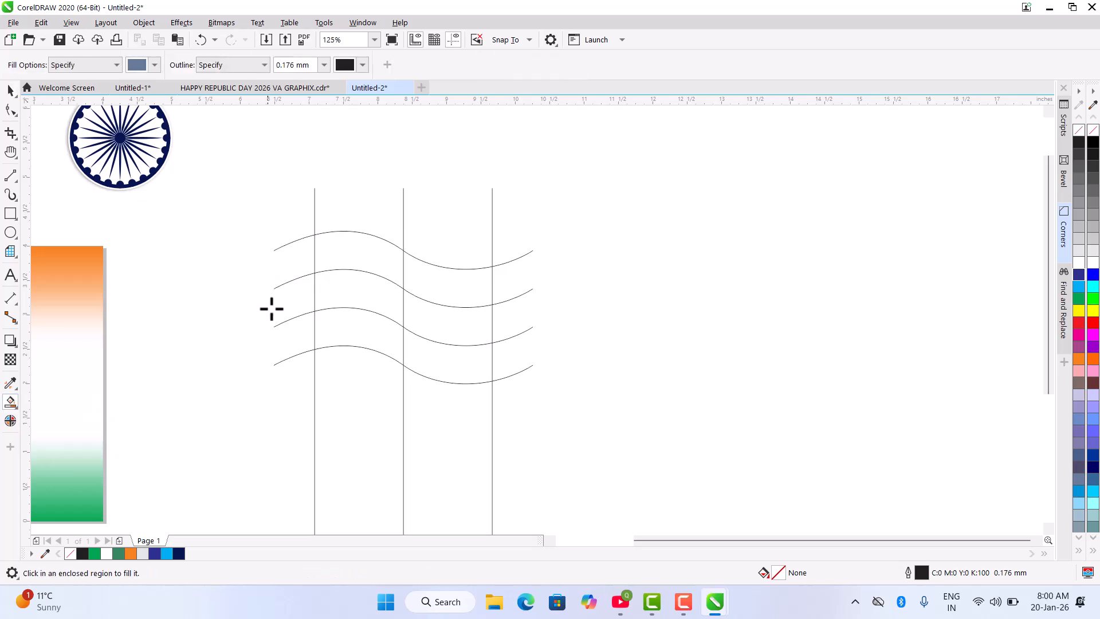
pyautogui.click(344, 248)
pyautogui.click(442, 266)
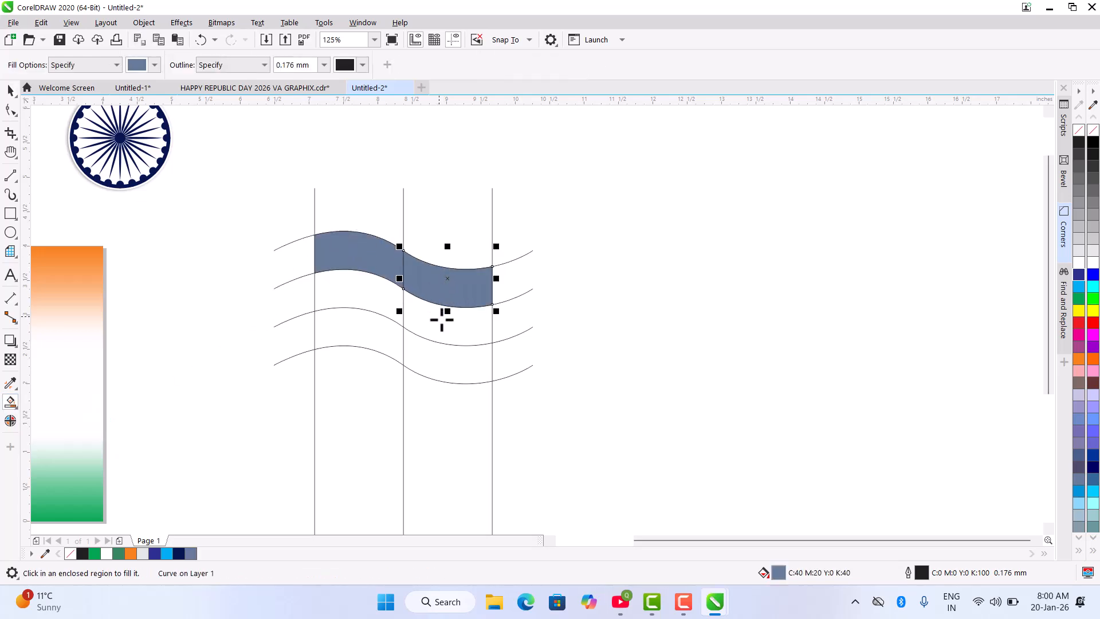
pyautogui.click(440, 314)
pyautogui.click(363, 302)
pyautogui.click(348, 324)
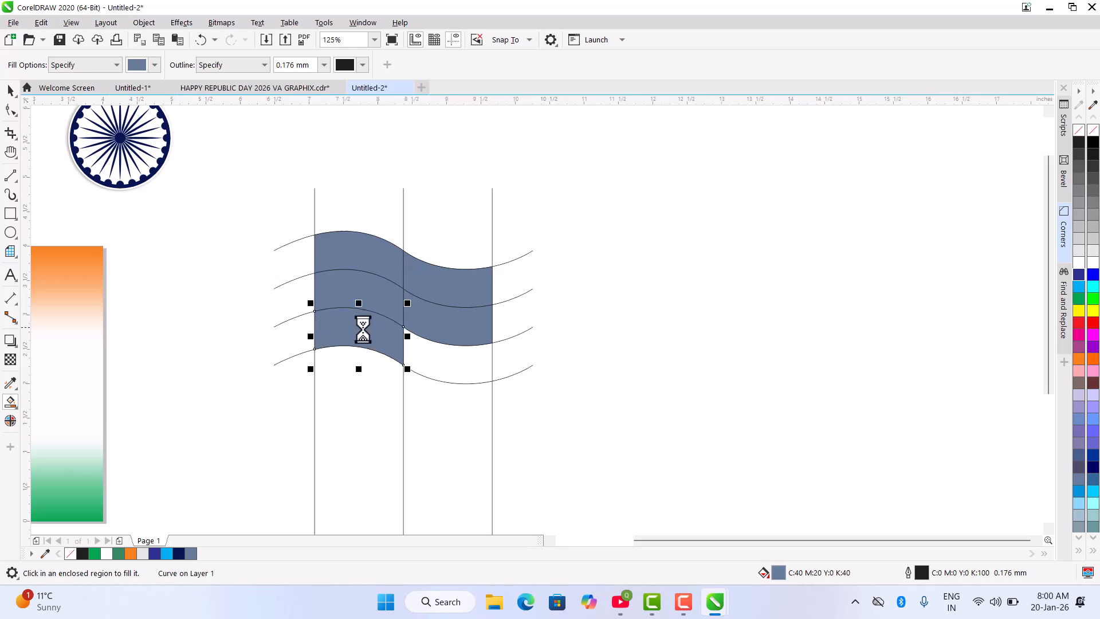
pyautogui.click(475, 362)
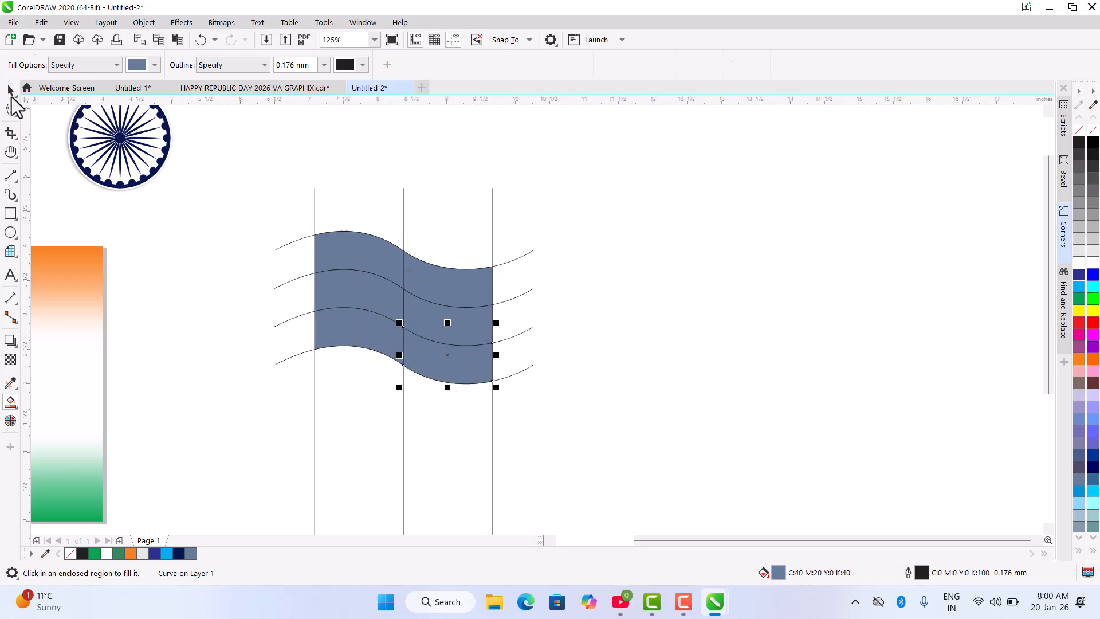
# Weld the two halves of each of the three wavy bands into a single shape per band.
pyautogui.click(10, 91)
pyautogui.click(507, 284)
pyautogui.click(472, 287)
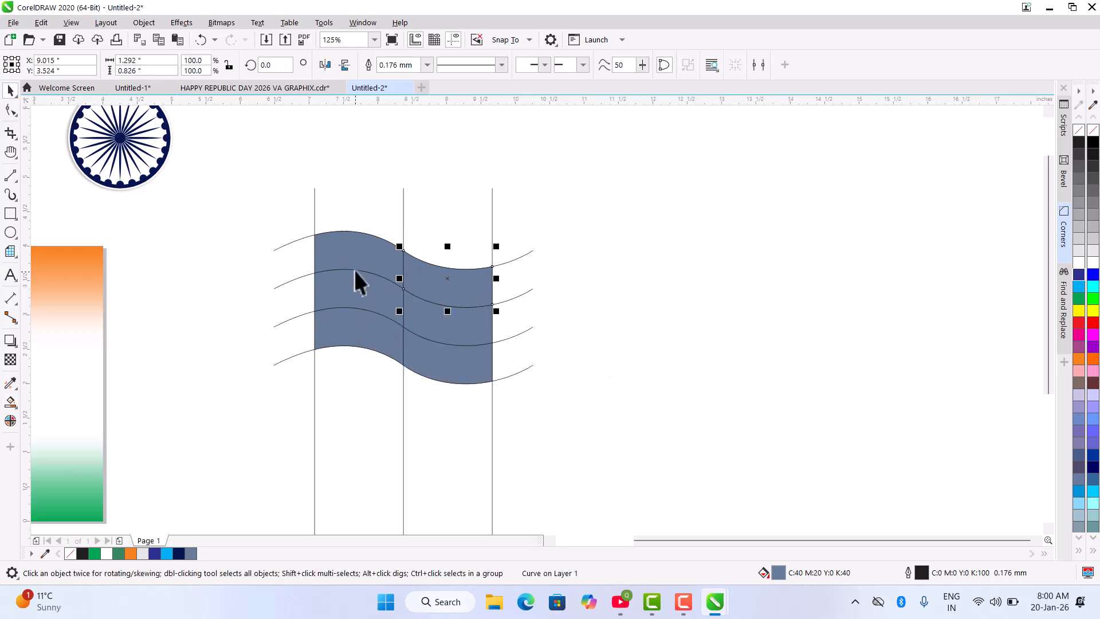
pyautogui.keyDown('shift'); pyautogui.click(357, 255); pyautogui.keyUp('shift')
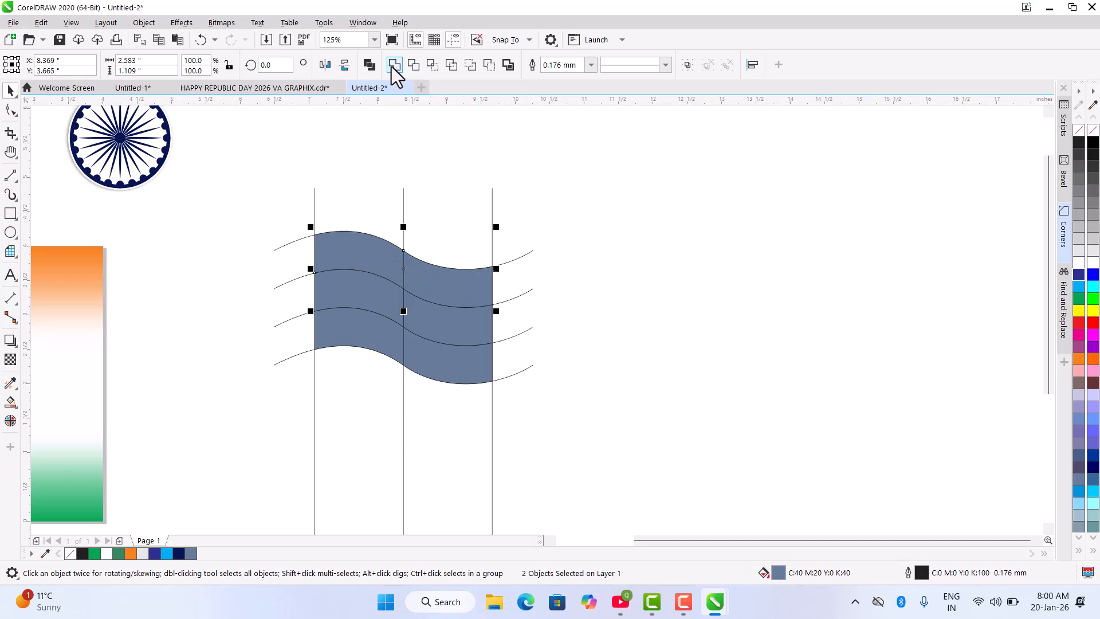
pyautogui.click(457, 323)
pyautogui.keyDown('shift'); pyautogui.click(376, 281); pyautogui.keyUp('shift')
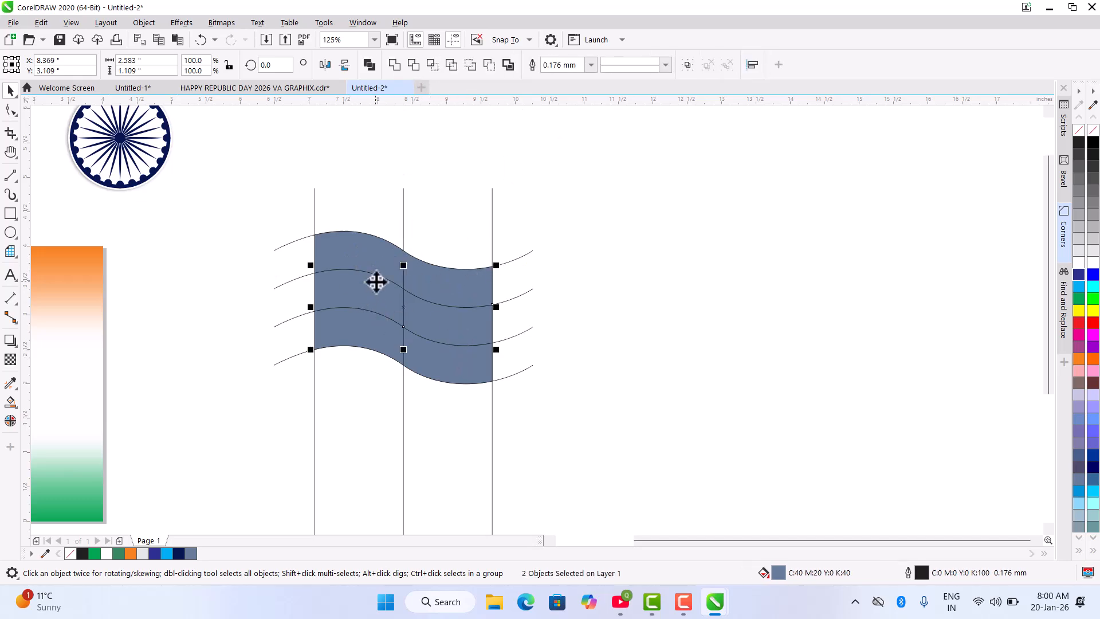
pyautogui.click(467, 319)
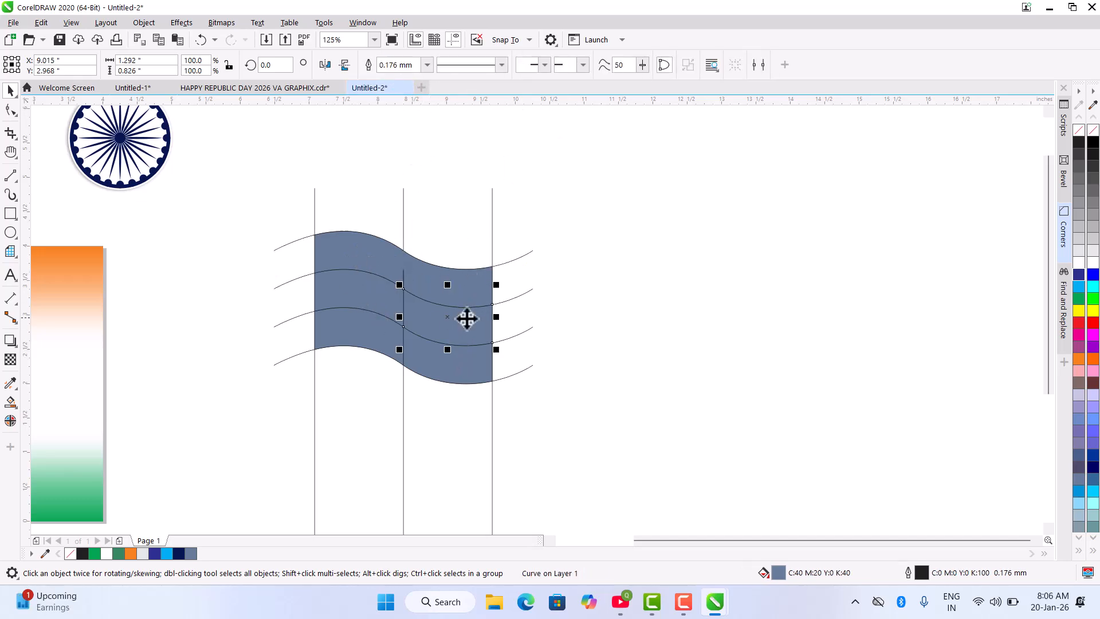
pyautogui.keyDown('shift'); pyautogui.click(375, 292); pyautogui.keyUp('shift')
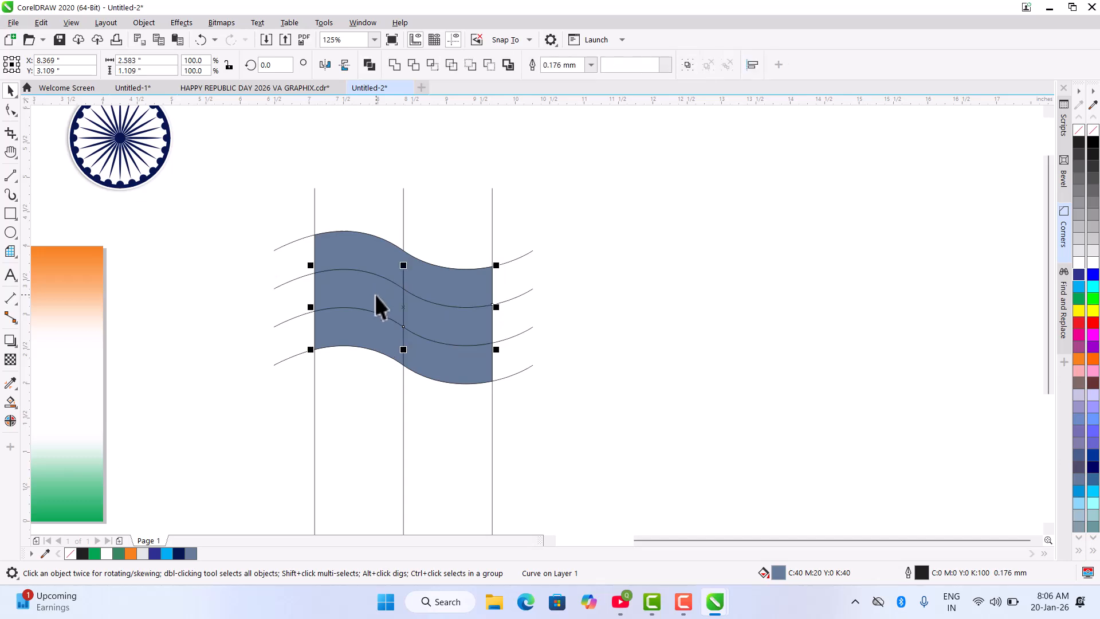
pyautogui.click(396, 65)
pyautogui.click(457, 369)
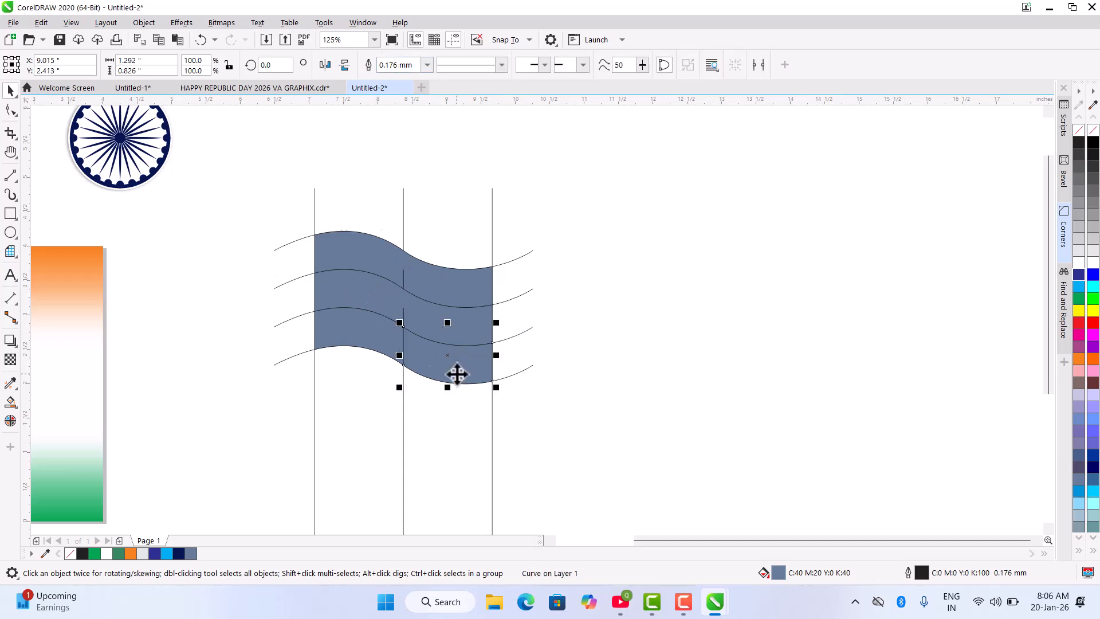
pyautogui.keyDown('shift'); pyautogui.click(354, 316); pyautogui.keyUp('shift')
pyautogui.click(395, 66)
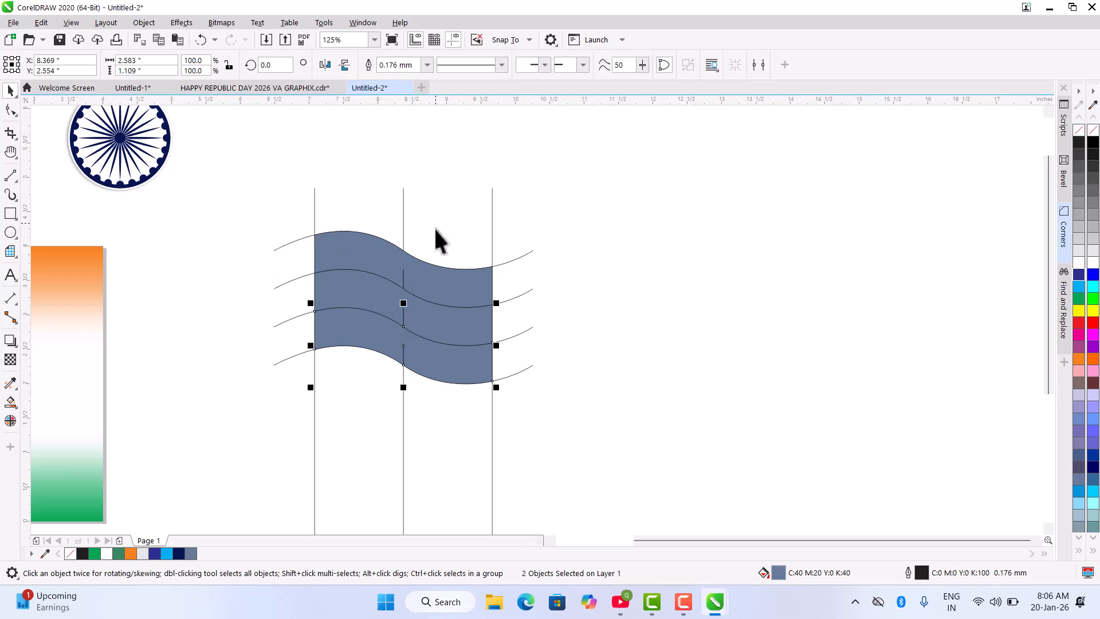
# Move the three welded bands together about 3.4 inches right, clear of the construction lines, and delete the waves and vertical lines.
pyautogui.keyDown('shift'); pyautogui.click(446, 318); pyautogui.keyUp('shift')
pyautogui.keyDown('shift'); pyautogui.click(445, 277); pyautogui.keyUp('shift')
pyautogui.moveTo(445, 277); pyautogui.dragTo(681, 308)
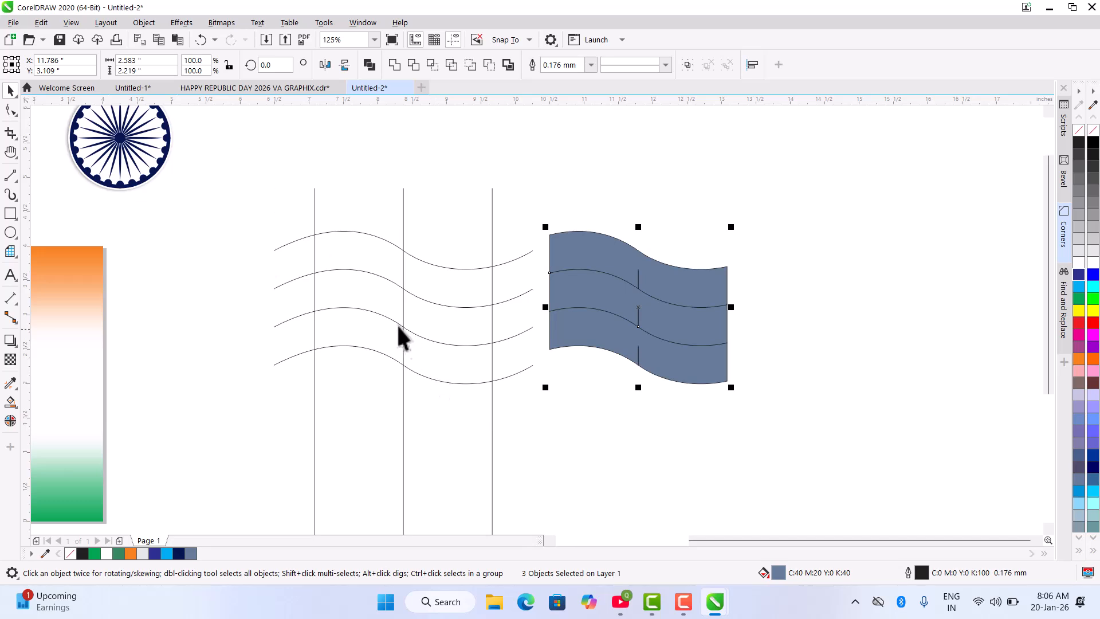
pyautogui.scroll(-2, 410, 335)
pyautogui.moveTo(349, 328); pyautogui.dragTo(467, 483)
pyautogui.press('Delete')
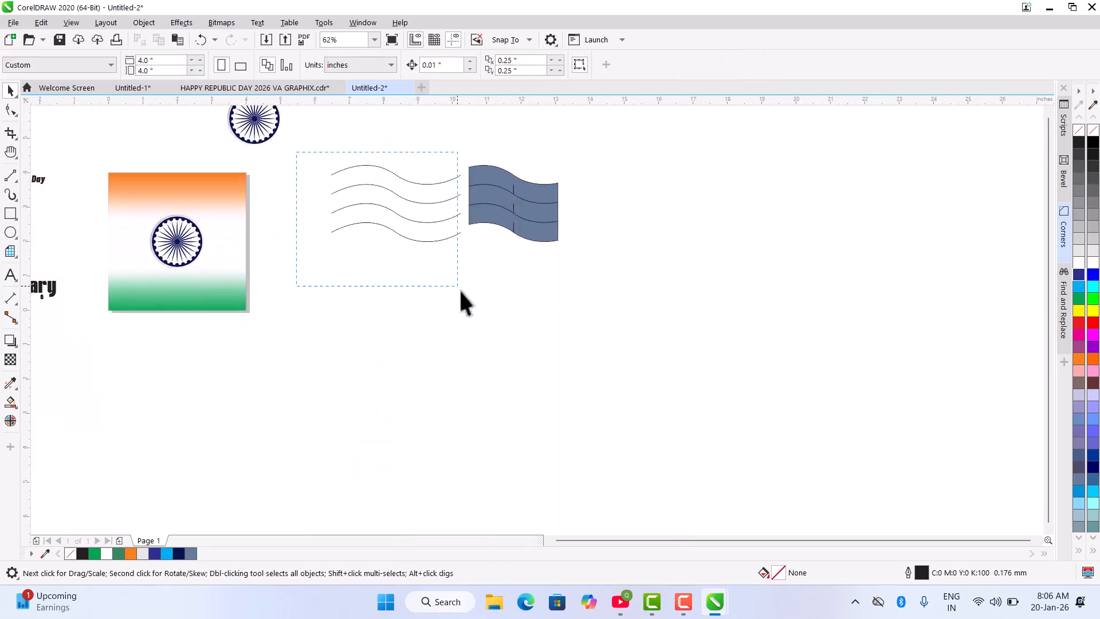
pyautogui.moveTo(513, 176); pyautogui.dragTo(402, 223)
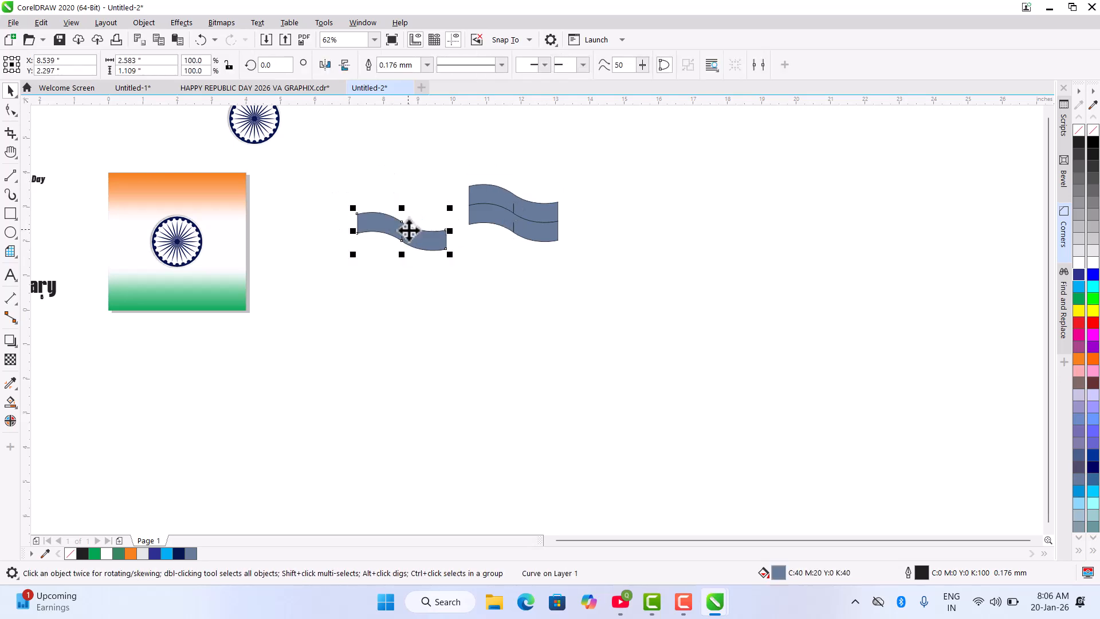
pyautogui.hotkey('ctrl', 'z')
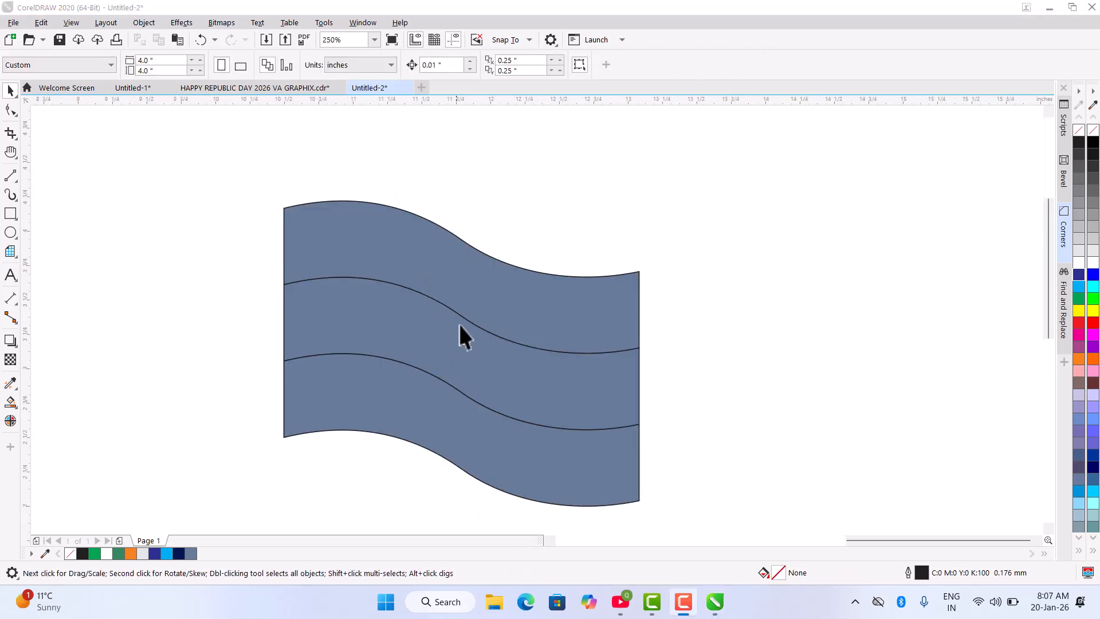
# Draw a thin vertical rectangle about 0.05 × 3.875 inches along the flag's left edge as its pole.
pyautogui.scroll(-3, 460, 325)
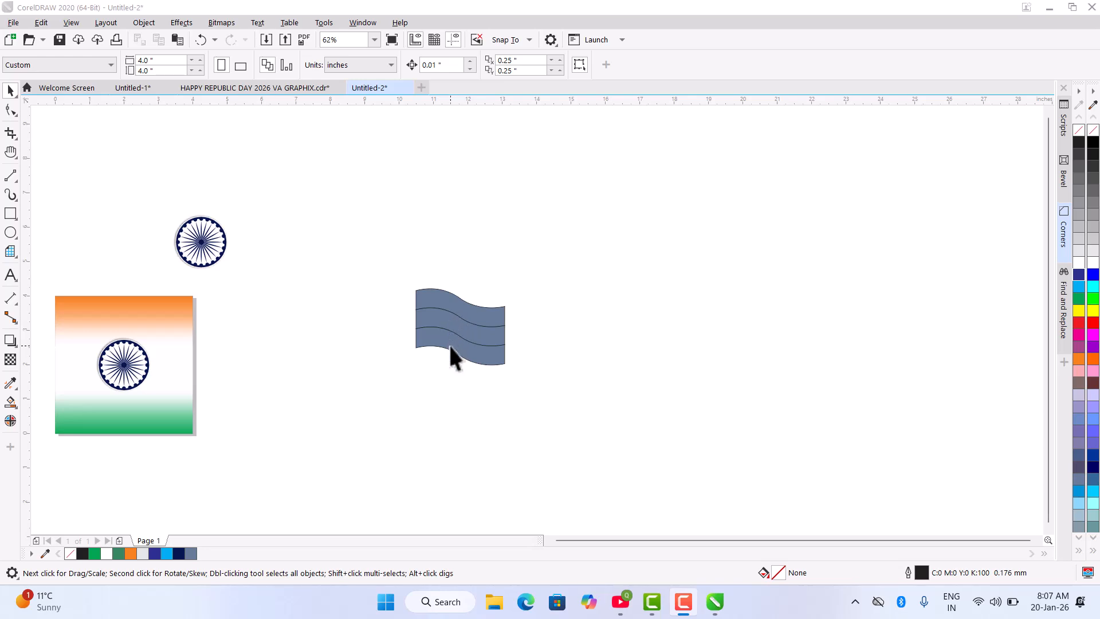
pyautogui.scroll(2, 449, 344)
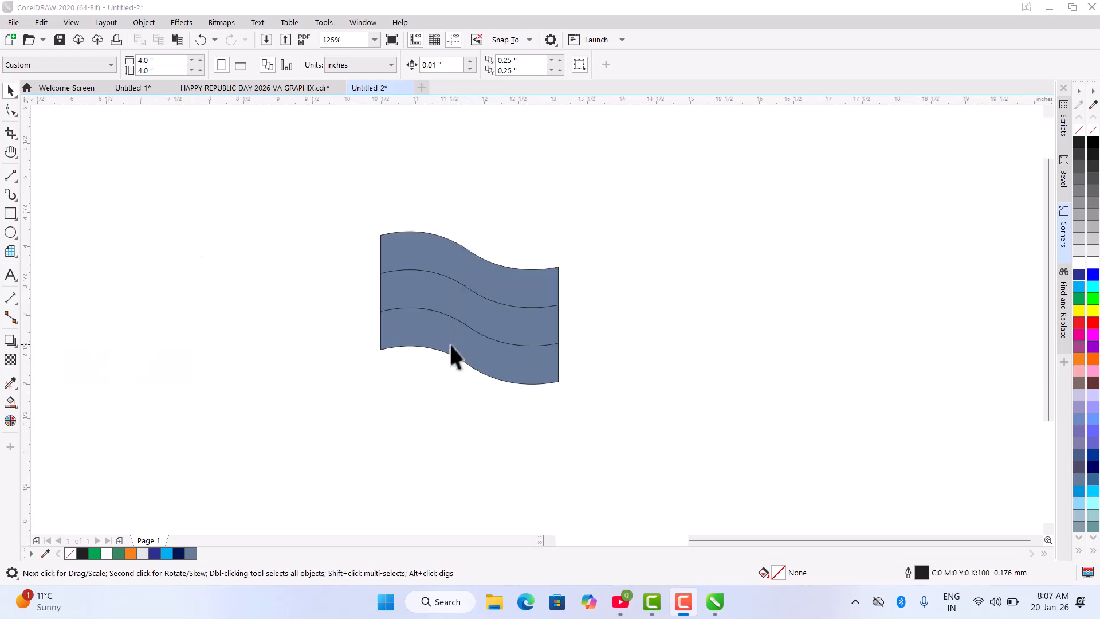
pyautogui.click(14, 213)
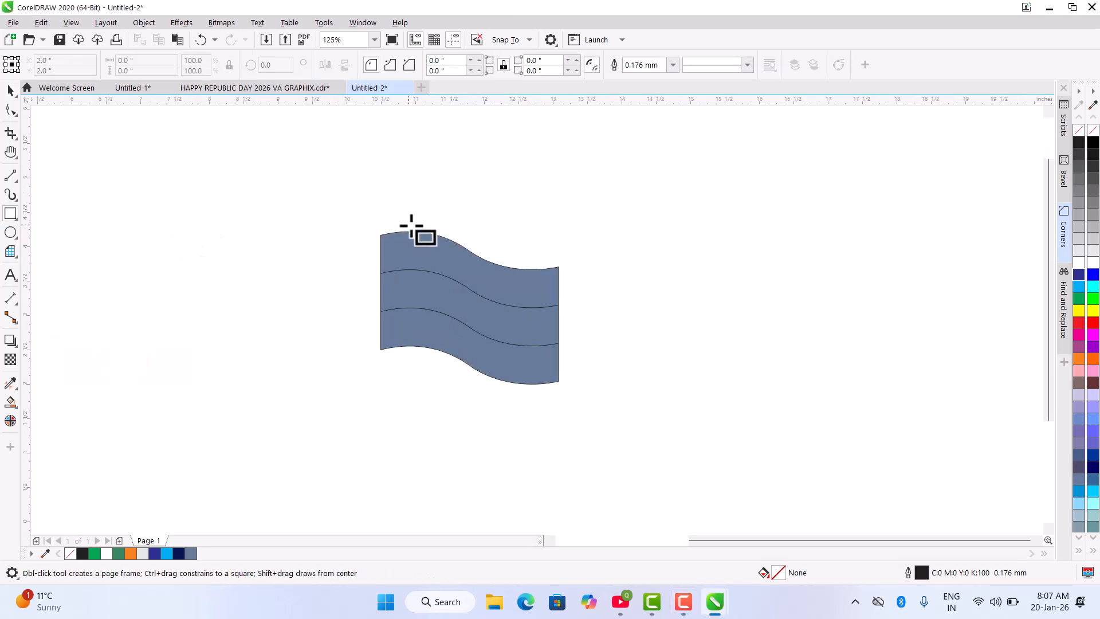
pyautogui.moveTo(381, 235); pyautogui.dragTo(378, 503)
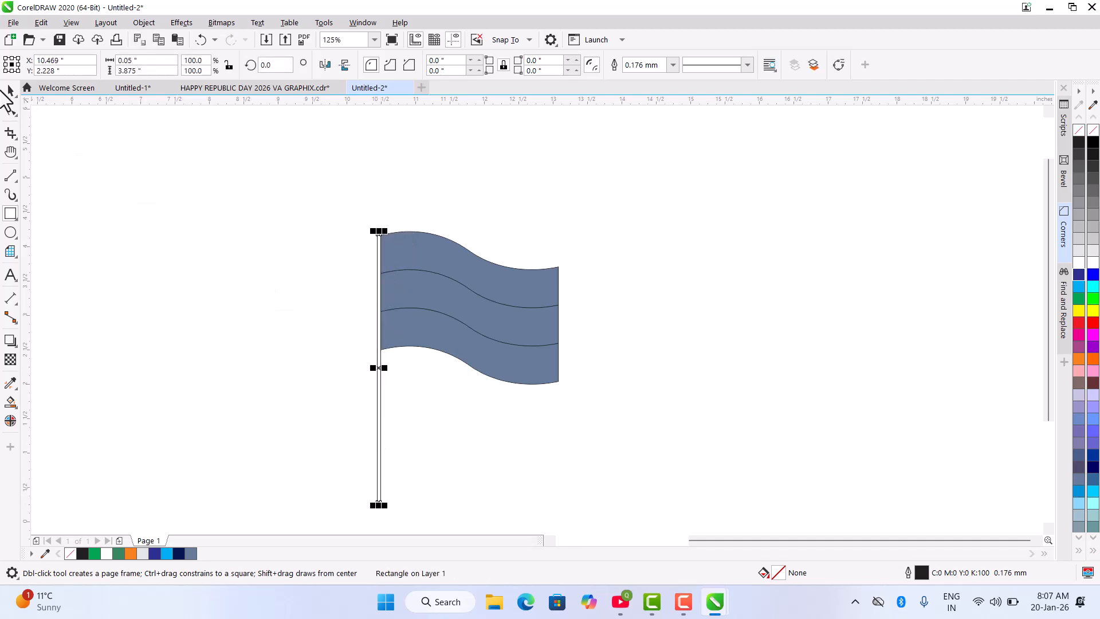
# Apply a linear fountain fill from black to white horizontally across the width of the flagpole.
pyautogui.scroll(-4, 452, 241)
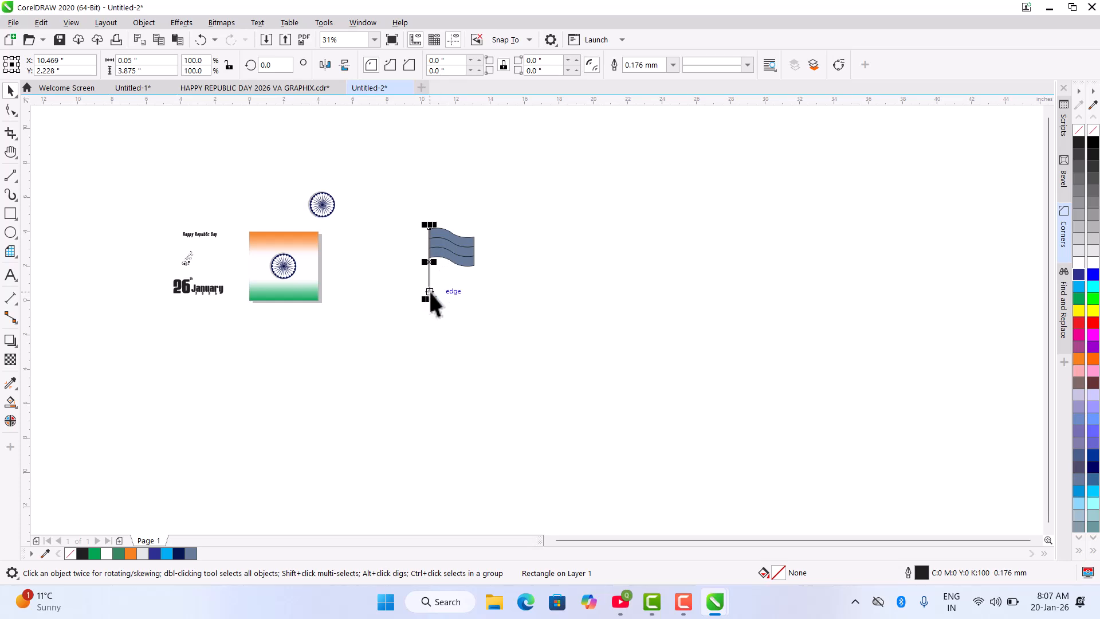
pyautogui.scroll(8, 429, 290)
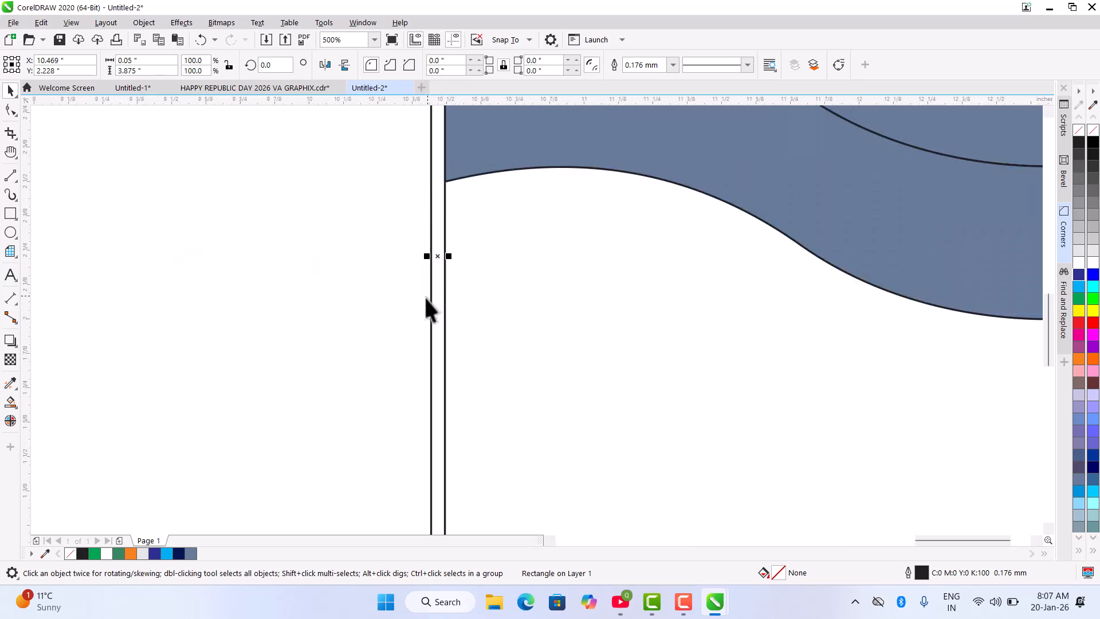
pyautogui.press('g')
pyautogui.scroll(4, 437, 253)
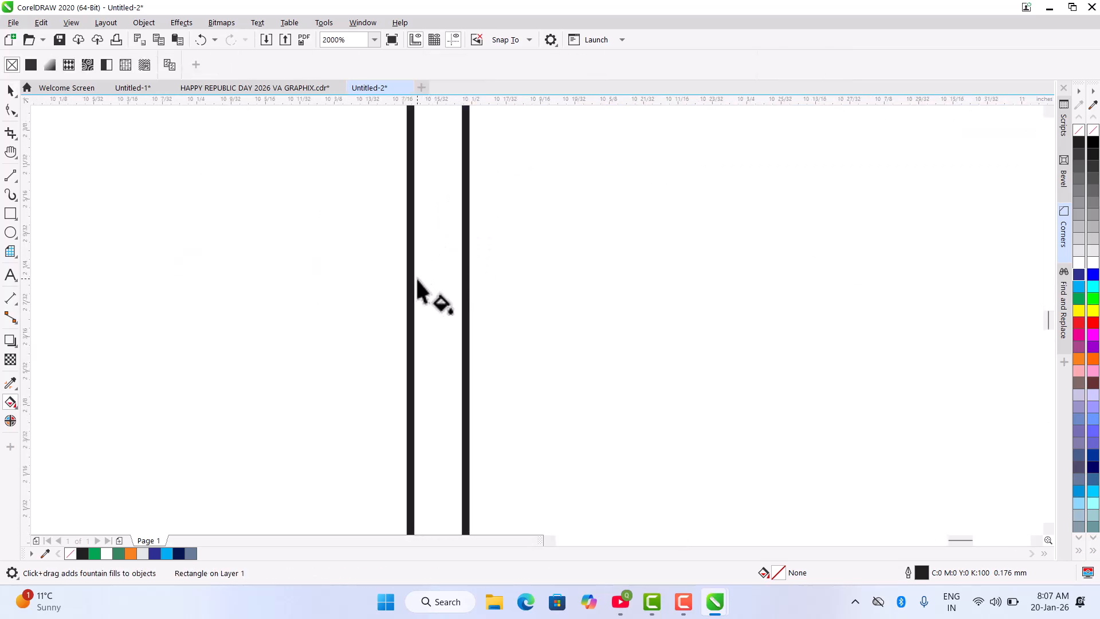
pyautogui.moveTo(410, 277); pyautogui.dragTo(465, 277)
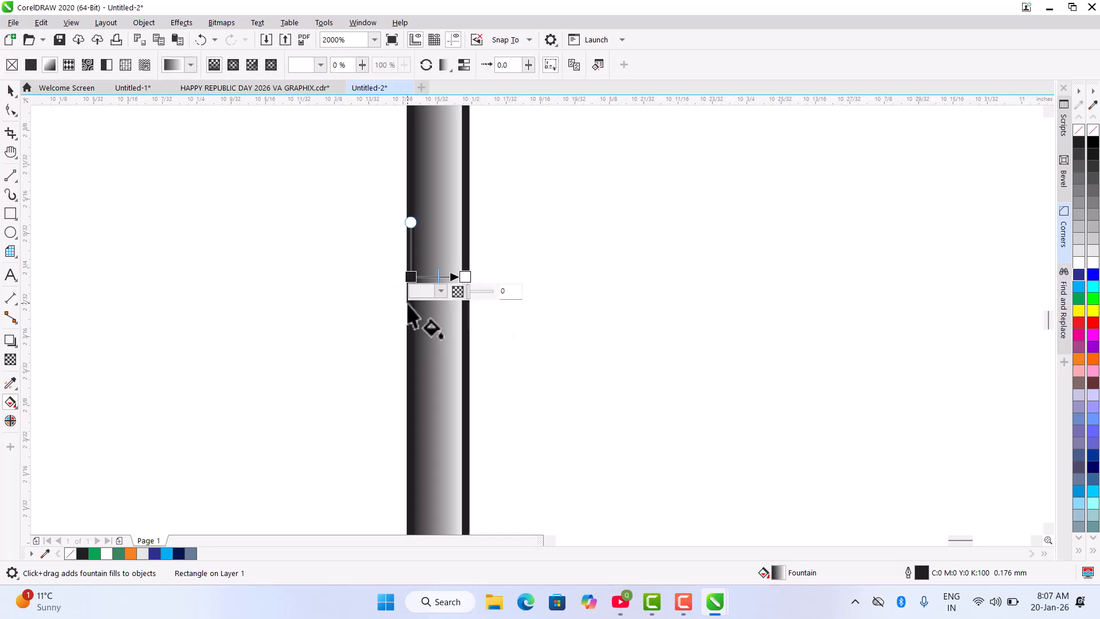
# Add a mid-grey color node at 47% of the pole's gradient and set its starting node to light grey.
pyautogui.scroll(4, 439, 278)
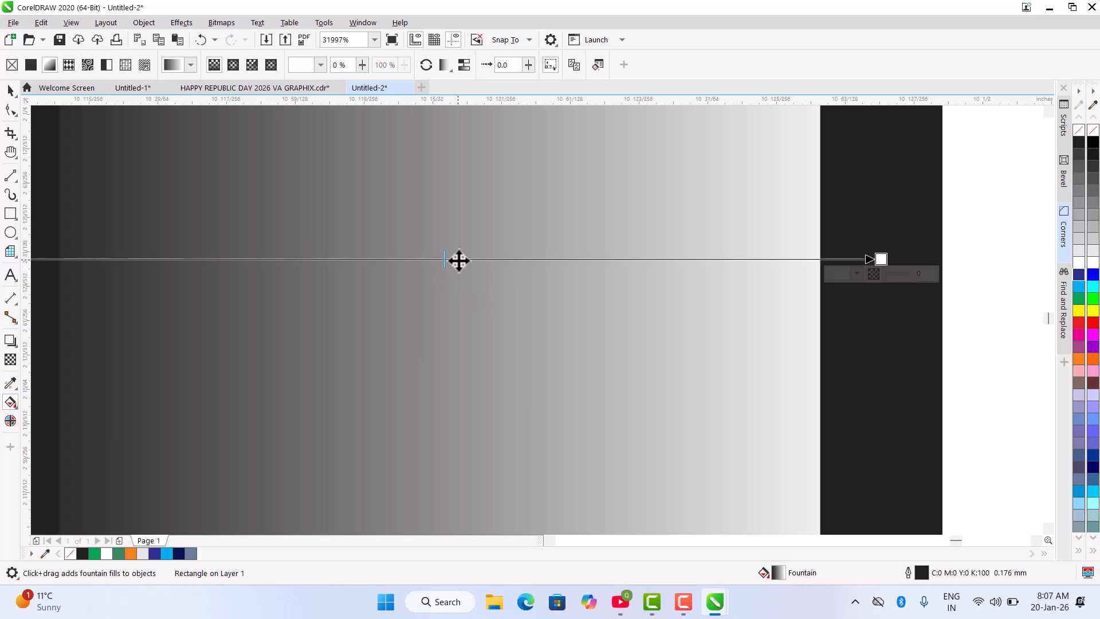
pyautogui.doubleClick(452, 259)
pyautogui.moveTo(446, 259); pyautogui.dragTo(412, 260)
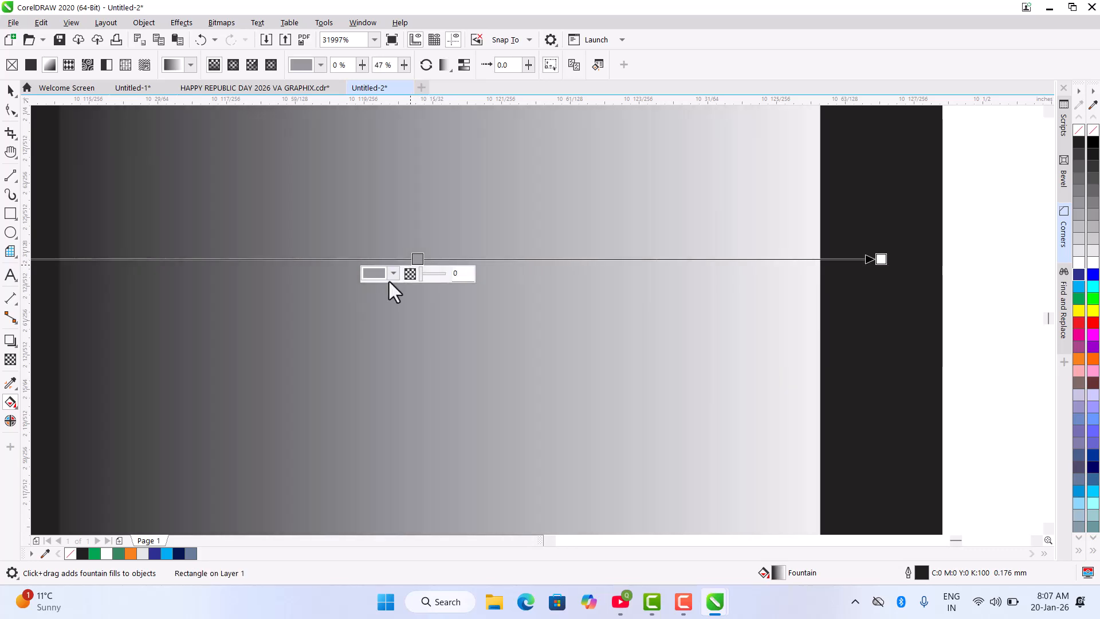
pyautogui.scroll(-1, 431, 287)
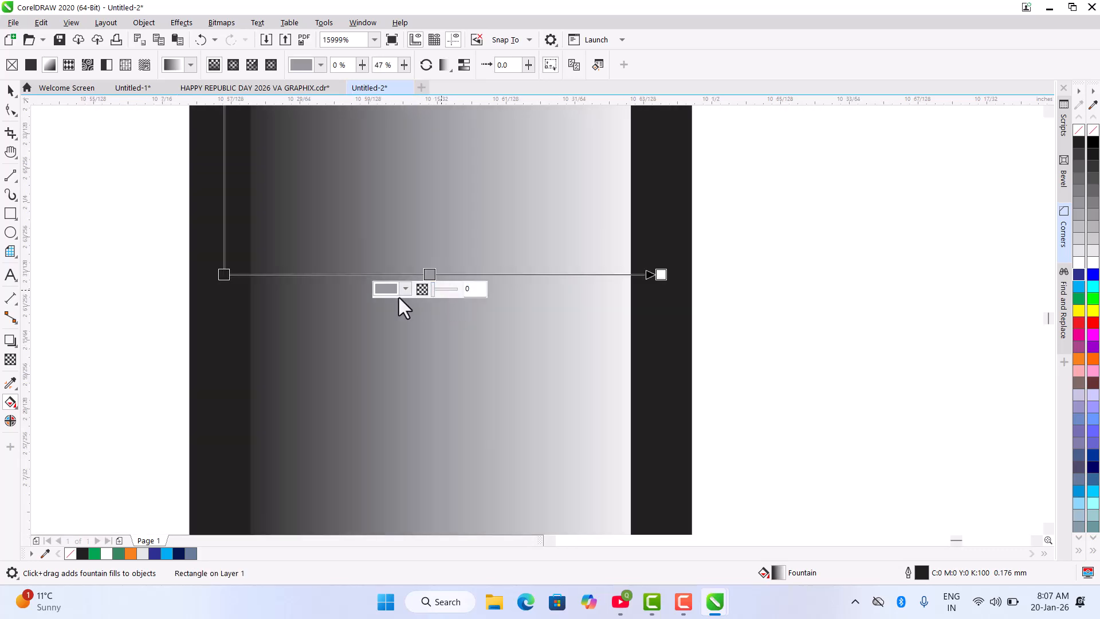
pyautogui.click(224, 274)
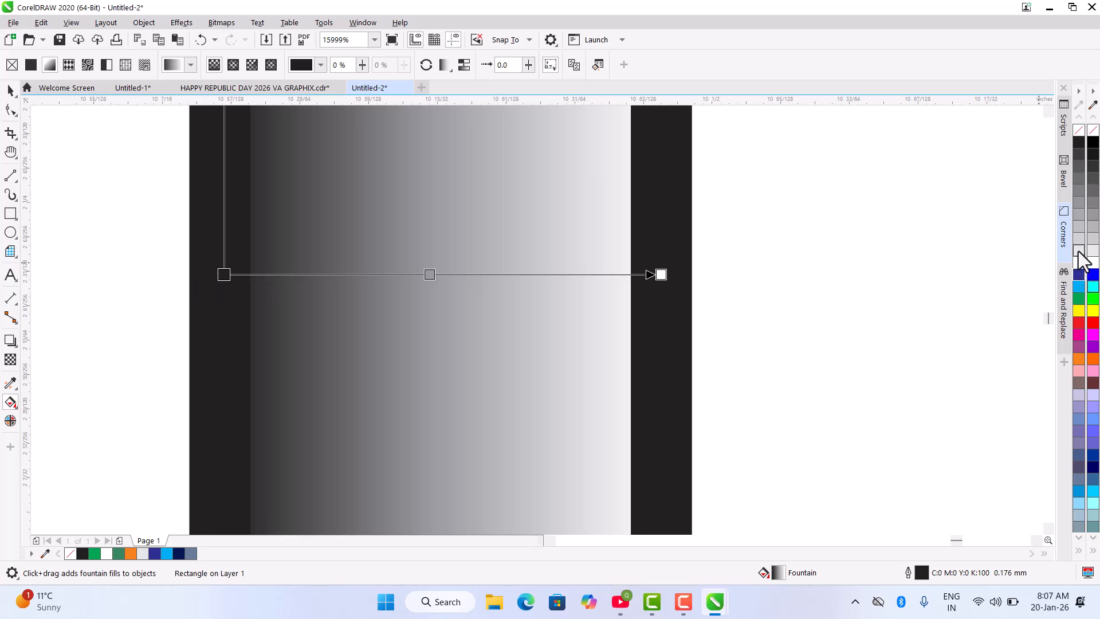
pyautogui.click(1079, 261)
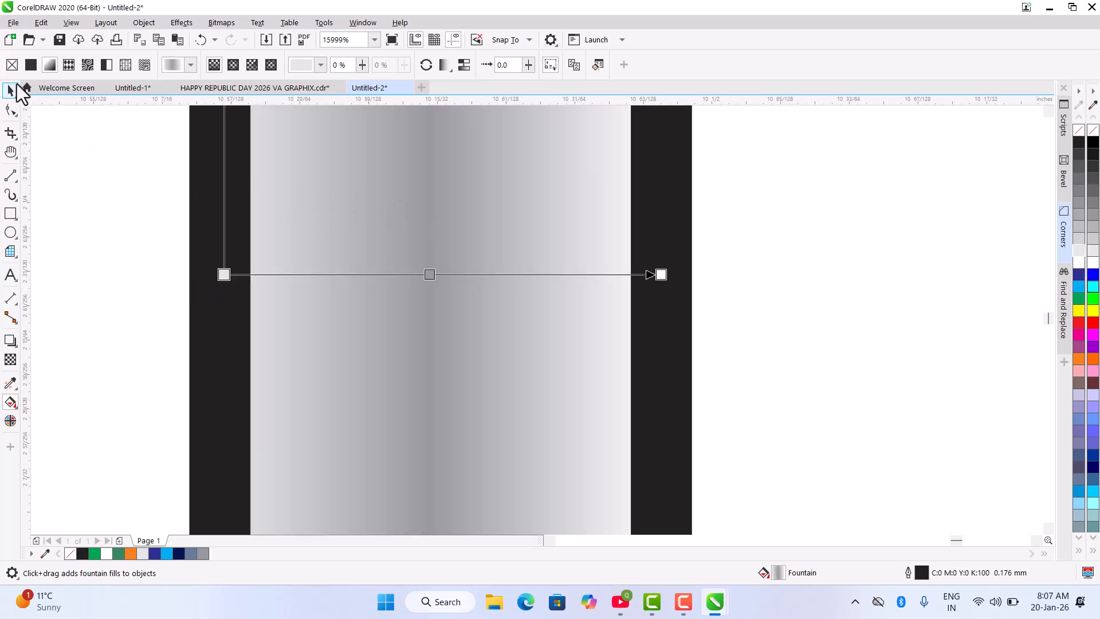
# Remove the outline from the flagpole and deselect it.
pyautogui.click(16, 86)
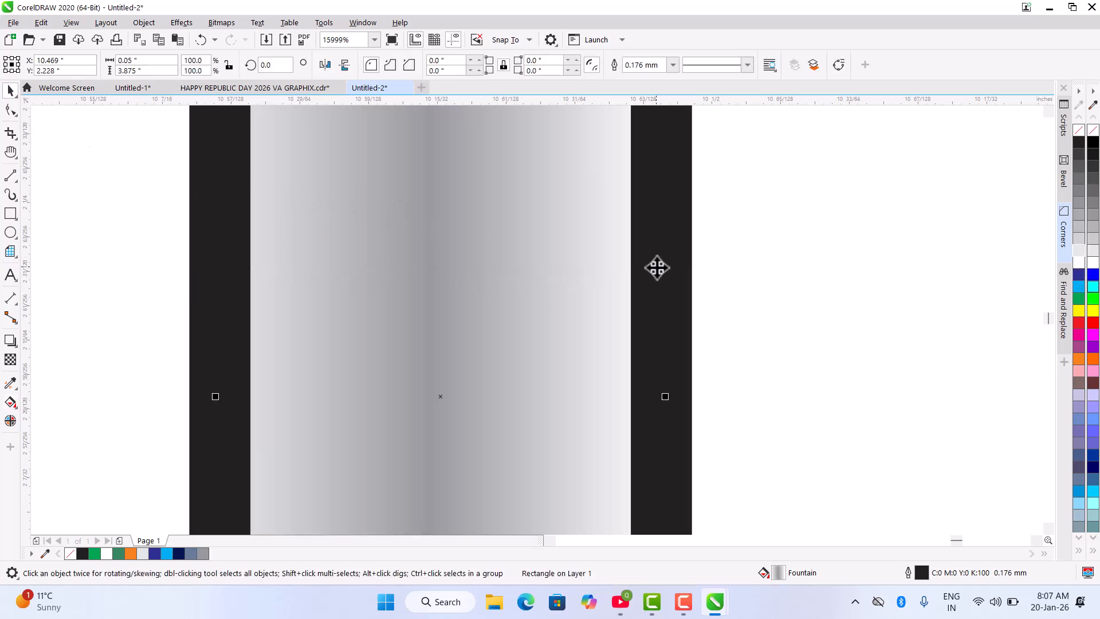
pyautogui.rightClick(1085, 132)
pyautogui.scroll(-5, 480, 361)
pyautogui.scroll(-8, 585, 341)
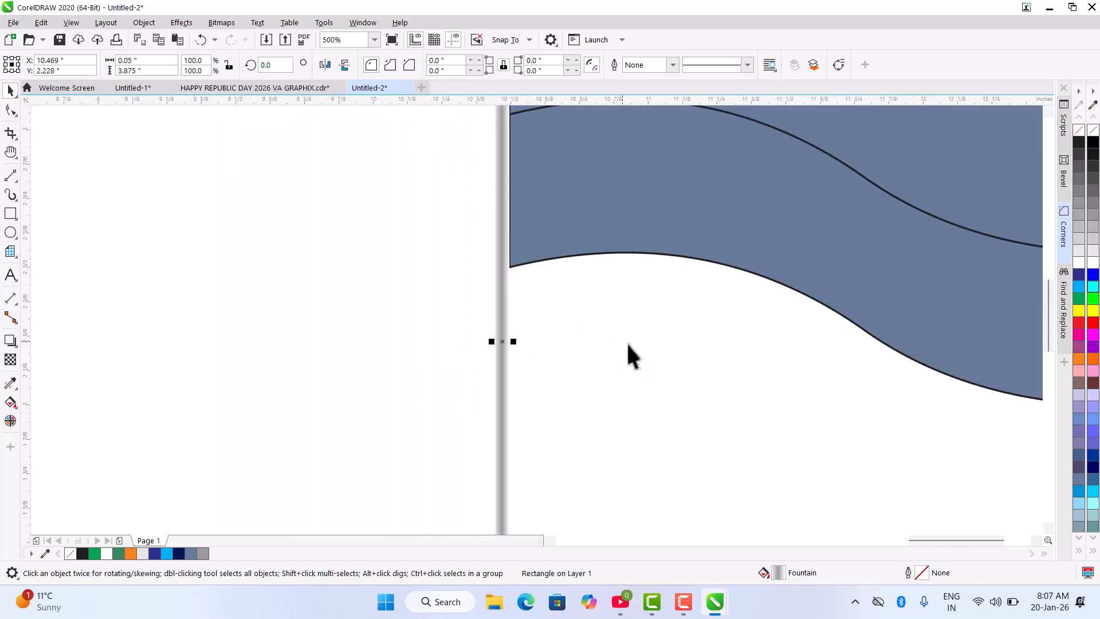
pyautogui.click(579, 362)
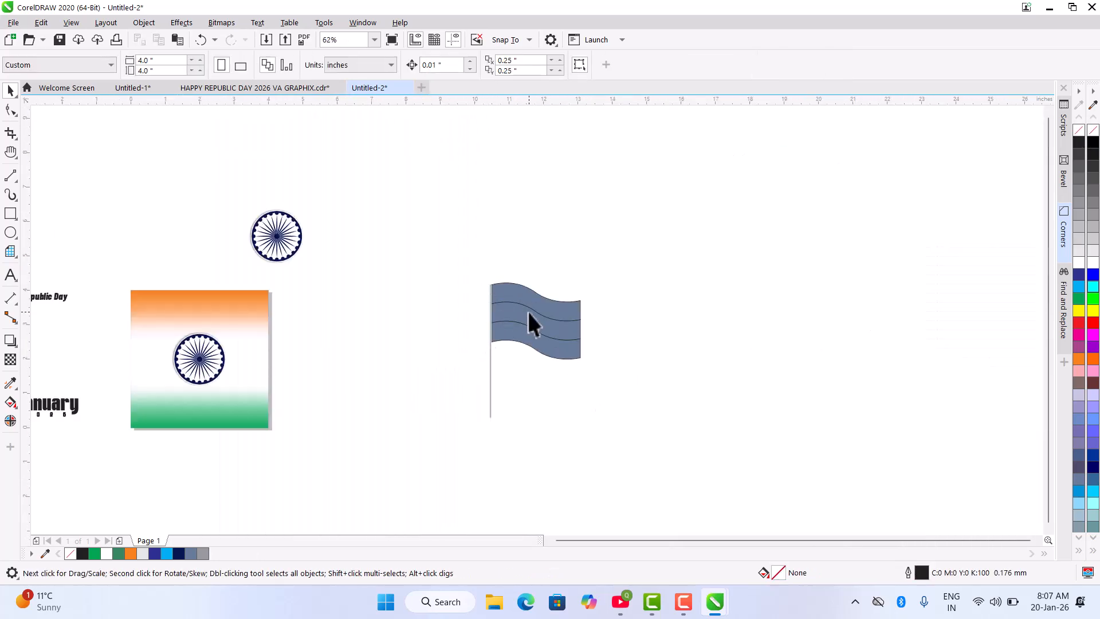
# Apply a linear fountain fill from blue-grey to white along the flag's top band, from the pole side to the outer edge.
pyautogui.scroll(3, 527, 312)
pyautogui.click(432, 220)
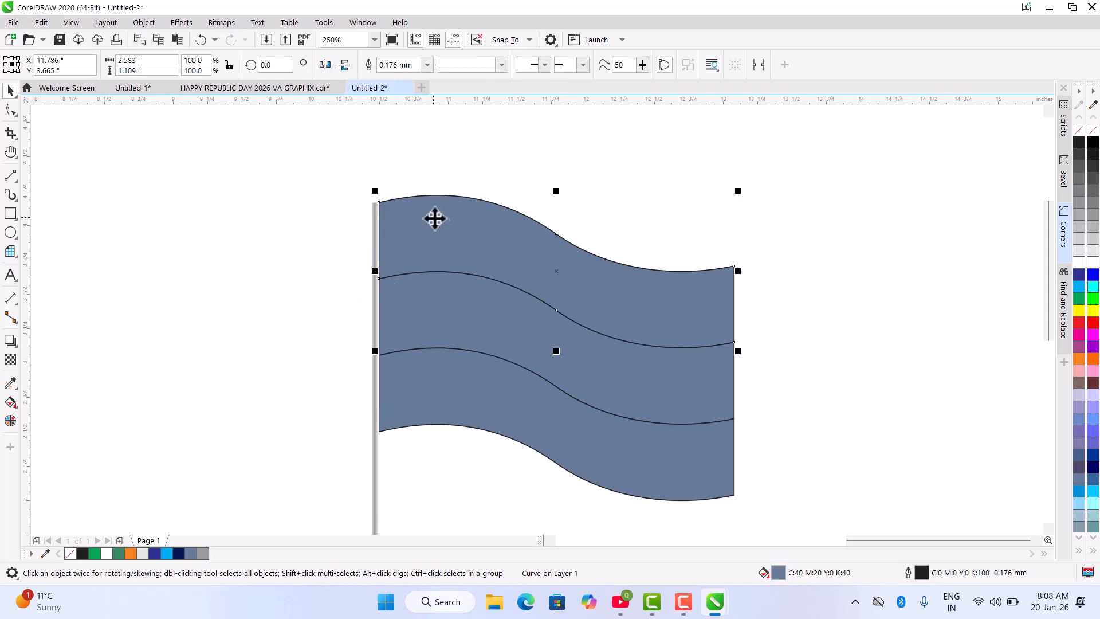
pyautogui.press('g')
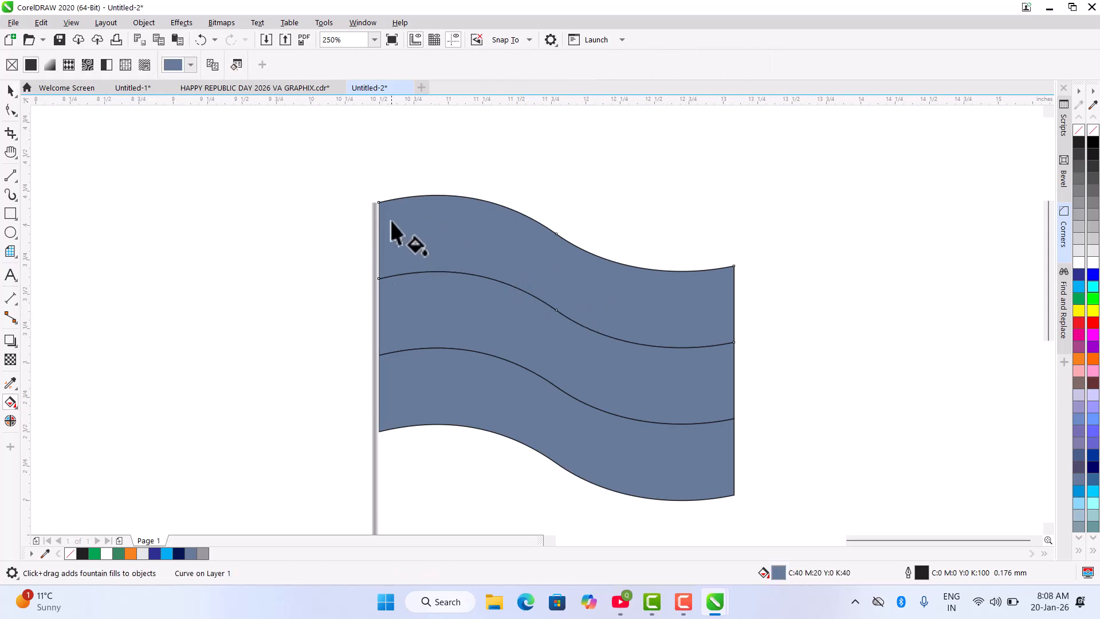
pyautogui.moveTo(386, 212); pyautogui.dragTo(732, 304)
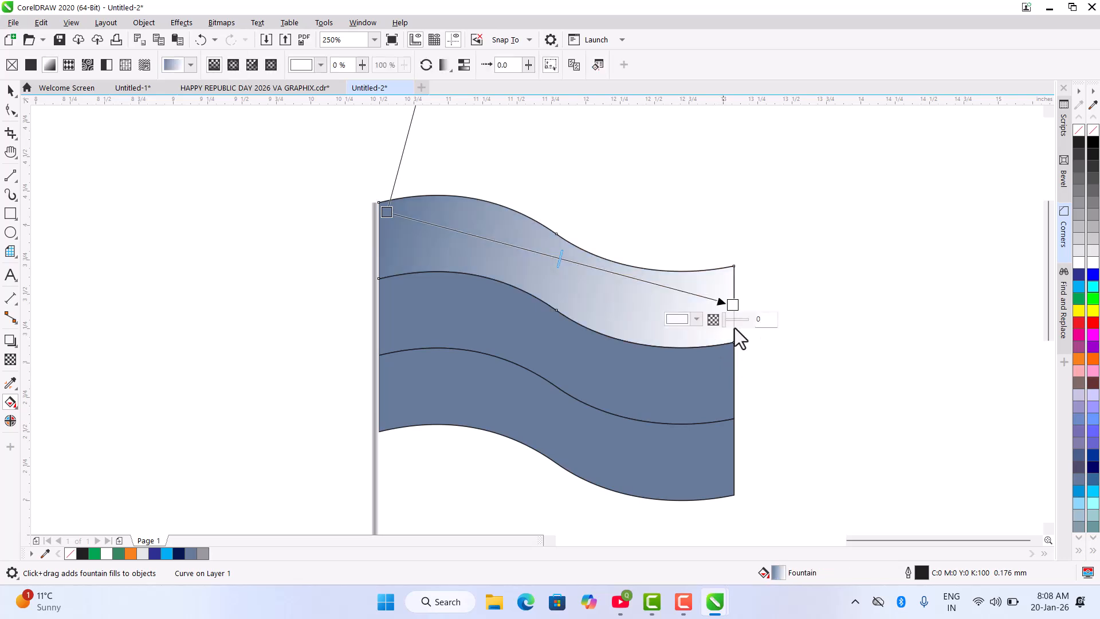
# Recolor the top band's gradient to run from orange at the pole side to a deeper red-orange at the outer edge.
pyautogui.click(1082, 358)
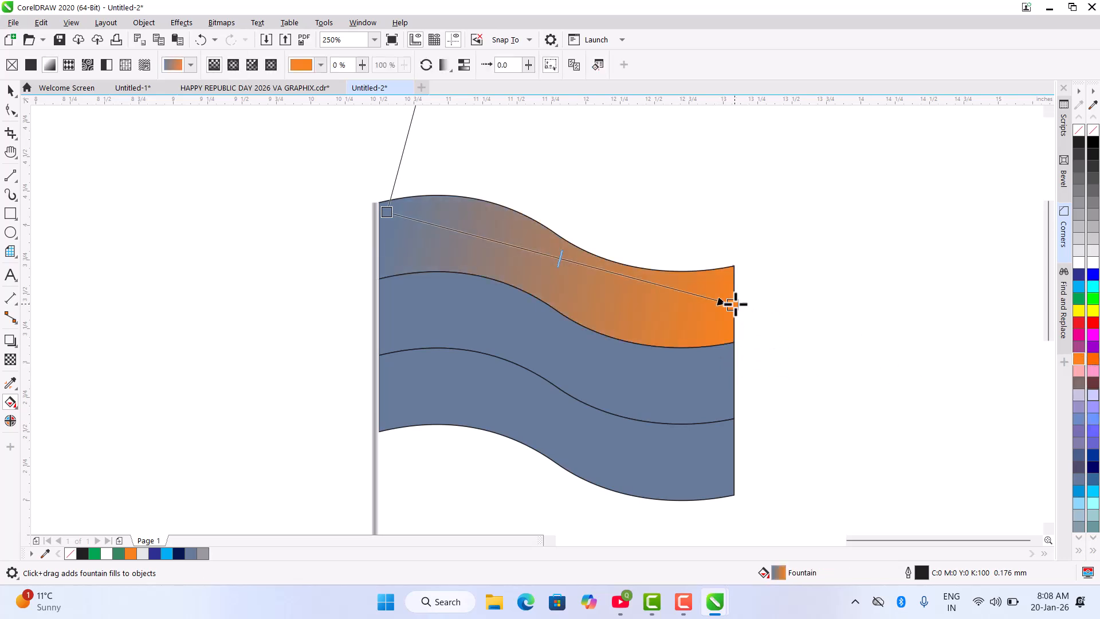
pyautogui.click(731, 304)
pyautogui.click(696, 319)
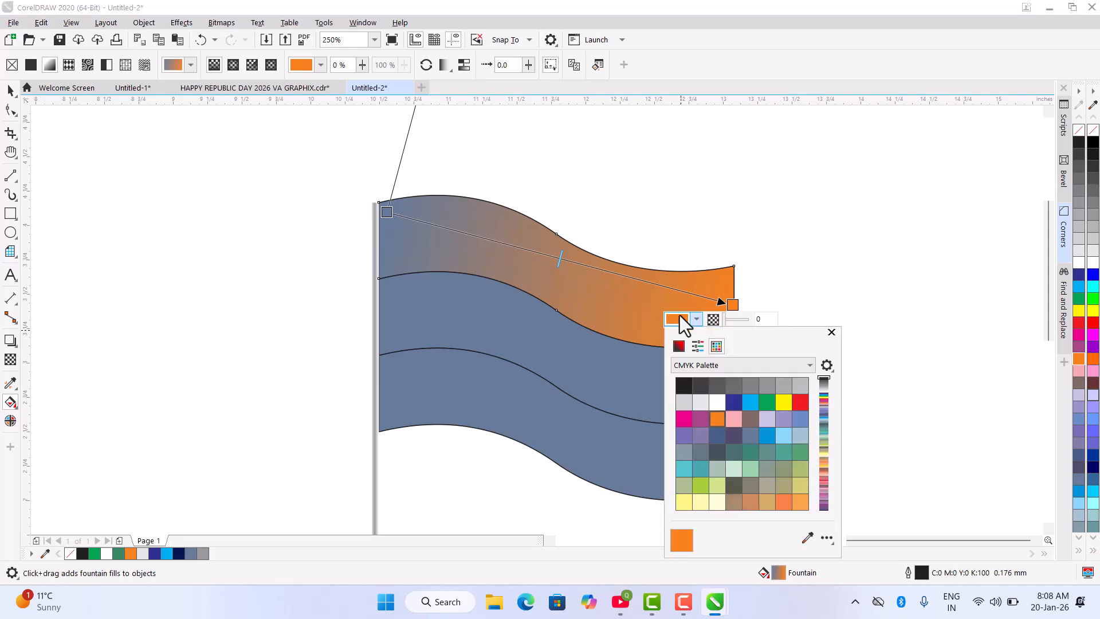
pyautogui.click(678, 347)
pyautogui.click(765, 405)
pyautogui.moveTo(765, 404); pyautogui.dragTo(783, 382)
pyautogui.click(832, 333)
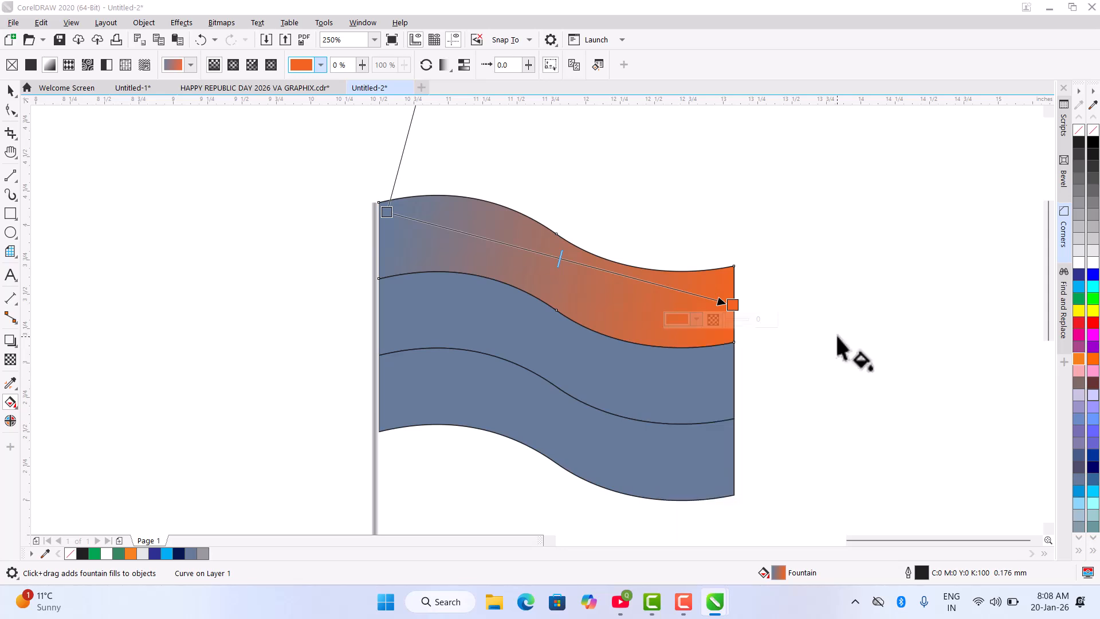
pyautogui.click(389, 212)
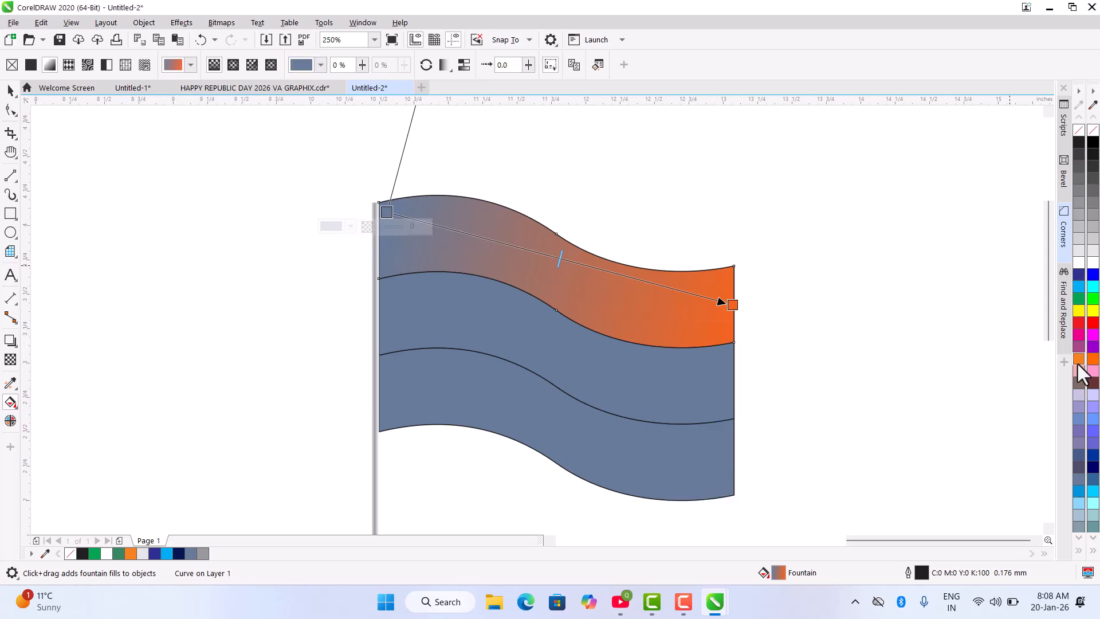
pyautogui.click(1078, 361)
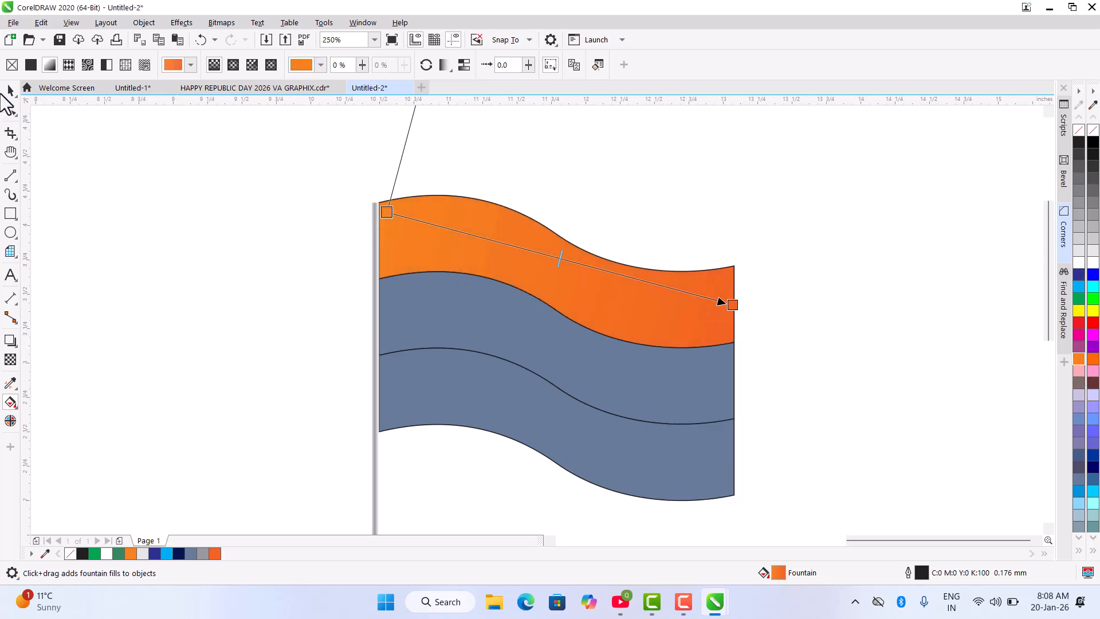
# Fill the flag's middle band with solid white.
pyautogui.click(10, 90)
pyautogui.click(486, 331)
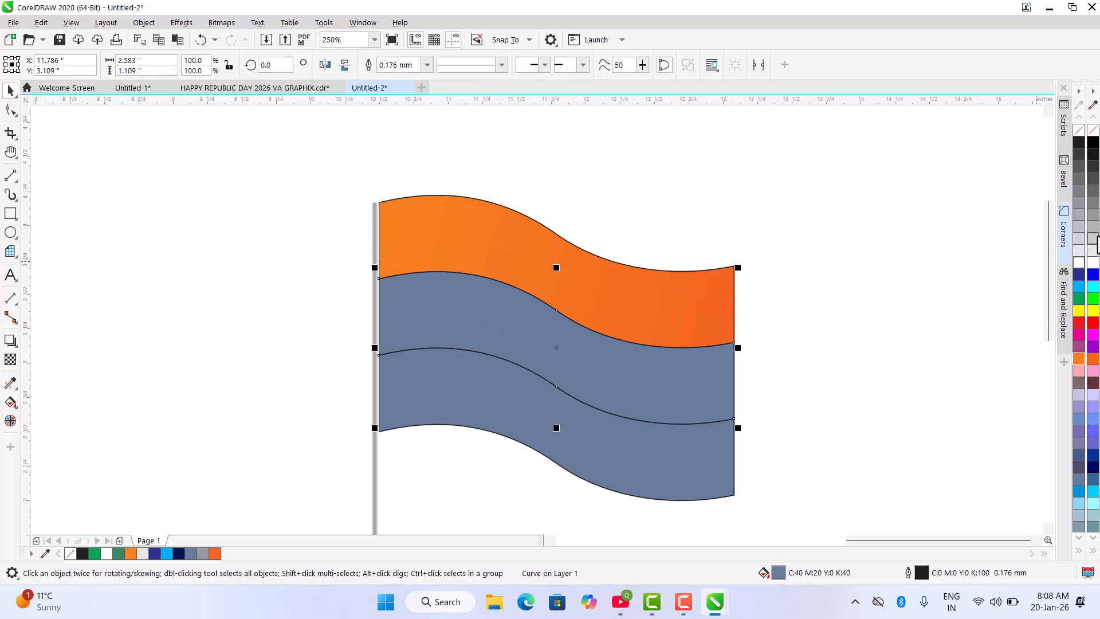
pyautogui.click(1080, 265)
# Apply a linear fountain fill along the flag's bottom band from blue-grey at the pole side to green at the outer edge.
pyautogui.scroll(-2, 601, 267)
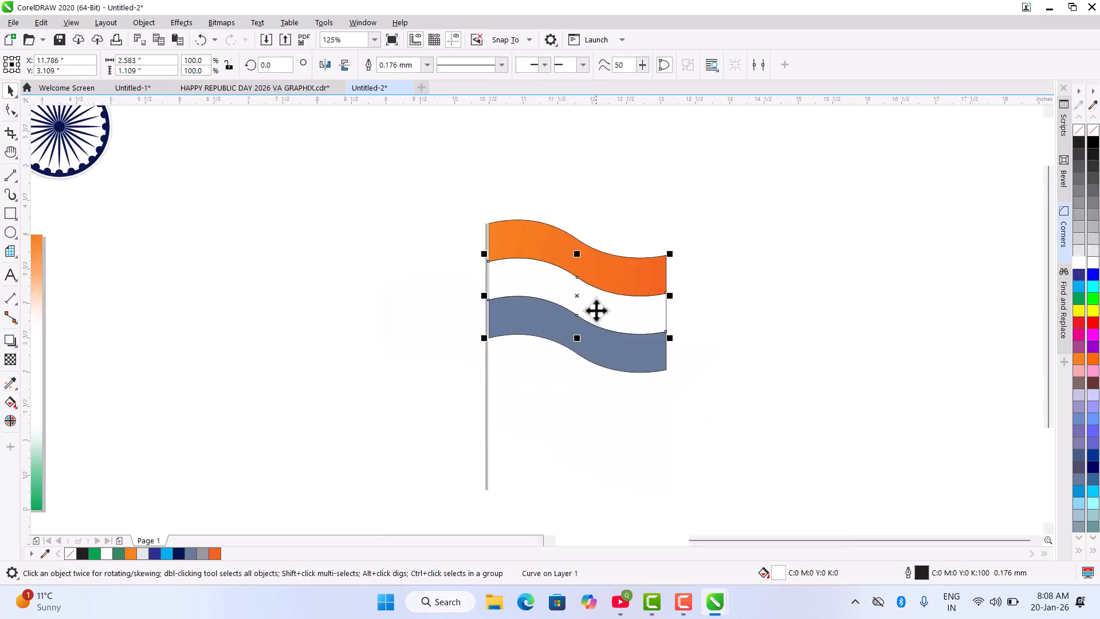
pyautogui.click(598, 360)
pyautogui.scroll(2, 604, 357)
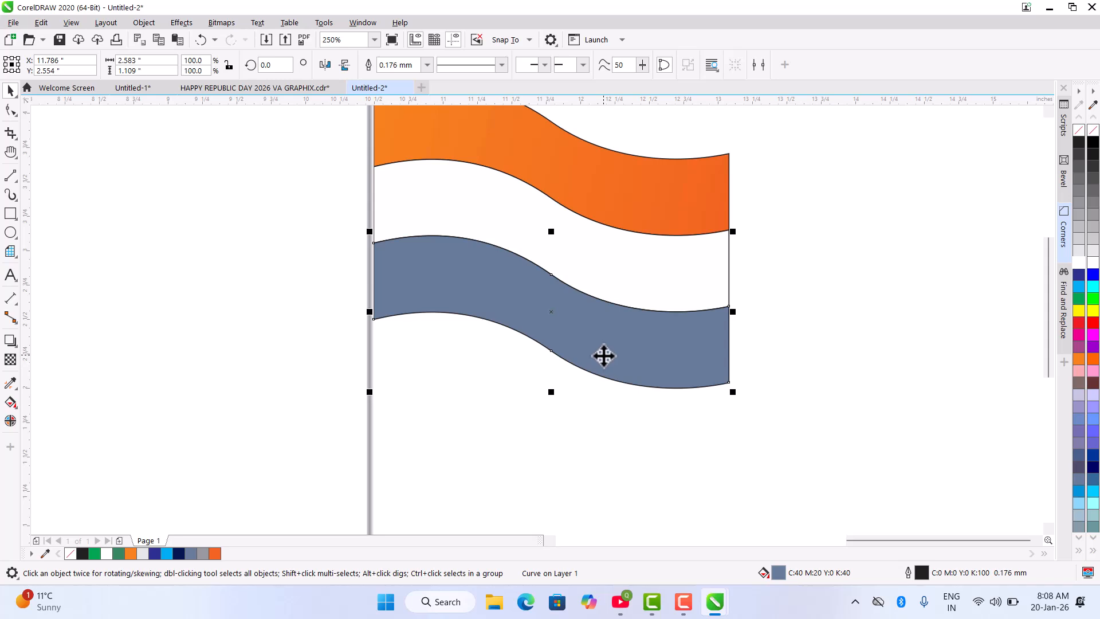
pyautogui.press('g')
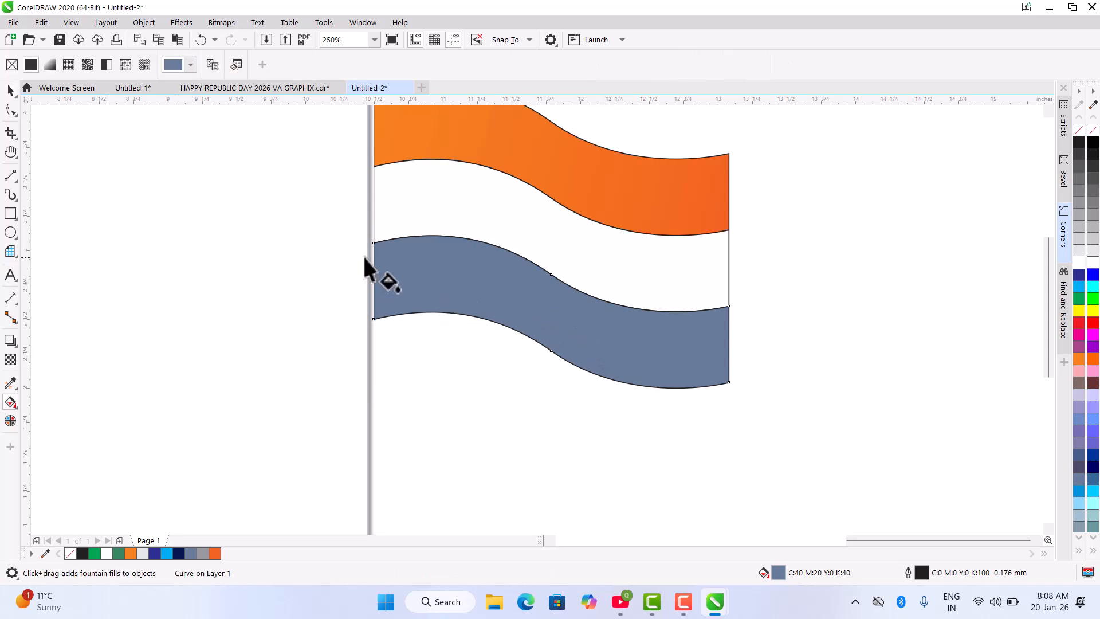
pyautogui.moveTo(371, 256); pyautogui.dragTo(726, 349)
pyautogui.moveTo(1079, 301); pyautogui.dragTo(727, 349)
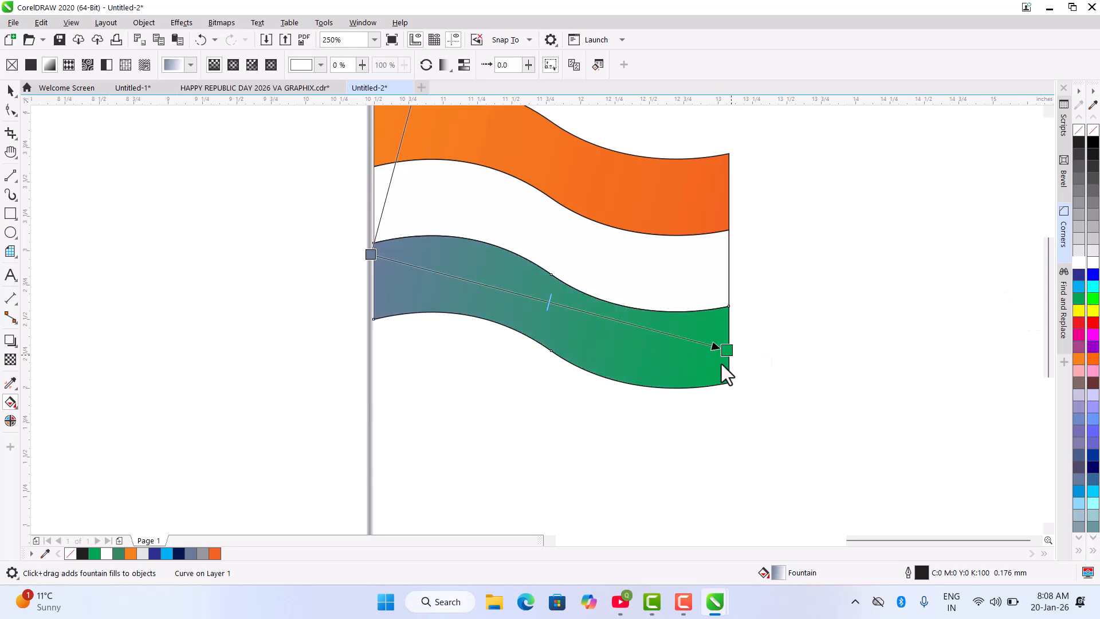
# Darken the outer end of the bottom band's gradient to deep green and set its pole-side color to green.
pyautogui.click(727, 350)
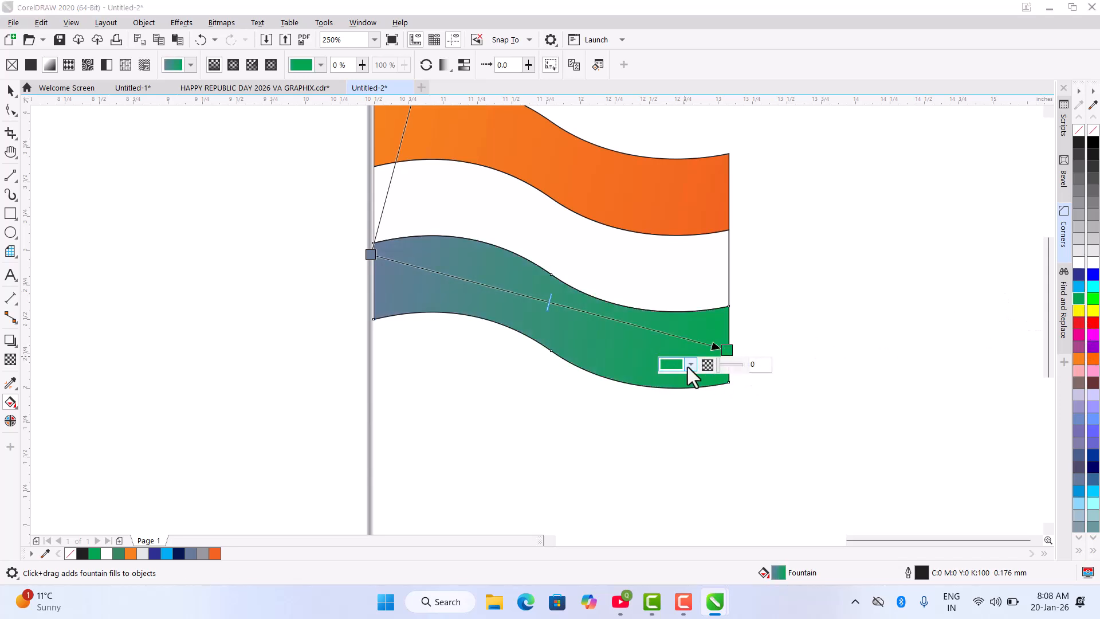
pyautogui.click(691, 365)
pyautogui.click(672, 145)
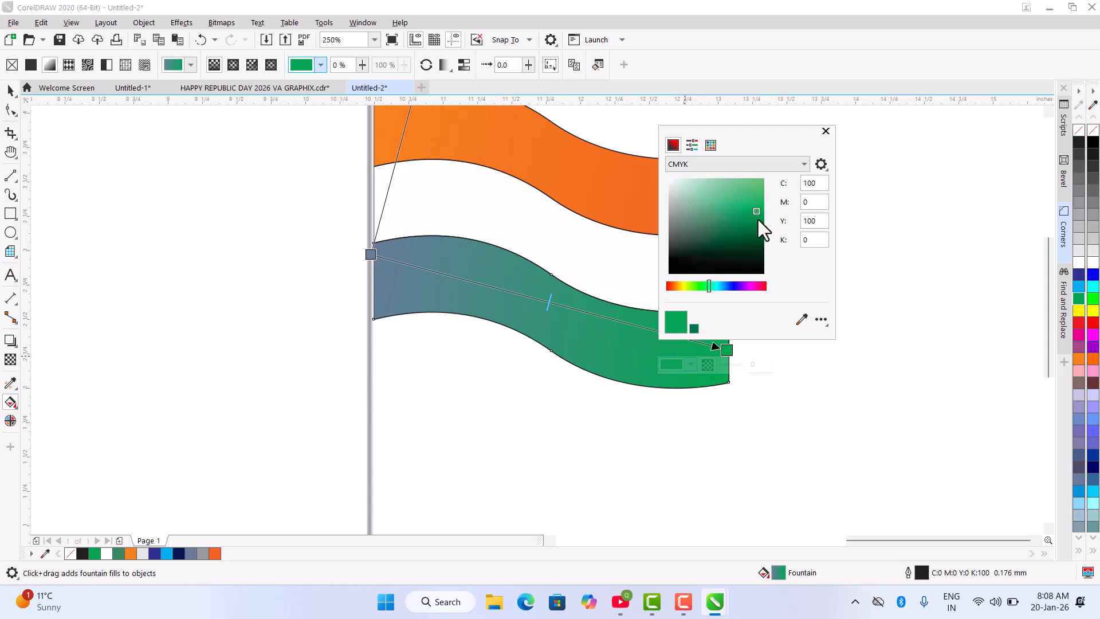
pyautogui.moveTo(764, 233); pyautogui.dragTo(773, 236)
pyautogui.click(823, 131)
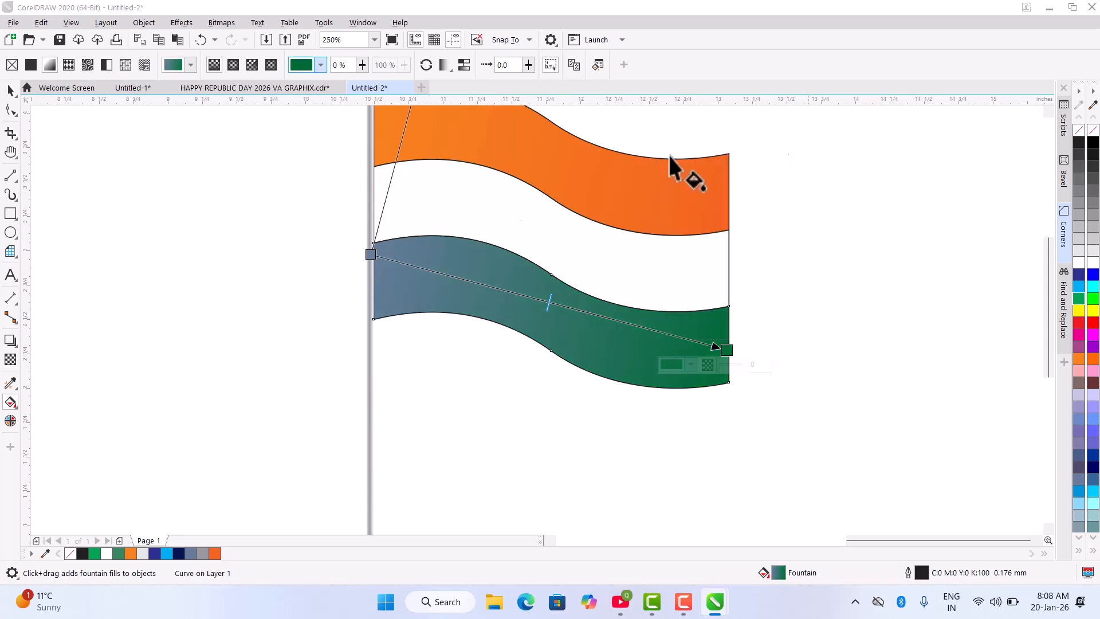
pyautogui.click(371, 253)
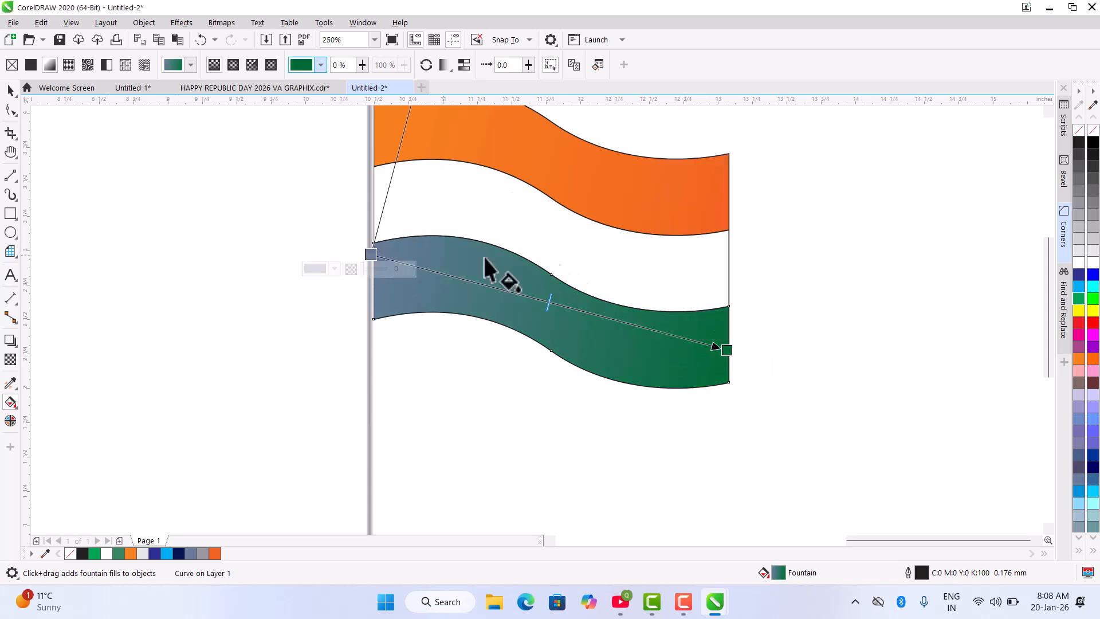
pyautogui.click(1076, 298)
pyautogui.click(10, 89)
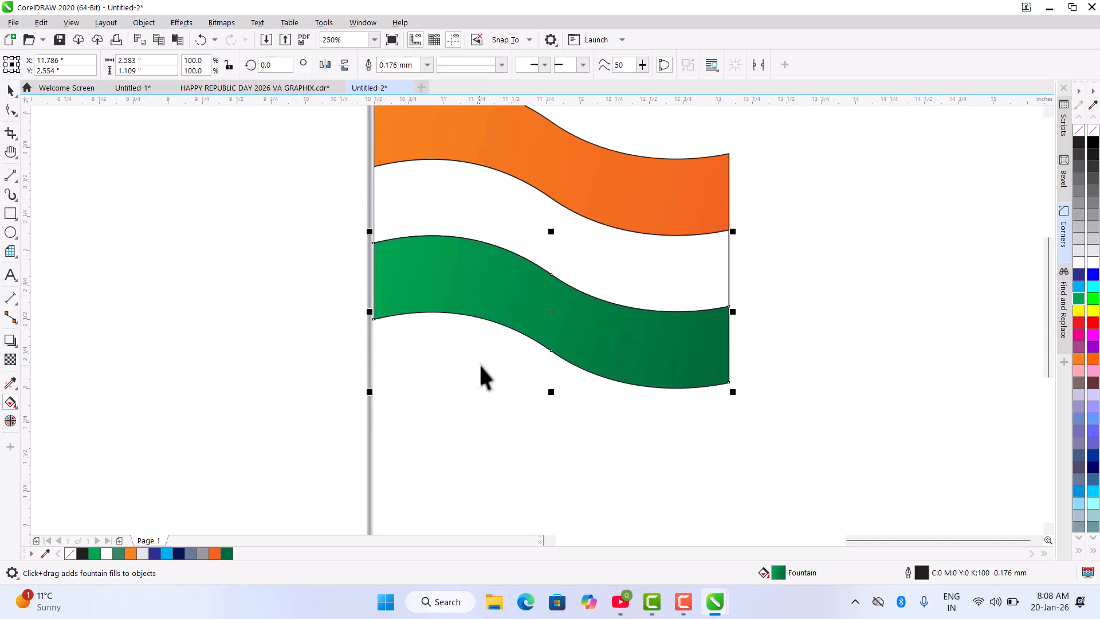
# Remove the outlines from the three flag bands and the pole together, and deselect them.
pyautogui.scroll(-3, 478, 370)
pyautogui.moveTo(393, 264); pyautogui.dragTo(604, 464)
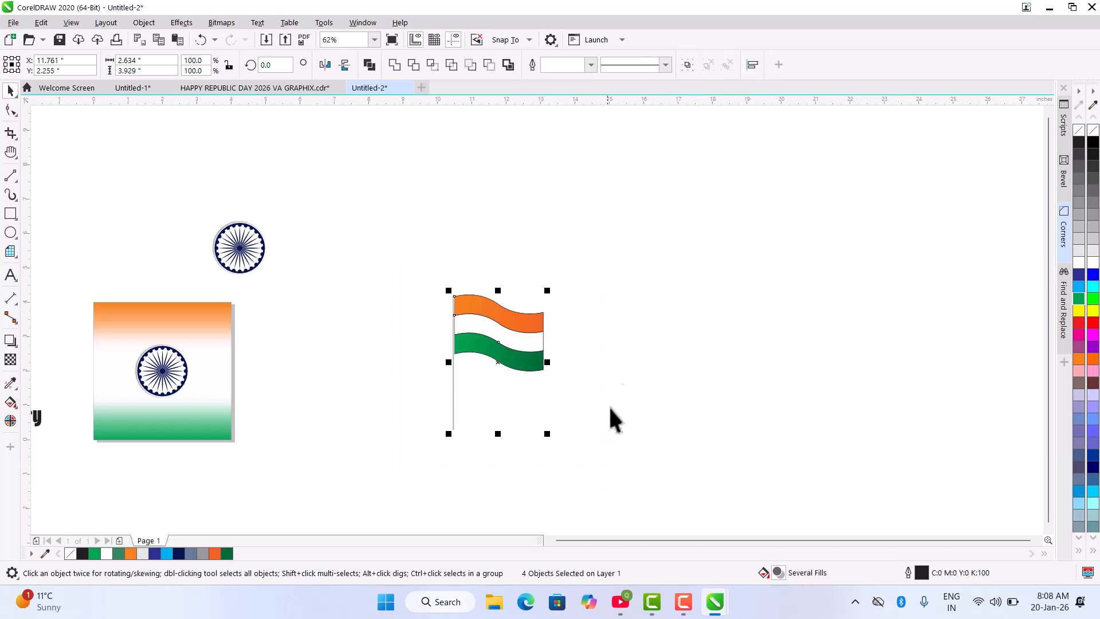
pyautogui.rightClick(1079, 132)
pyautogui.click(676, 310)
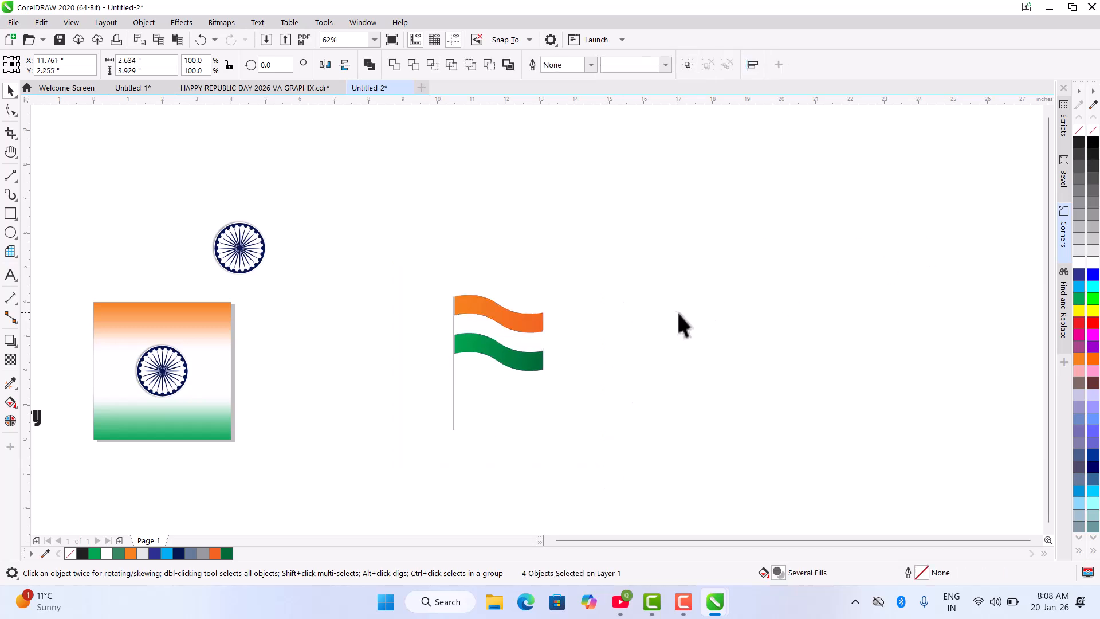
# Shrink the spare spoked wheel to about 0.57 inch across and place it on the flag's white band.
pyautogui.moveTo(321, 290); pyautogui.dragTo(322, 290)
pyautogui.moveTo(253, 253); pyautogui.dragTo(611, 366)
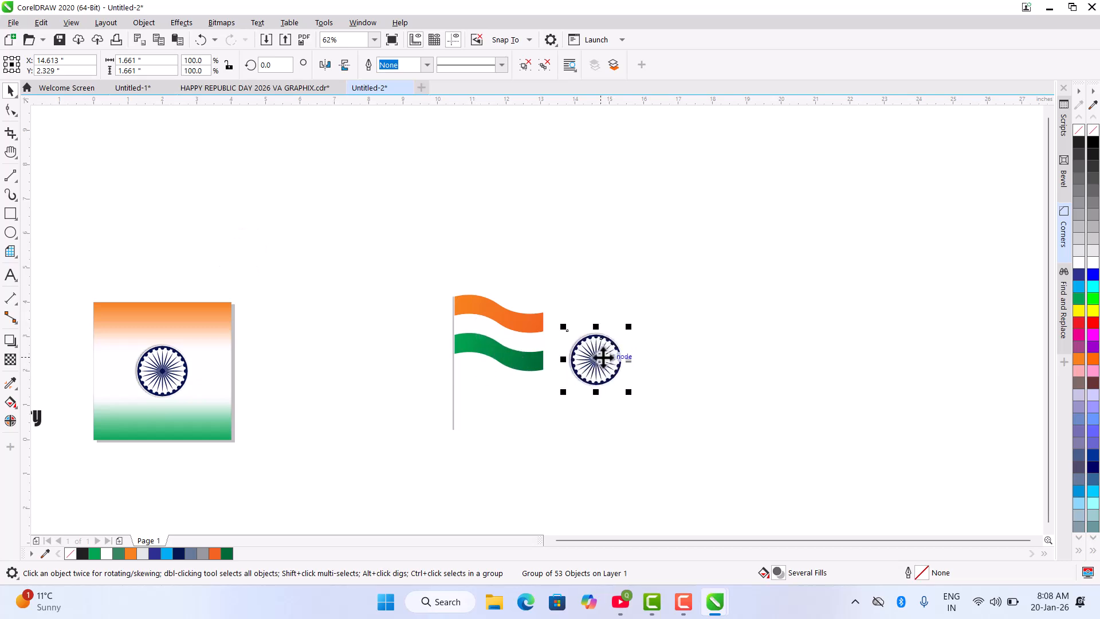
pyautogui.scroll(2, 601, 359)
pyautogui.click(651, 423)
pyautogui.click(586, 387)
pyautogui.moveTo(649, 427); pyautogui.dragTo(604, 433)
pyautogui.moveTo(596, 363); pyautogui.dragTo(407, 321)
# Scale the flag's wheel down to about 0.47 inch across and shift it slightly up to fit within the white band.
pyautogui.scroll(3, 407, 321)
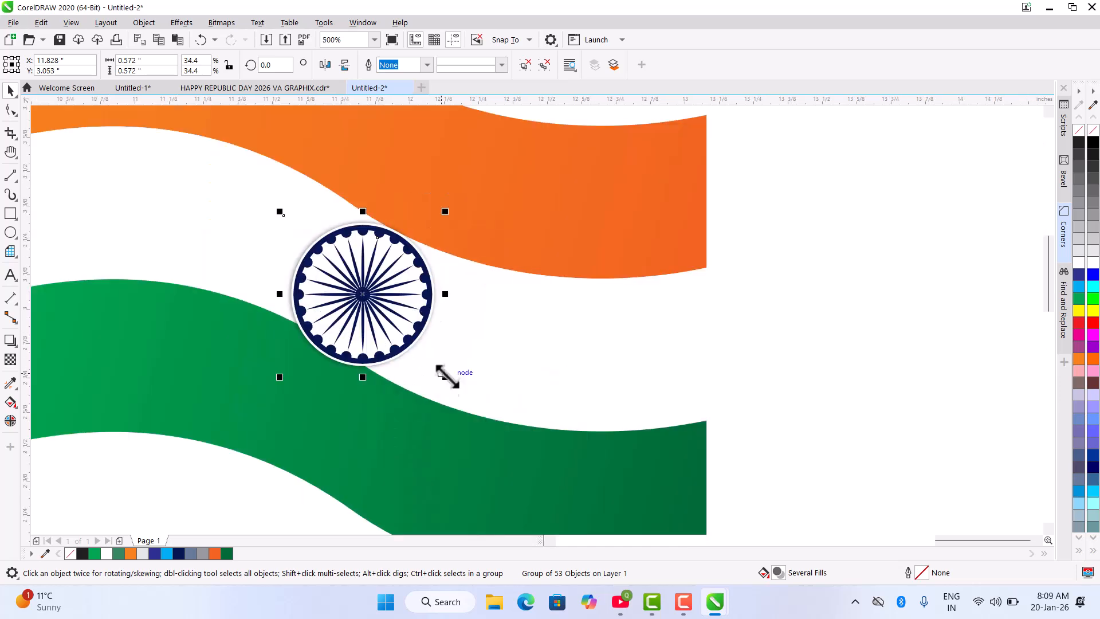
pyautogui.scroll(3, 373, 338)
pyautogui.click(508, 405)
pyautogui.click(413, 301)
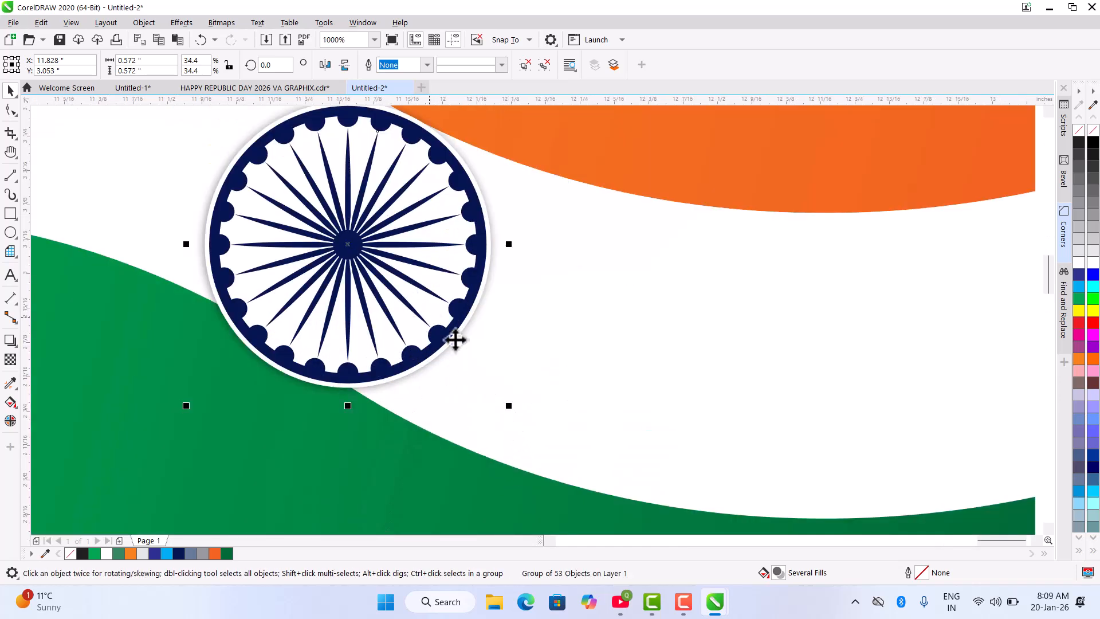
pyautogui.click(504, 405)
pyautogui.hotkey('ctrl', 'z')
pyautogui.moveTo(511, 411); pyautogui.dragTo(482, 421)
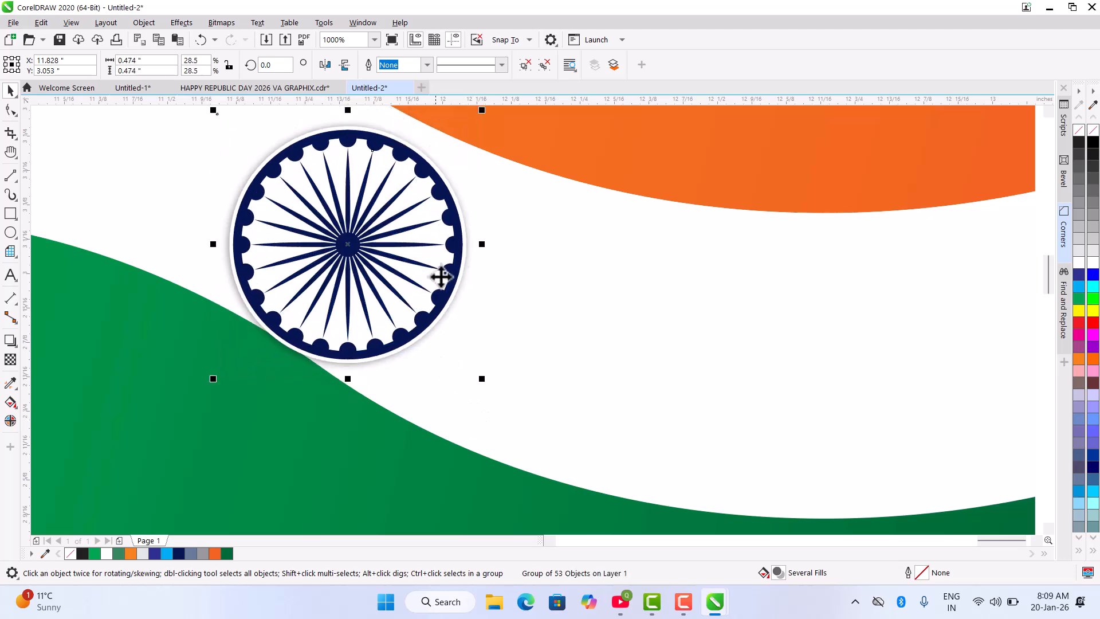
pyautogui.moveTo(385, 245); pyautogui.dragTo(390, 240)
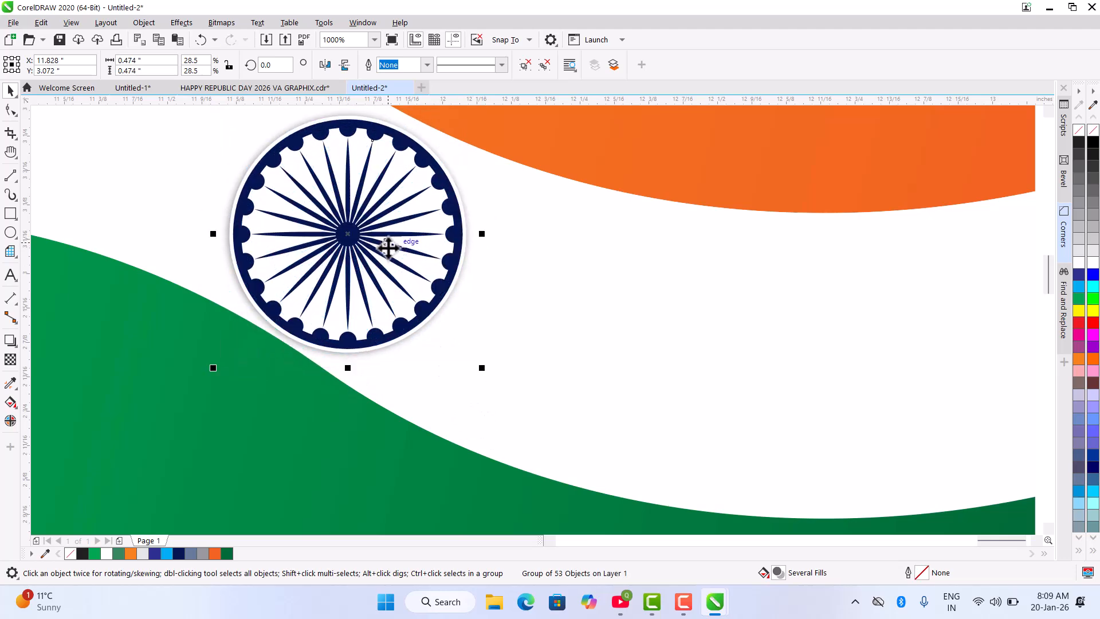
# Group the three flag bands, the pole and the small wheel into one object.
pyautogui.scroll(-2, 459, 260)
pyautogui.scroll(2, 501, 277)
pyautogui.scroll(-3, 501, 276)
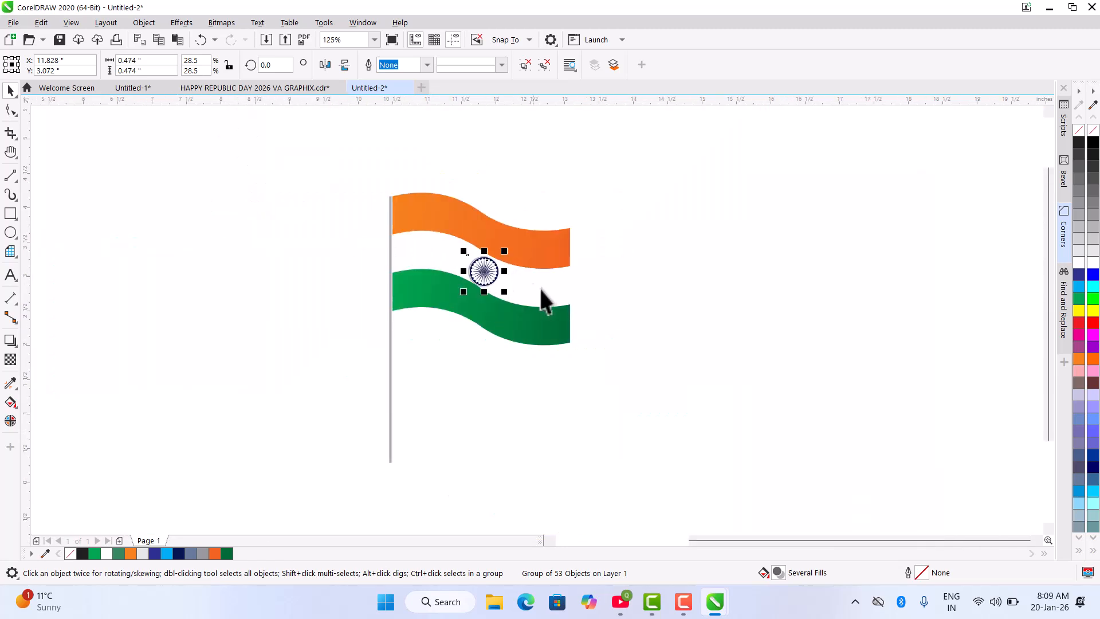
pyautogui.click(644, 167)
pyautogui.moveTo(357, 516); pyautogui.dragTo(343, 495)
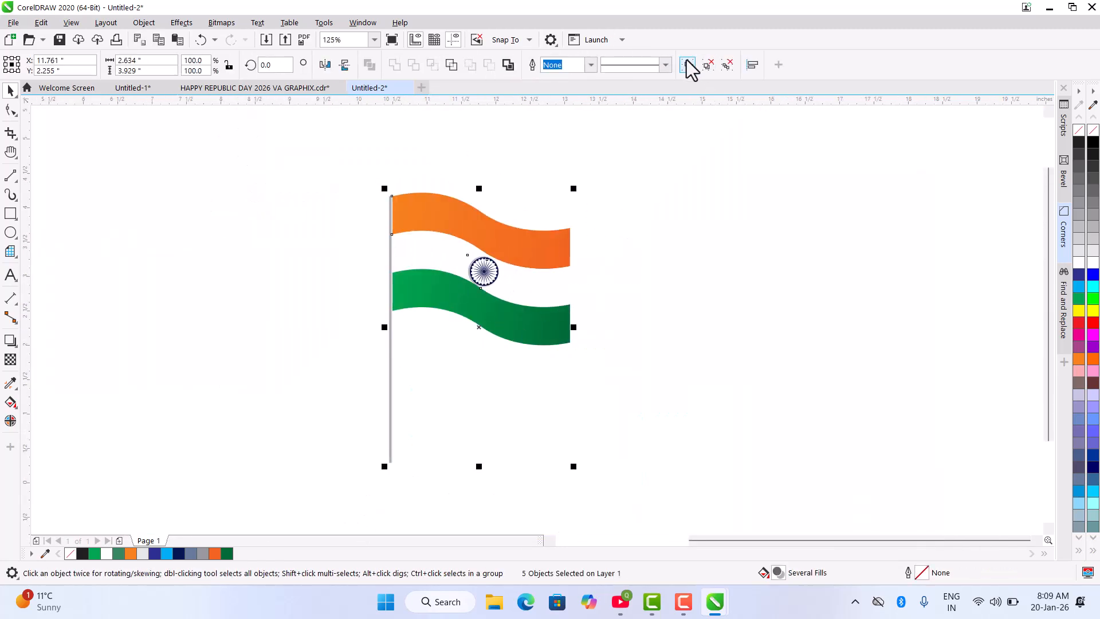
pyautogui.hotkey('ctrl', 'g')
# Scale the grouped flag to about 1.2 × 1.79 inches and move it onto the upper part of the poster.
pyautogui.scroll(-3, 585, 264)
pyautogui.moveTo(533, 303); pyautogui.dragTo(473, 291)
pyautogui.scroll(3, 472, 289)
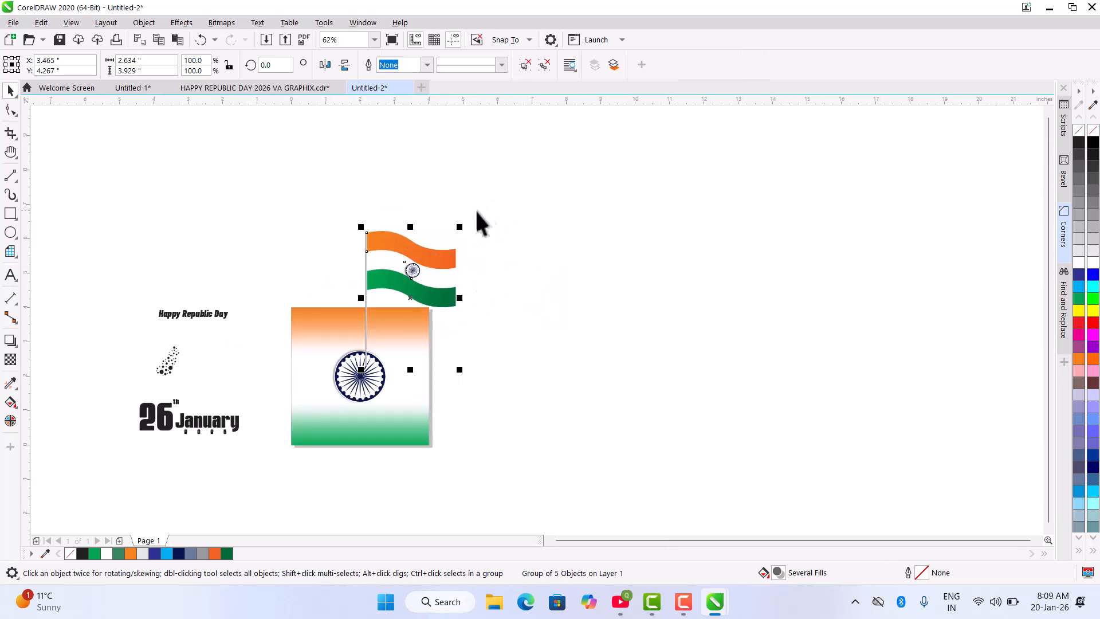
pyautogui.moveTo(461, 222); pyautogui.dragTo(462, 269)
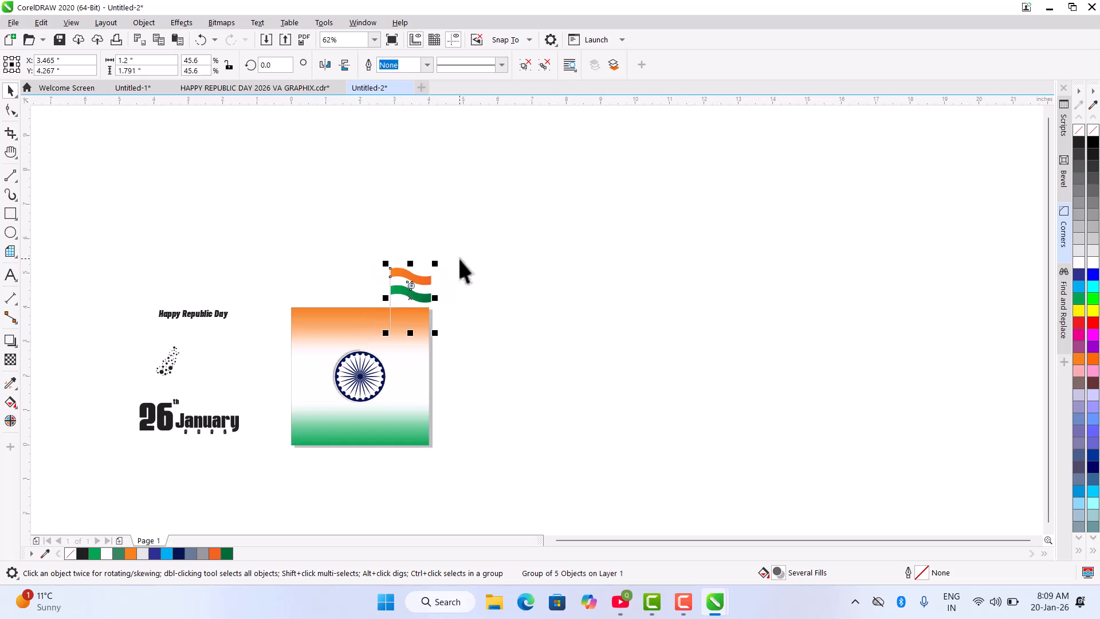
pyautogui.moveTo(411, 295); pyautogui.dragTo(388, 329)
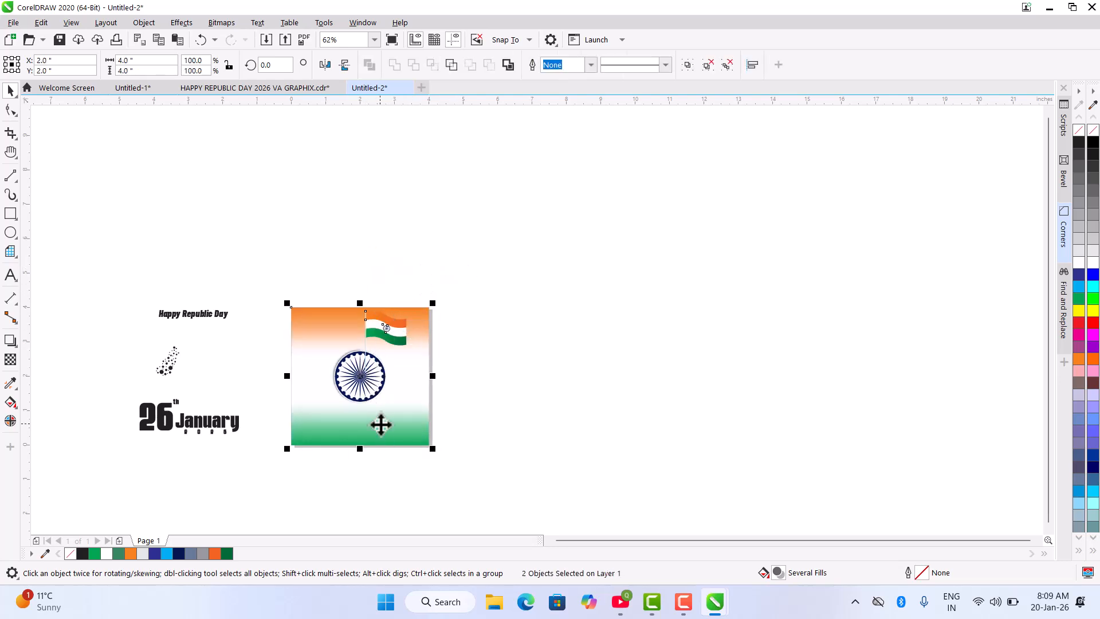
# Align the flag to the poster's vertical centerline, and shift it so the pole's foot sits on the large wheel's hub.
pyautogui.press('c')
pyautogui.click(365, 327)
pyautogui.scroll(2, 365, 326)
pyautogui.moveTo(356, 312); pyautogui.dragTo(440, 319)
pyautogui.moveTo(383, 269); pyautogui.dragTo(381, 275)
# Rotate the flag clockwise to 345° with the pole's foot kept at the large wheel's hub.
pyautogui.click(375, 261)
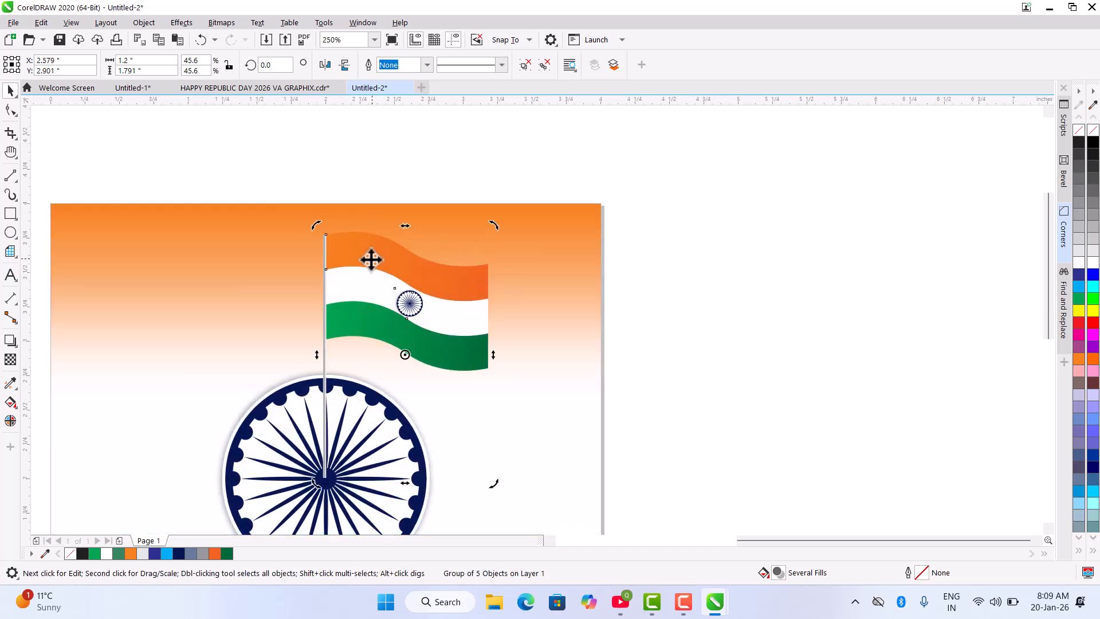
pyautogui.moveTo(316, 222); pyautogui.dragTo(439, 315)
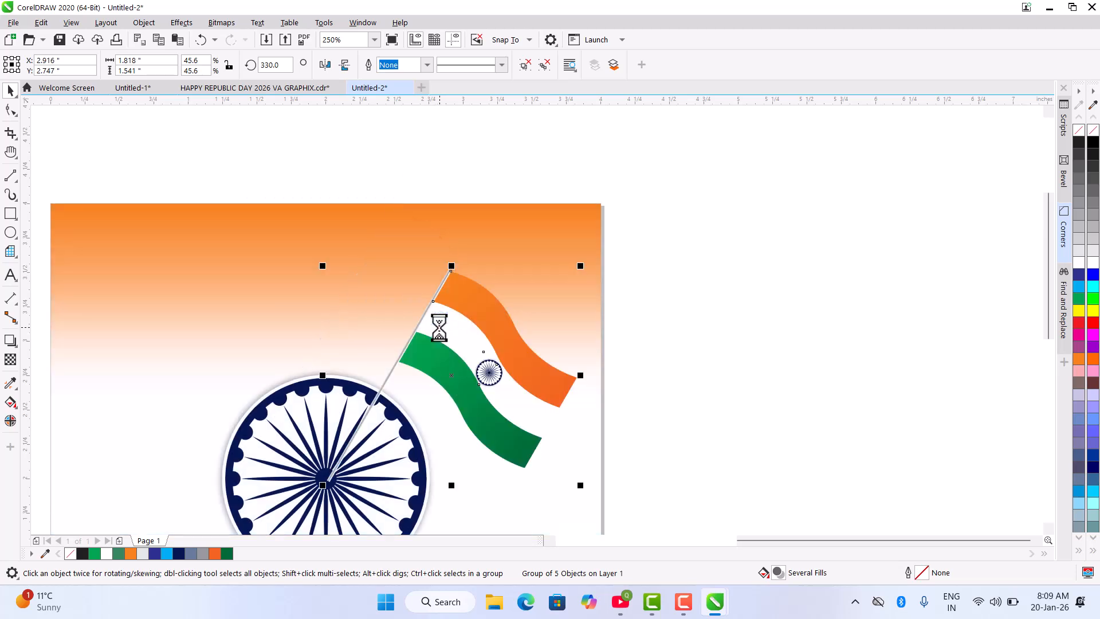
pyautogui.moveTo(587, 266); pyautogui.dragTo(516, 312)
pyautogui.click(442, 319)
pyautogui.moveTo(442, 319)
pyautogui.mouseDown()
pyautogui.moveTo(447, 339)
pyautogui.moveTo(424, 309)
pyautogui.mouseUp()
# Create a horizontally mirrored copy of the tilted flag on the other side of the large wheel's hub.
pyautogui.click(470, 294)
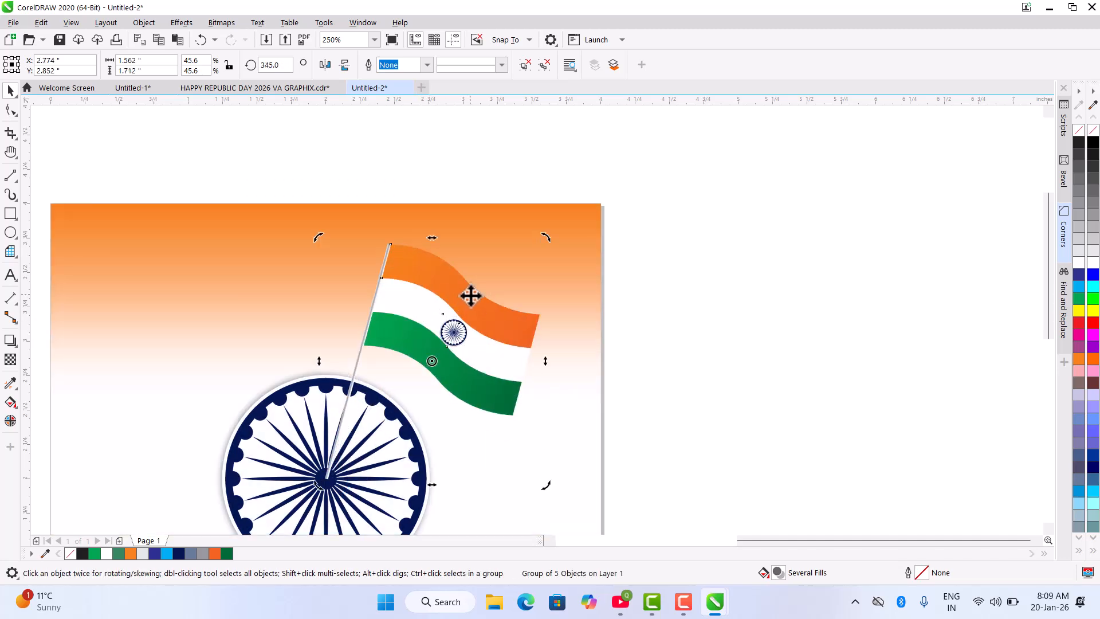
pyautogui.click(455, 312)
pyautogui.moveTo(544, 364); pyautogui.dragTo(228, 376)
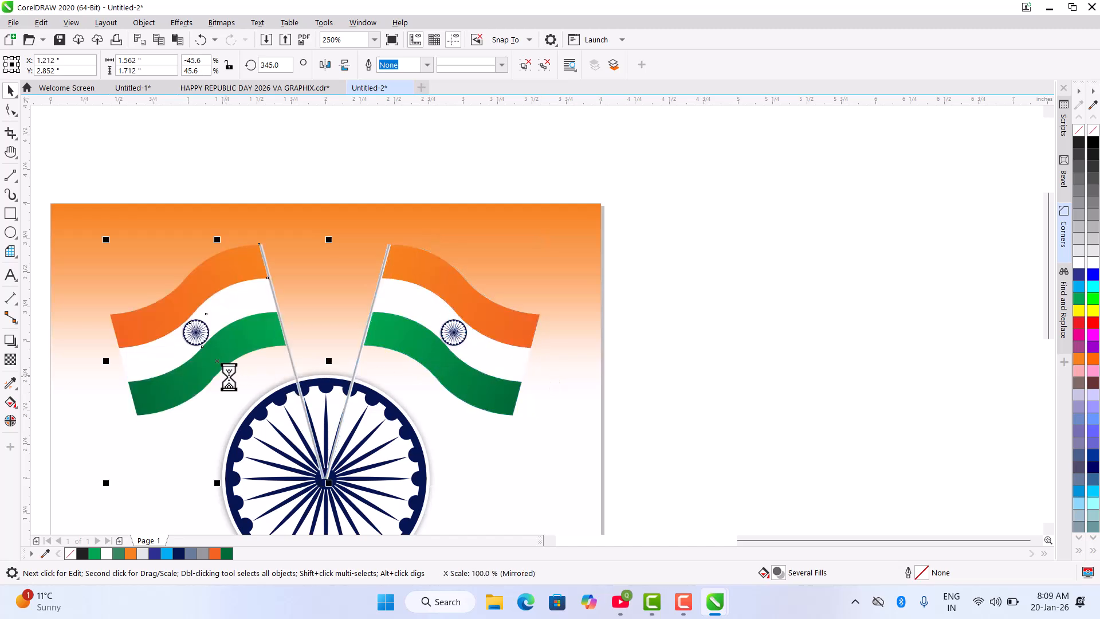
# Send both flags behind the large wheel in the stacking order and deselect them.
pyautogui.keyDown('shift'); pyautogui.click(421, 279); pyautogui.keyUp('shift')
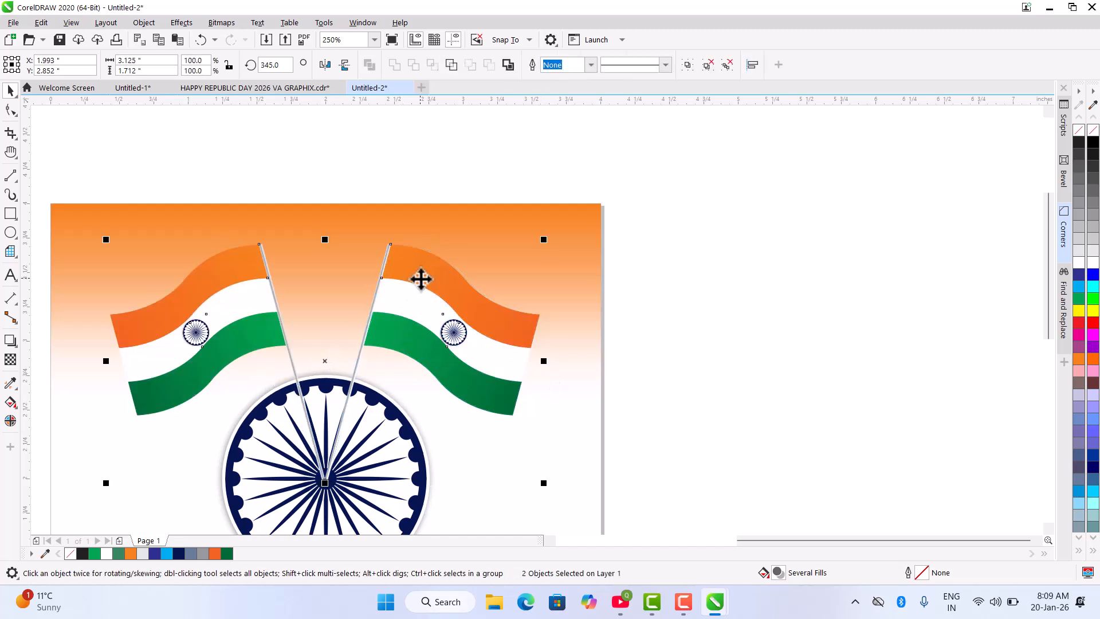
pyautogui.hotkey('ctrl', 'pagedown')
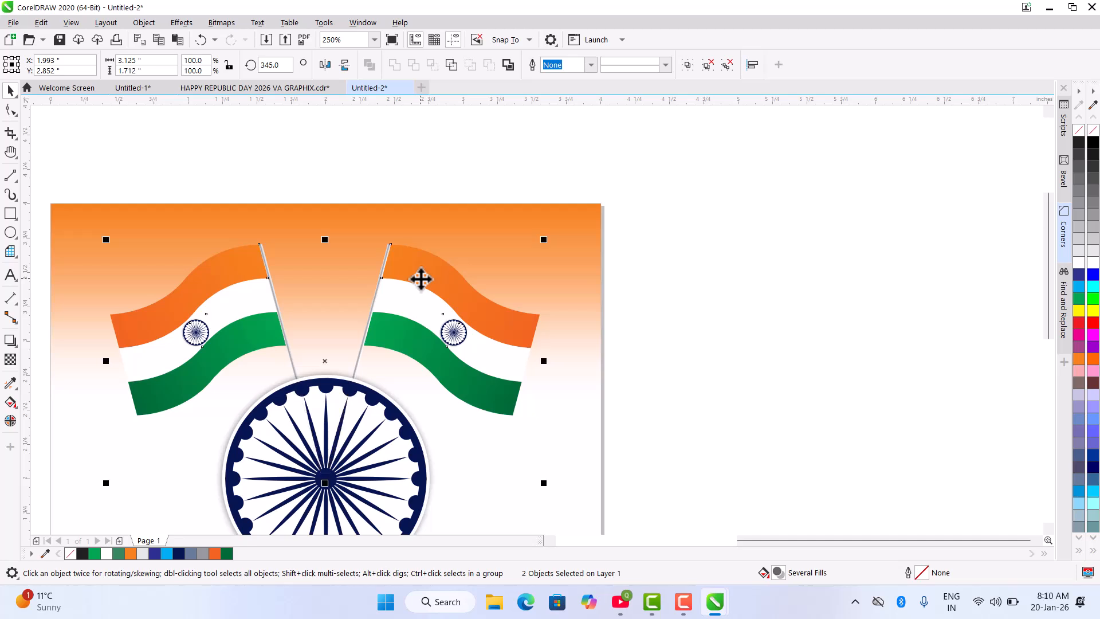
pyautogui.click(718, 277)
pyautogui.scroll(-2, 413, 289)
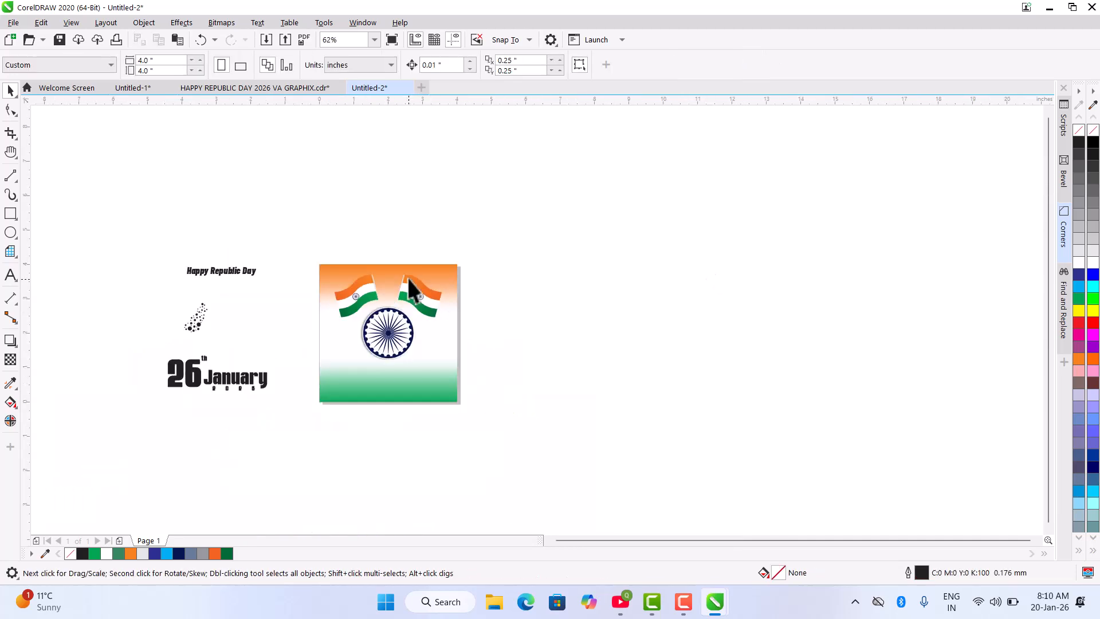
pyautogui.scroll(1, 408, 304)
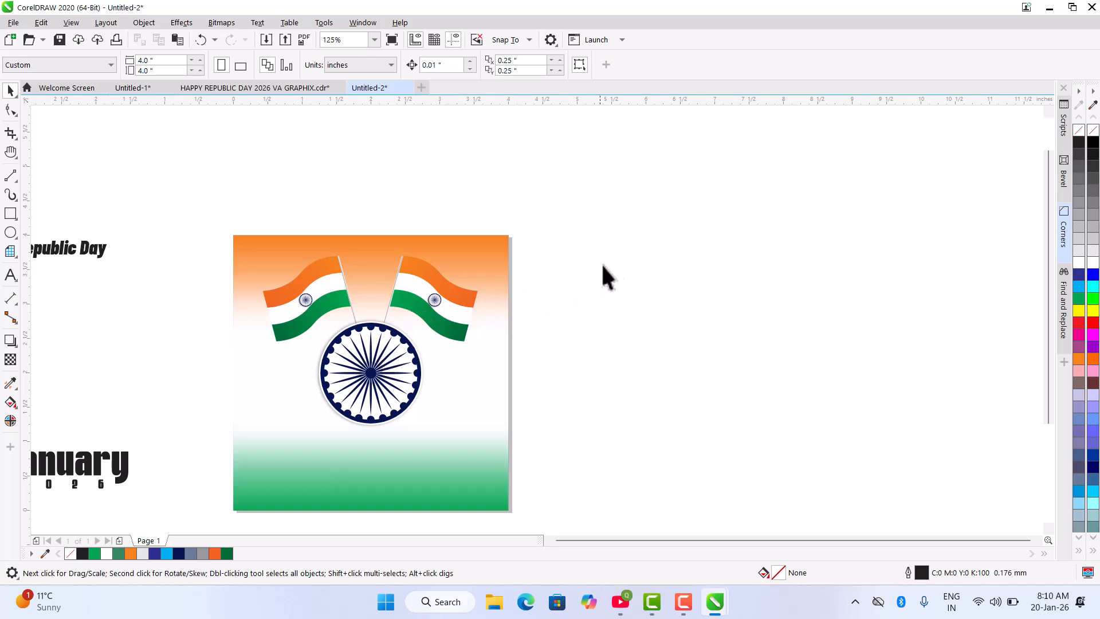
# Move the Happy Republic Day text onto the poster, near its upper edge above the two flags.
pyautogui.moveTo(89, 258); pyautogui.dragTo(433, 247)
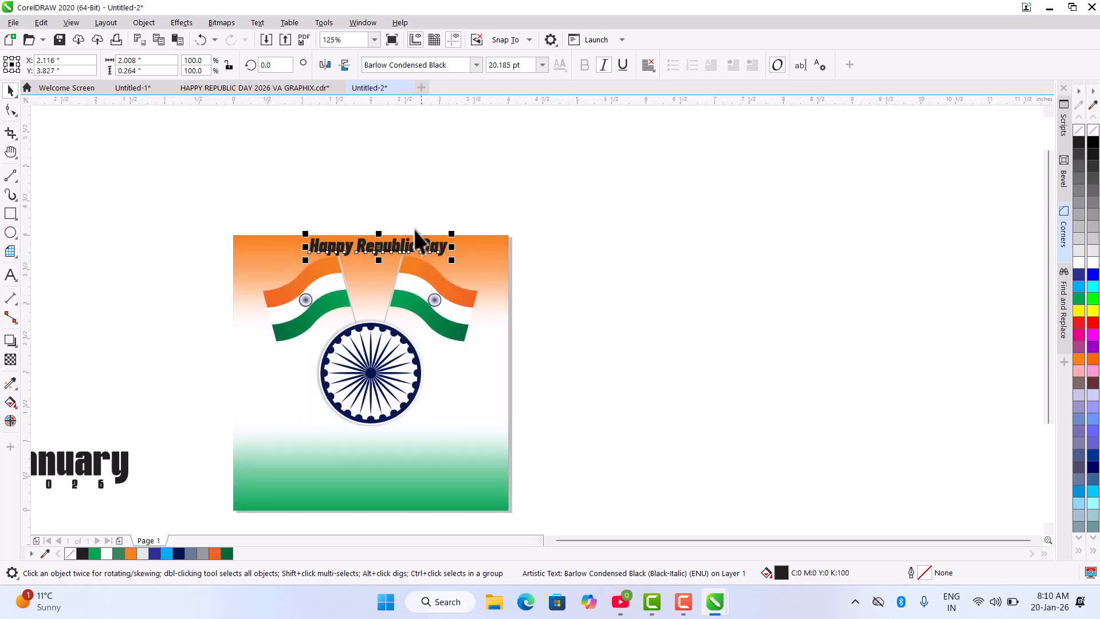
pyautogui.scroll(3, 394, 224)
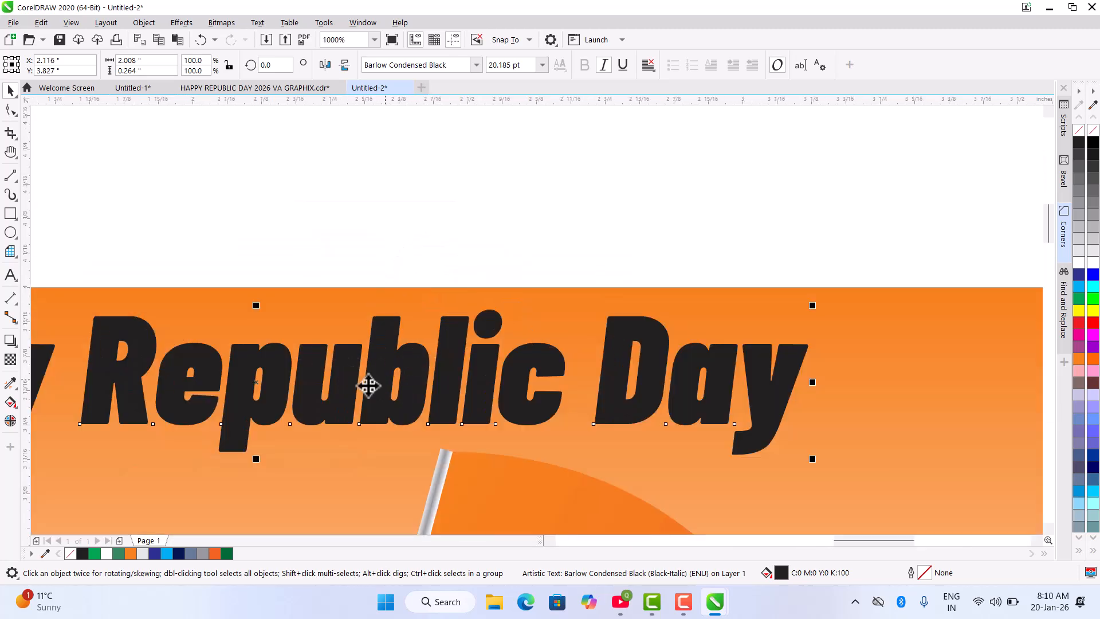
pyautogui.scroll(-1, 378, 378)
pyautogui.scroll(-1, 332, 367)
pyautogui.scroll(1, 297, 369)
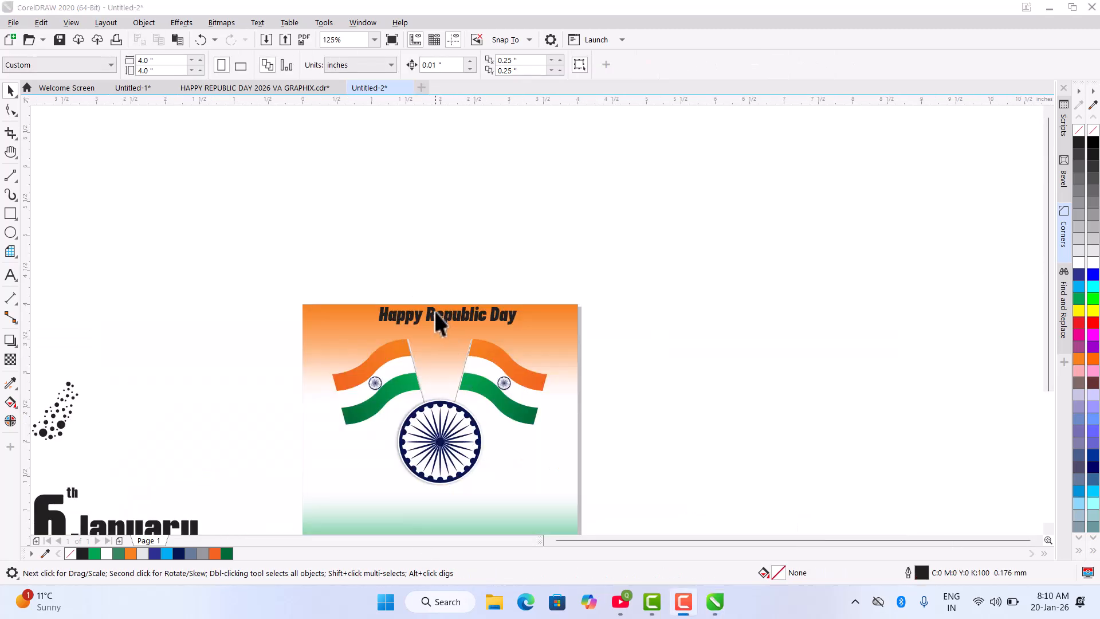
pyautogui.scroll(2, 431, 313)
pyautogui.scroll(3, 430, 312)
pyautogui.click(419, 329)
pyautogui.doubleClick(403, 367)
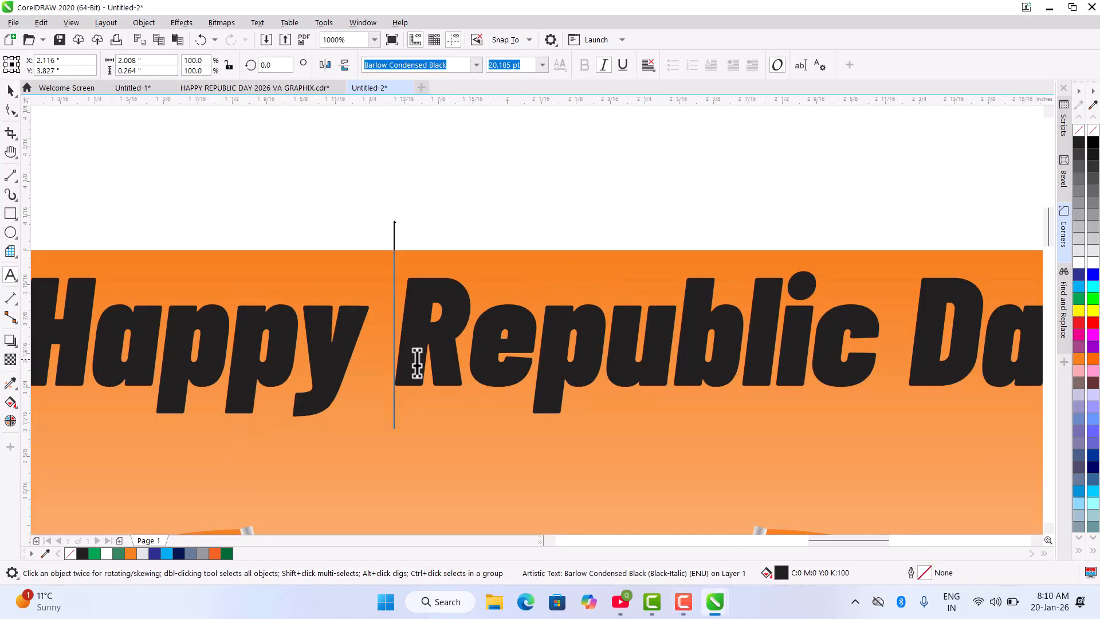
pyautogui.scroll(-1, 359, 344)
pyautogui.scroll(-1, 270, 290)
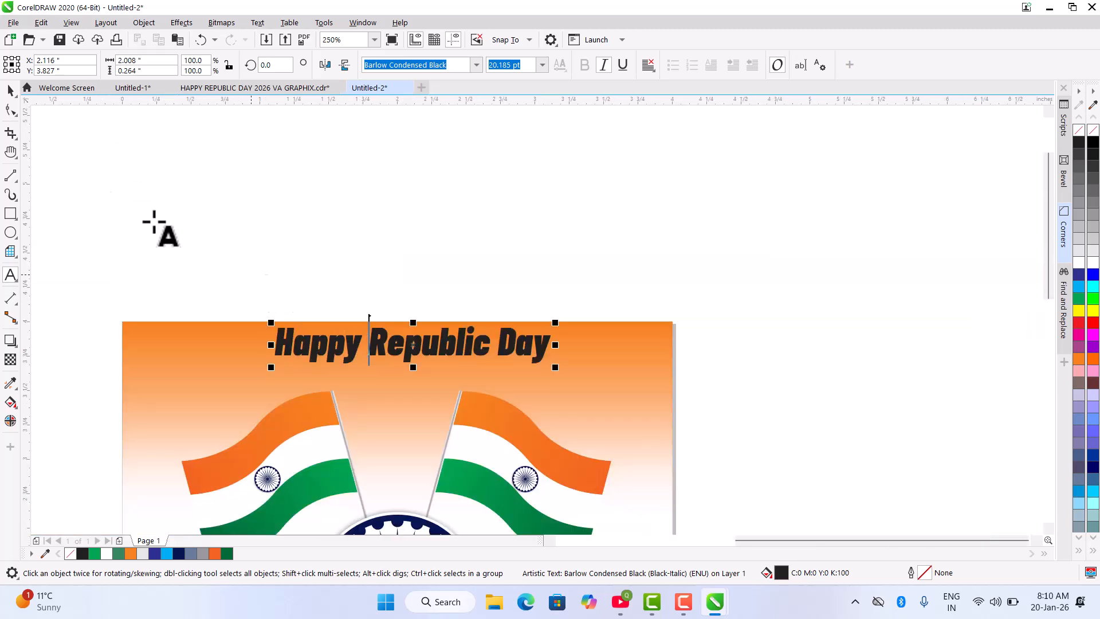
pyautogui.click(16, 96)
# Lower the Happy Republic Day text to about Y 3.763 inches and center it horizontally on the poster background.
pyautogui.scroll(1, 335, 348)
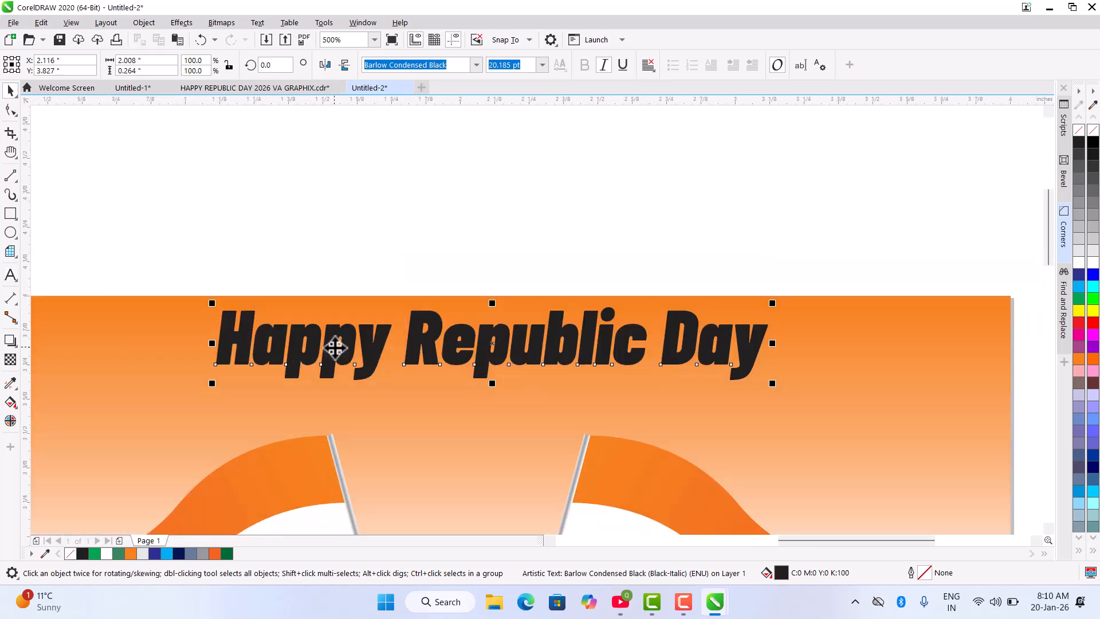
pyautogui.moveTo(328, 347); pyautogui.dragTo(333, 355)
pyautogui.moveTo(329, 363); pyautogui.dragTo(322, 365)
pyautogui.press('c')
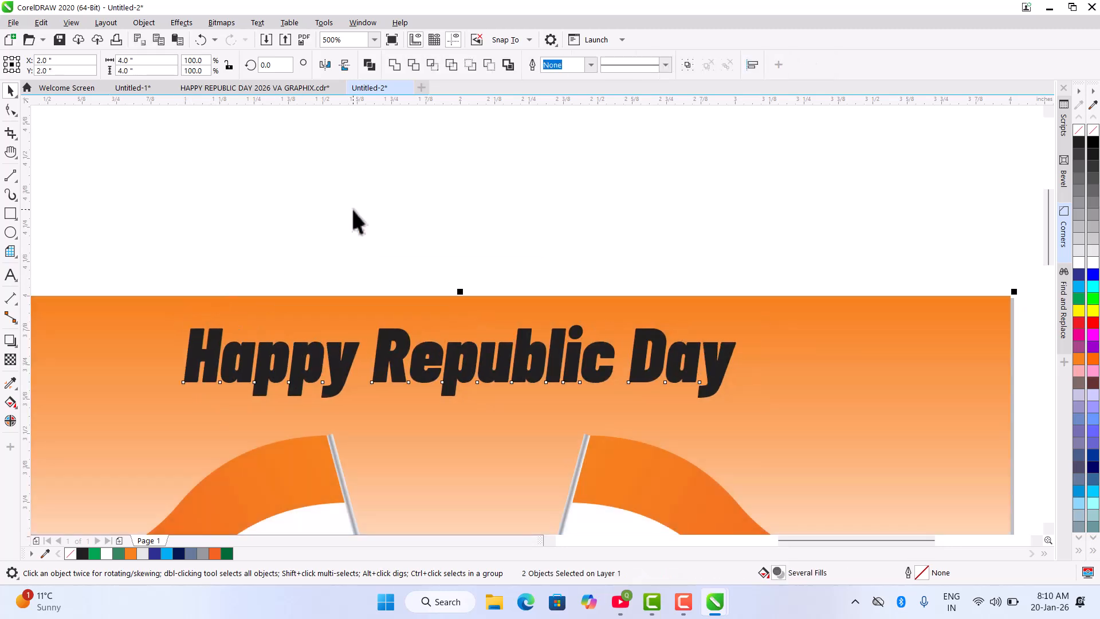
pyautogui.click(352, 207)
# Add an outside contour with two steps and a 0.004 inch offset around the Happy Republic Day text.
pyautogui.click(403, 338)
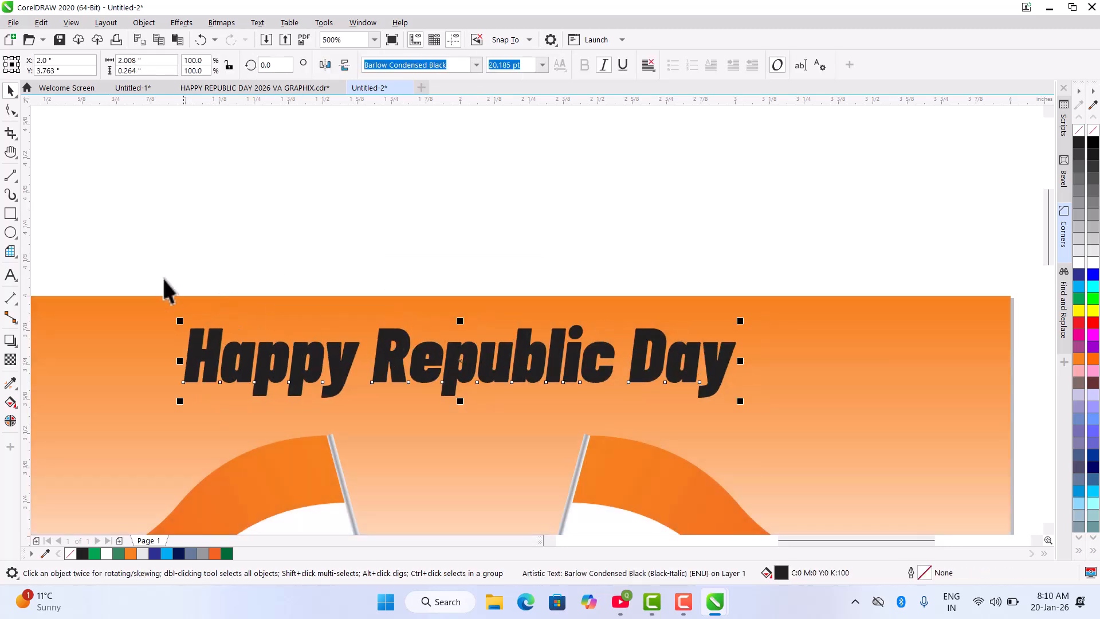
pyautogui.click(10, 341)
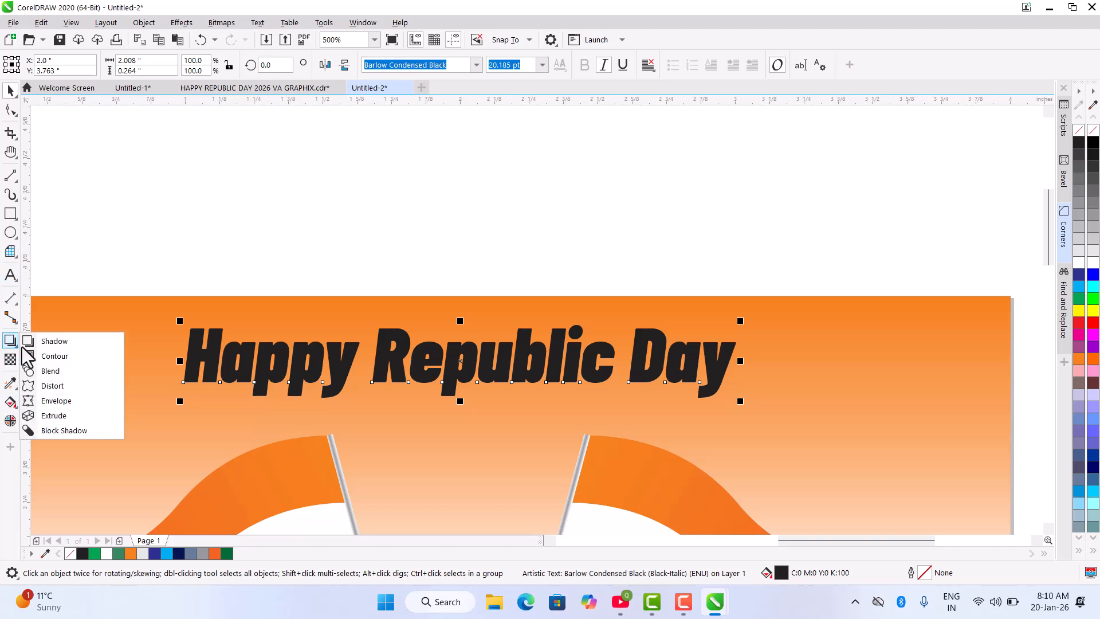
pyautogui.click(62, 361)
pyautogui.moveTo(222, 370); pyautogui.dragTo(211, 395)
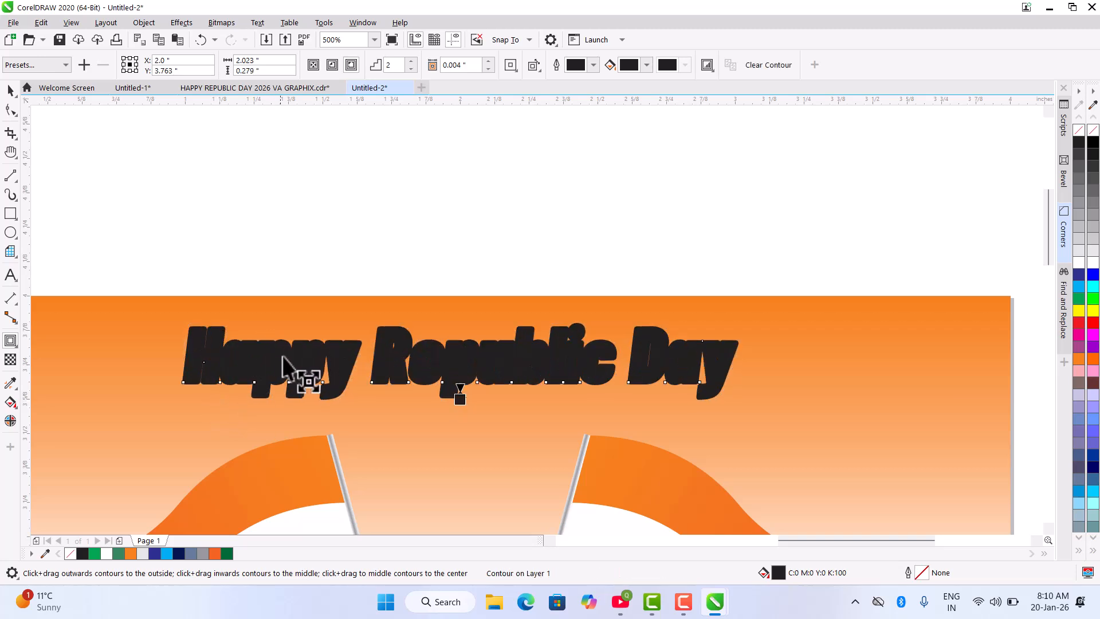
pyautogui.scroll(3, 285, 354)
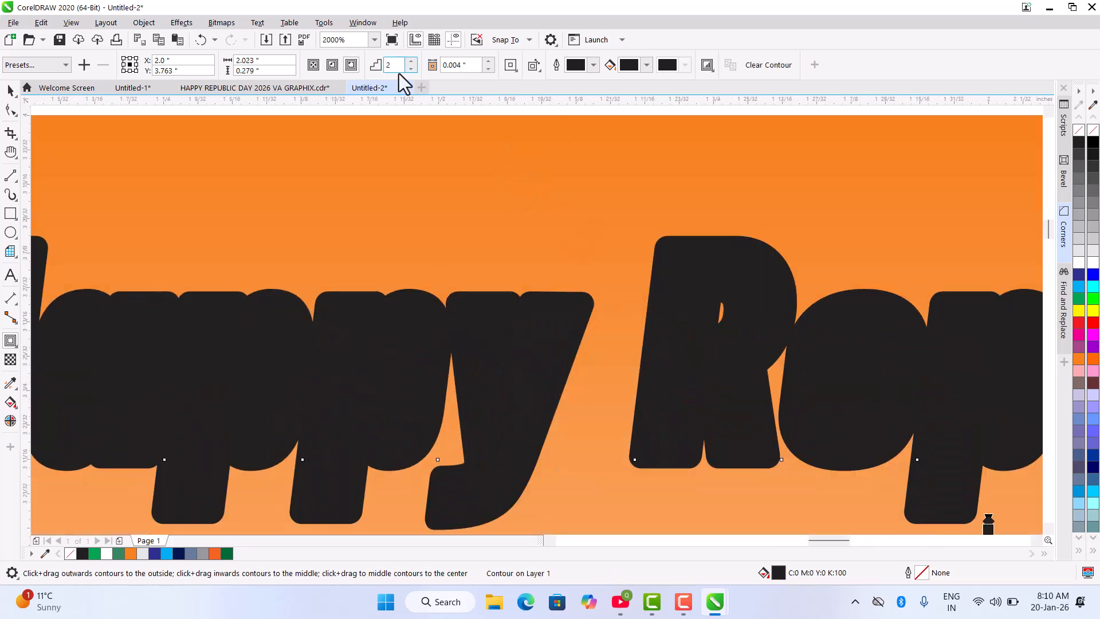
# Break the contour apart from the Happy Republic Day text and fill the text white.
pyautogui.click(8, 96)
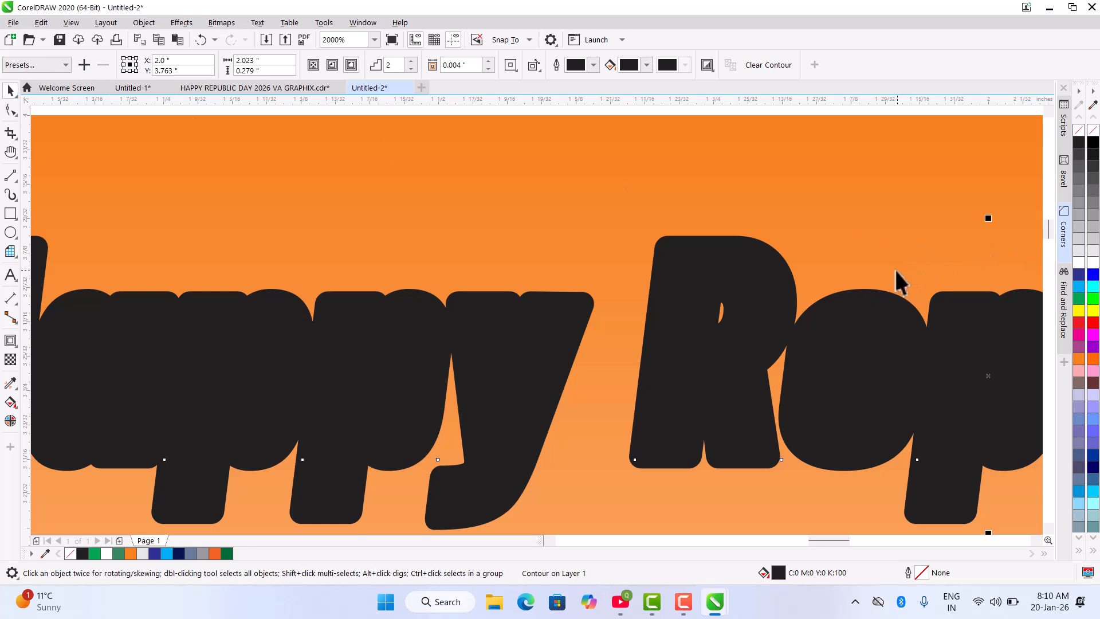
pyautogui.hotkey('ctrl', 'k')
pyautogui.click(517, 342)
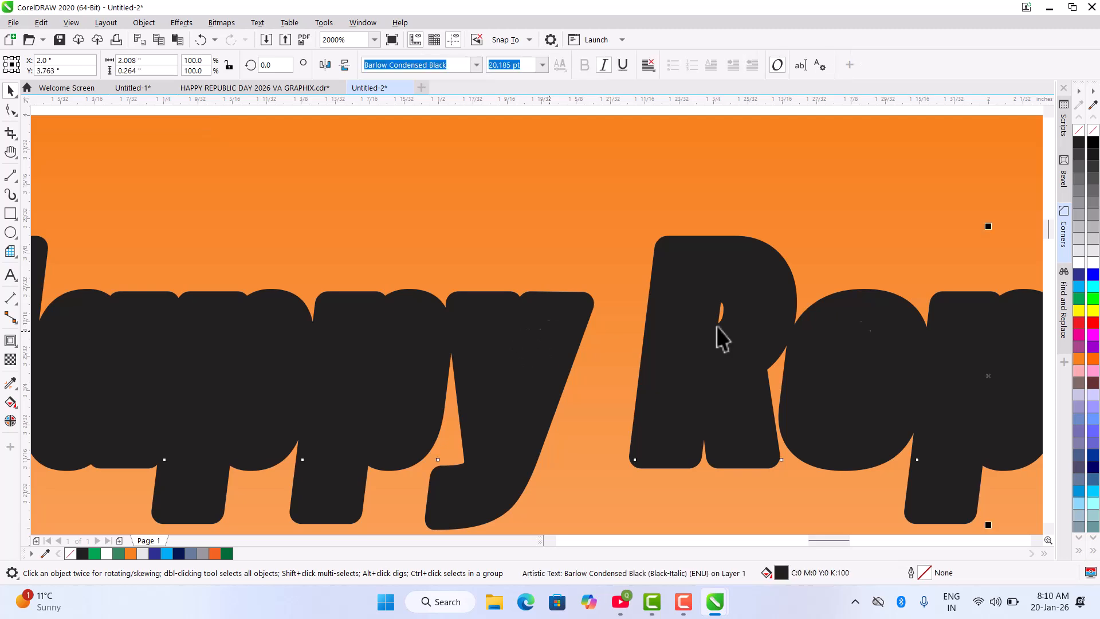
pyautogui.click(1079, 263)
pyautogui.scroll(-2, 533, 287)
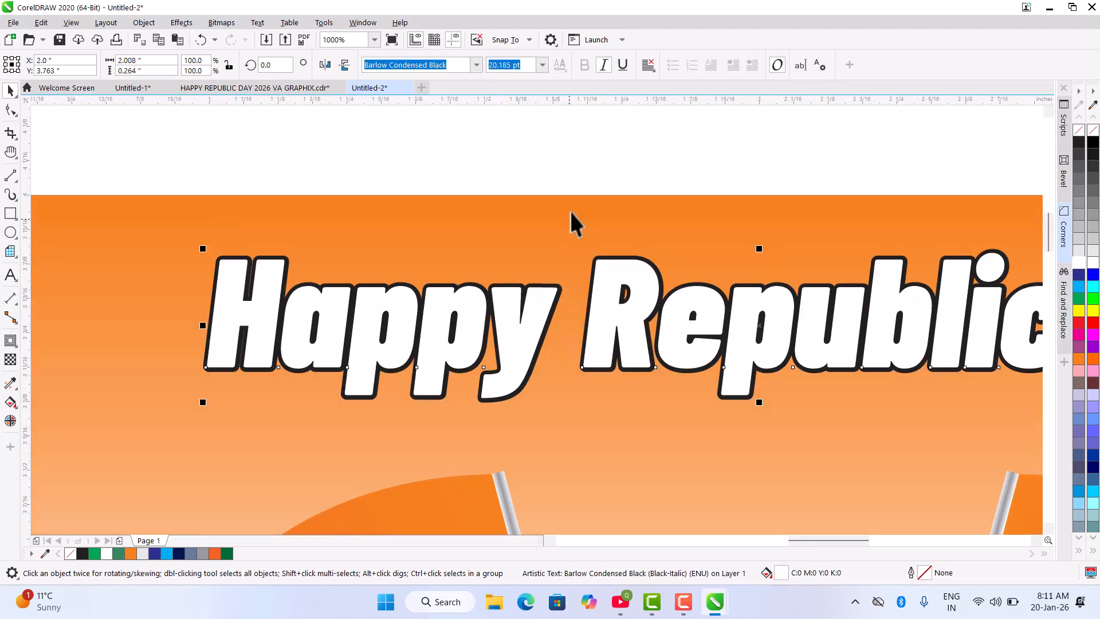
# Ungroup the two contour shapes behind the text and fill the outer one white.
pyautogui.click(523, 315)
pyautogui.moveTo(516, 326); pyautogui.dragTo(514, 356)
pyautogui.hotkey('ctrl', 'z')
pyautogui.click(526, 66)
pyautogui.press('Escape')
pyautogui.scroll(5, 552, 305)
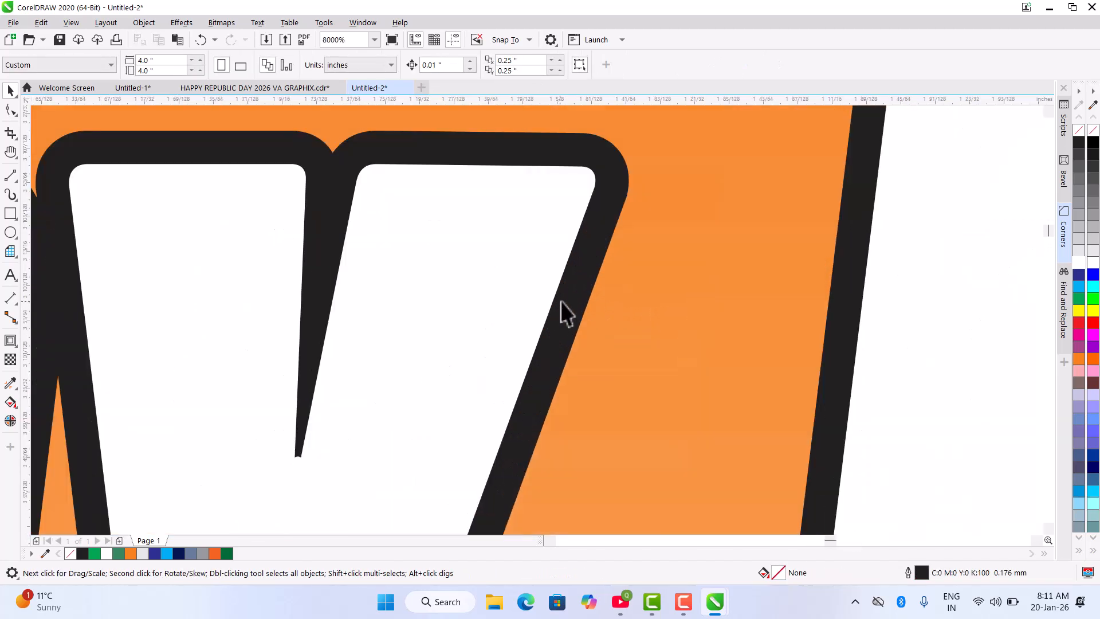
pyautogui.click(598, 189)
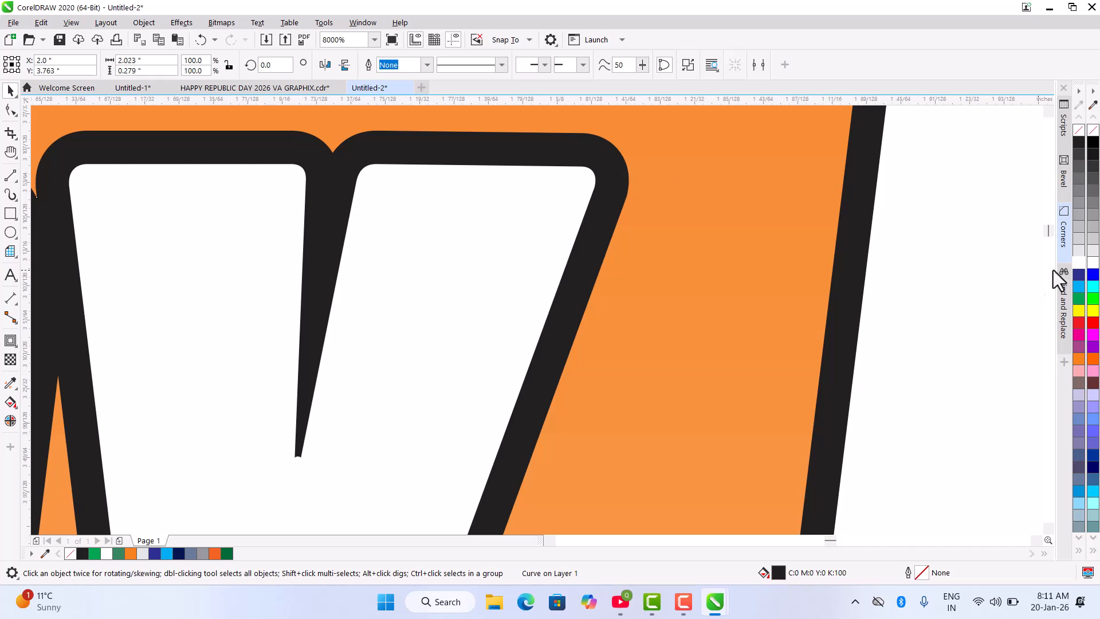
pyautogui.click(1077, 262)
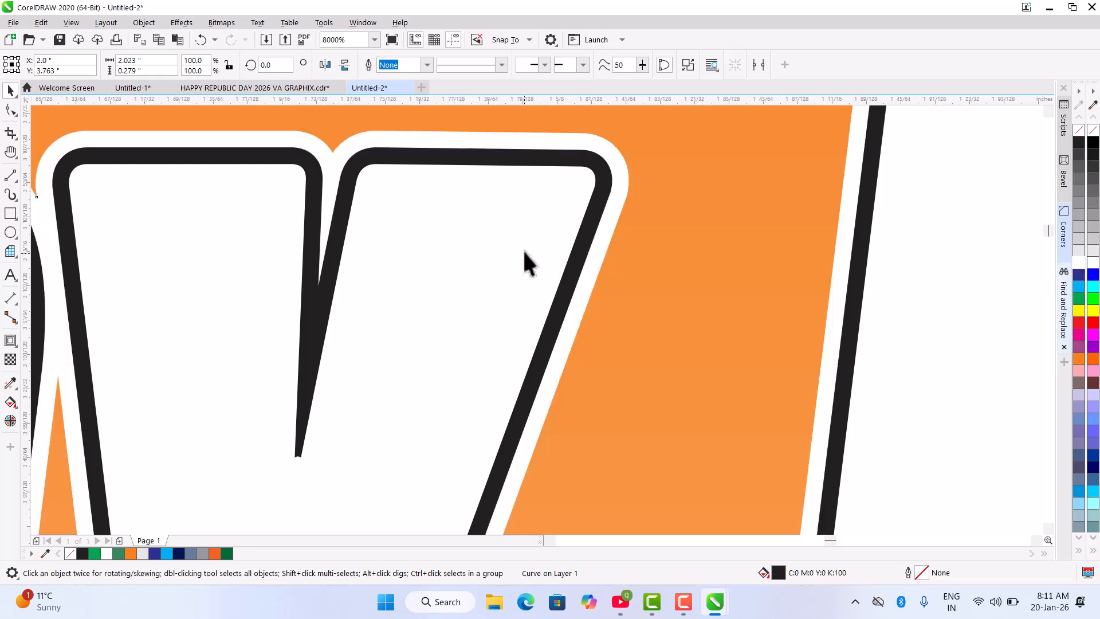
# Color only the word Happy in the greeting text orange (C0 M60 Y100 K0).
pyautogui.scroll(-5, 527, 250)
pyautogui.click(499, 283)
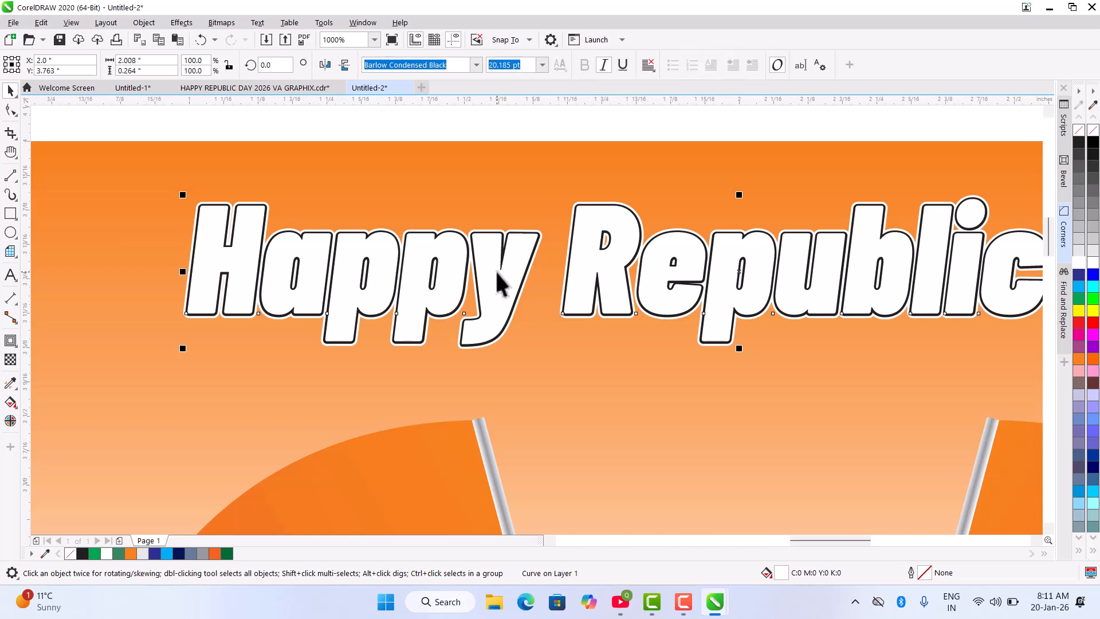
pyautogui.click(12, 276)
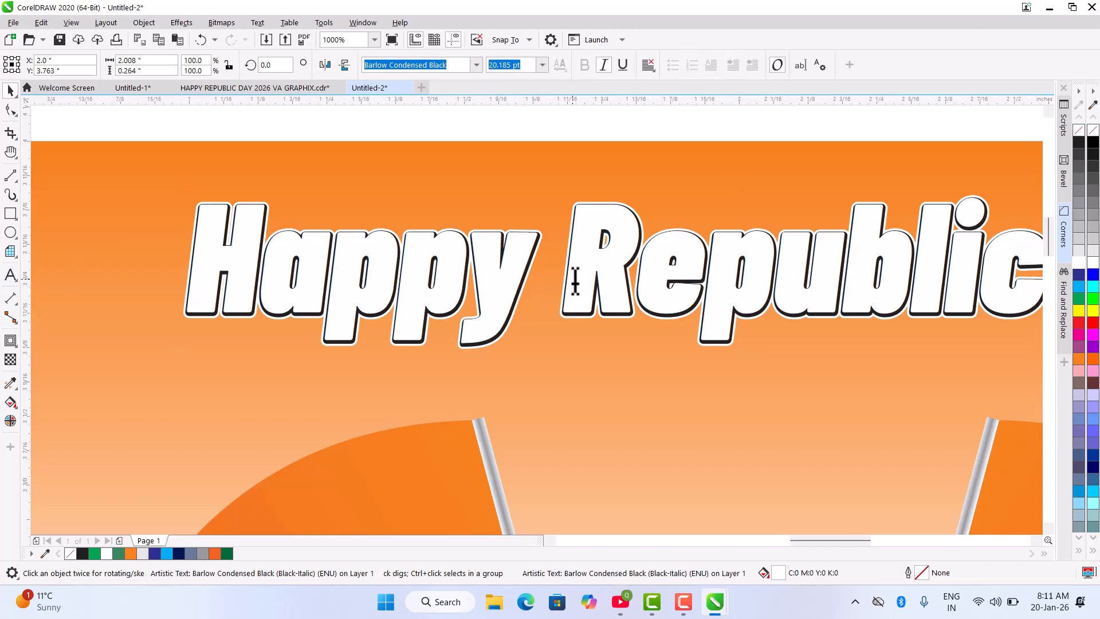
pyautogui.moveTo(541, 245); pyautogui.dragTo(164, 270)
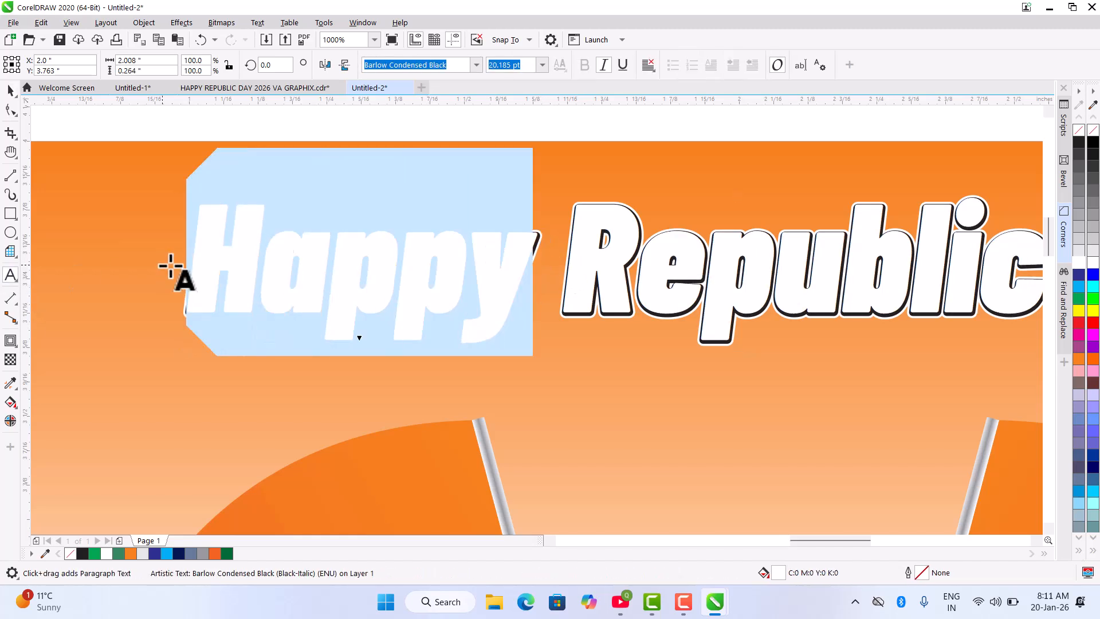
pyautogui.click(1079, 359)
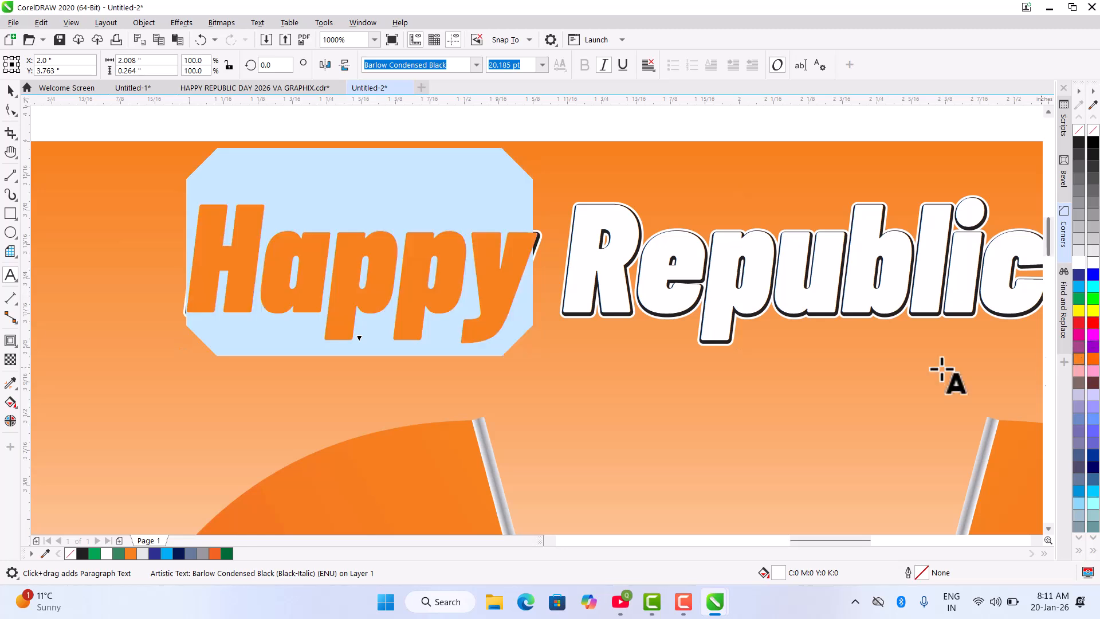
# Color only the word Day in the greeting text green (C100 M0 Y100 K0) and deselect the text.
pyautogui.scroll(-2, 401, 270)
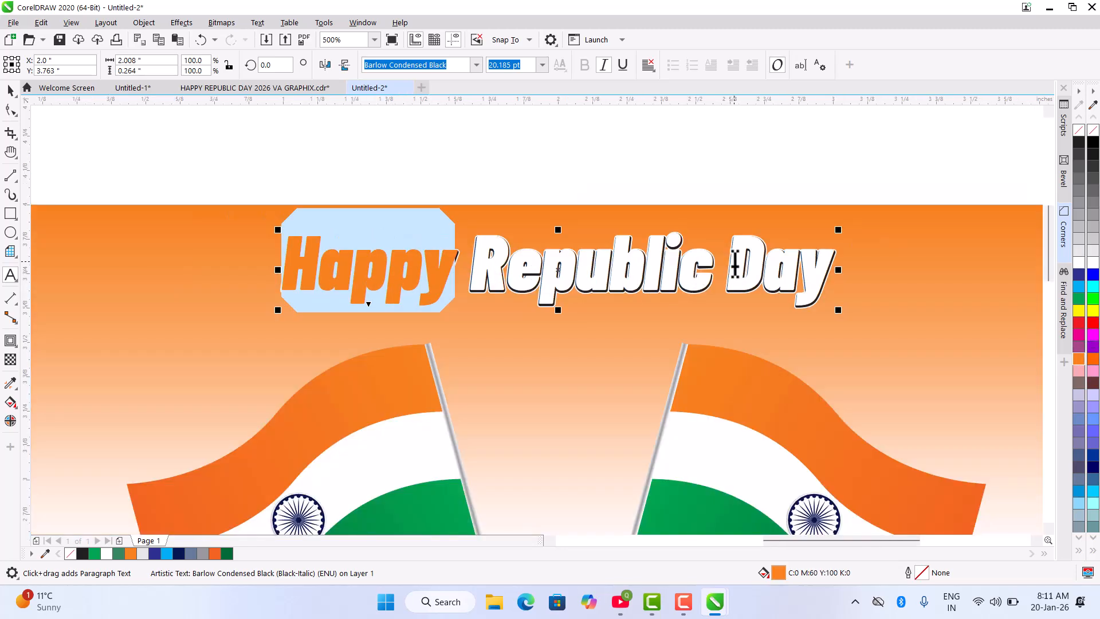
pyautogui.moveTo(731, 263); pyautogui.dragTo(848, 304)
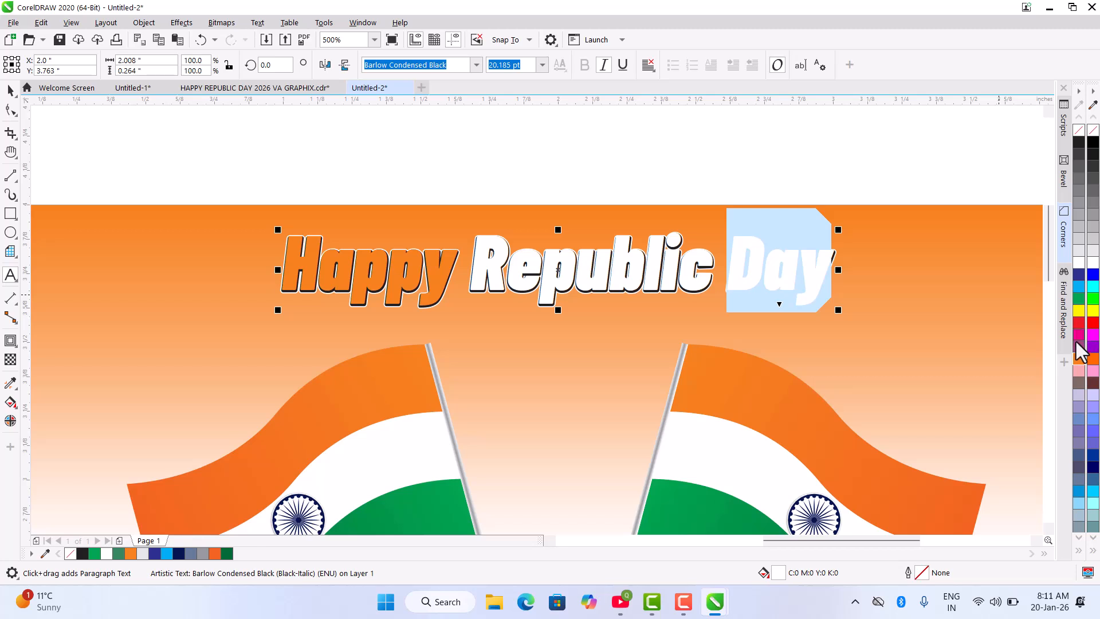
pyautogui.click(1078, 302)
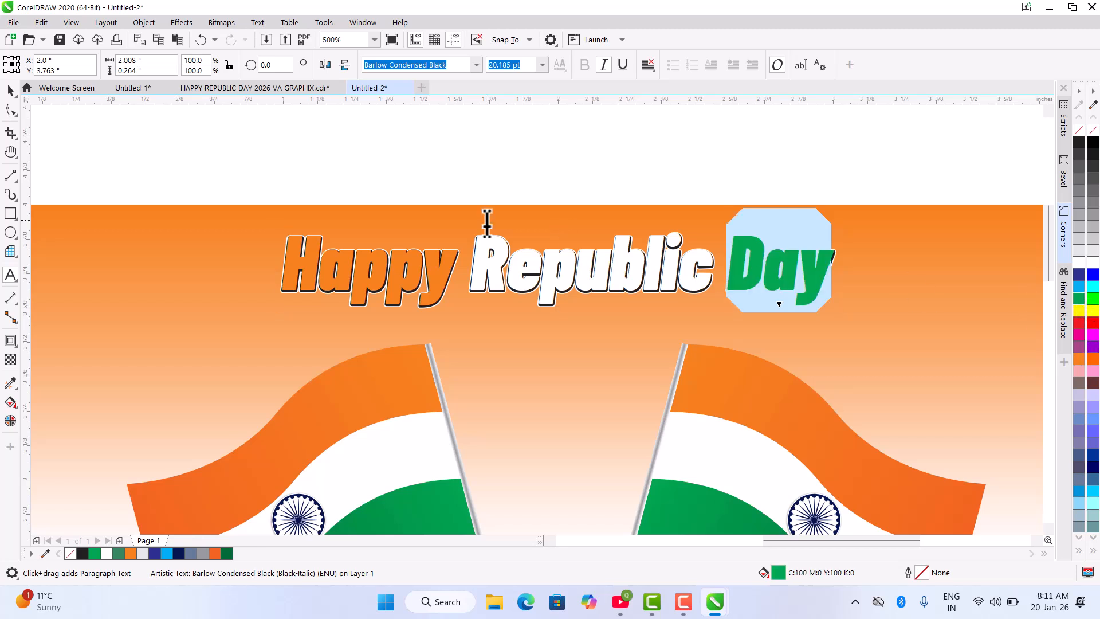
pyautogui.click(10, 90)
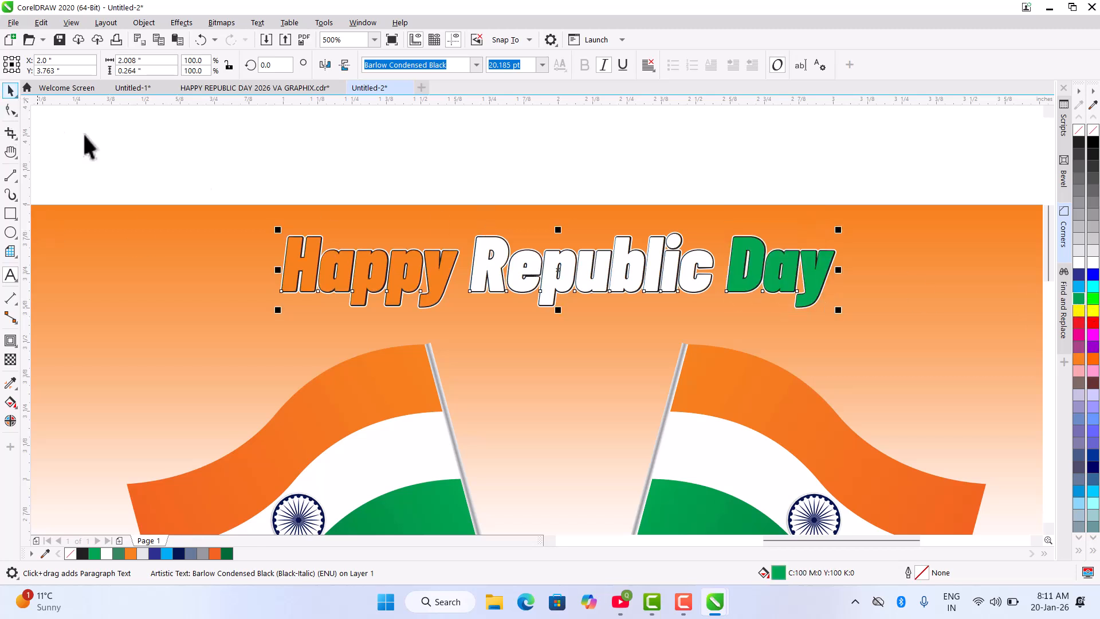
pyautogui.click(232, 151)
pyautogui.scroll(-2, 483, 291)
pyautogui.scroll(6, 515, 290)
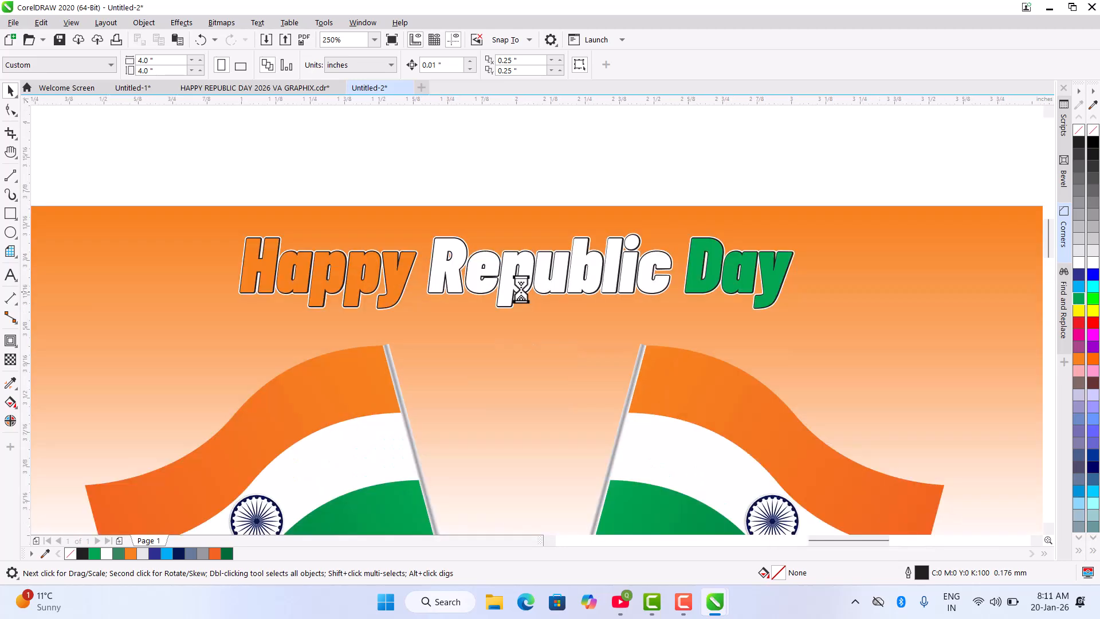
pyautogui.click(479, 284)
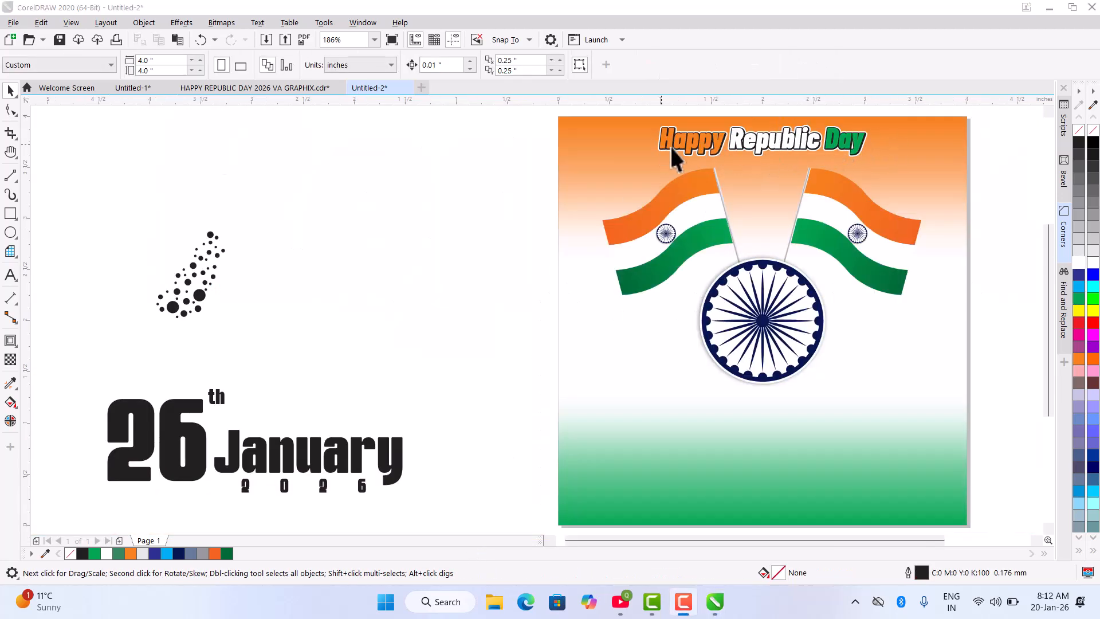
# Move the black dot cluster onto the poster, between the left flag's lower edge and the large wheel.
pyautogui.click(133, 248)
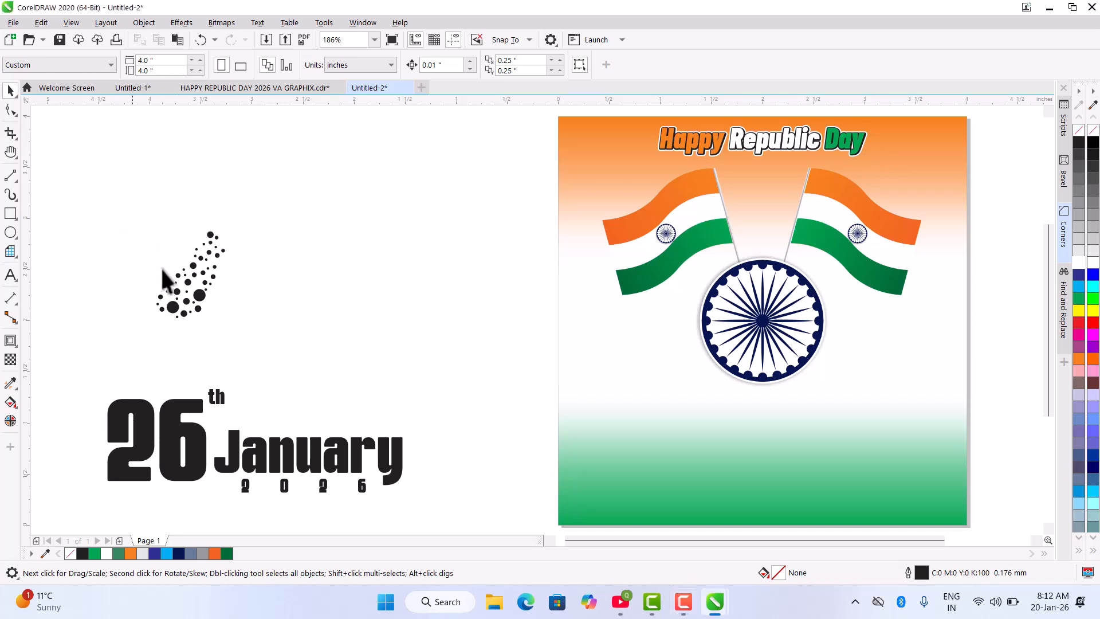
pyautogui.moveTo(344, 396); pyautogui.dragTo(346, 398)
pyautogui.moveTo(194, 269); pyautogui.dragTo(665, 310)
pyautogui.scroll(2, 690, 297)
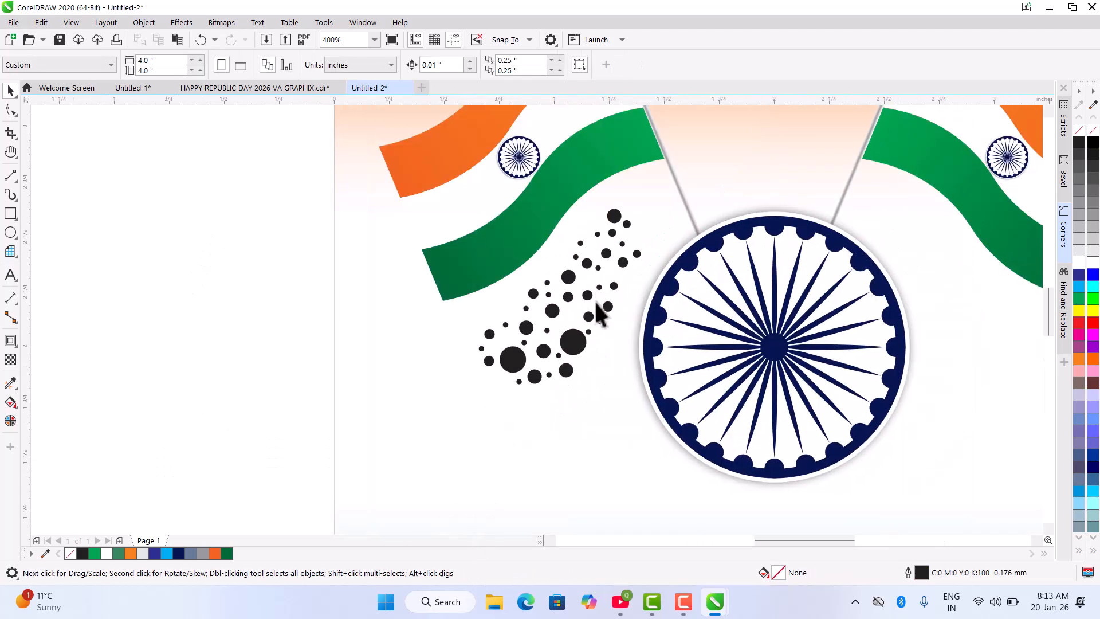
pyautogui.scroll(1, 599, 301)
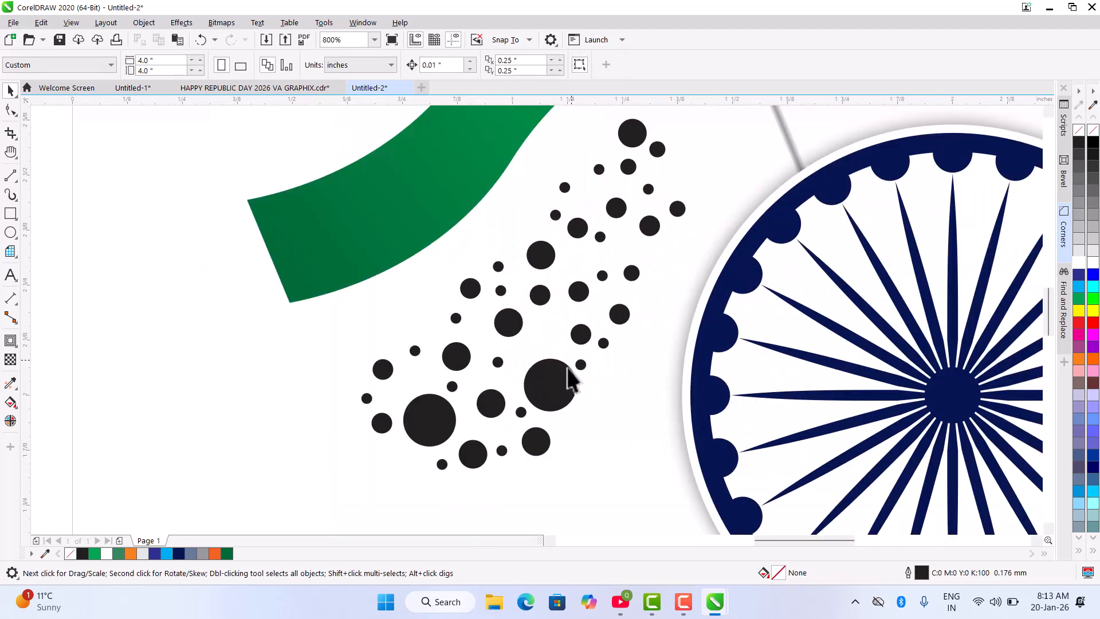
# Apply a linear black-to-white fountain fill to the dot cluster, running downward across the large dot nearest the wheel.
pyautogui.click(556, 387)
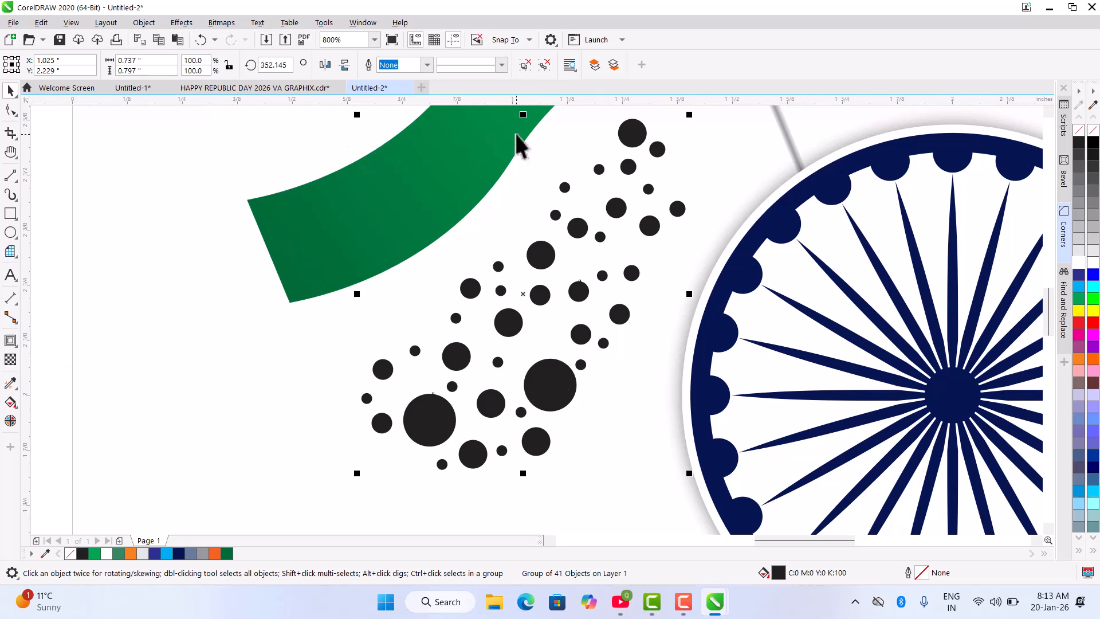
pyautogui.press('g')
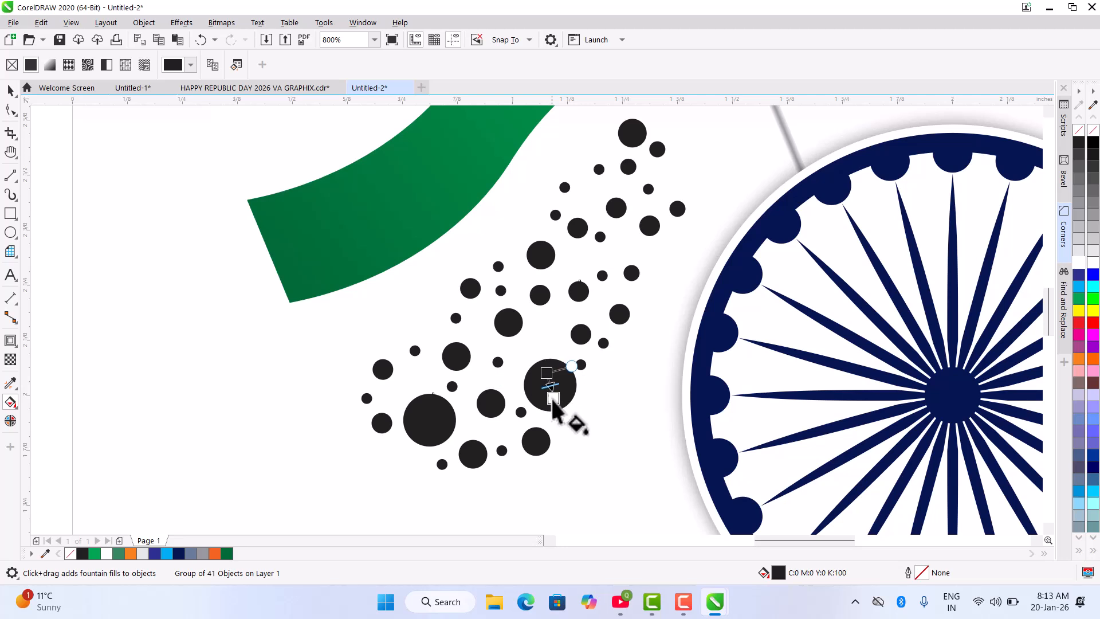
pyautogui.moveTo(547, 373); pyautogui.dragTo(553, 399)
pyautogui.scroll(2, 566, 402)
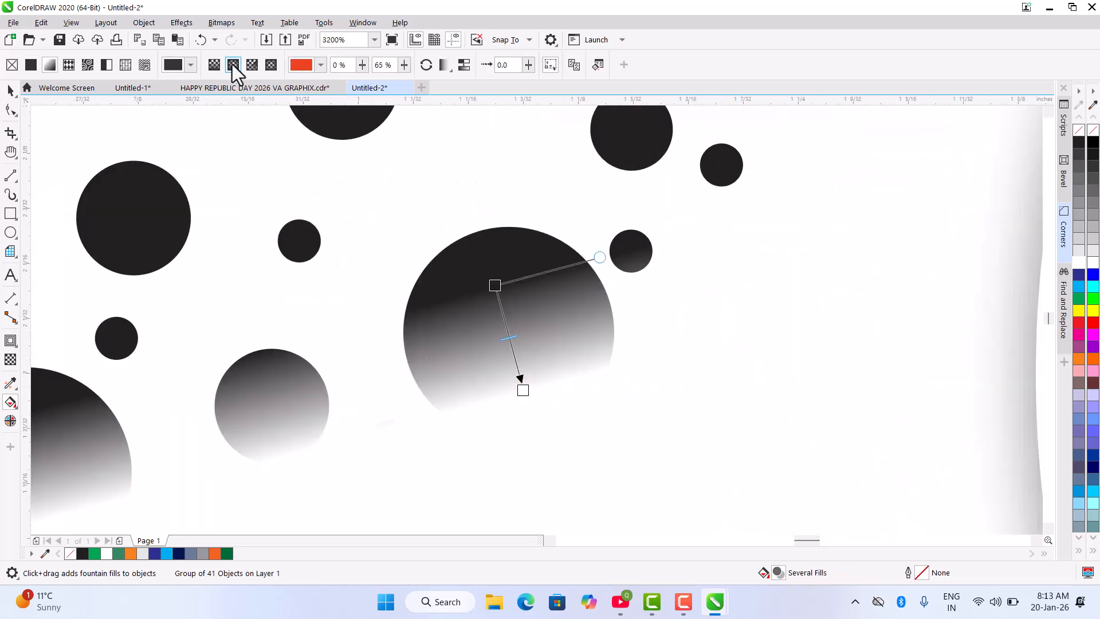
# Ungroup the dot cluster and select only the large dot nearest the wheel.
pyautogui.click(9, 91)
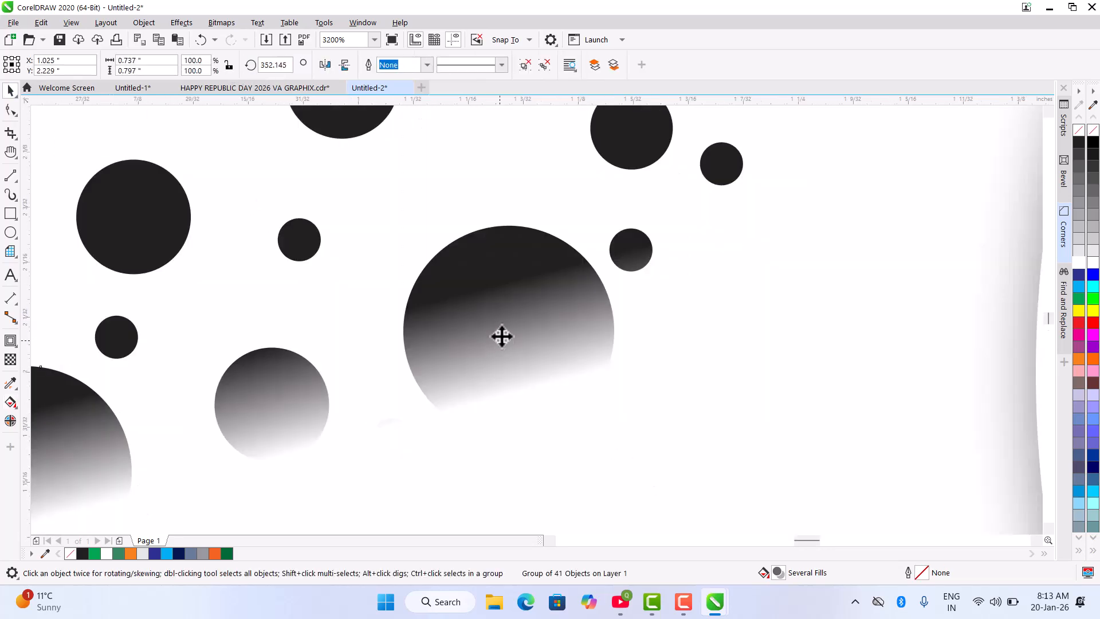
pyautogui.scroll(-2, 501, 338)
pyautogui.click(527, 68)
pyautogui.click(625, 211)
pyautogui.click(509, 338)
pyautogui.scroll(2, 504, 332)
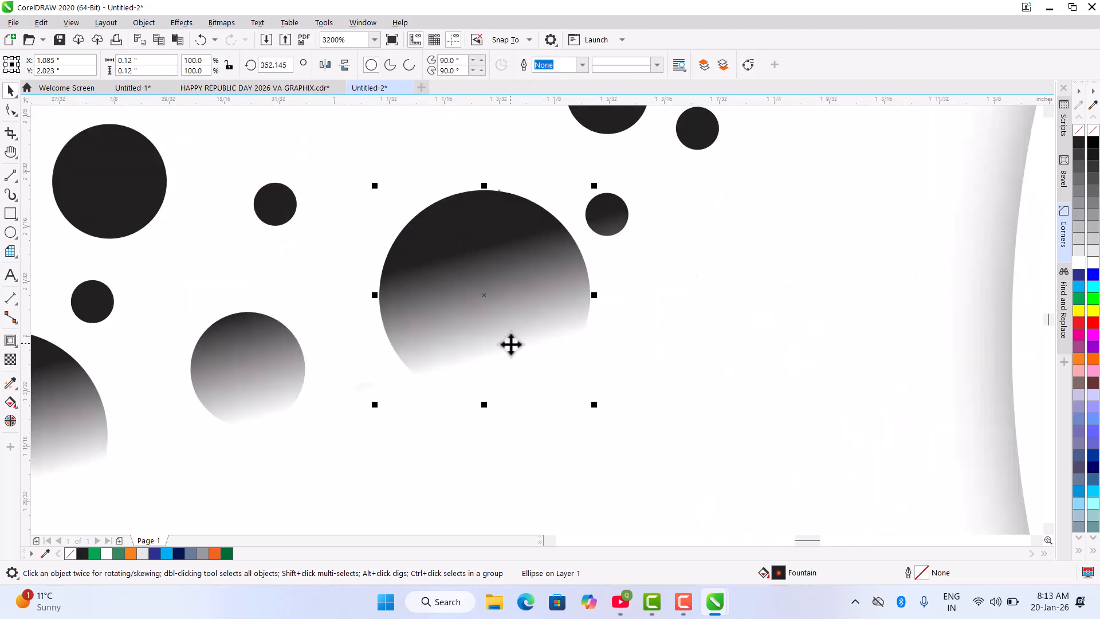
# Change the large dot's white fountain color to green, make the fill elliptical and extend its radius toward the dot's edge.
pyautogui.press('g')
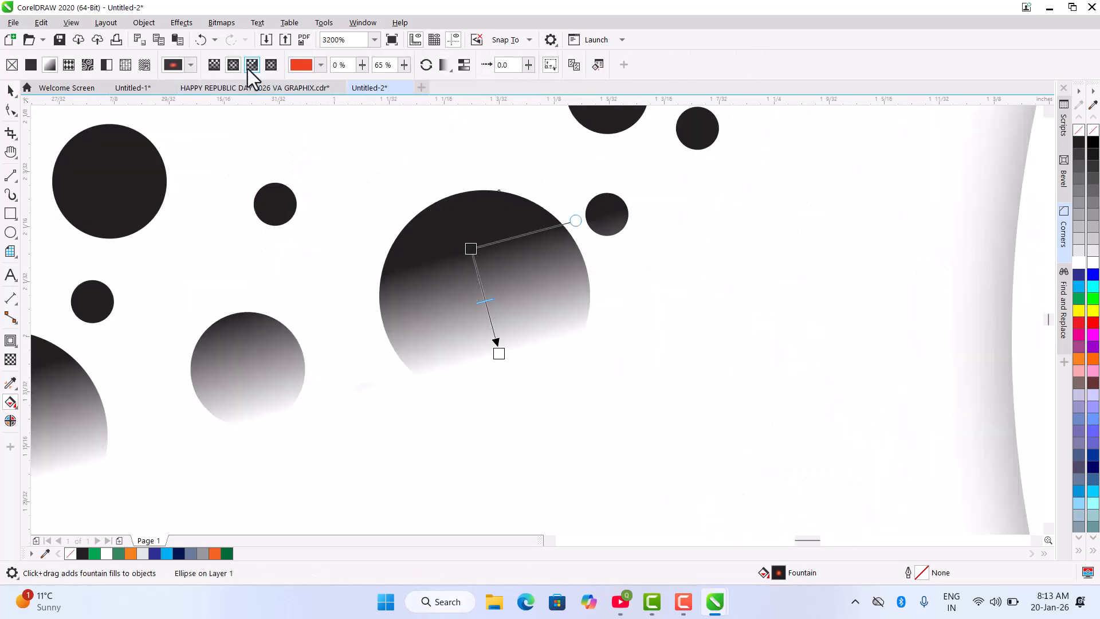
pyautogui.click(1080, 300)
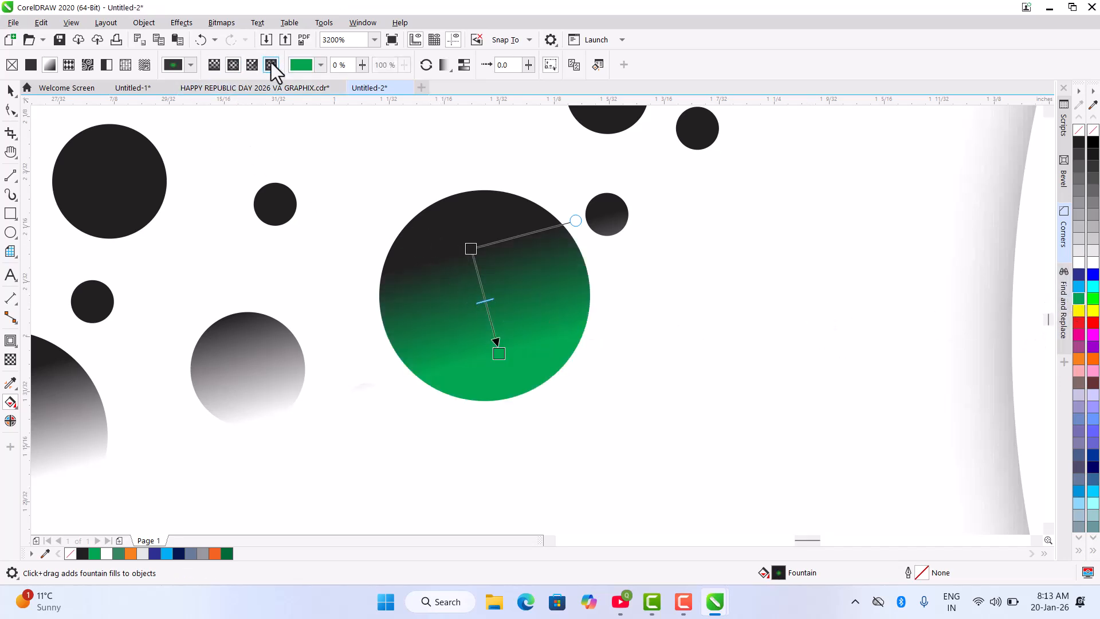
pyautogui.click(251, 65)
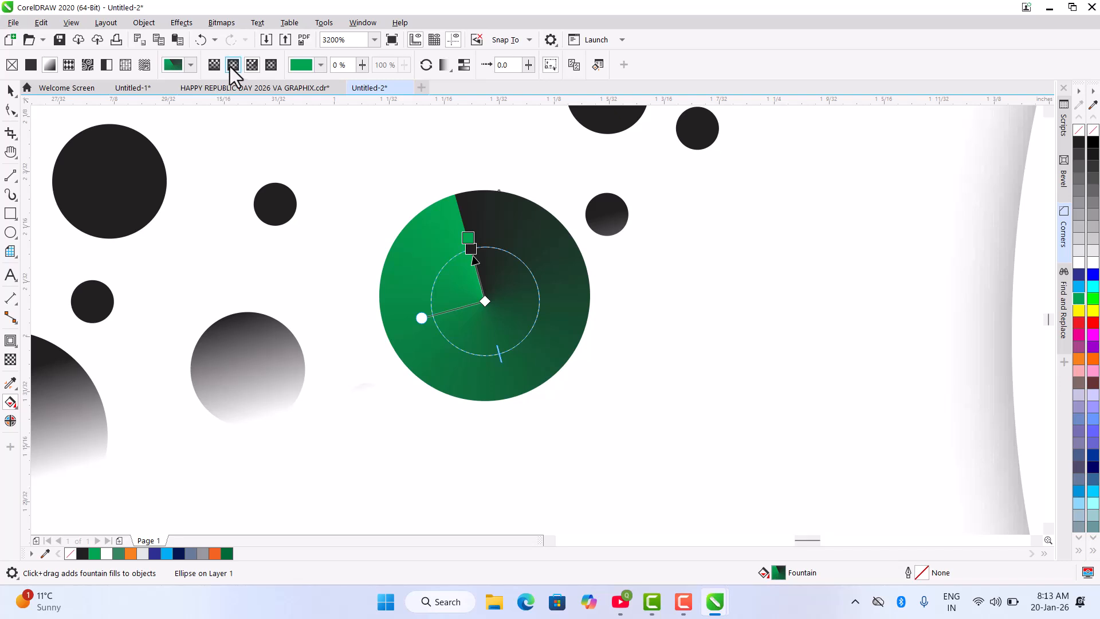
pyautogui.click(233, 65)
pyautogui.moveTo(503, 356); pyautogui.dragTo(511, 384)
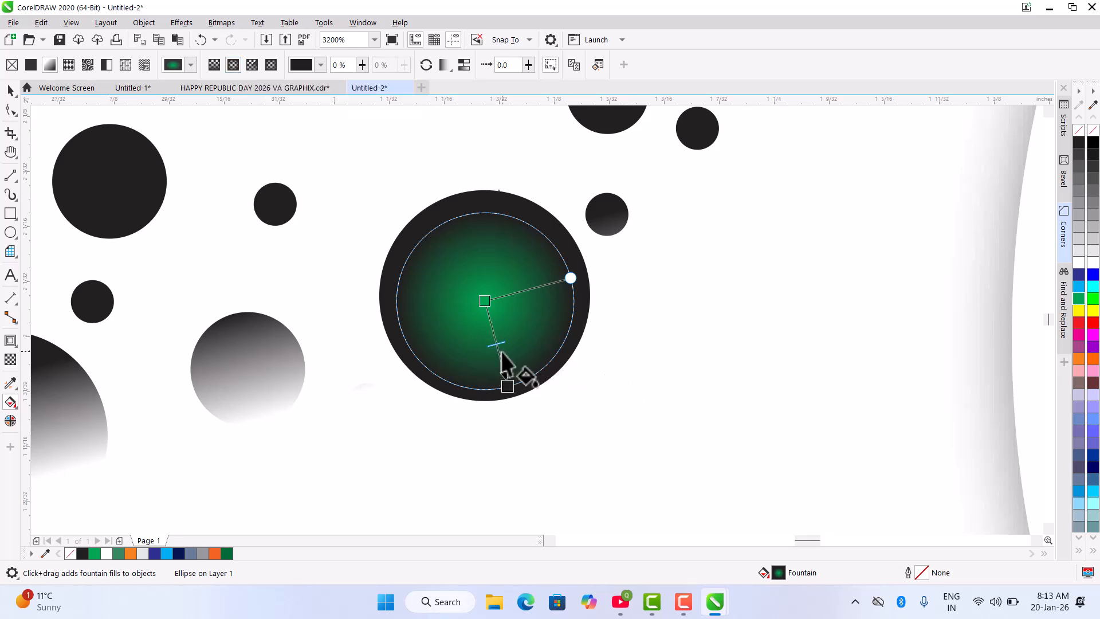
# Add a color node at 47% of the large dot's elliptical fill and color both that node and the center orange.
pyautogui.scroll(2, 501, 351)
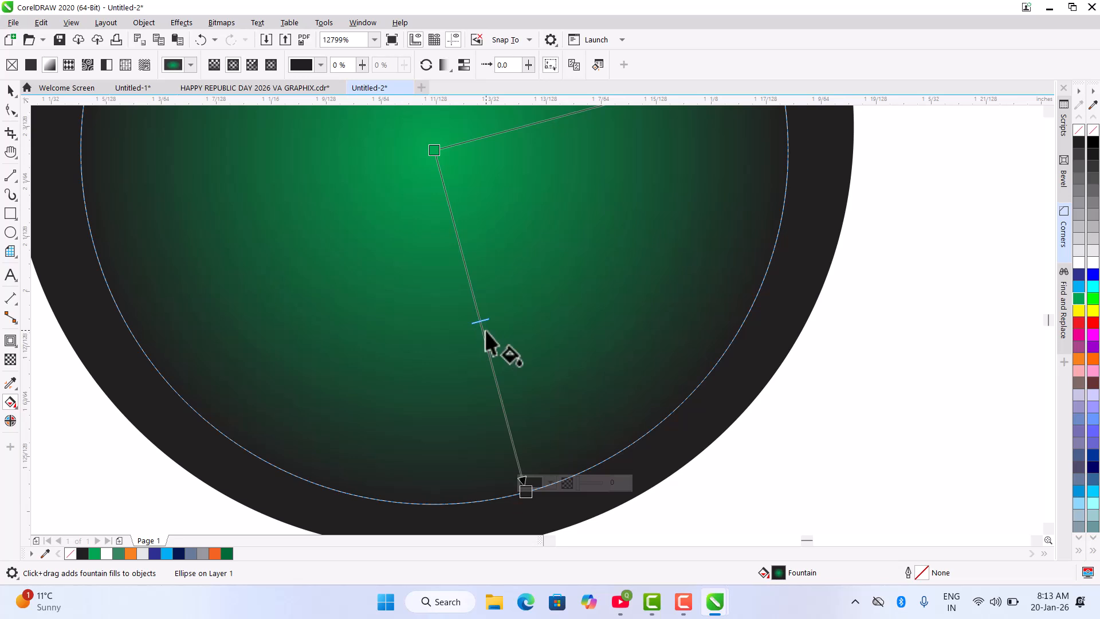
pyautogui.doubleClick(483, 331)
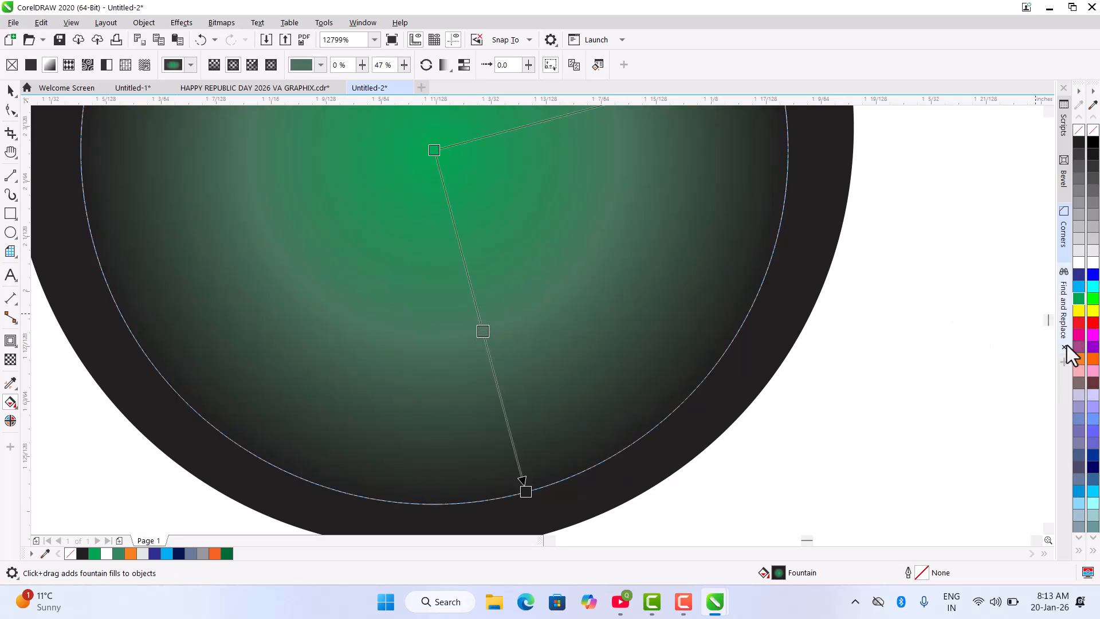
pyautogui.click(430, 151)
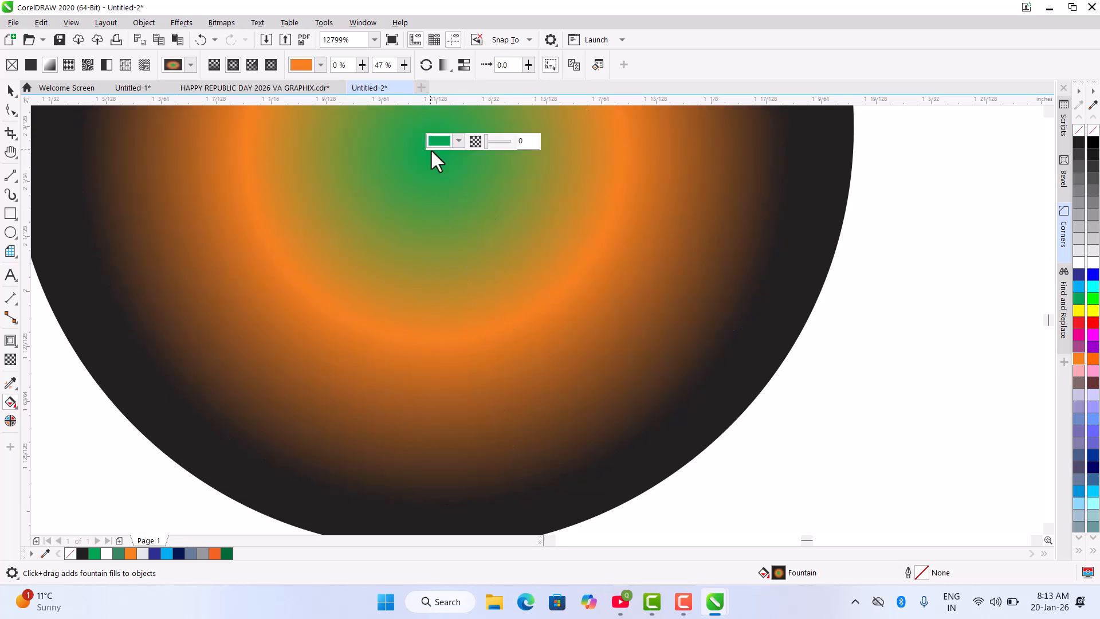
pyautogui.click(1078, 360)
# Set the outer color of the large dot's elliptical fill to dark orange, C20 M81 Y100 K12.
pyautogui.click(527, 491)
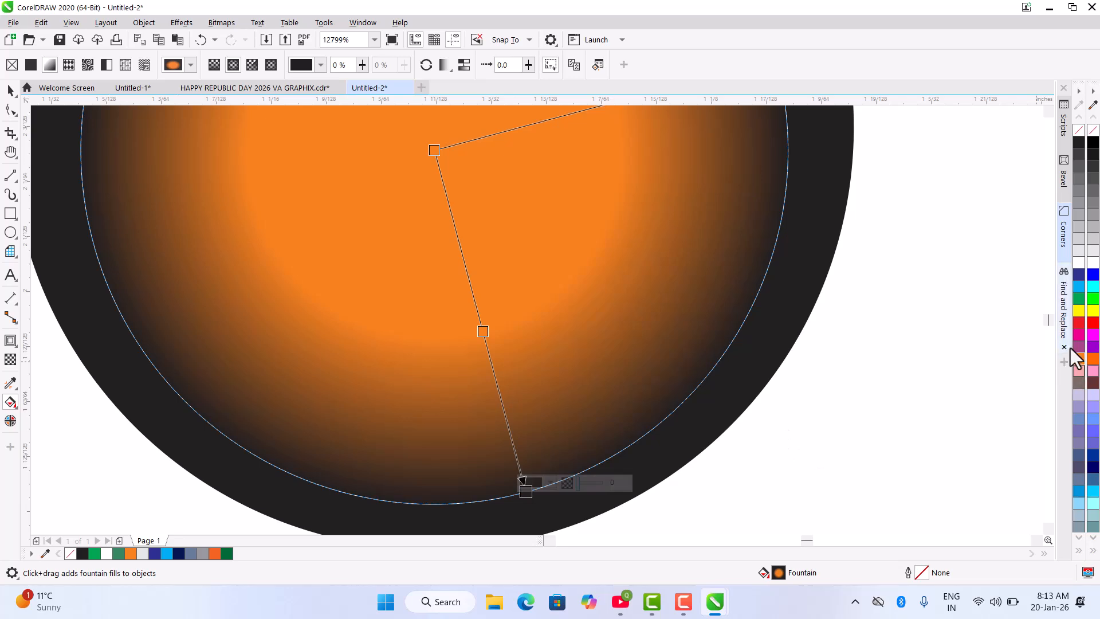
pyautogui.moveTo(1077, 359); pyautogui.dragTo(526, 491)
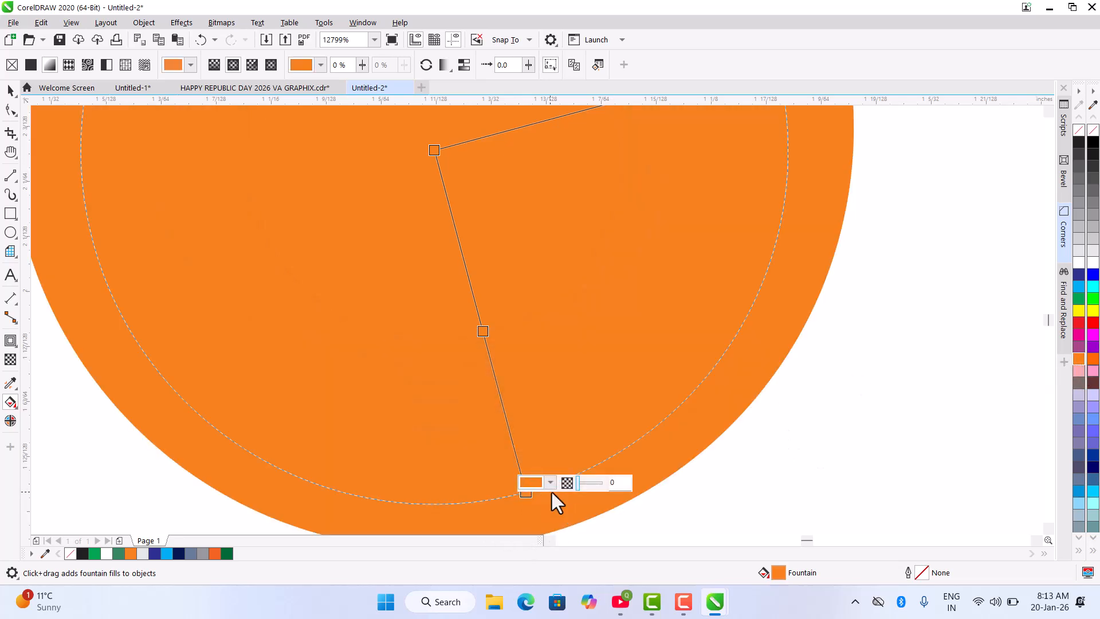
pyautogui.click(549, 482)
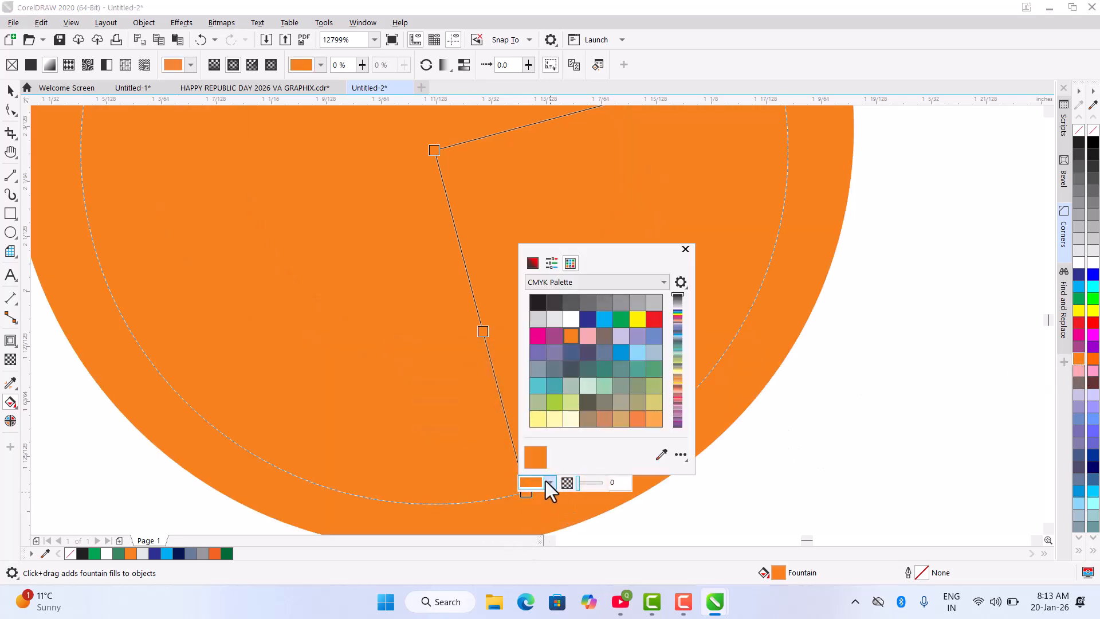
pyautogui.click(533, 263)
pyautogui.click(611, 307)
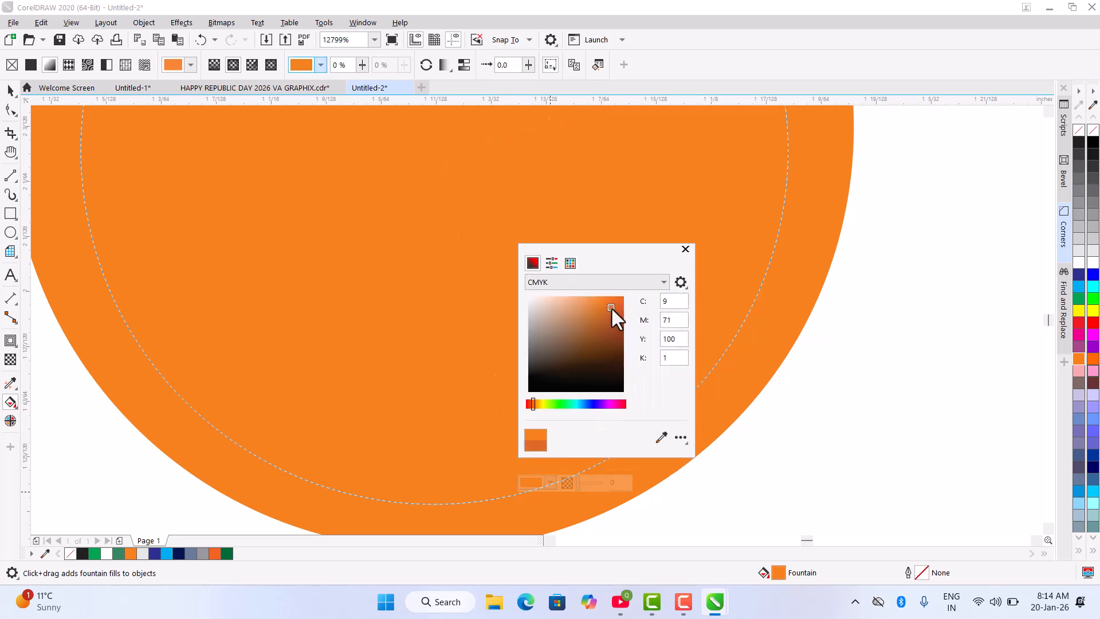
pyautogui.moveTo(611, 307); pyautogui.dragTo(621, 321)
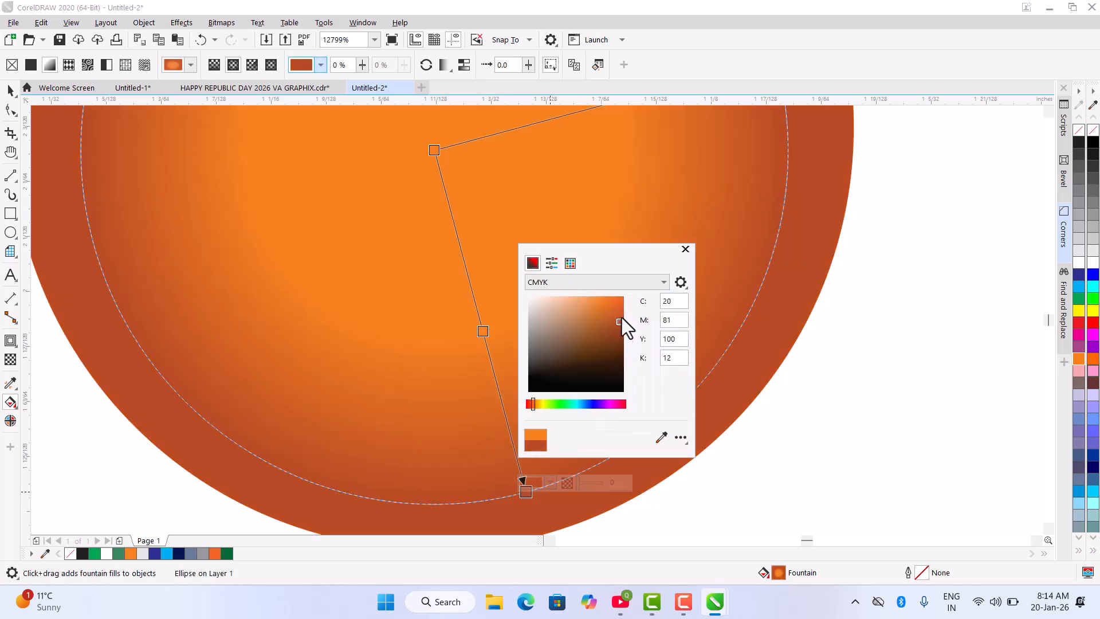
pyautogui.click(684, 250)
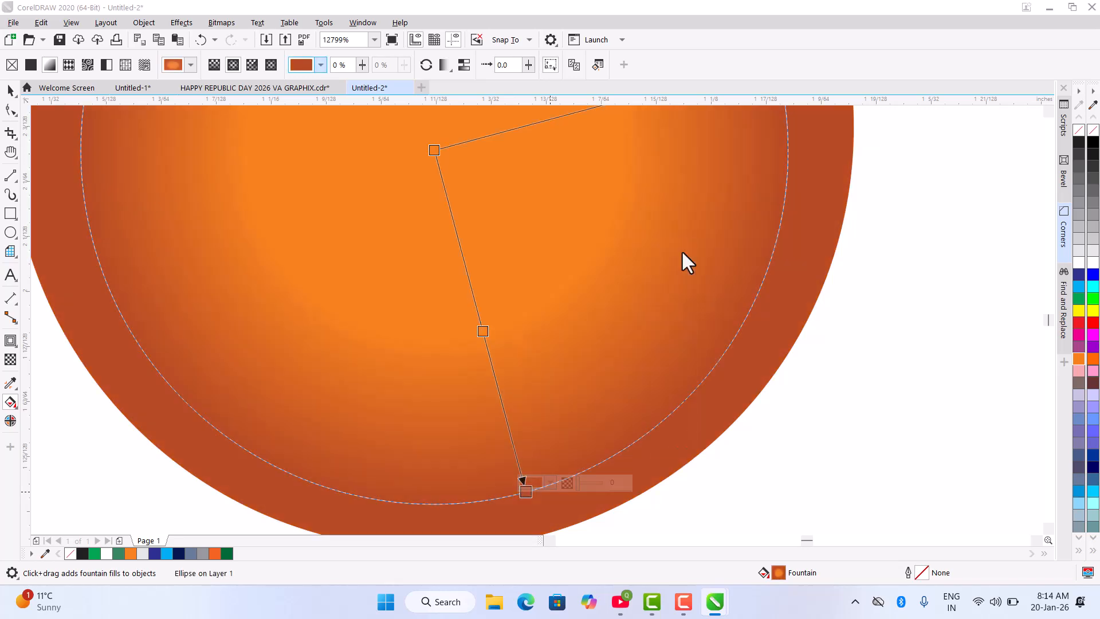
# Sample the dot's dark orange rim color for the center of its elliptical fill and finish editing the fill.
pyautogui.click(435, 150)
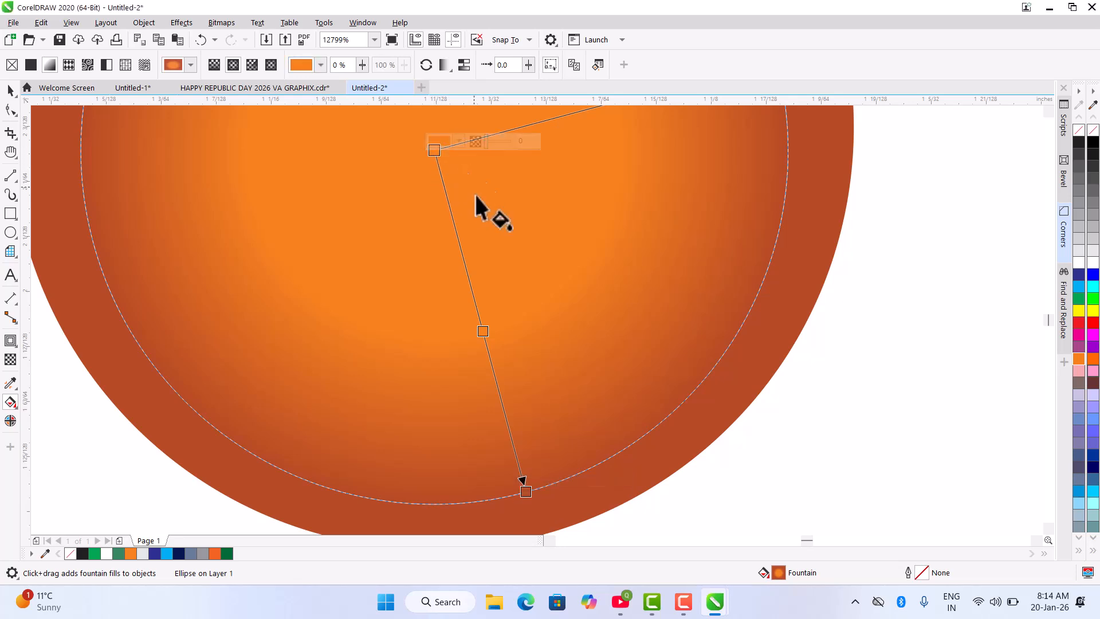
pyautogui.click(462, 129)
pyautogui.click(434, 151)
pyautogui.click(458, 143)
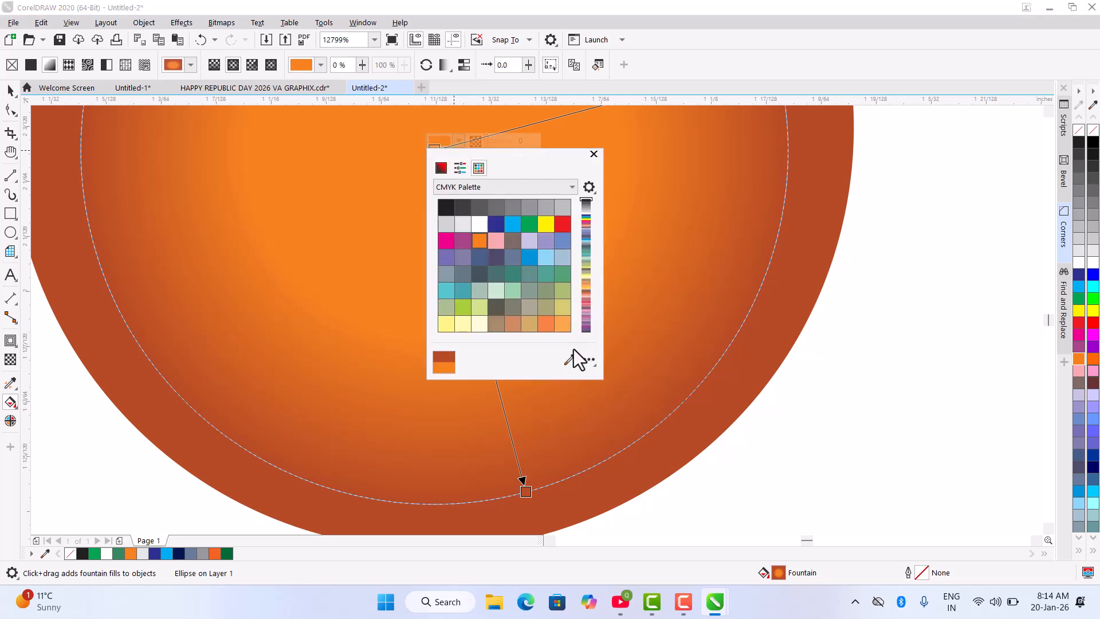
pyautogui.click(569, 360)
pyautogui.click(630, 461)
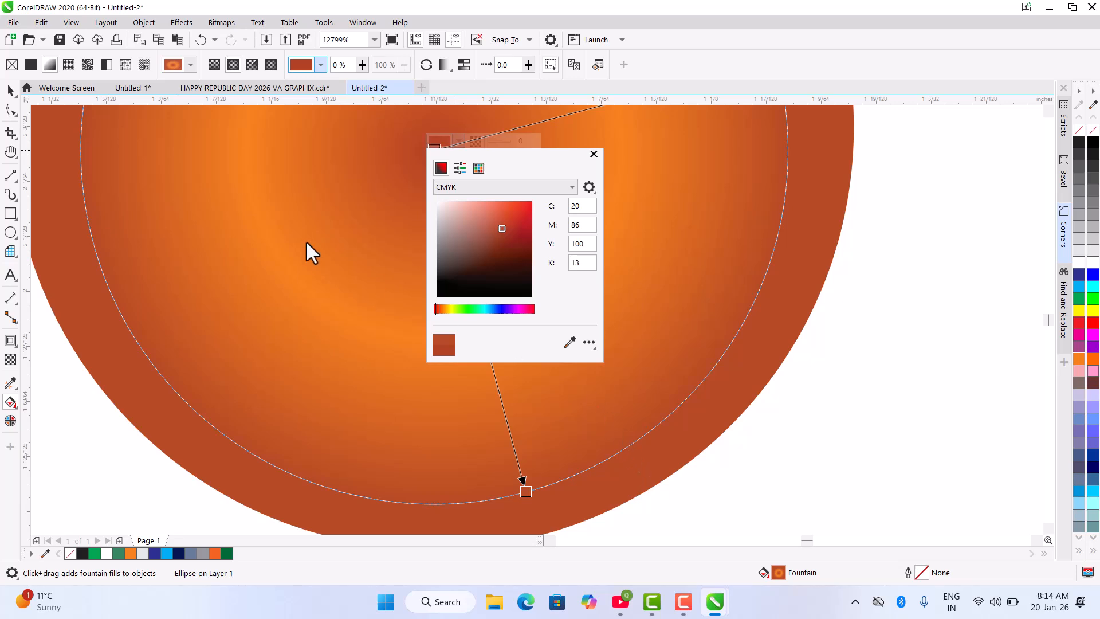
pyautogui.click(594, 154)
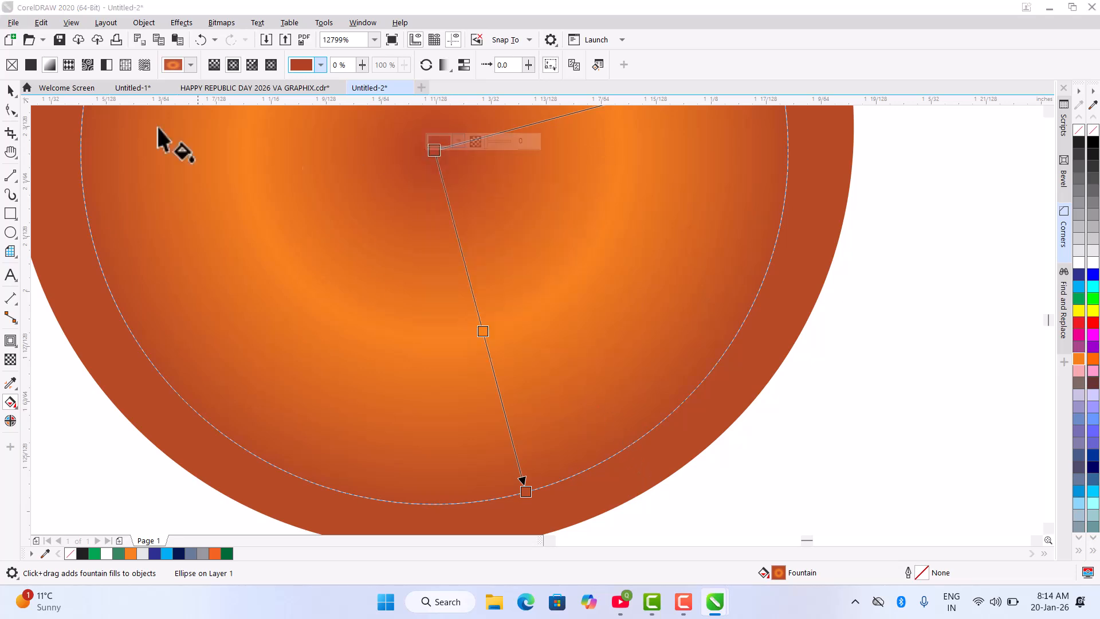
pyautogui.click(16, 94)
# Copy the large dot's orange elliptical fill to the other dots in the cluster with the Attributes Eyedropper.
pyautogui.scroll(-4, 538, 326)
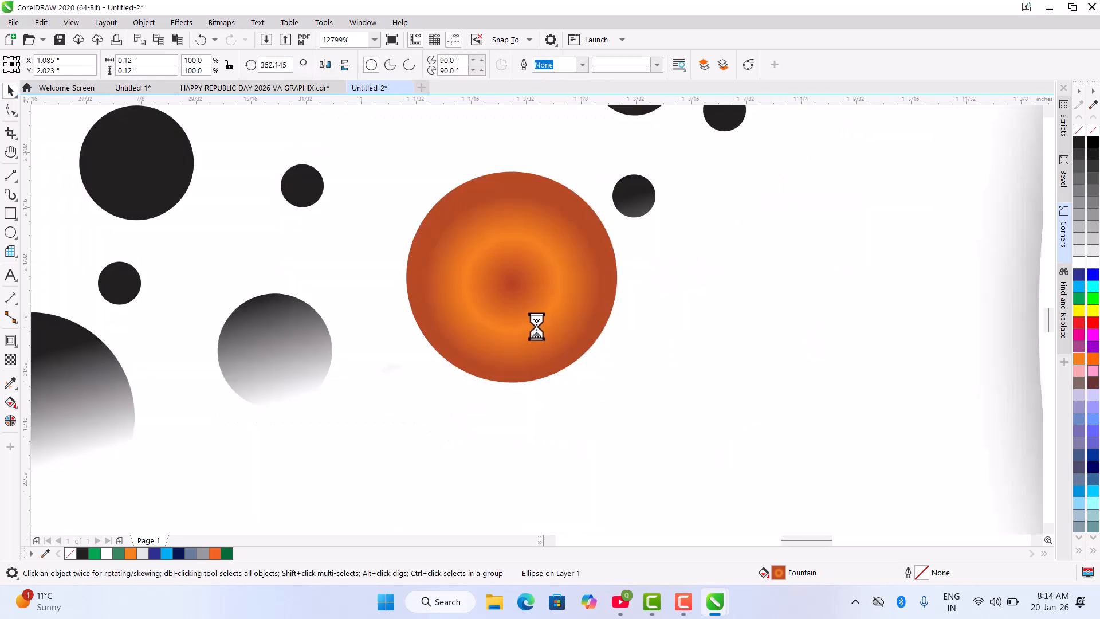
pyautogui.scroll(-1, 475, 347)
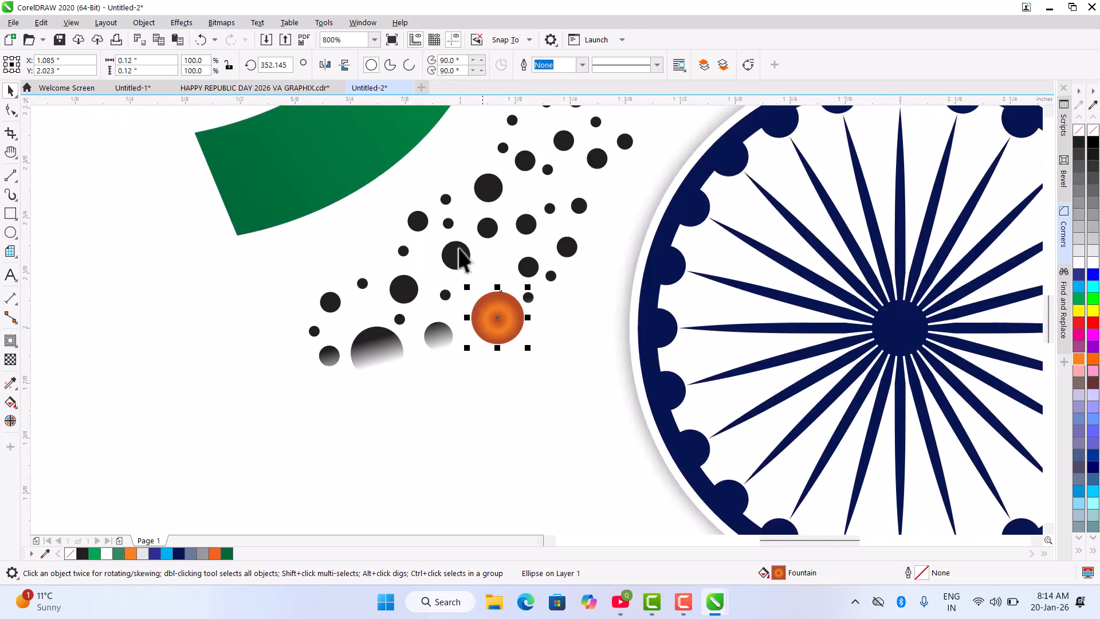
pyautogui.click(10, 396)
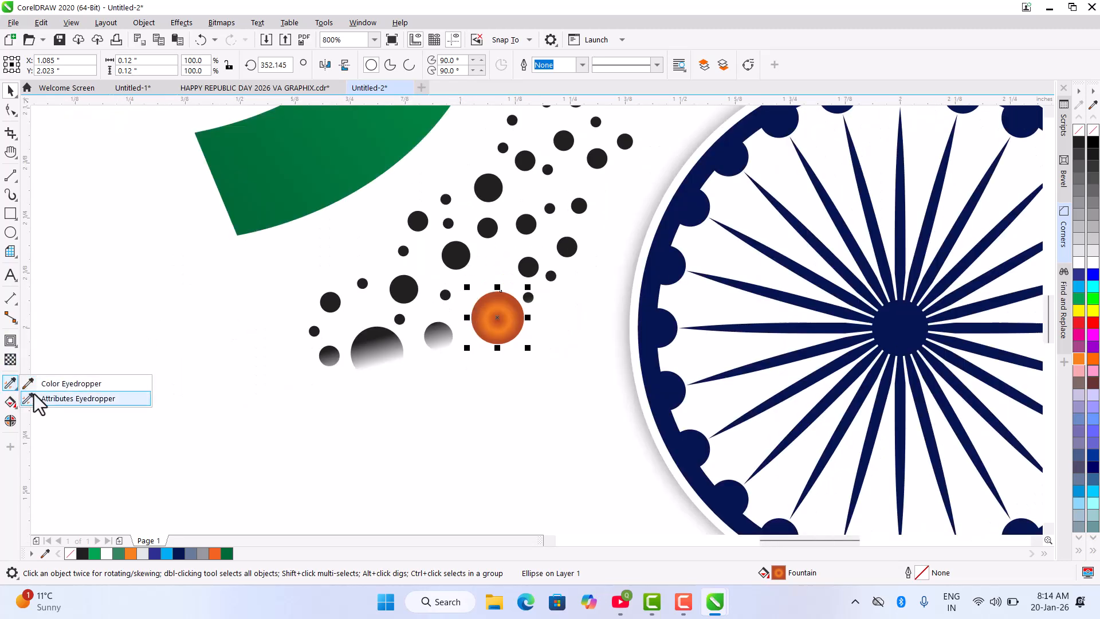
pyautogui.click(63, 399)
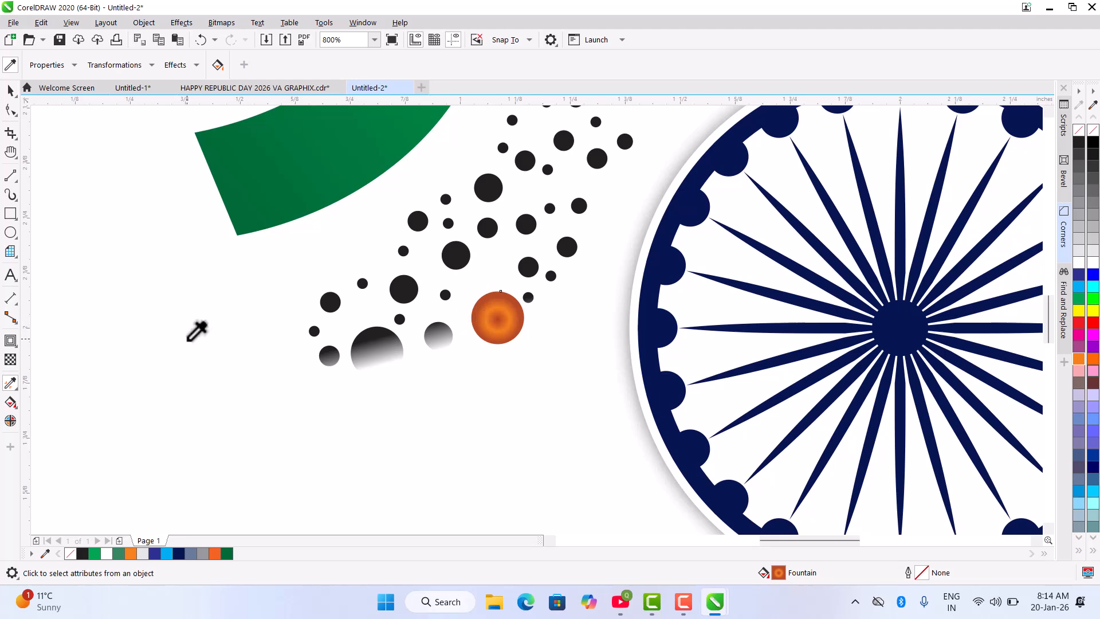
pyautogui.click(10, 385)
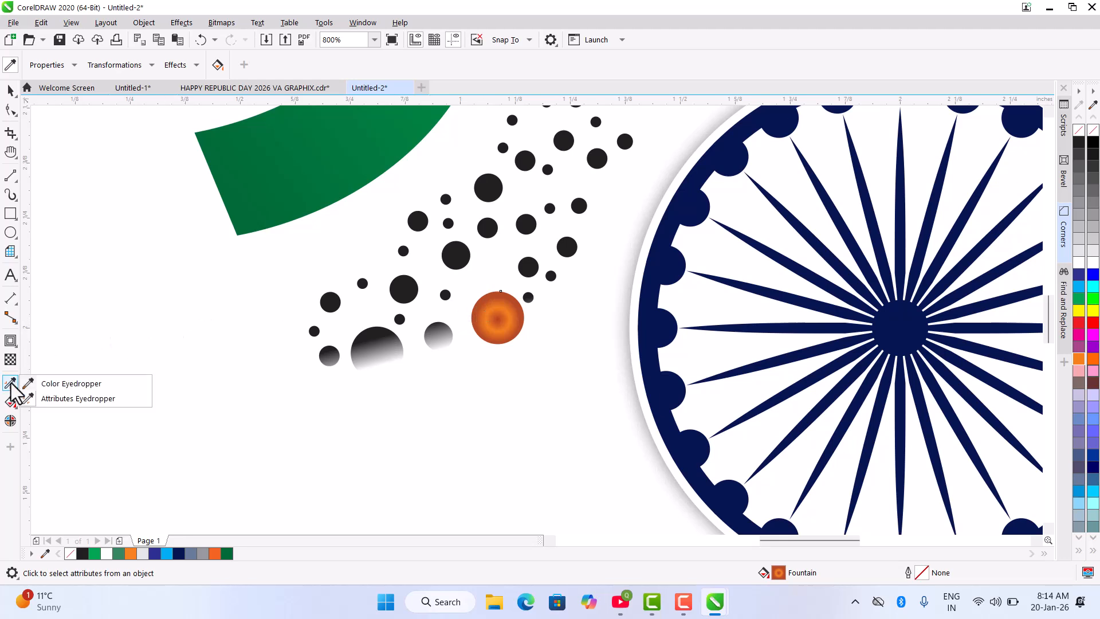
pyautogui.click(74, 400)
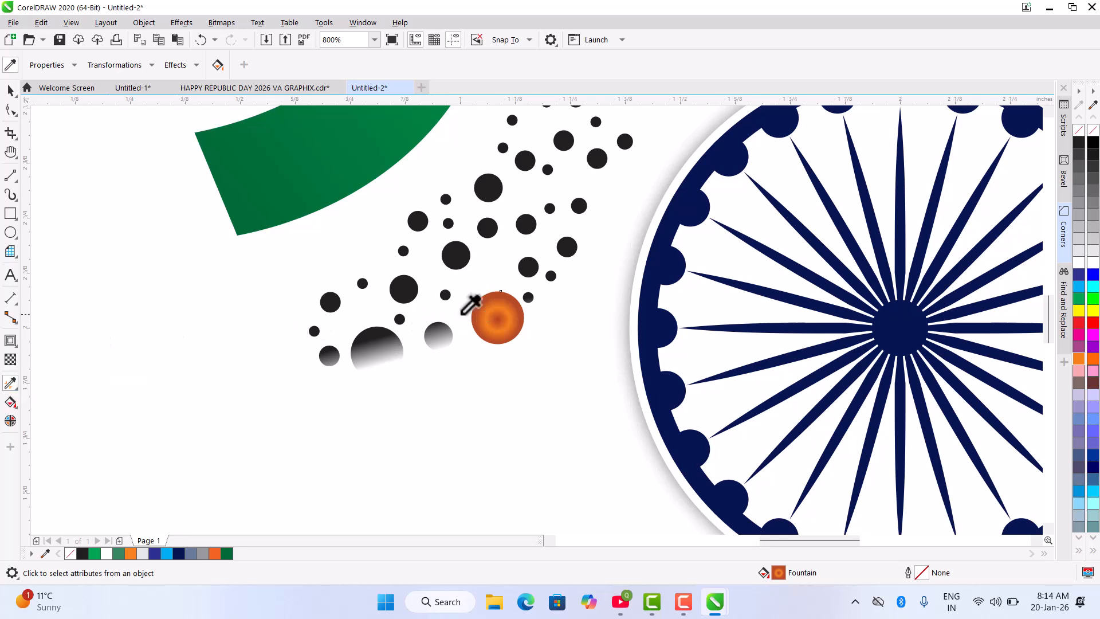
pyautogui.click(508, 314)
pyautogui.click(439, 336)
pyautogui.click(393, 353)
pyautogui.click(331, 355)
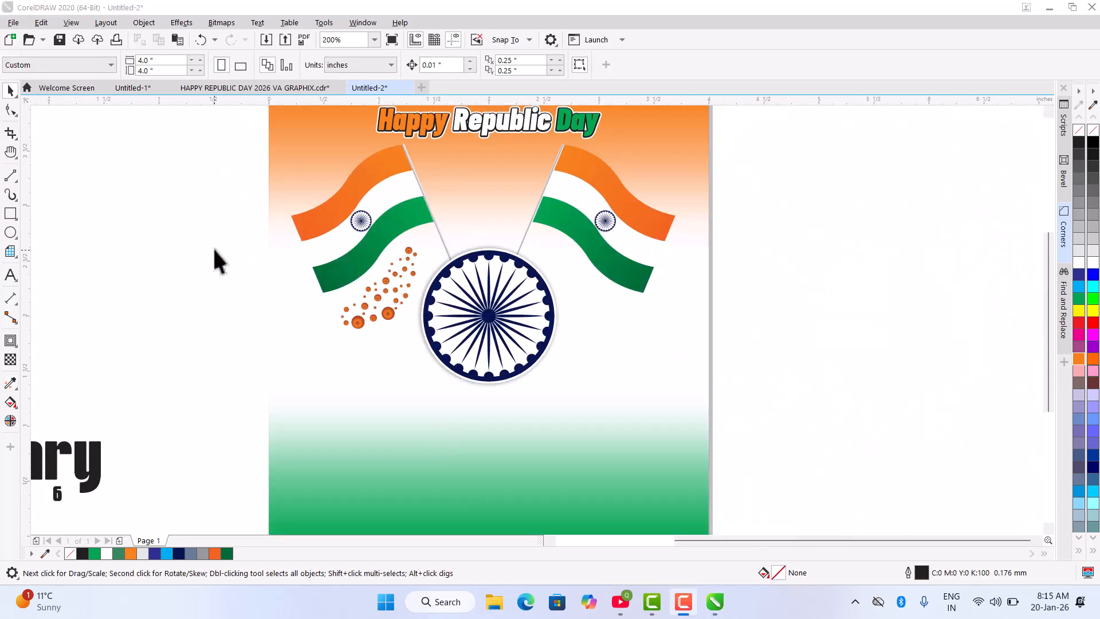
# Select all the orange dots and place a horizontally mirrored copy between the wheel and the right flag's green stripe.
pyautogui.moveTo(214, 247); pyautogui.dragTo(320, 289)
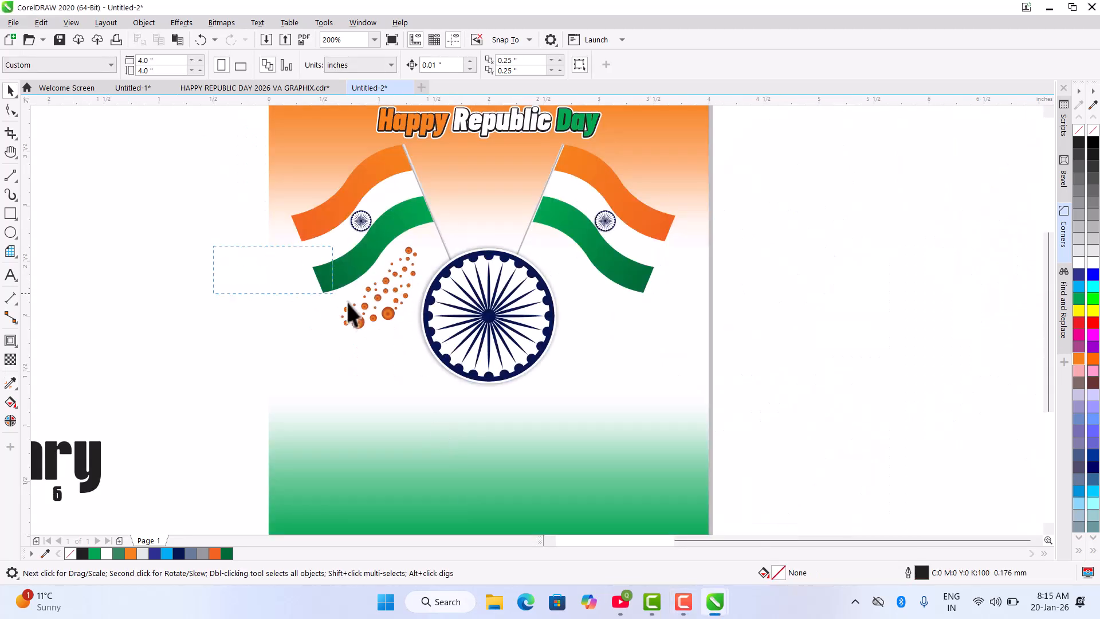
pyautogui.moveTo(420, 378); pyautogui.dragTo(421, 381)
pyautogui.moveTo(404, 297); pyautogui.dragTo(578, 308)
# Set the center color of the lowest large dot's fountain fill in the mirrored cluster to dark green.
pyautogui.scroll(2, 617, 298)
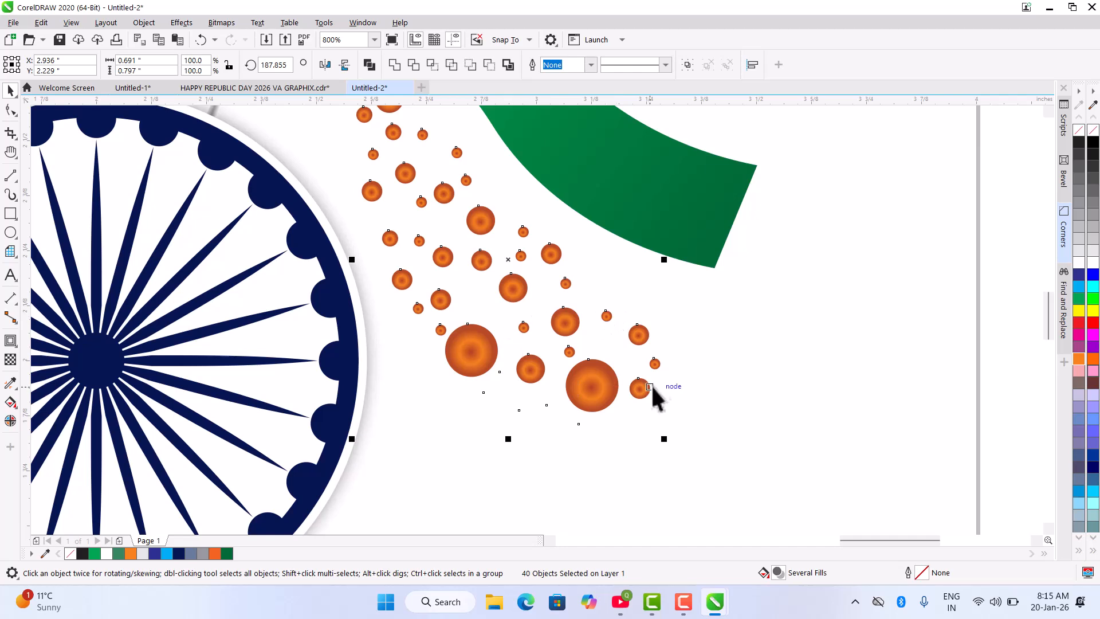
pyautogui.click(590, 385)
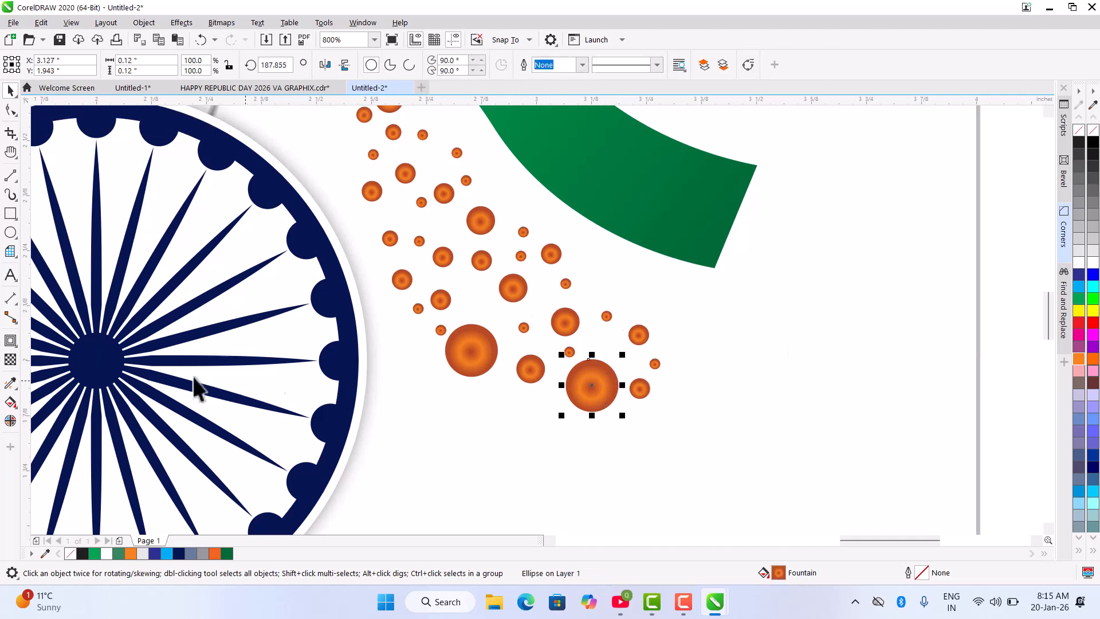
pyautogui.press('g')
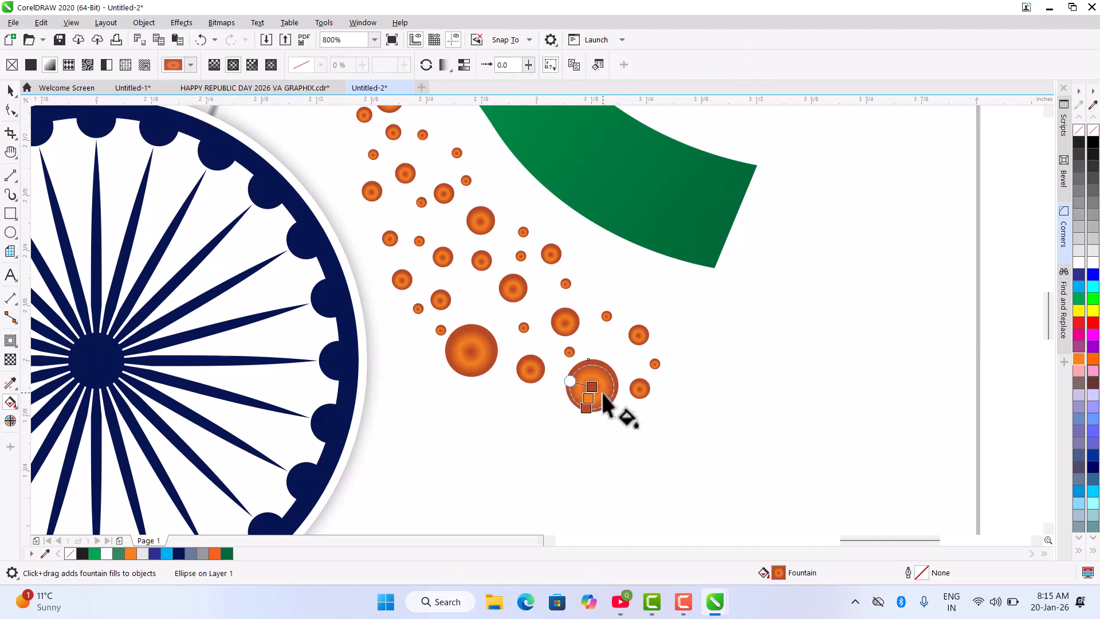
pyautogui.scroll(2, 602, 393)
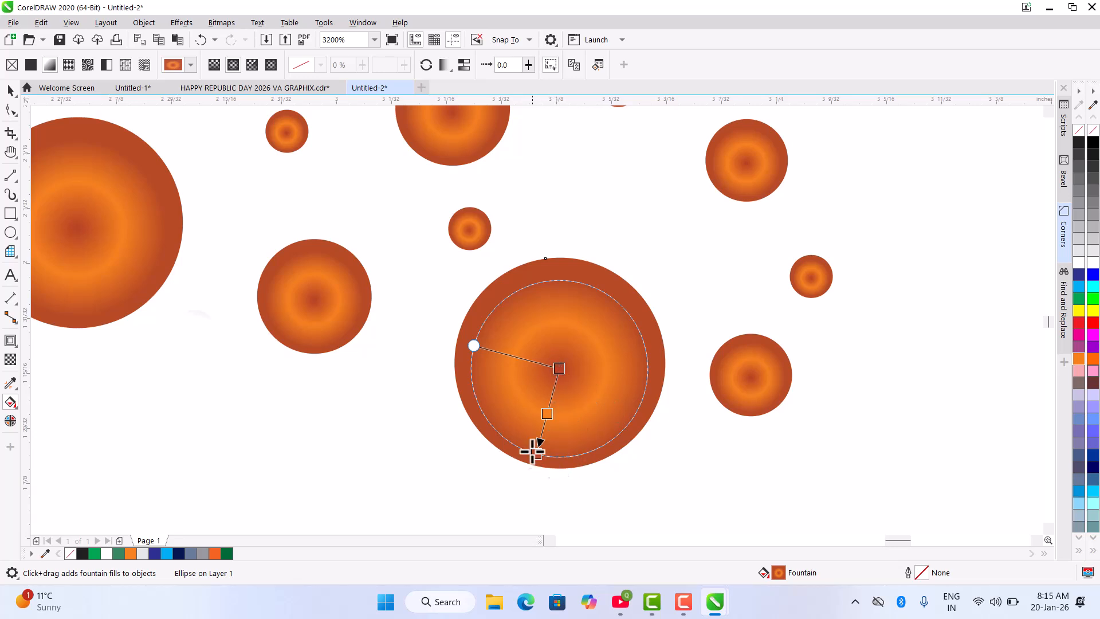
pyautogui.click(560, 371)
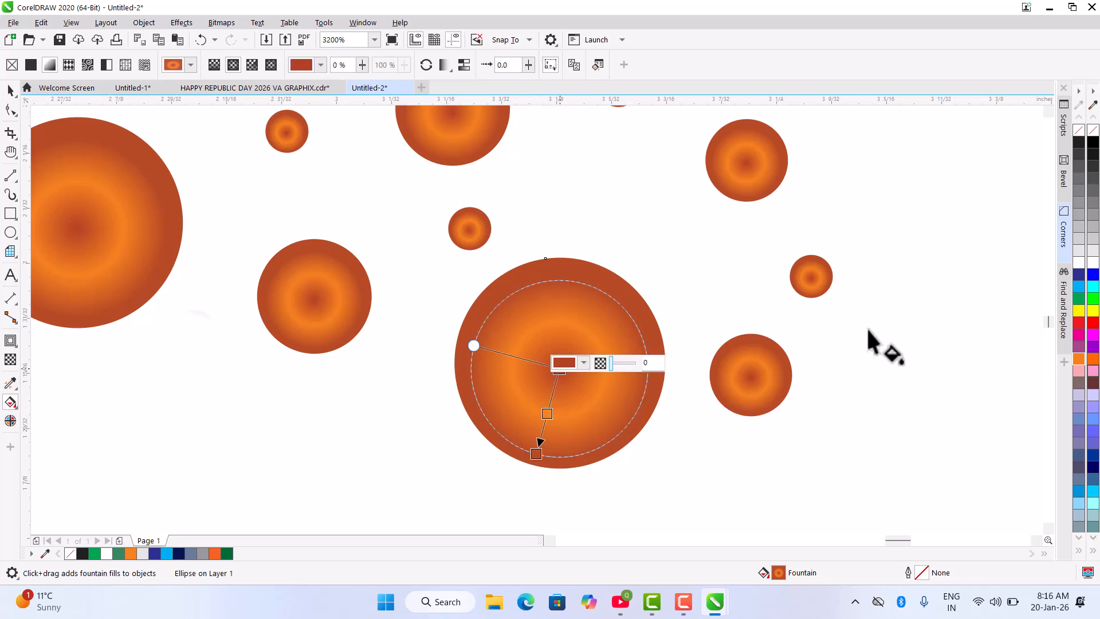
pyautogui.click(1079, 298)
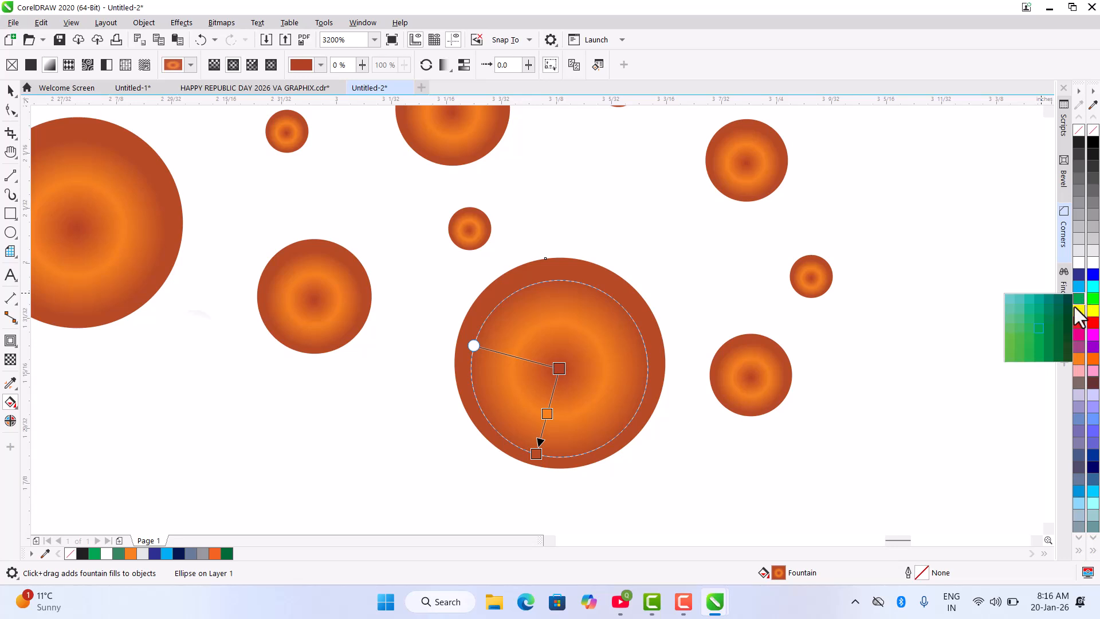
pyautogui.click(1065, 327)
# Set the lowest large mirrored dot's fountain fill to dark green at the outer color stop and bright green at the middle stop.
pyautogui.click(535, 455)
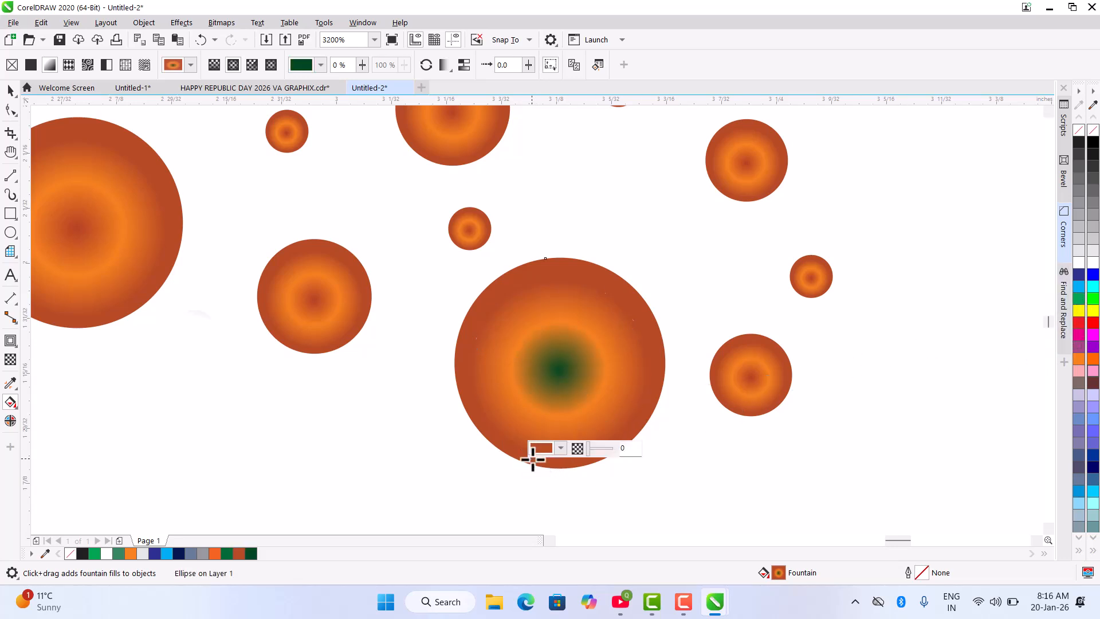
pyautogui.click(1076, 300)
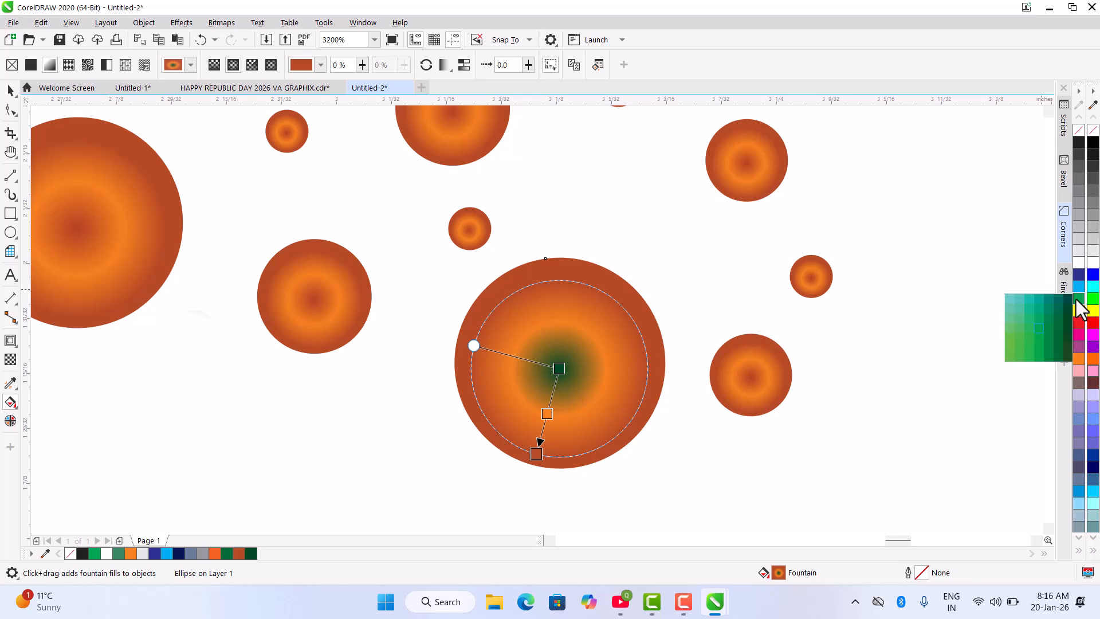
pyautogui.click(1066, 324)
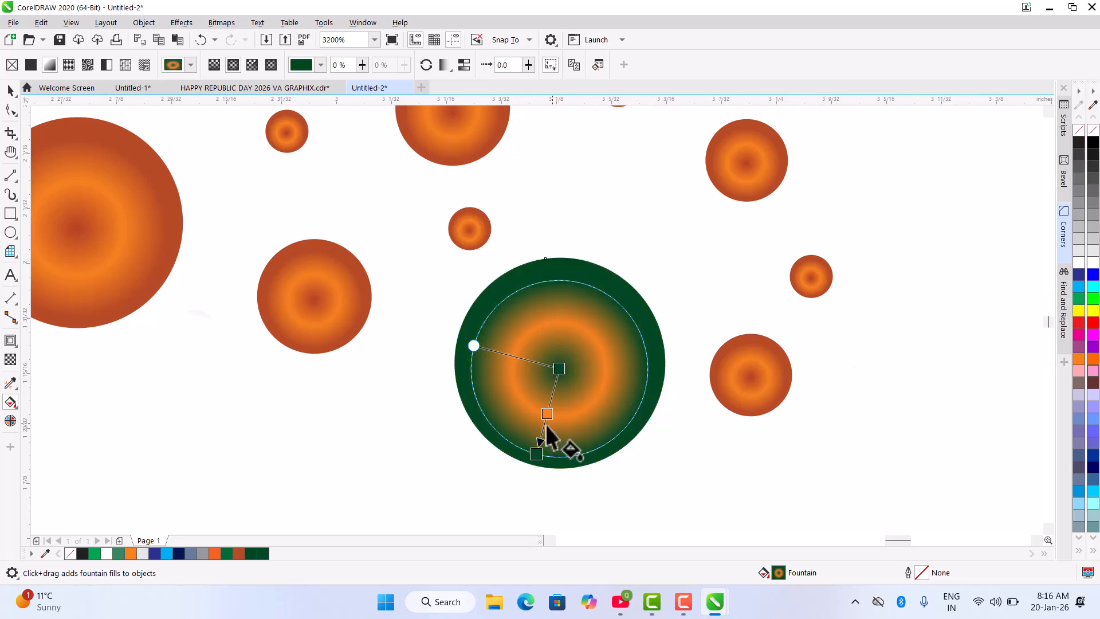
pyautogui.doubleClick(545, 413)
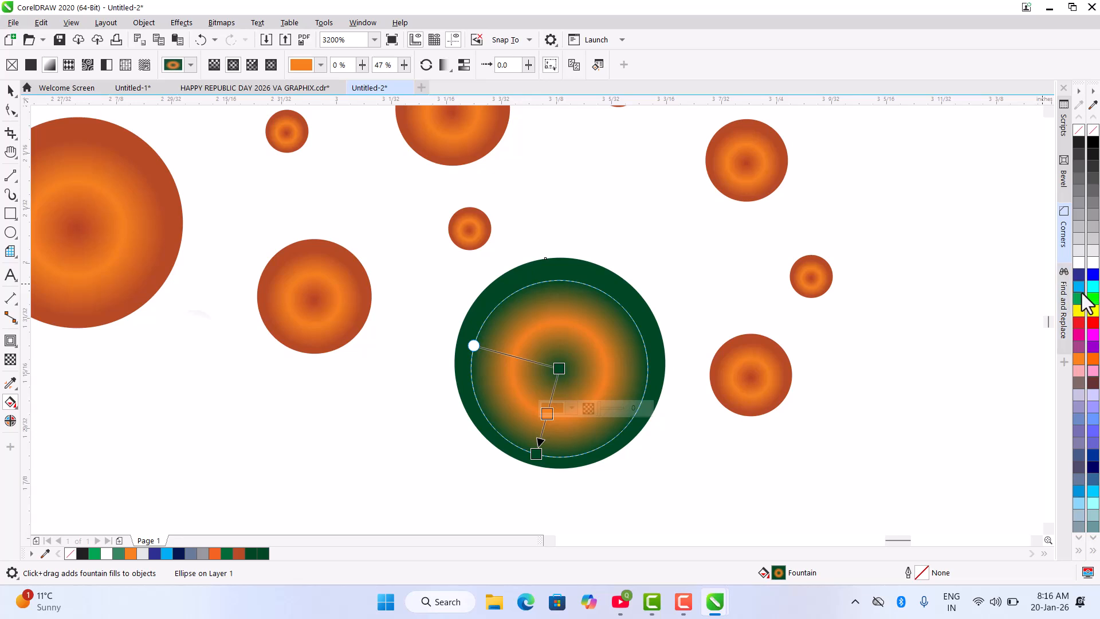
pyautogui.click(1082, 297)
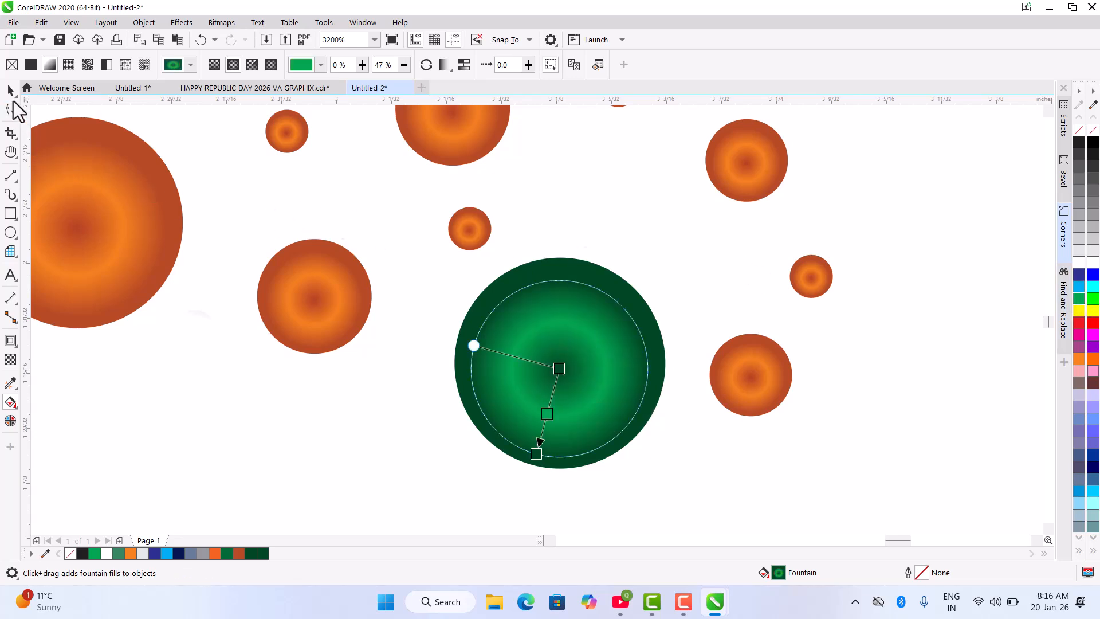
pyautogui.click(8, 91)
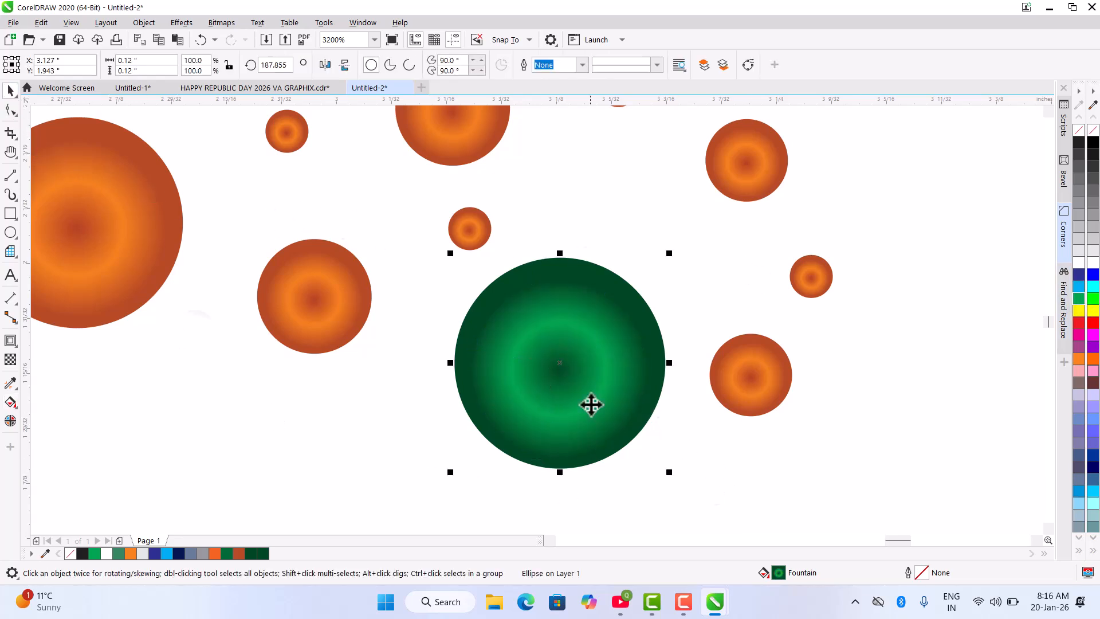
# Copy the large dot's green fountain fill to all other dots in the mirrored cluster with the Attributes Eyedropper.
pyautogui.scroll(-1, 549, 404)
pyautogui.click(11, 383)
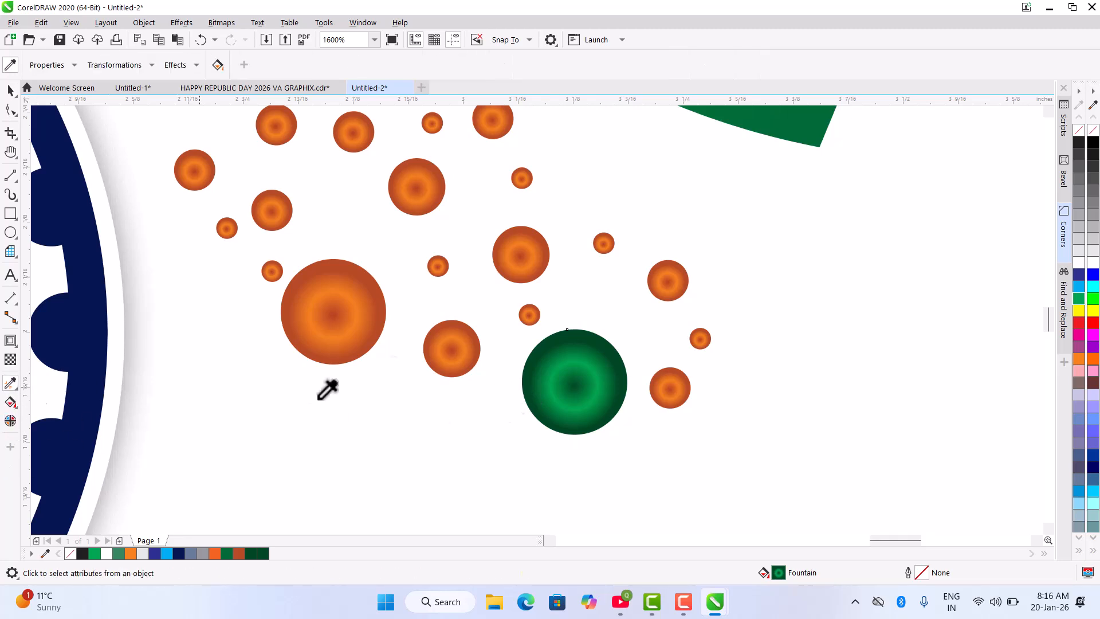
pyautogui.click(578, 379)
pyautogui.click(676, 387)
pyautogui.click(666, 288)
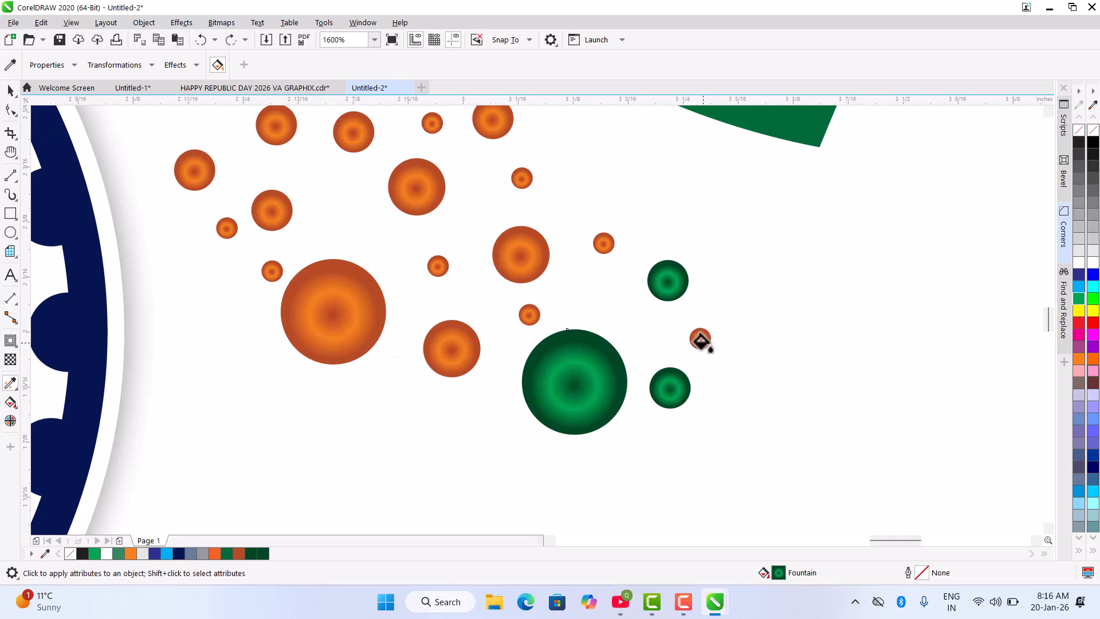
pyautogui.click(701, 340)
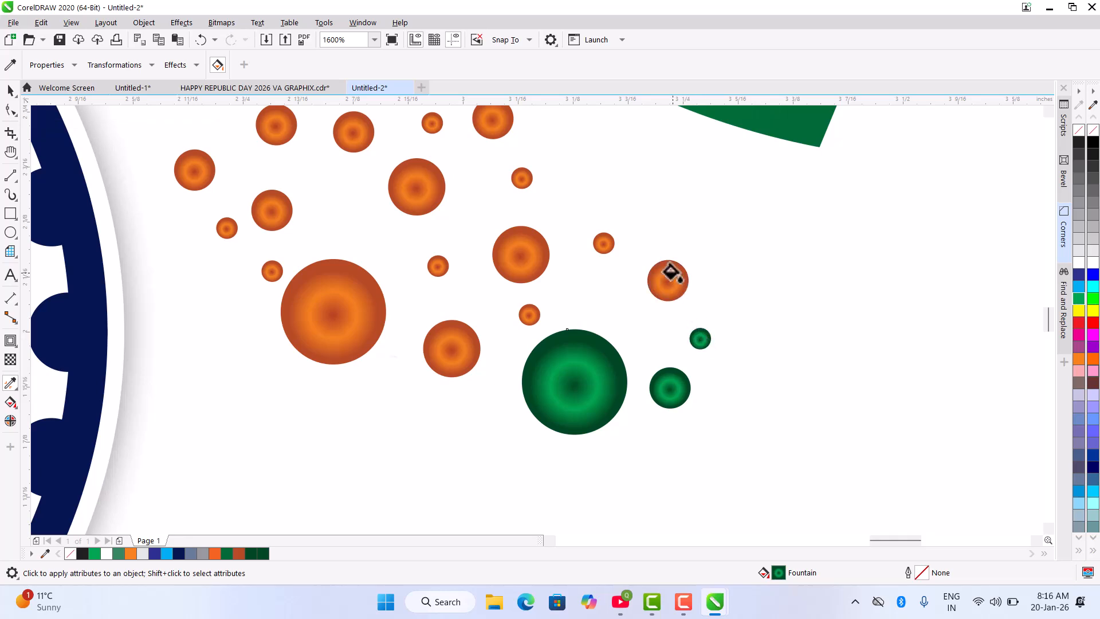
pyautogui.click(604, 242)
pyautogui.click(529, 313)
pyautogui.click(523, 259)
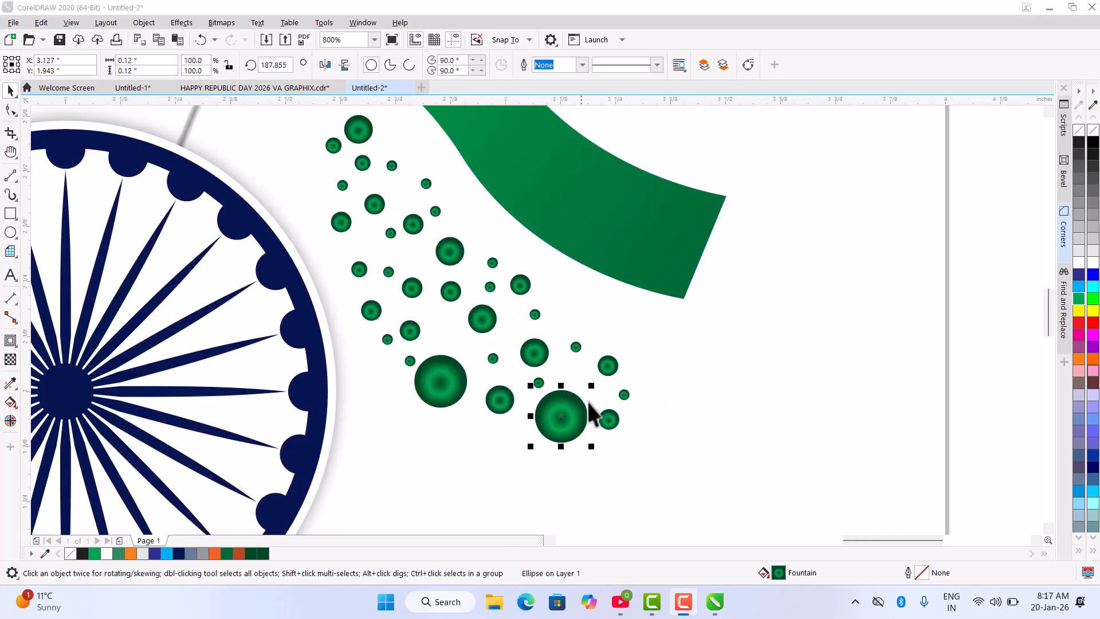
pyautogui.scroll(-2, 590, 403)
pyautogui.click(783, 252)
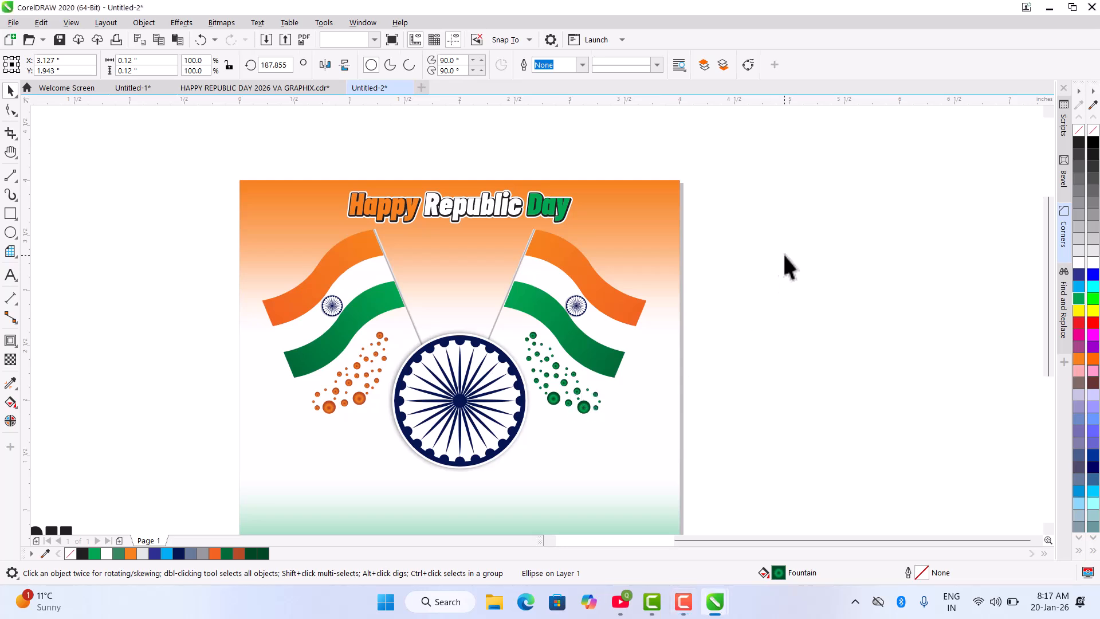
# Move the 26th January 2026 text group onto the poster's green lower area and enlarge it to nearly the page width.
pyautogui.press('F4')
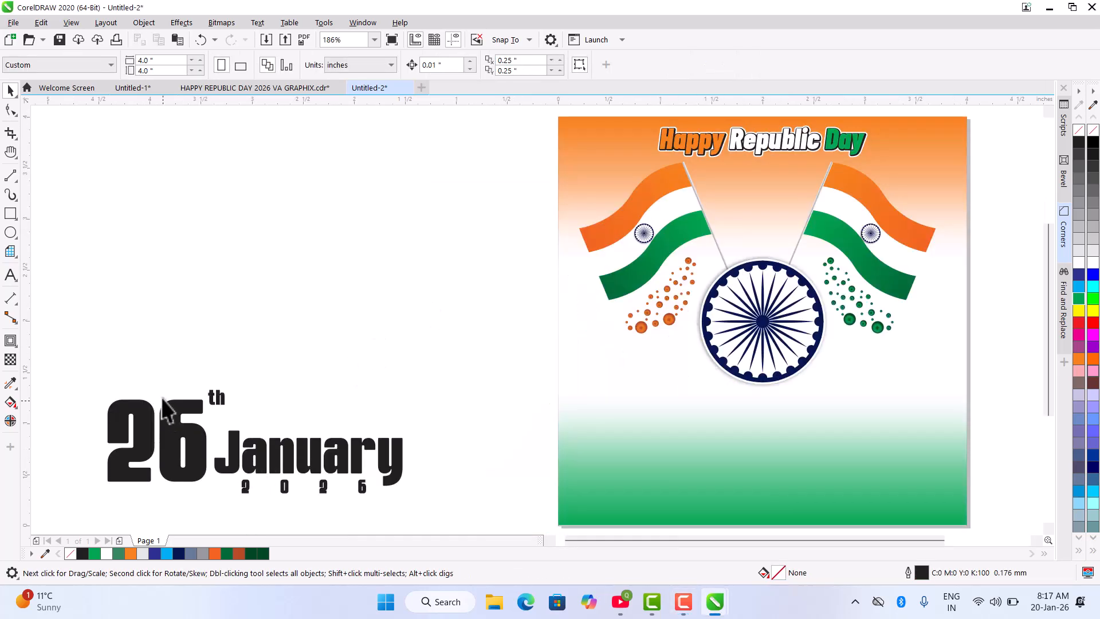
pyautogui.click(171, 427)
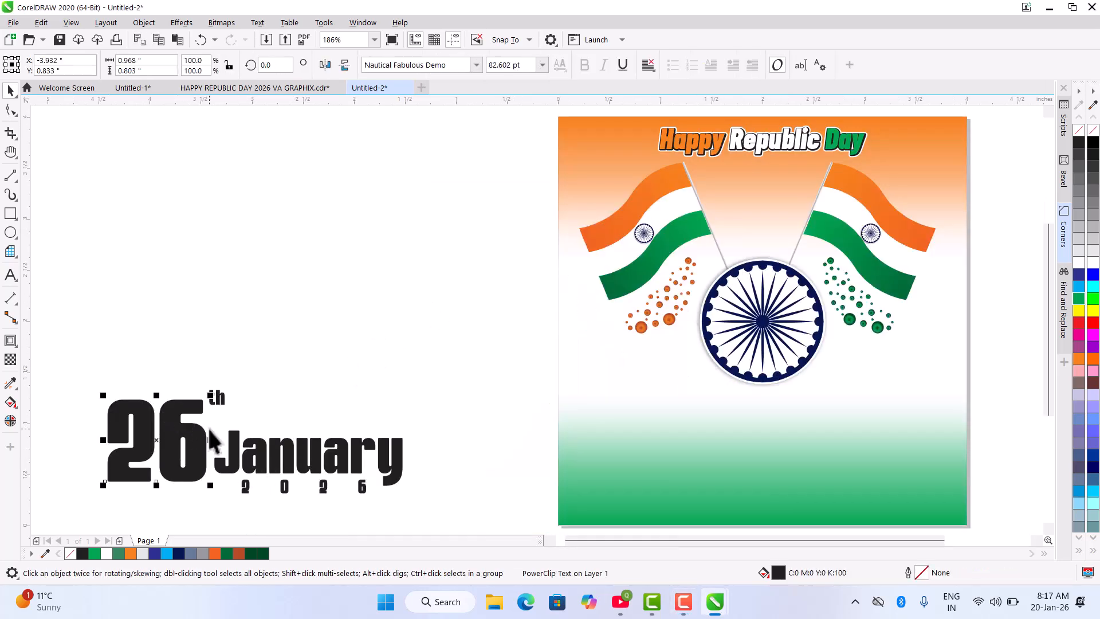
pyautogui.scroll(-2, 204, 340)
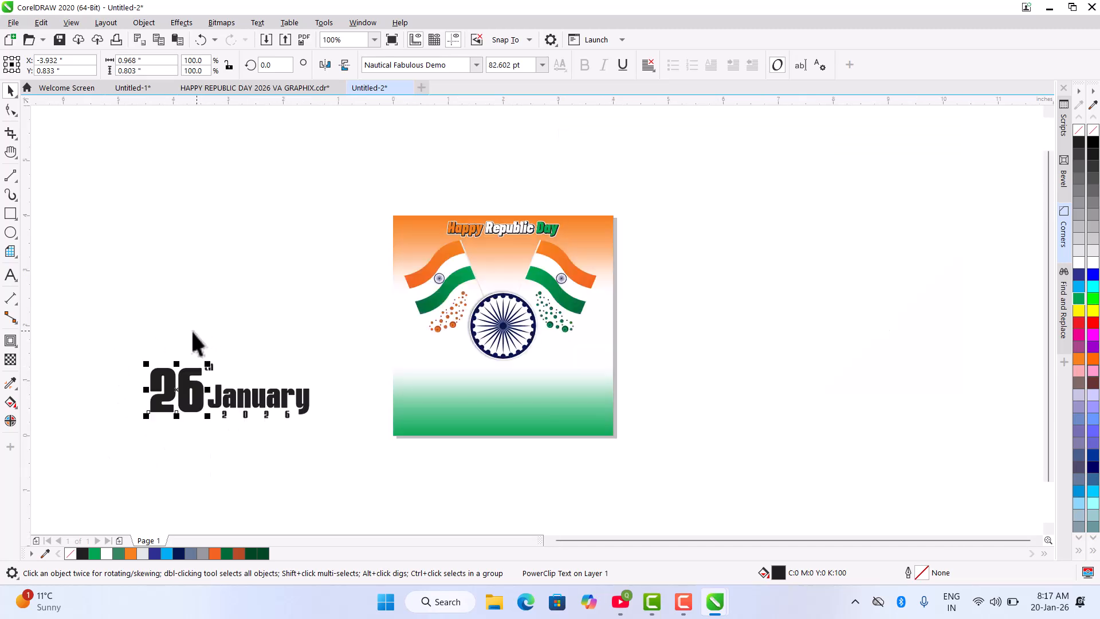
pyautogui.moveTo(369, 463); pyautogui.dragTo(369, 462)
pyautogui.moveTo(255, 399); pyautogui.dragTo(467, 407)
pyautogui.scroll(2, 567, 408)
pyautogui.moveTo(568, 447); pyautogui.dragTo(600, 467)
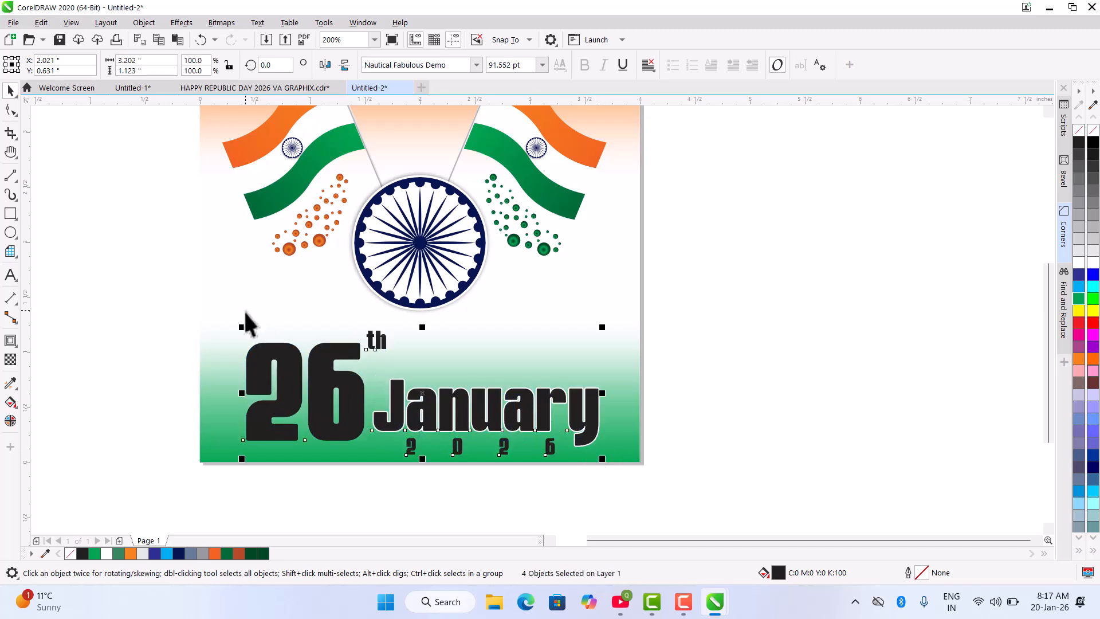
pyautogui.moveTo(239, 322); pyautogui.dragTo(226, 312)
pyautogui.click(716, 326)
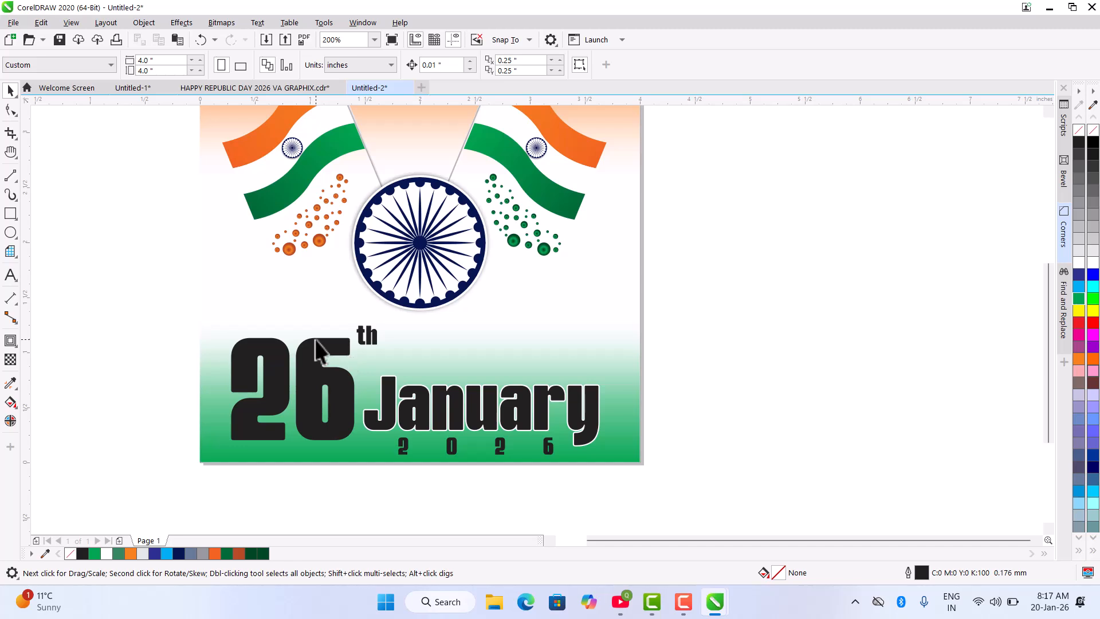
# Add an outside contour with 2 steps and a 0.022" offset to the number 26.
pyautogui.click(303, 358)
pyautogui.scroll(2, 301, 361)
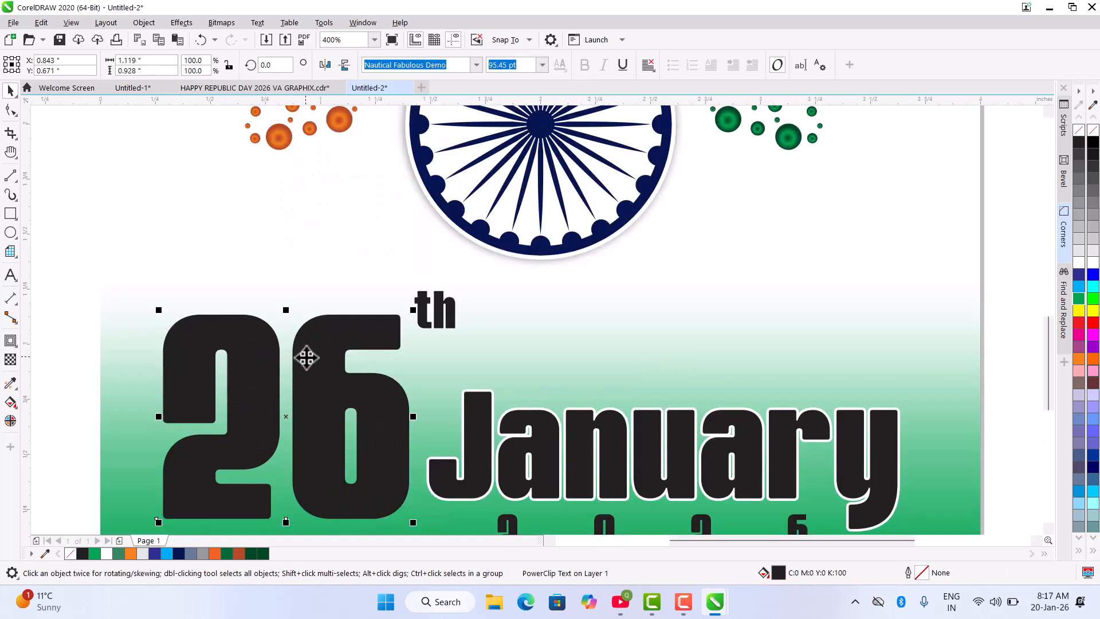
pyautogui.click(11, 342)
pyautogui.moveTo(171, 335); pyautogui.dragTo(148, 312)
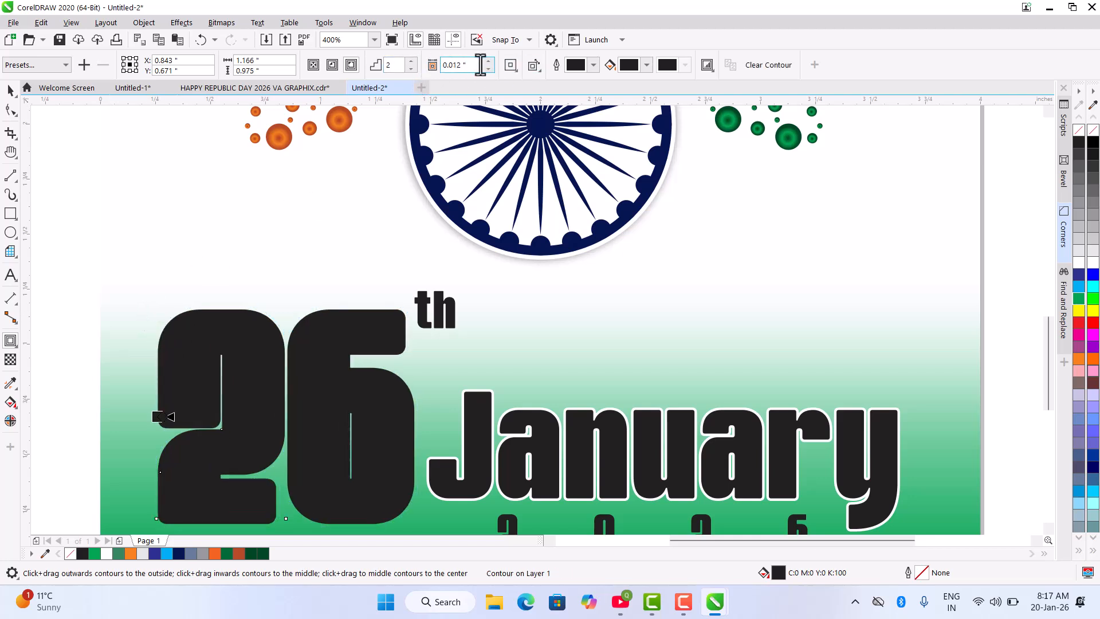
pyautogui.click(489, 69)
pyautogui.click(489, 62)
pyautogui.click(489, 62)
pyautogui.click(10, 91)
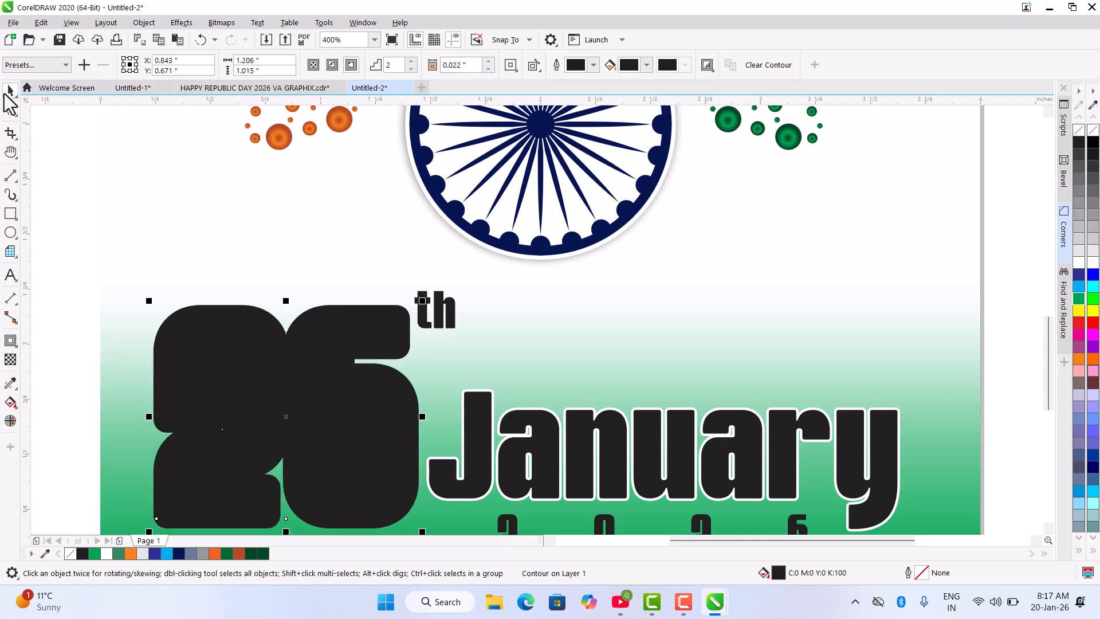
pyautogui.click(84, 262)
# Fill the 26 with white, break its contour into separate objects, and color the outermost contour white.
pyautogui.click(249, 357)
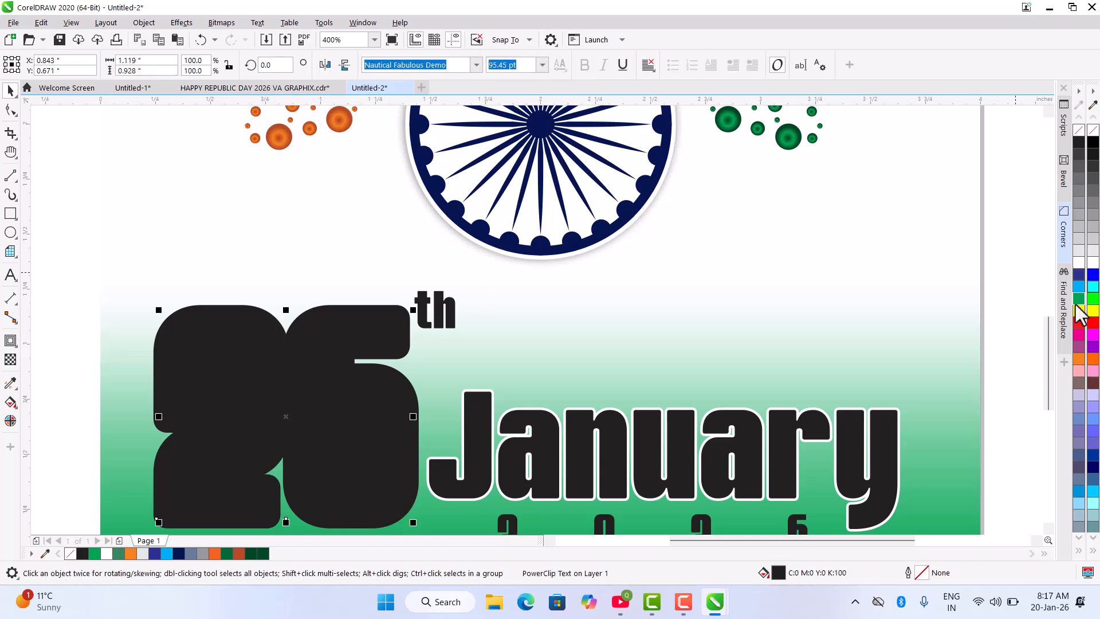
pyautogui.click(1077, 262)
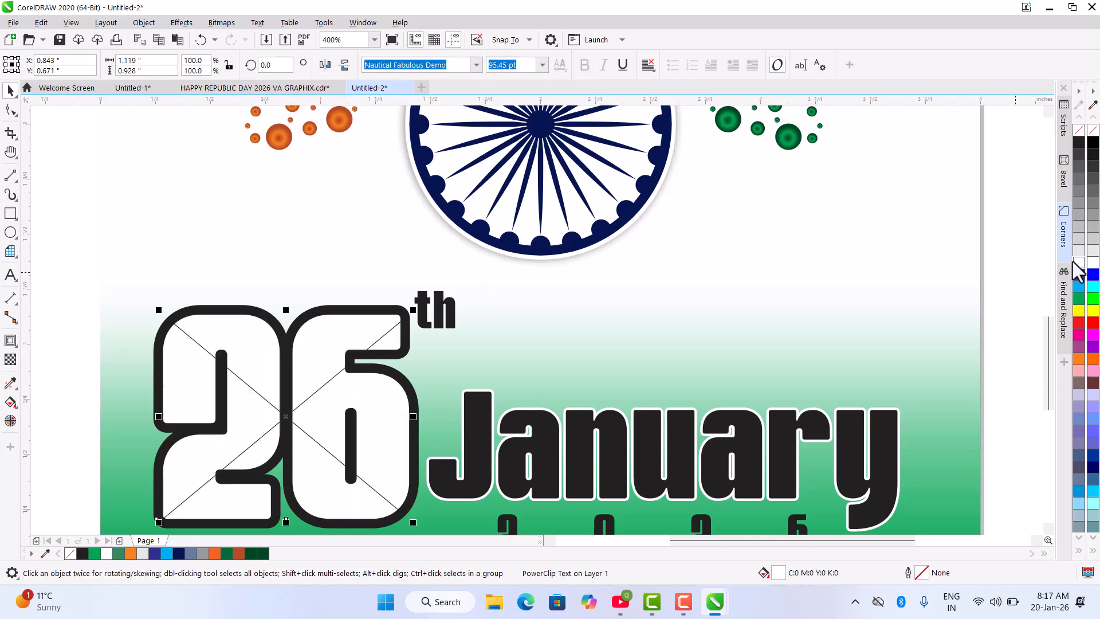
pyautogui.click(368, 309)
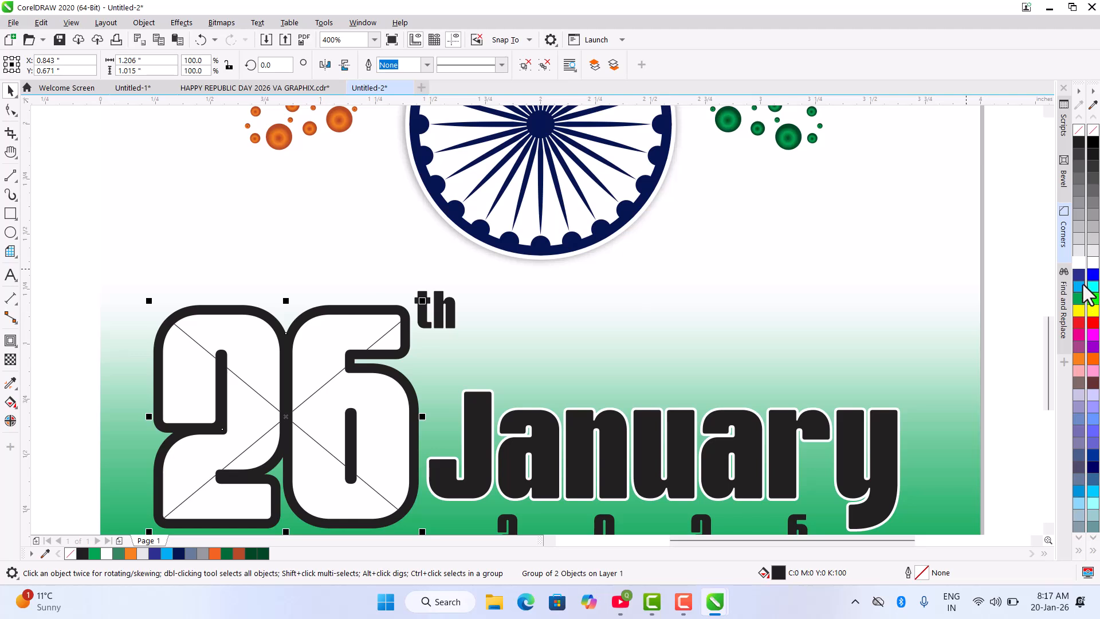
pyautogui.click(656, 312)
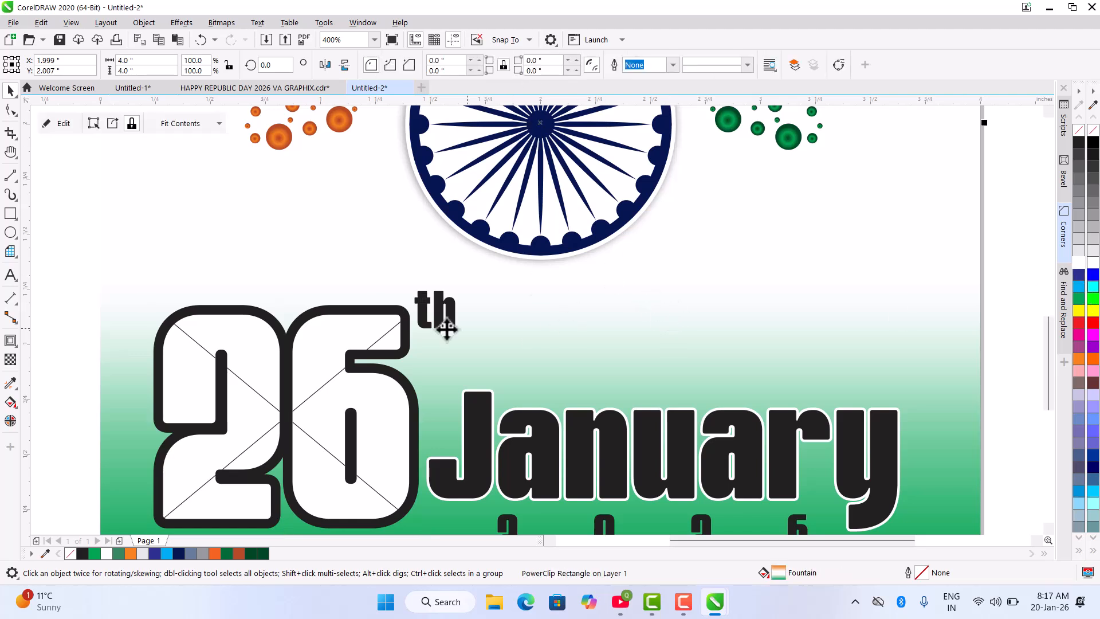
pyautogui.click(405, 334)
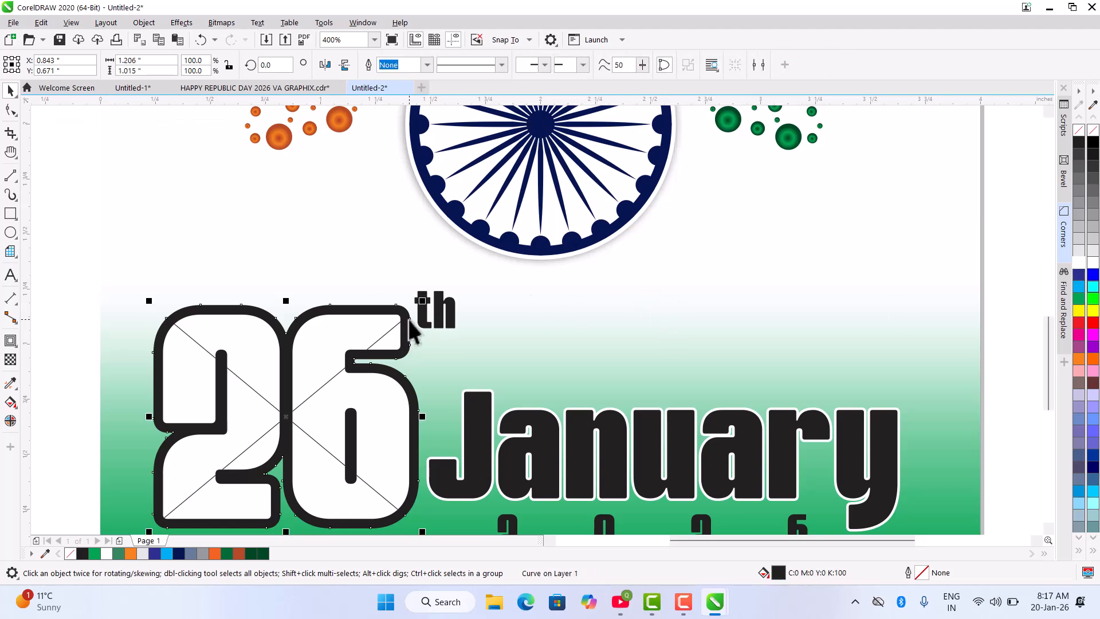
pyautogui.click(1077, 263)
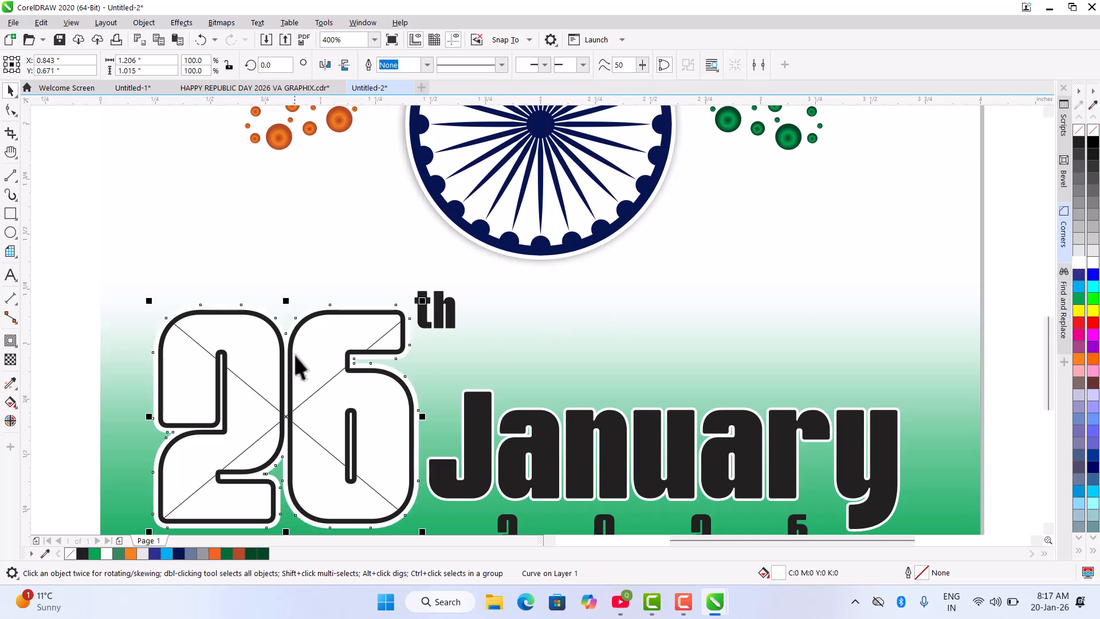
# Place a copy of the left flag beside the page and delete the copy's pole and wheel emblem.
pyautogui.scroll(-2, 338, 384)
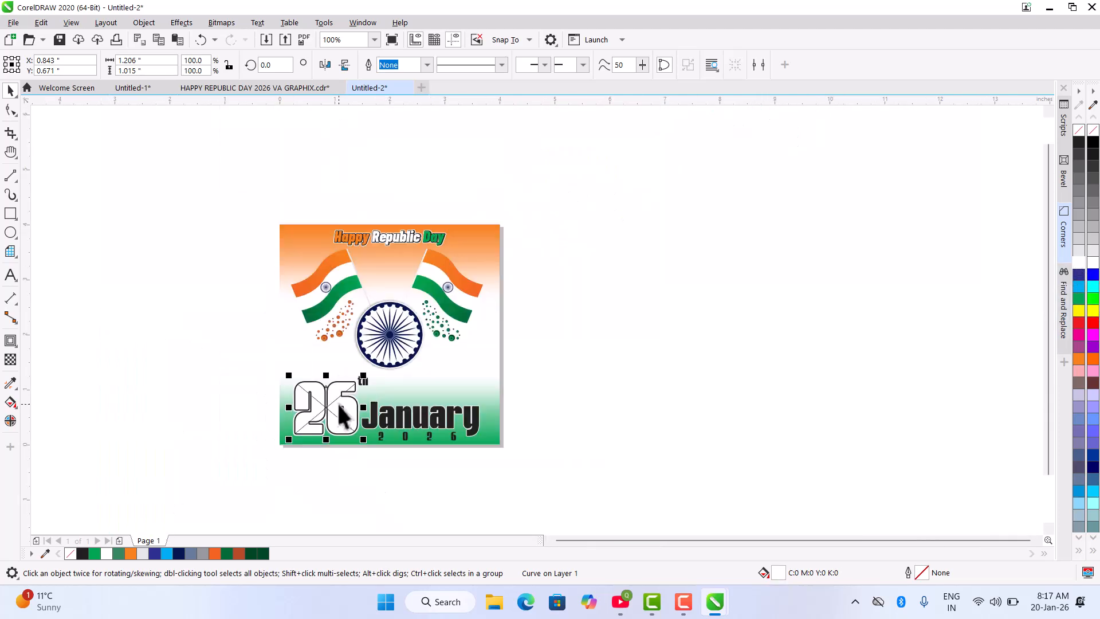
pyautogui.click(294, 297)
pyautogui.moveTo(294, 299); pyautogui.dragTo(152, 347)
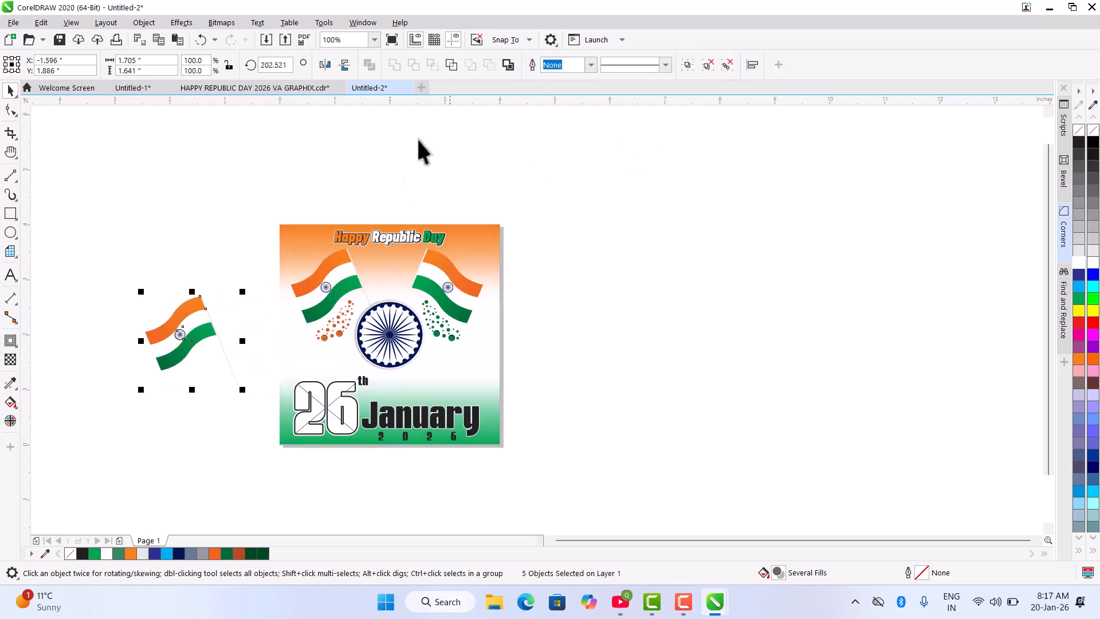
pyautogui.click(242, 371)
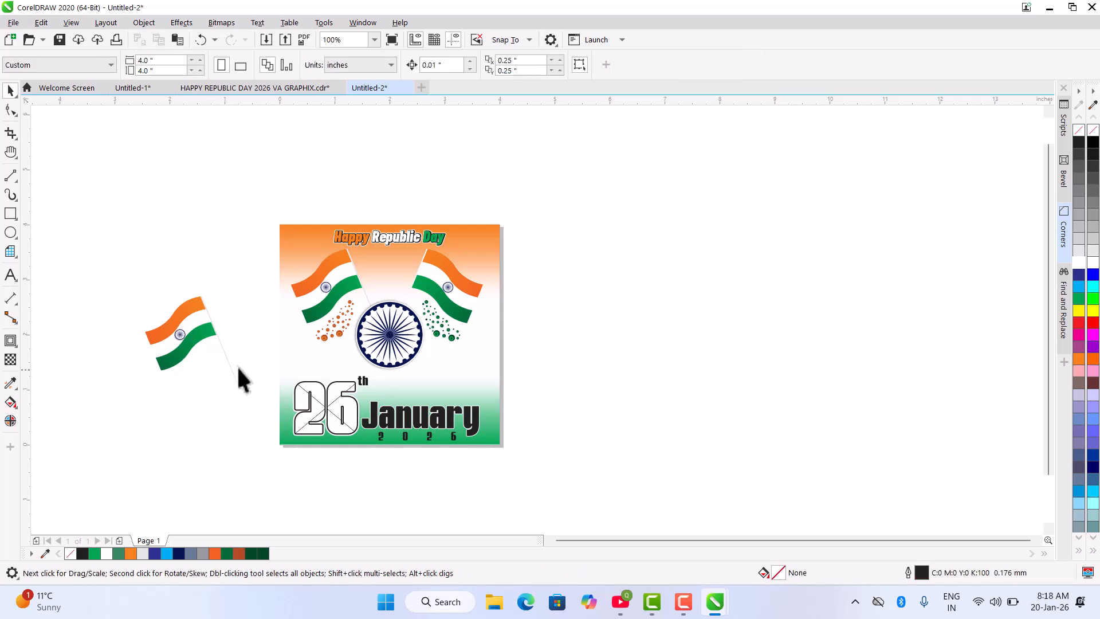
pyautogui.click(225, 351)
pyautogui.press('Delete')
pyautogui.click(180, 337)
pyautogui.press('Delete')
# Move the copied flag stripes over the number 26 and rotate them to 187.521°.
pyautogui.moveTo(372, 428); pyautogui.dragTo(228, 426)
pyautogui.moveTo(197, 304); pyautogui.dragTo(340, 384)
pyautogui.scroll(2, 340, 384)
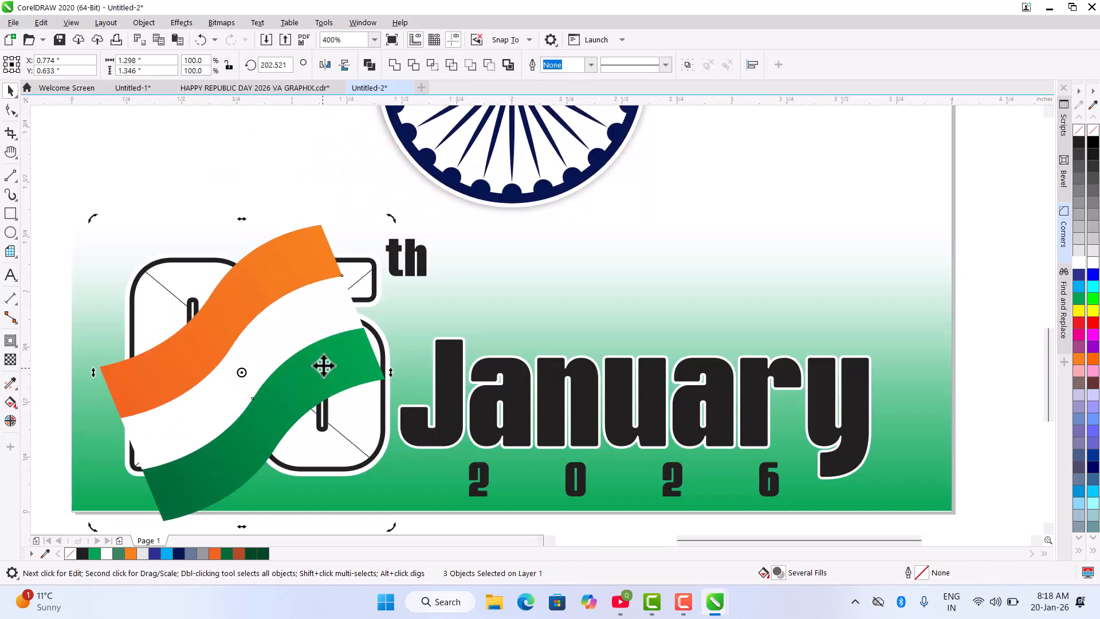
pyautogui.moveTo(390, 218); pyautogui.dragTo(417, 264)
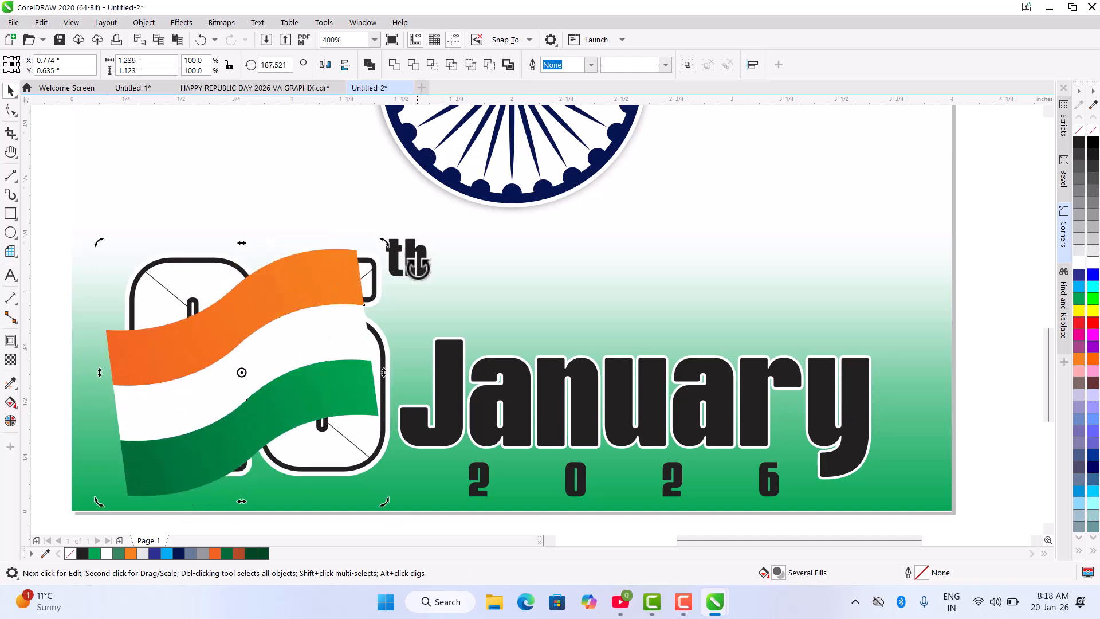
pyautogui.click(294, 310)
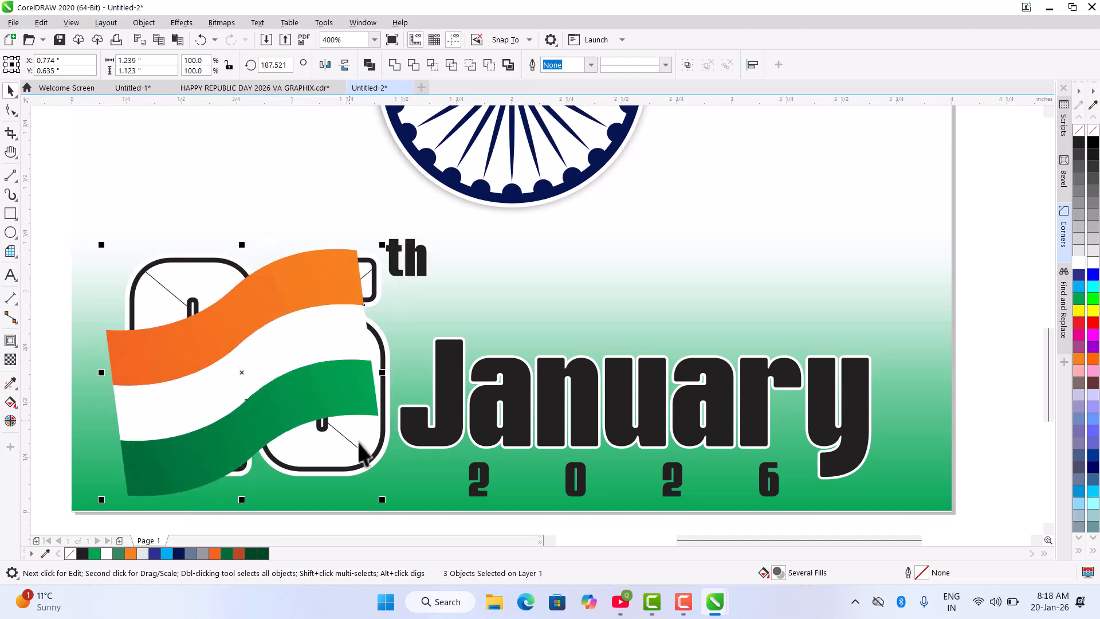
# Enlarge the flag stripes to cover the whole 26 and PowerClip them inside the number.
pyautogui.moveTo(383, 500); pyautogui.dragTo(412, 528)
pyautogui.moveTo(324, 390); pyautogui.dragTo(291, 309)
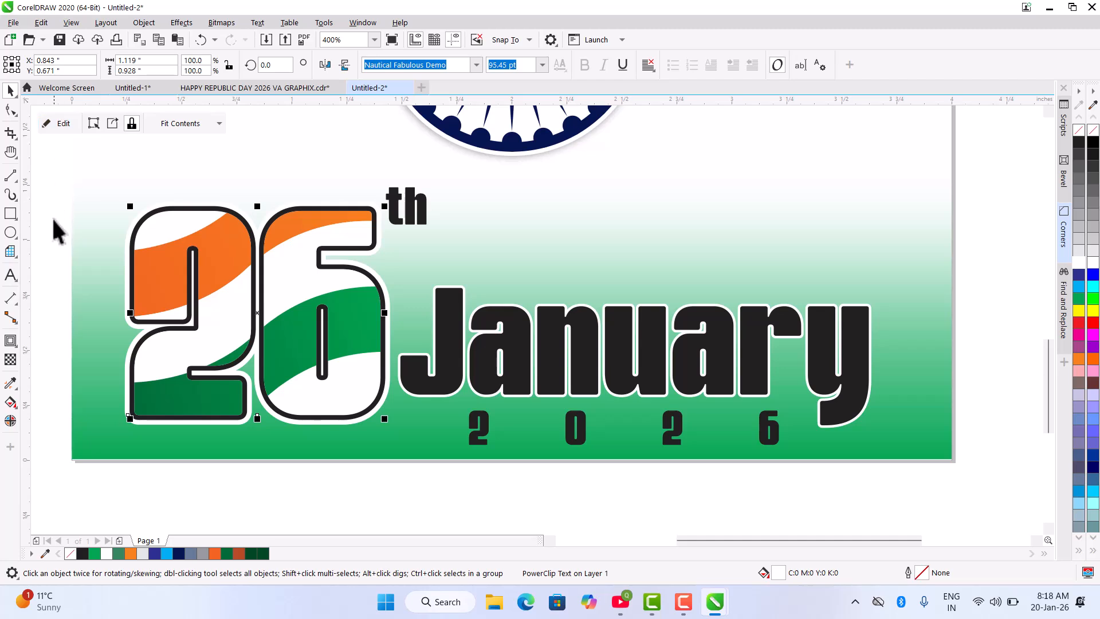
pyautogui.click(35, 178)
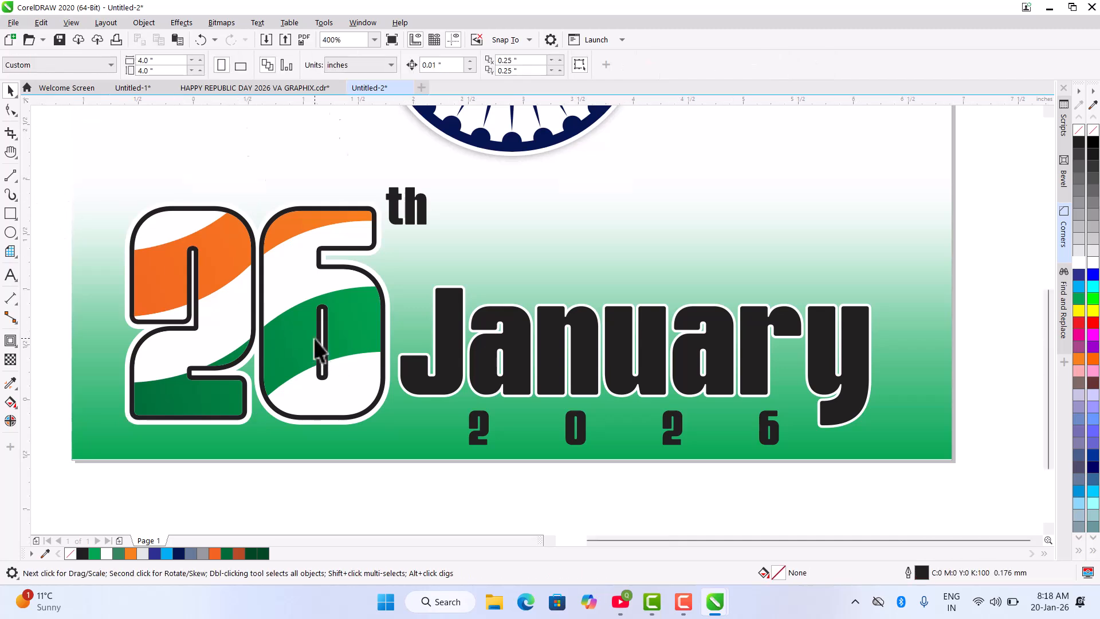
# Fill the word January with dark navy blue, C100 M91 Y7 K55.
pyautogui.scroll(-1, 314, 339)
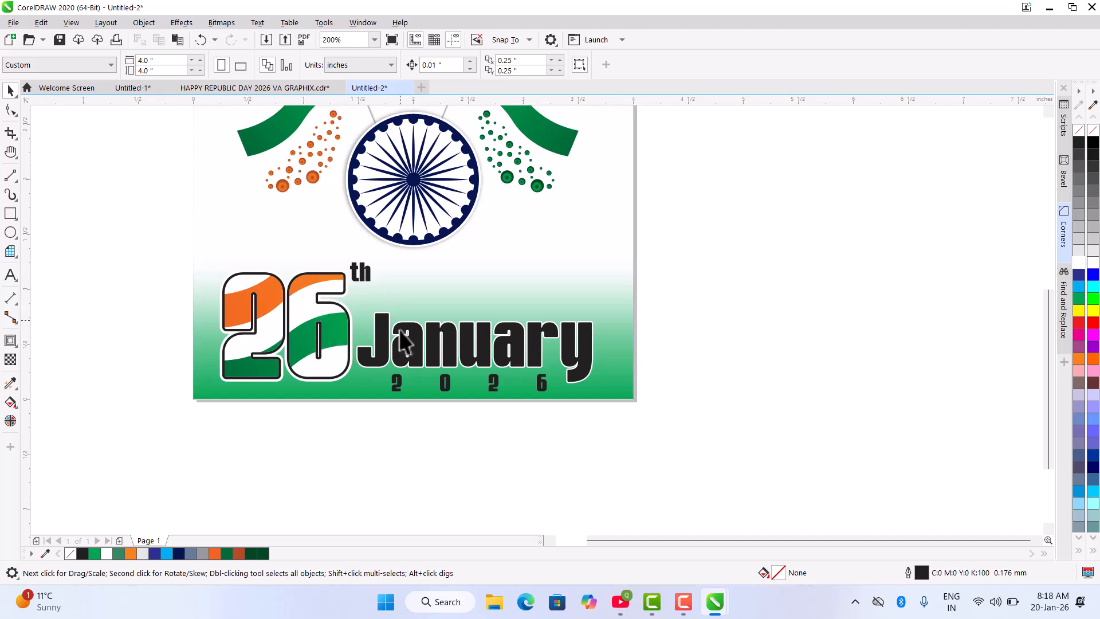
pyautogui.click(397, 353)
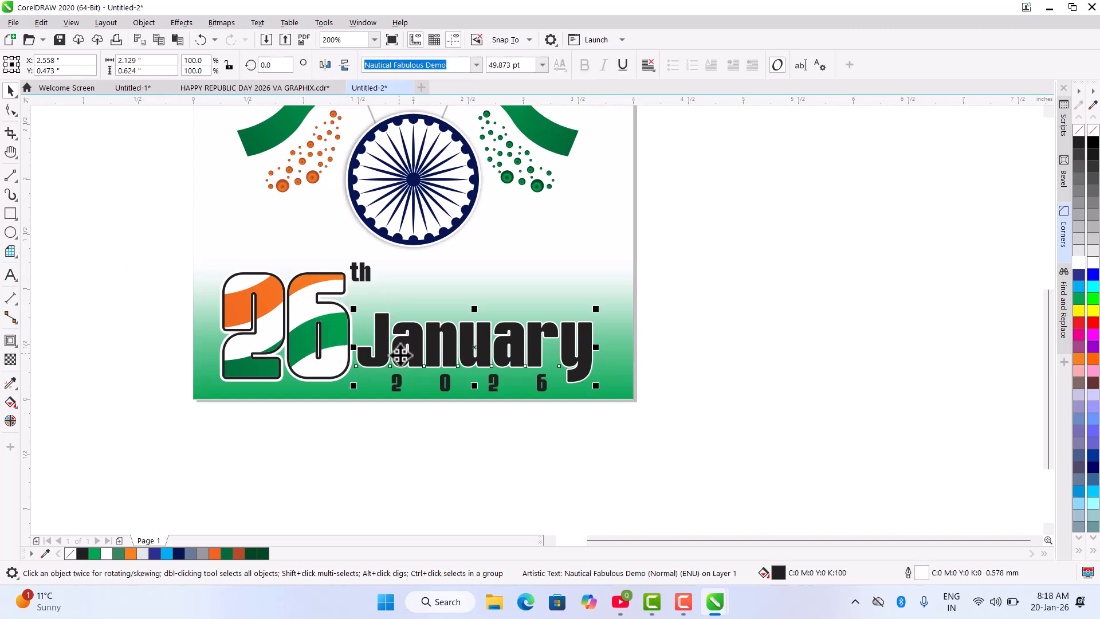
pyautogui.click(1077, 275)
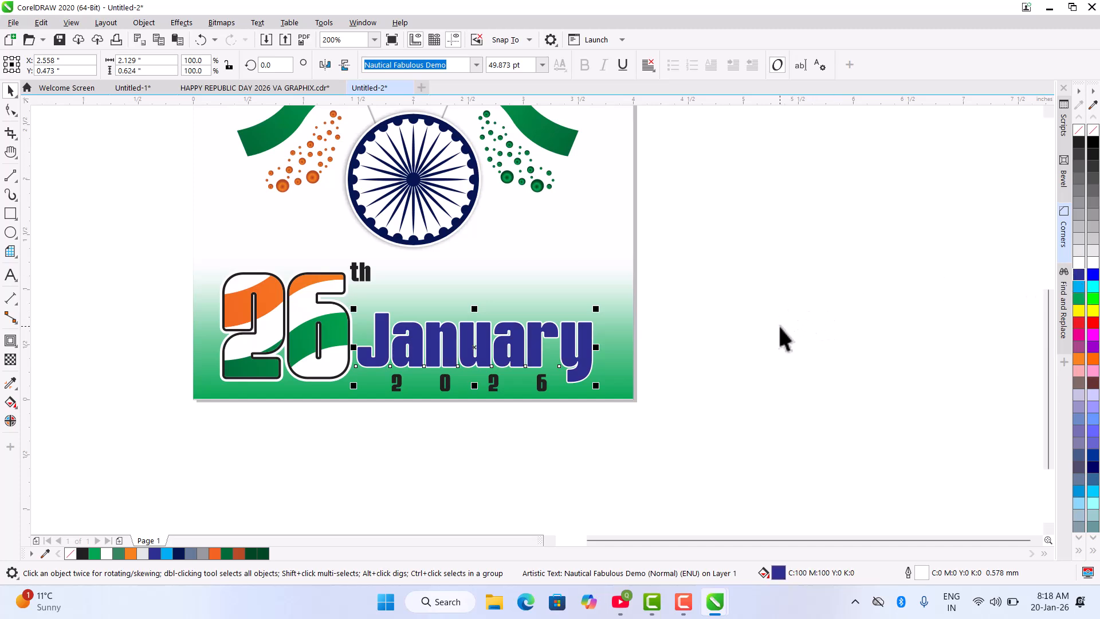
pyautogui.hotkey('shift', 'F11')
pyautogui.click(388, 161)
pyautogui.click(507, 281)
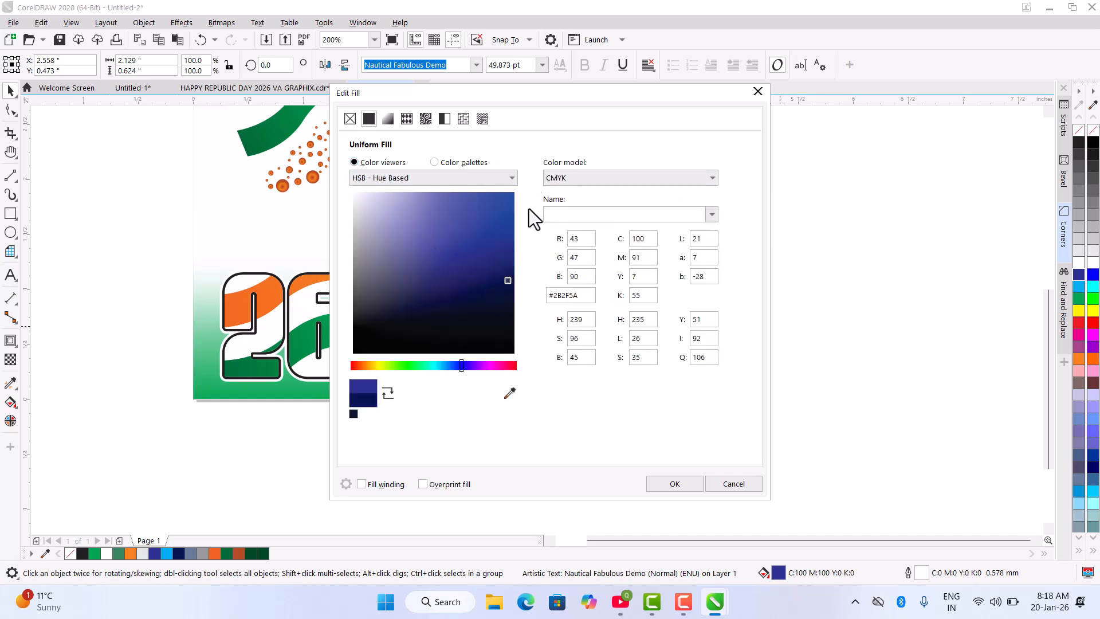
pyautogui.moveTo(540, 91); pyautogui.dragTo(717, 109)
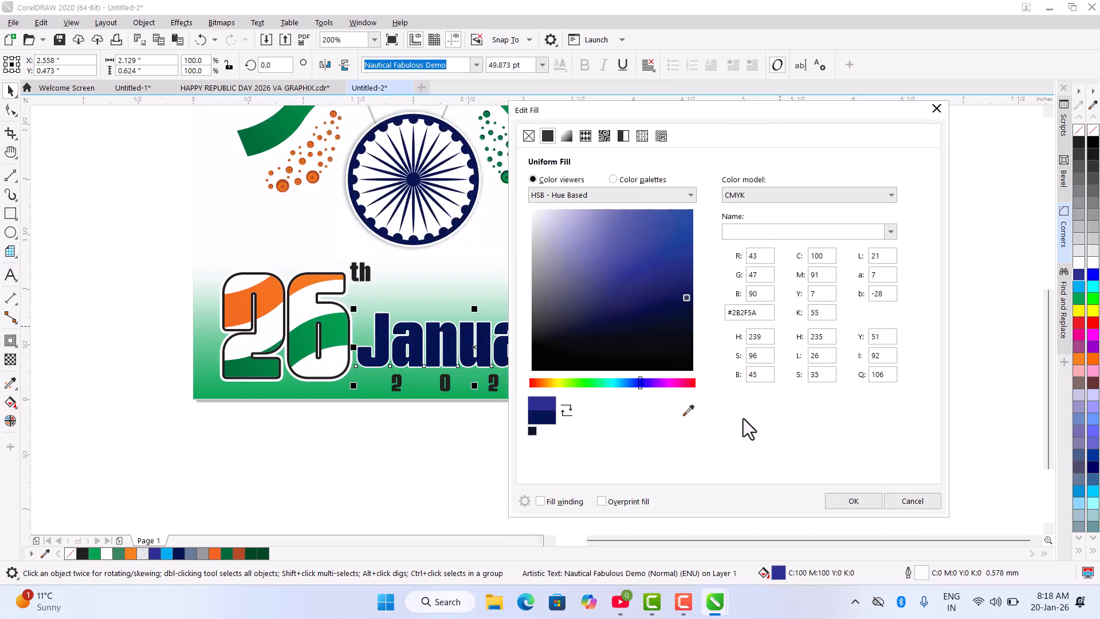
pyautogui.click(840, 502)
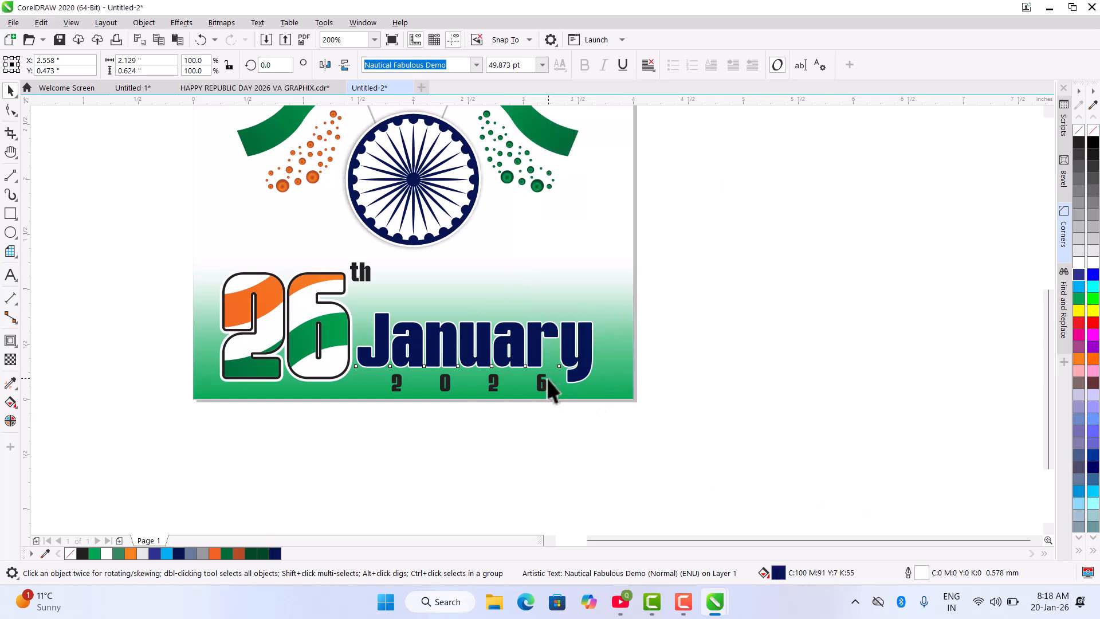
# Fill the year 2026 below January with white.
pyautogui.click(542, 379)
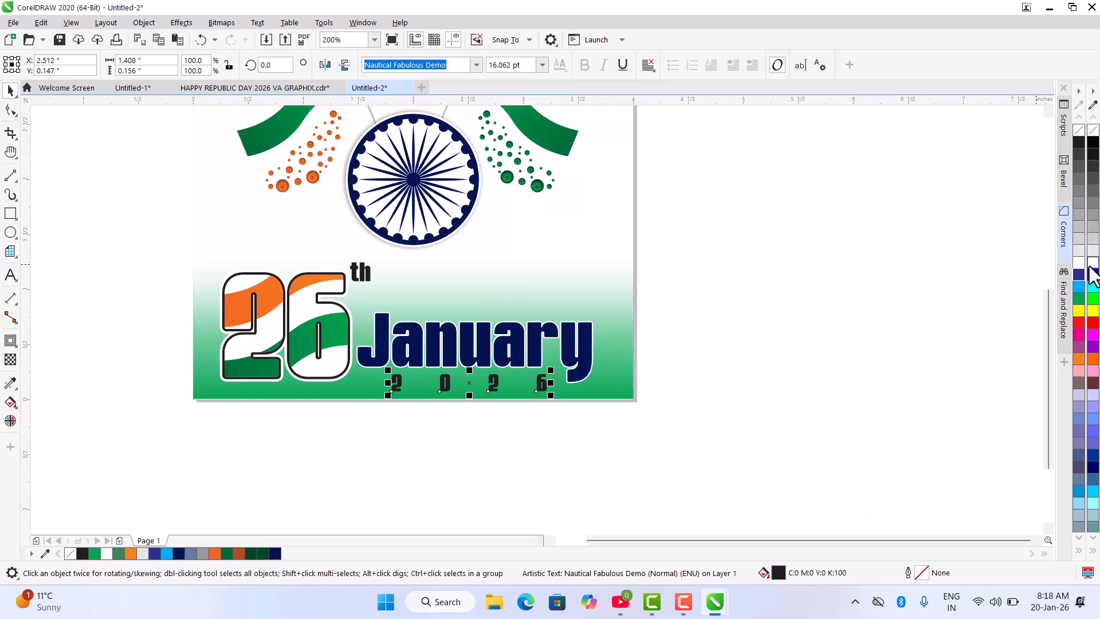
pyautogui.click(1092, 264)
pyautogui.click(687, 282)
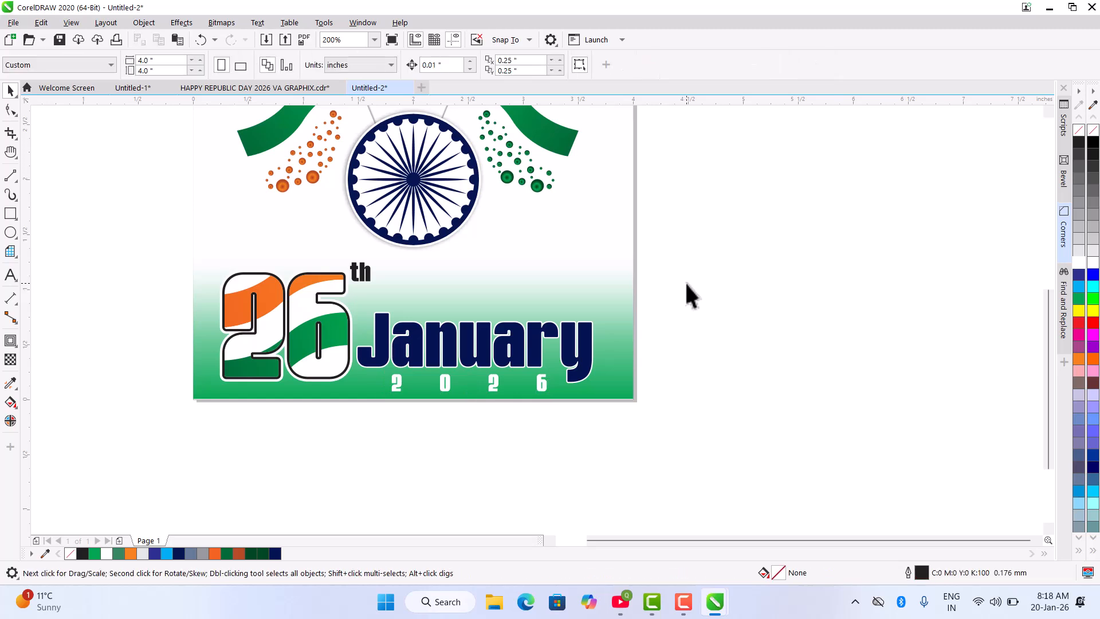
# Apply the Inner Edge shadow preset to the word January.
pyautogui.press('F4')
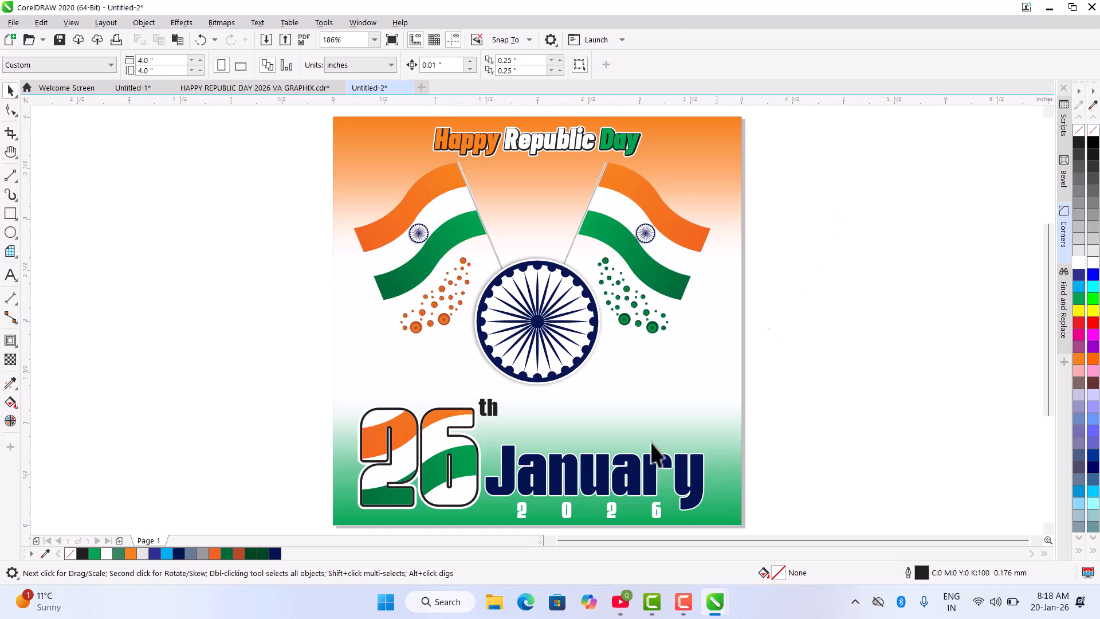
pyautogui.click(597, 479)
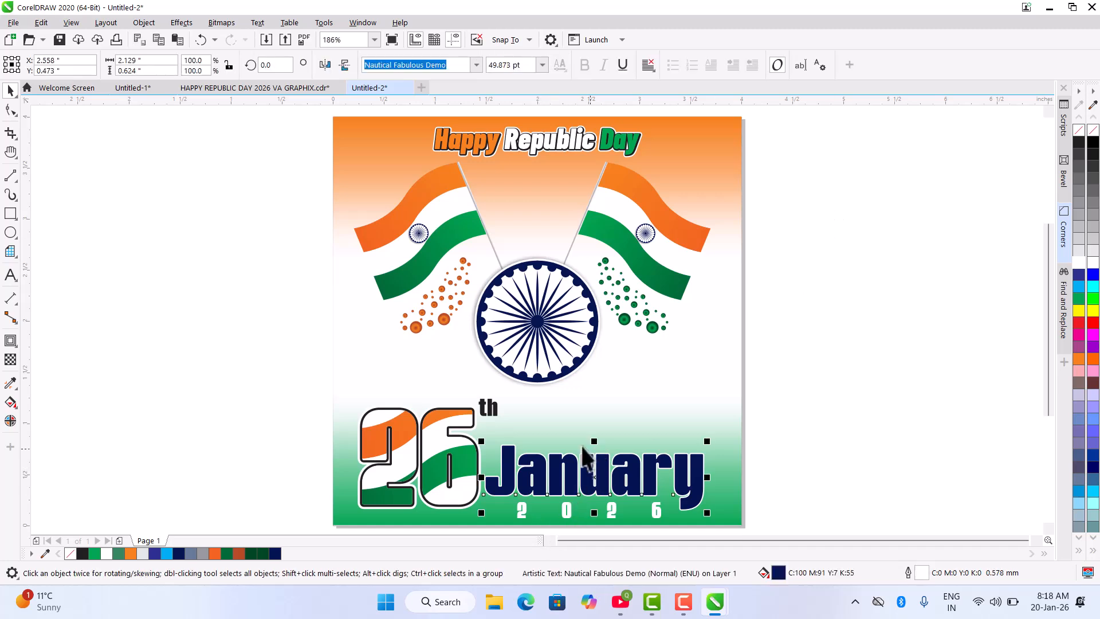
pyautogui.click(8, 345)
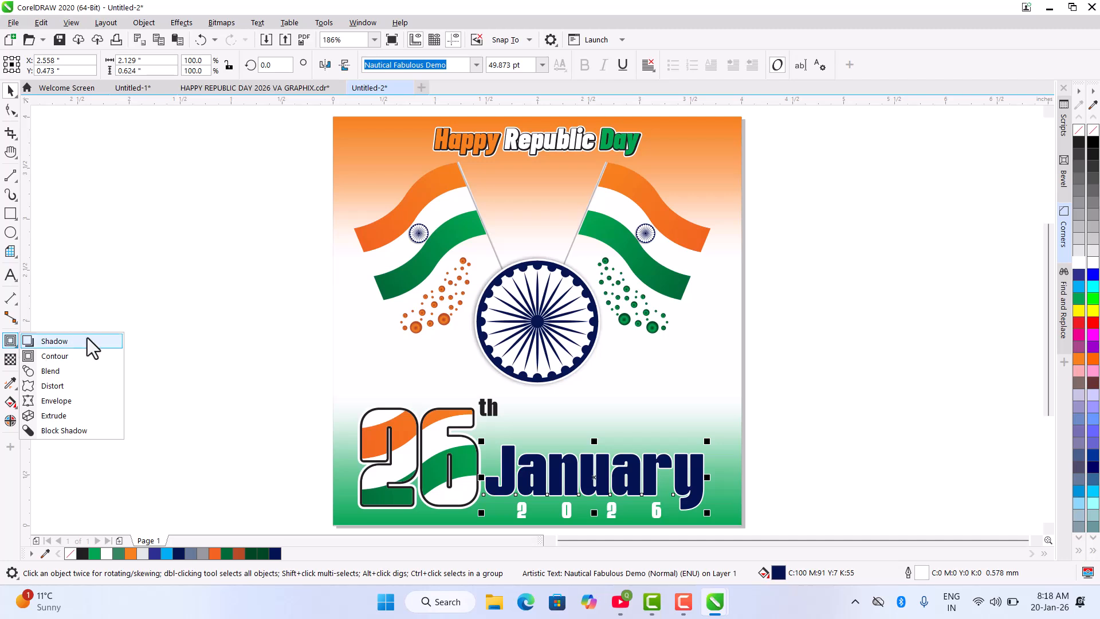
pyautogui.click(87, 338)
pyautogui.click(29, 66)
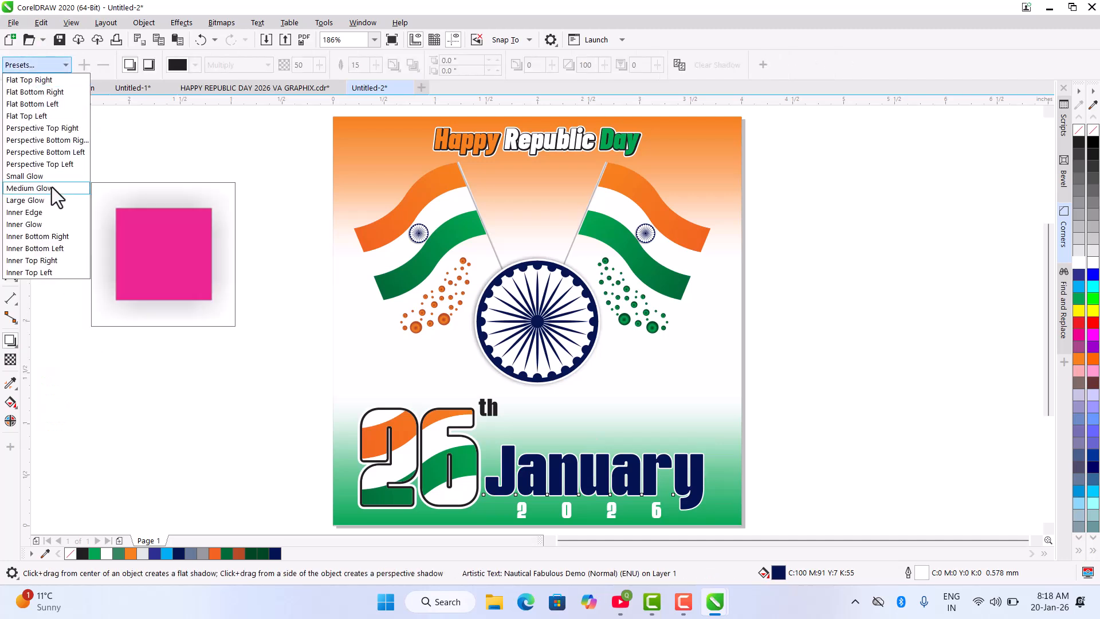
pyautogui.click(35, 212)
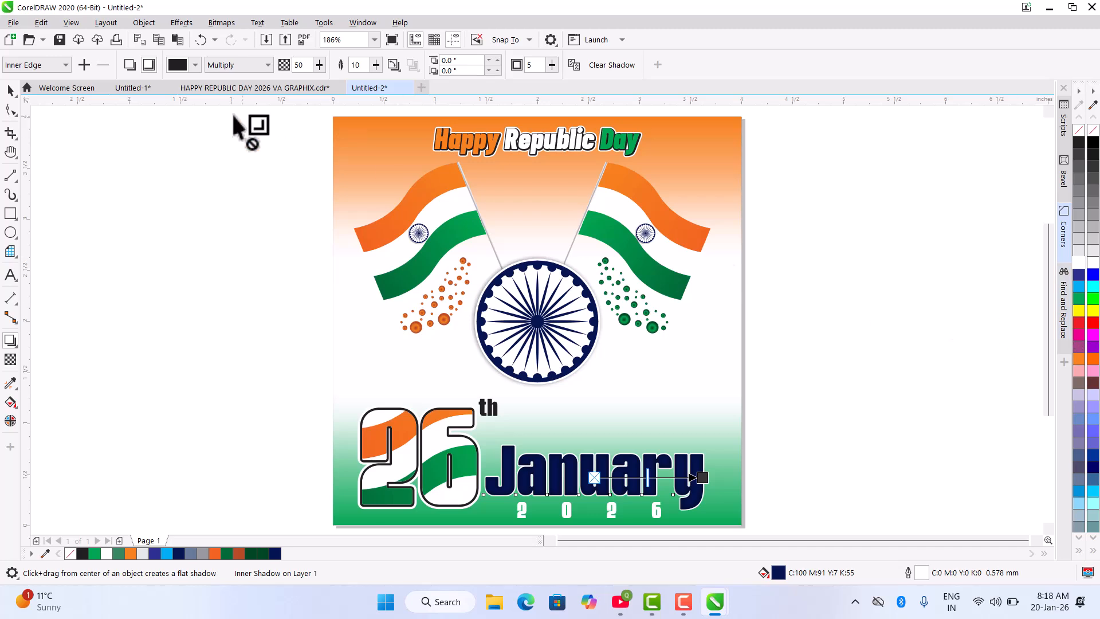
# Recolor the word January with a red fill, C0 M100 Y100 K0, and deselect it.
pyautogui.click(10, 92)
pyautogui.click(1079, 322)
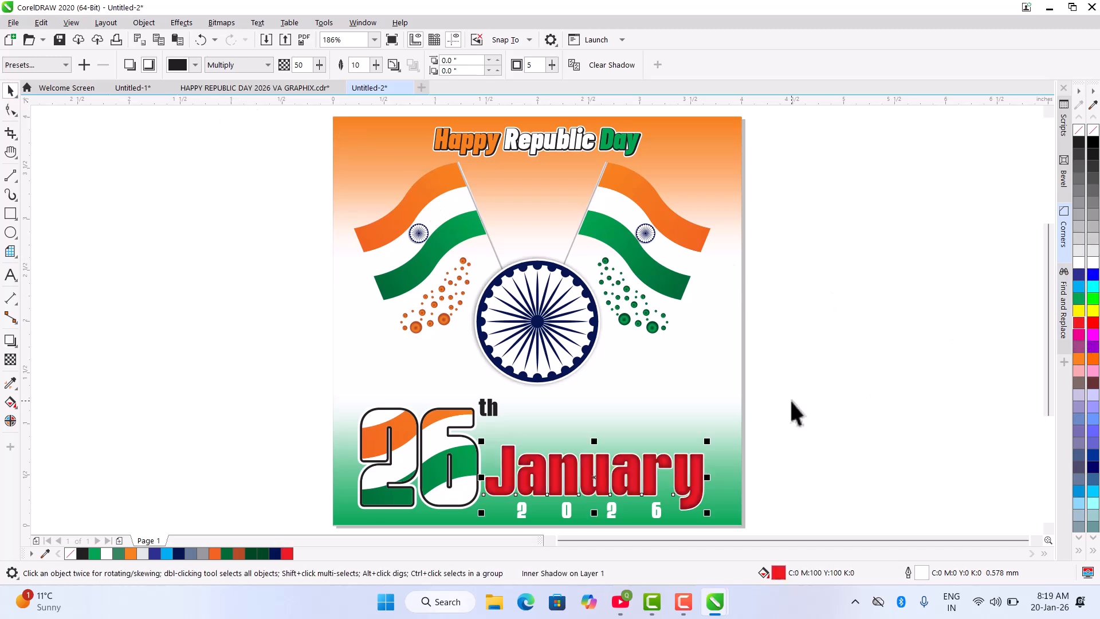
pyautogui.click(793, 378)
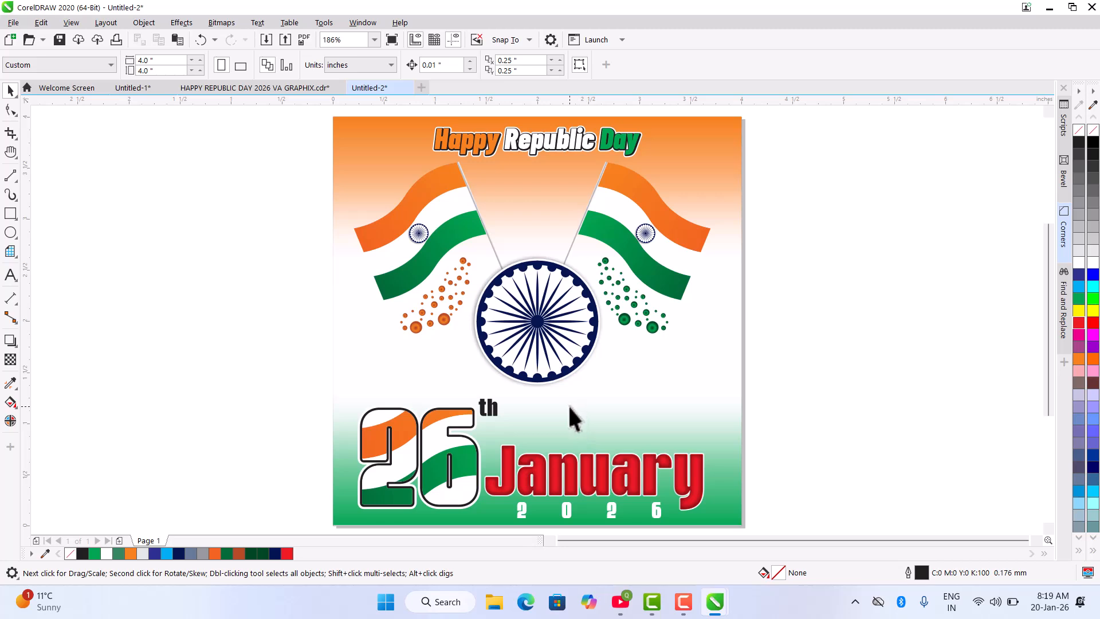